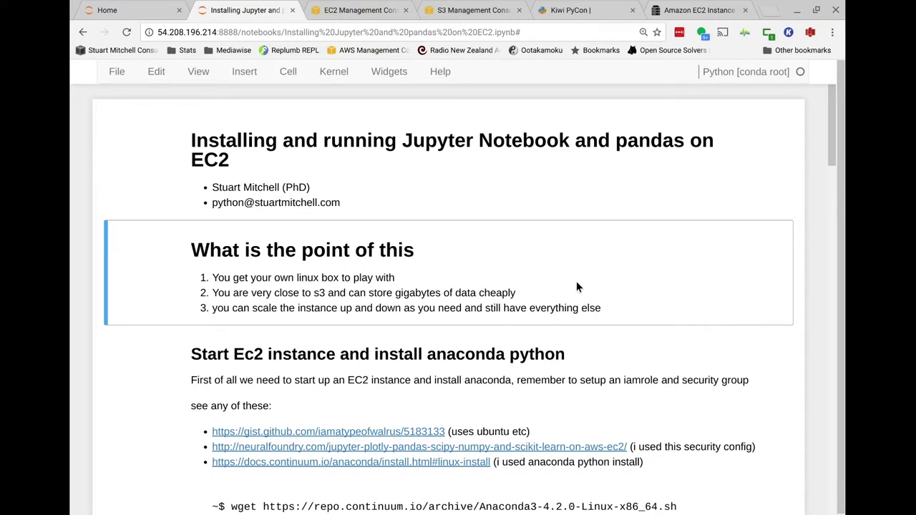
Step: Switch to the EC2 instance comparison page, highlight Cluster Compute Eight Extra Large, and sort the instances by memory in descending order
click(696, 9)
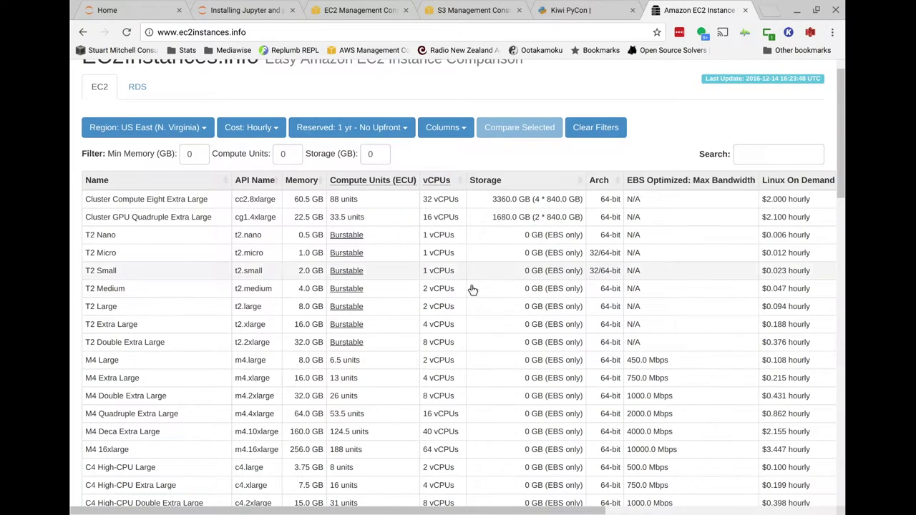
click(159, 202)
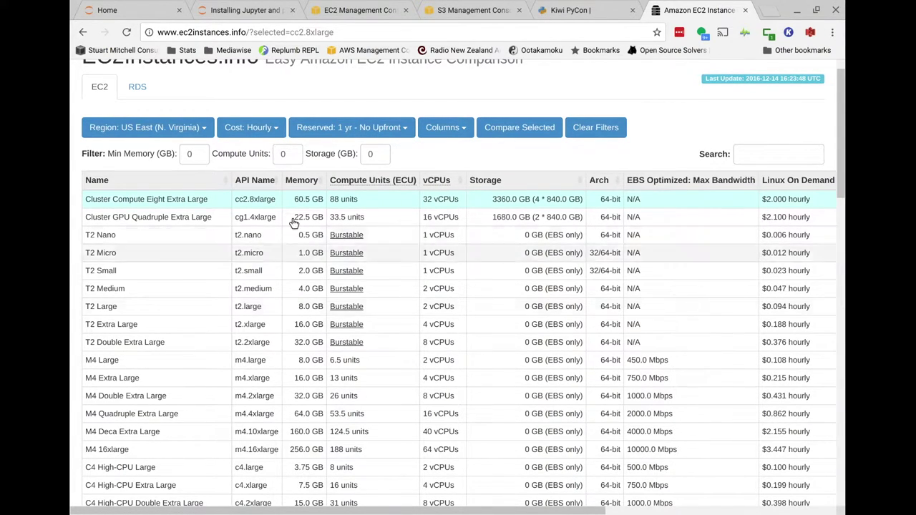
click(301, 183)
click(302, 182)
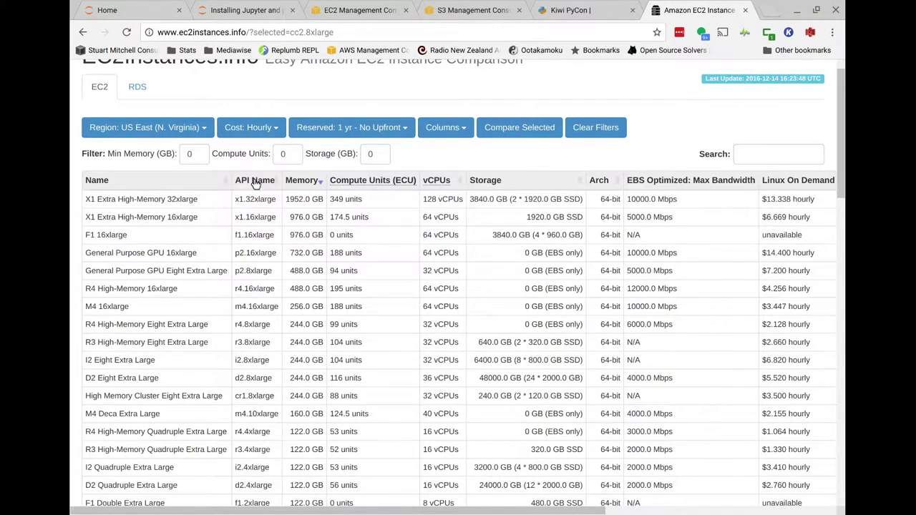
Step: Sort the EC2 instances alphabetically by name and look through the C, D, F and G instance families
click(203, 189)
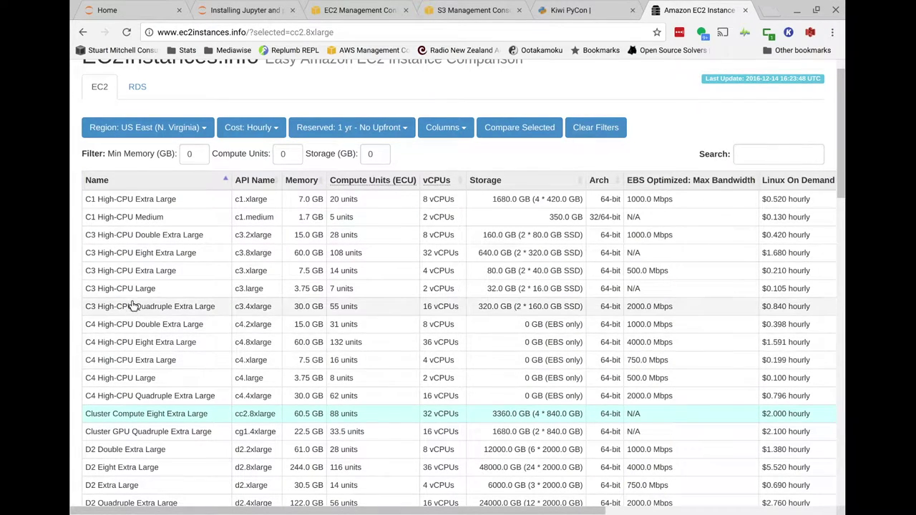
scroll(140, 336, down, 3)
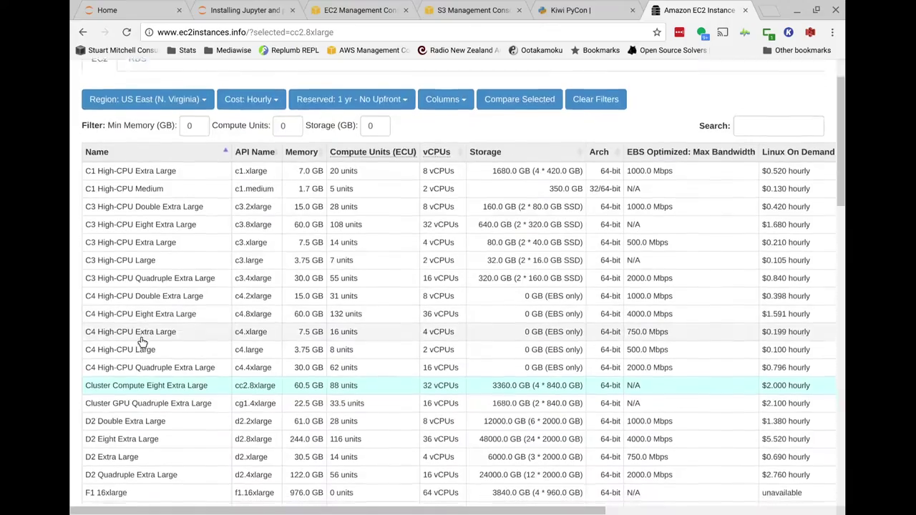
scroll(142, 342, down, 2)
scroll(141, 342, up, 4)
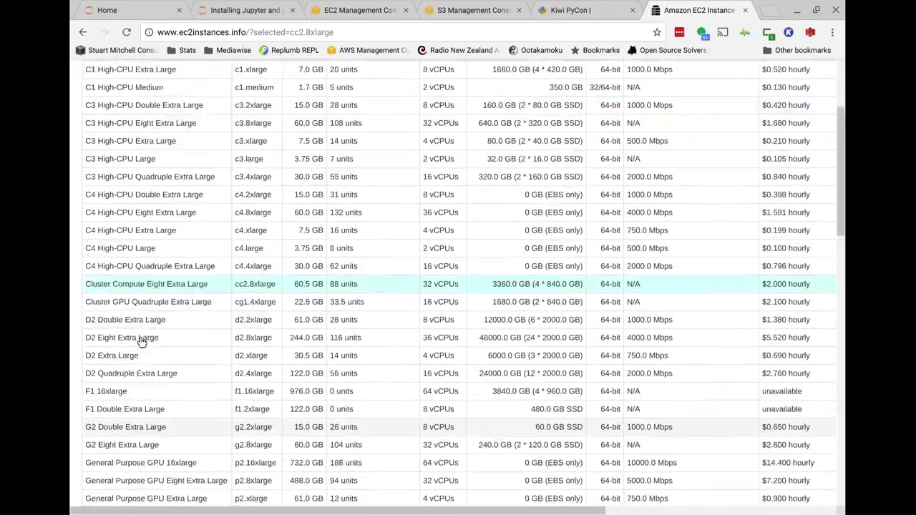
scroll(142, 343, down, 12)
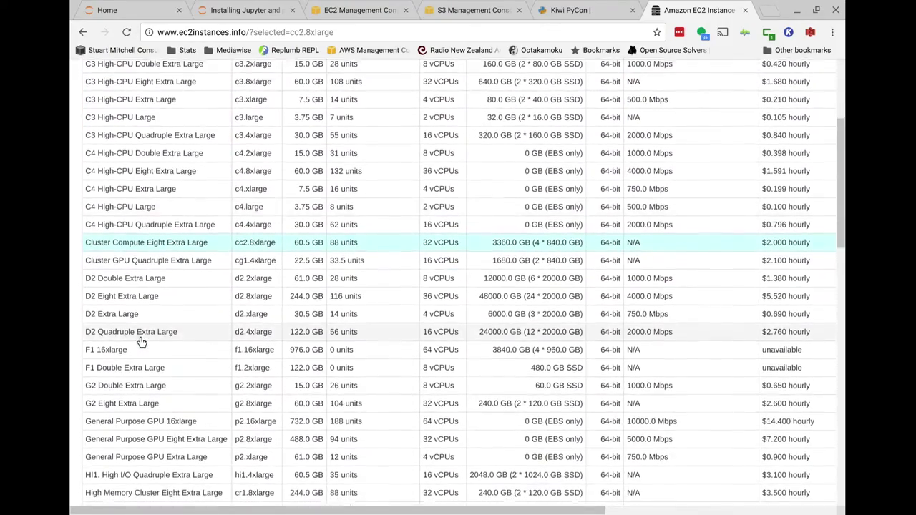
scroll(141, 343, up, 14)
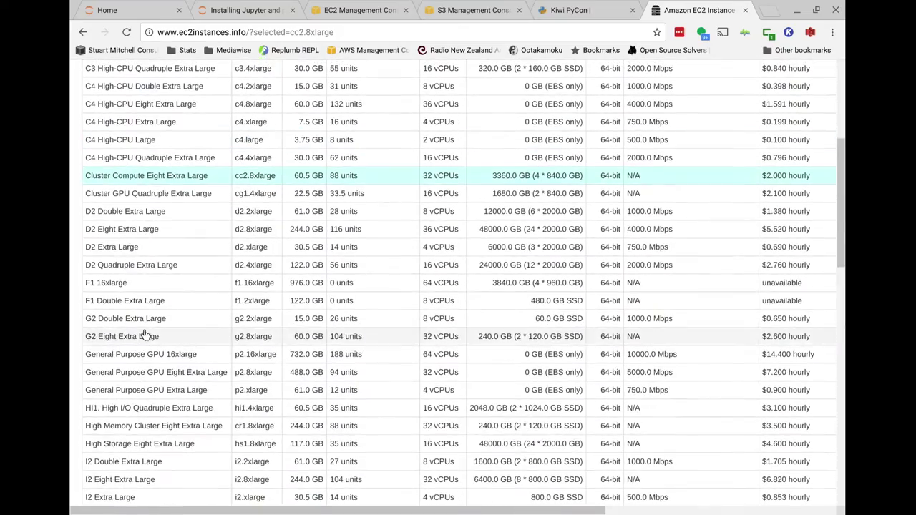
Step: Sort the EC2 instances by API name and highlight the T2 Large instance among the T2 types
click(252, 210)
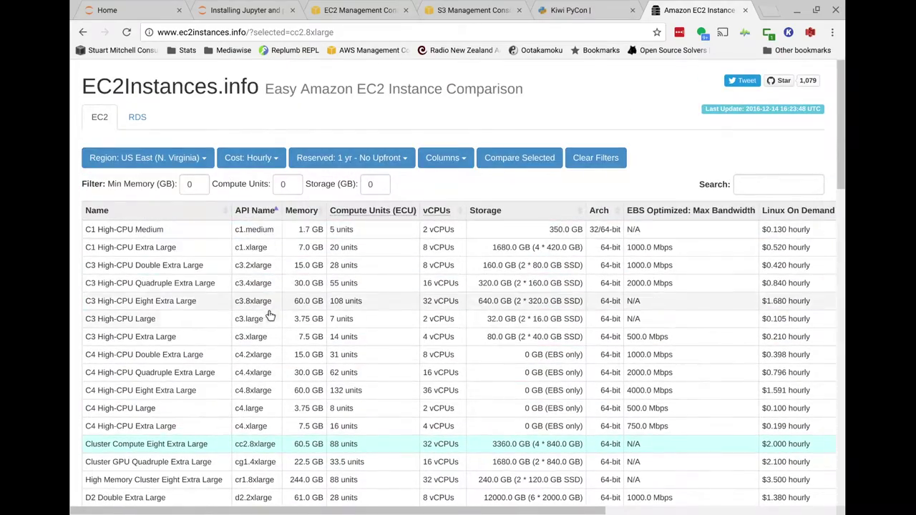
scroll(248, 329, down, 9)
scroll(248, 329, down, 15)
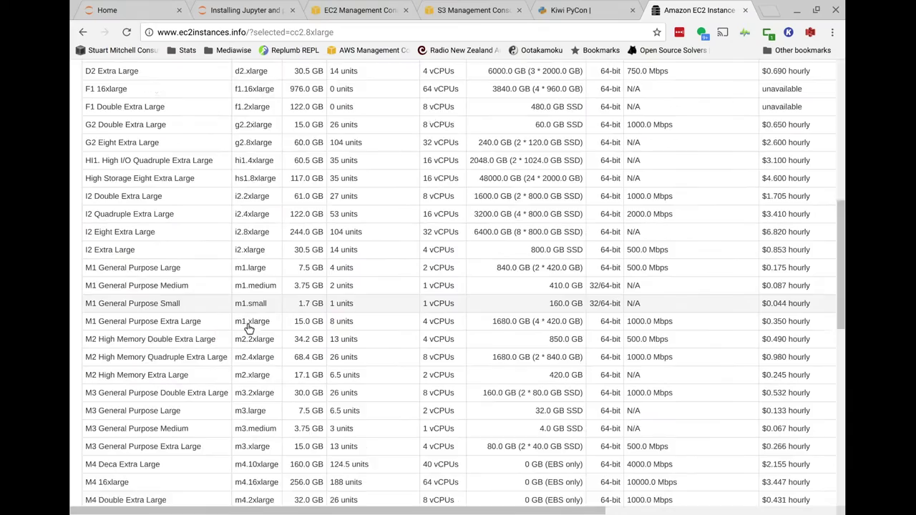
scroll(247, 328, down, 2)
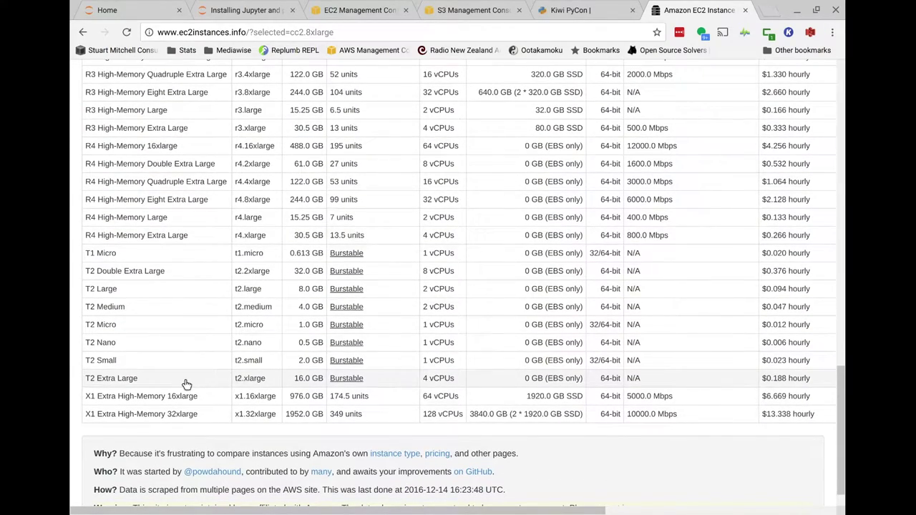
click(174, 297)
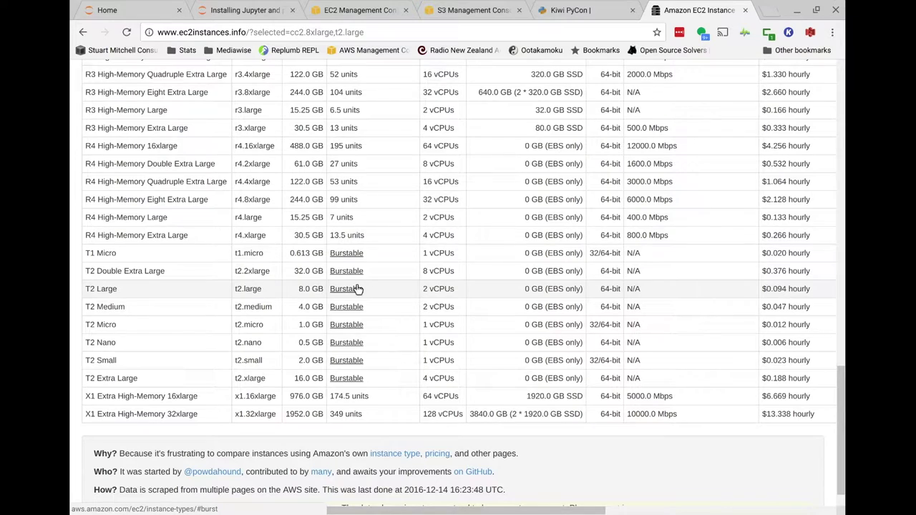
click(358, 289)
click(146, 10)
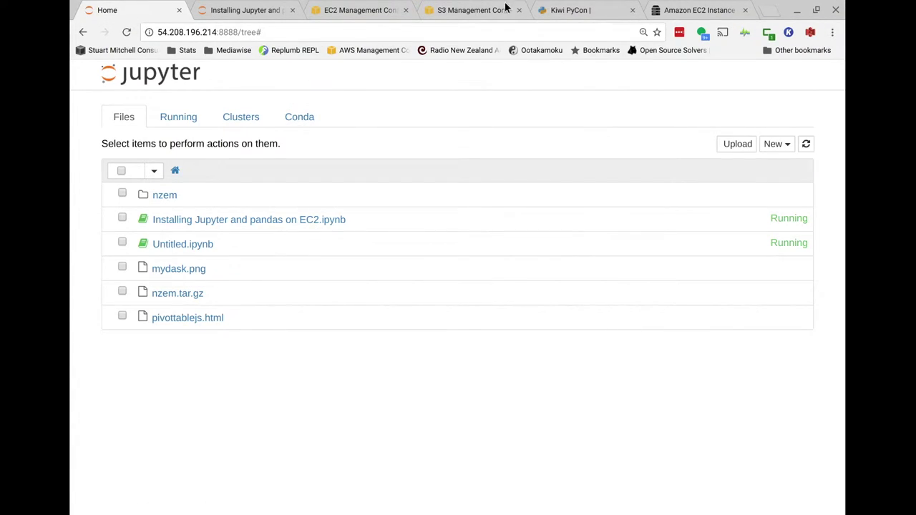
click(681, 16)
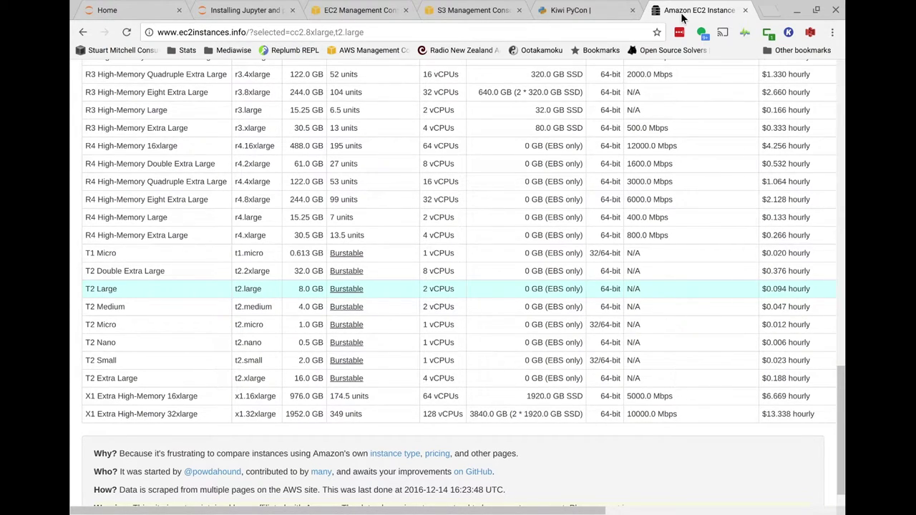
Step: Switch to the Jupyter installation notebook and read the section on starting an EC2 instance and installing Anaconda Python
click(227, 10)
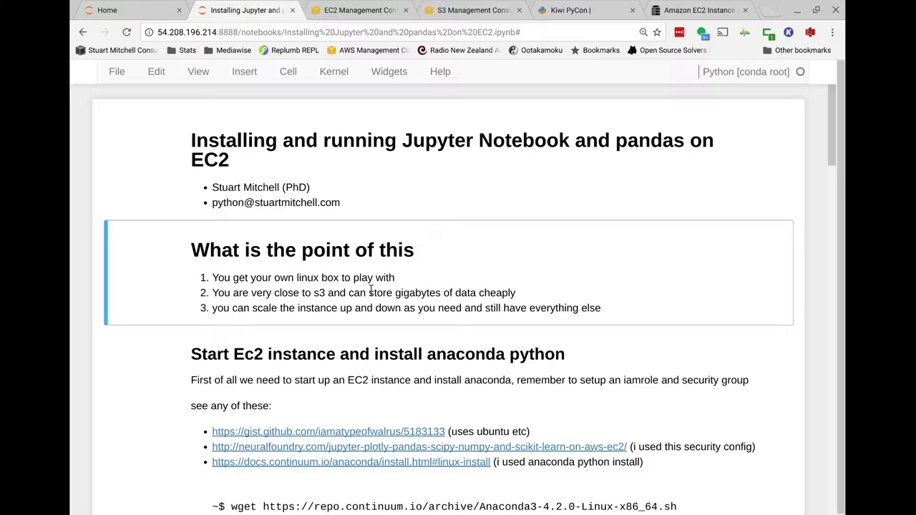
click(376, 350)
scroll(405, 349, down, 1)
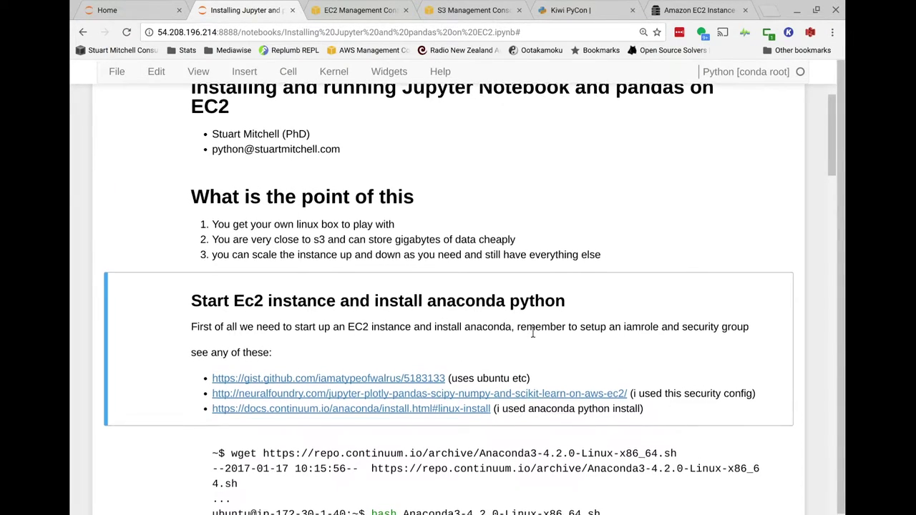
scroll(532, 333, down, 1)
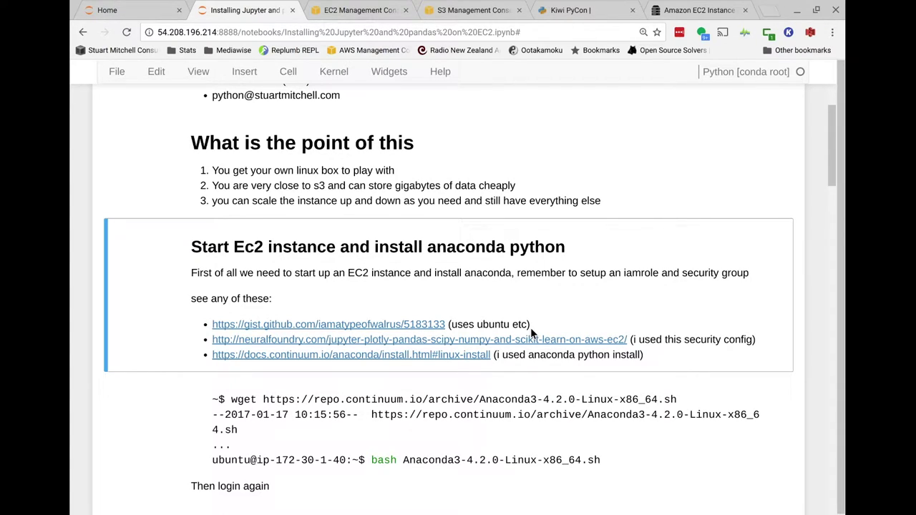
scroll(531, 331, down, 1)
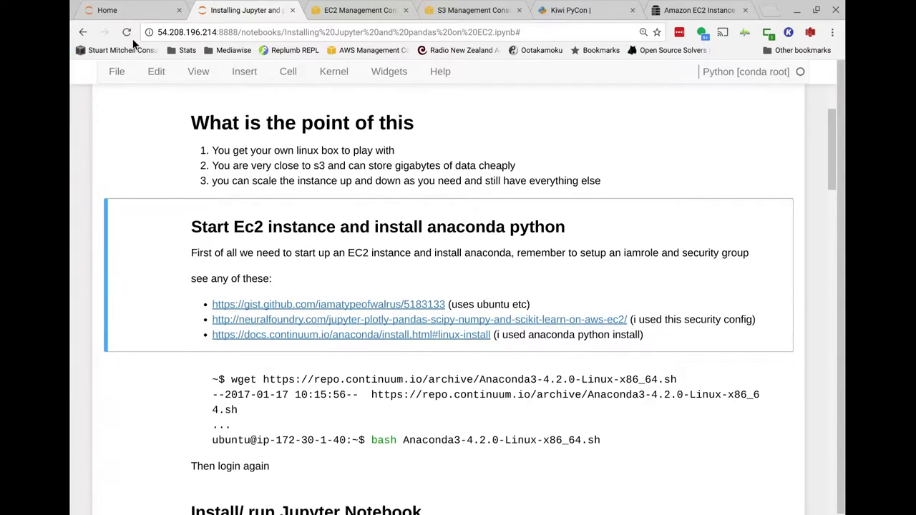
Step: Open a new terminal from the Jupyter home page
click(127, 7)
click(778, 145)
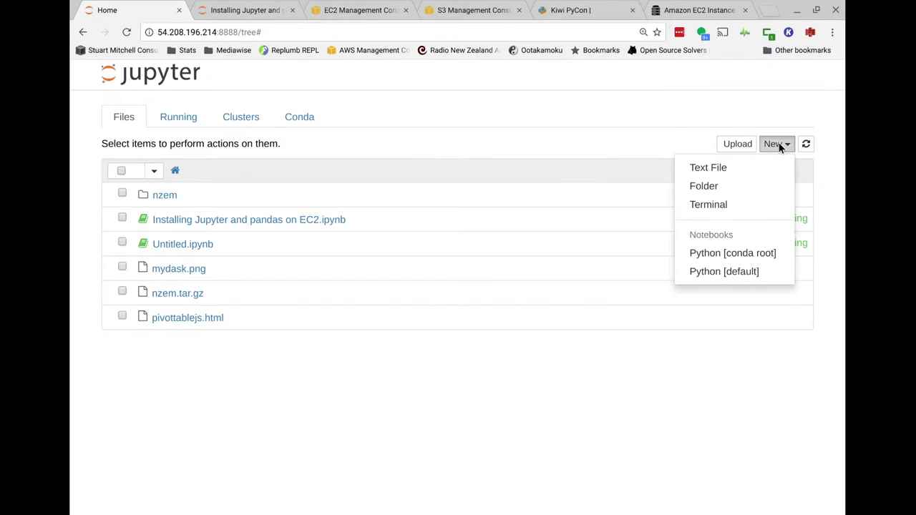
click(726, 208)
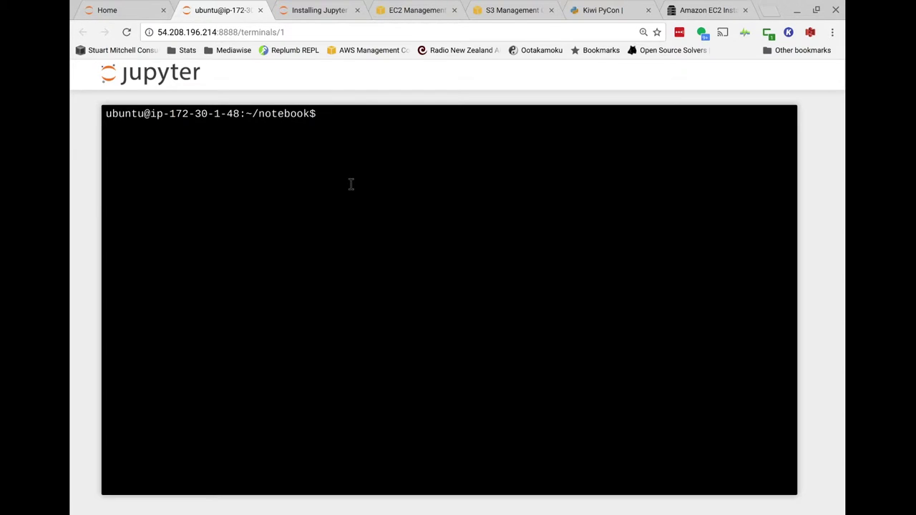
Step: Start a root shell in the terminal with sudo bash and leave it with exit
text(sudo bash)
key(Return)
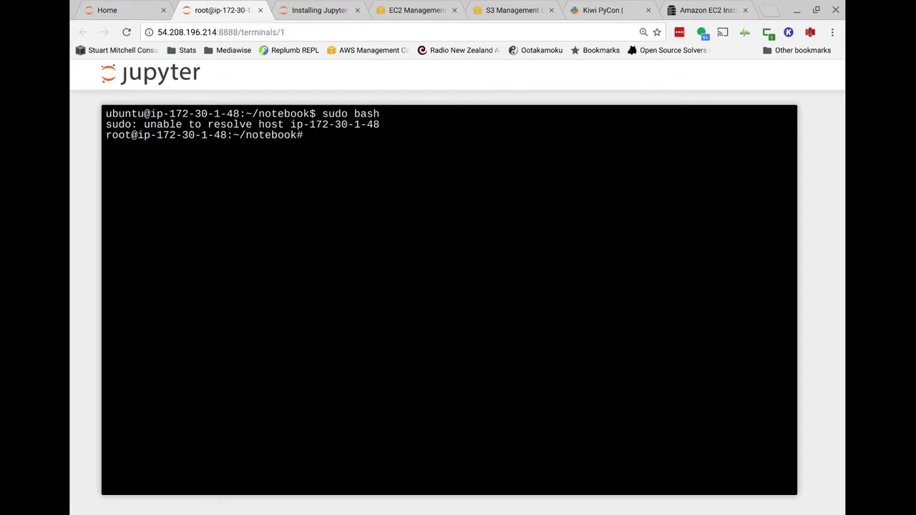
text(exit)
key(Return)
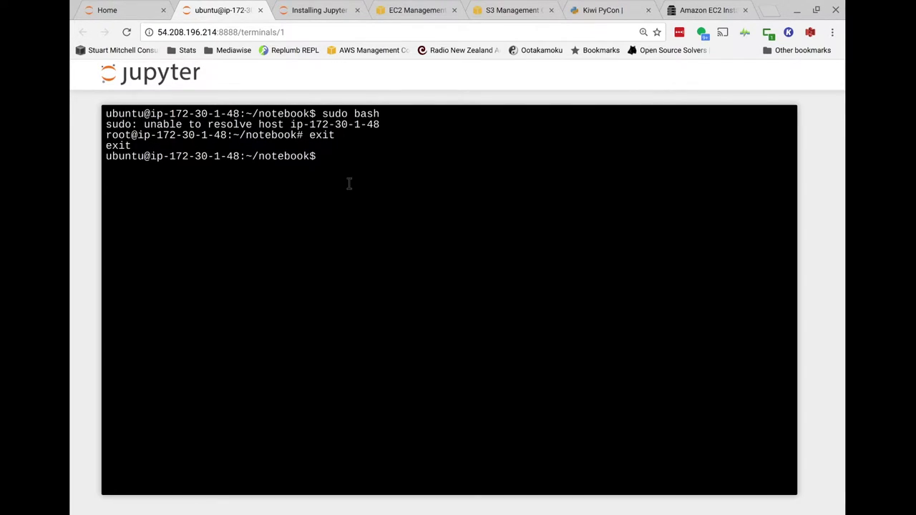
Step: Switch to the EC2 Management Console and open the list of running instances
click(233, 32)
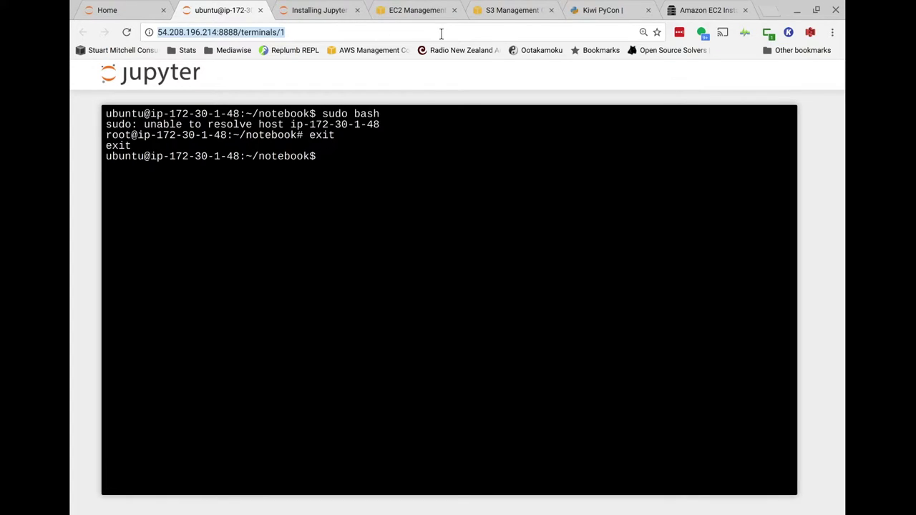
click(414, 10)
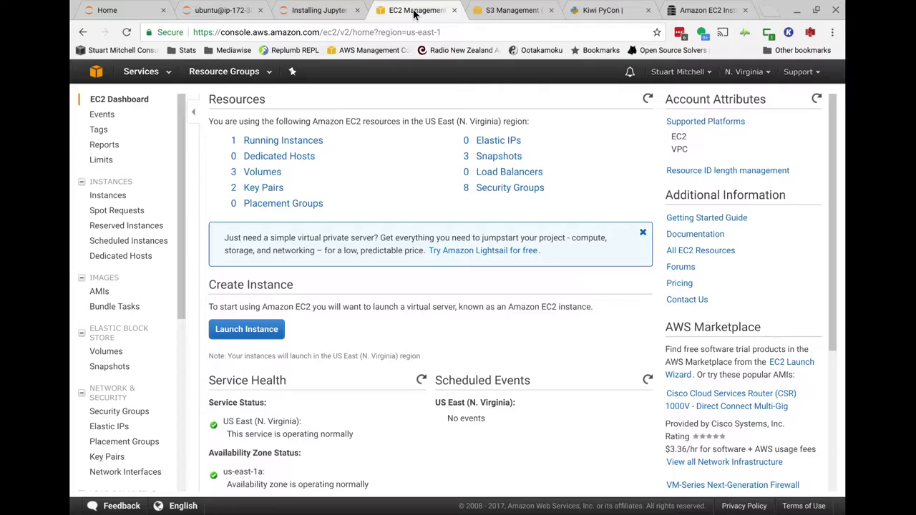
click(330, 13)
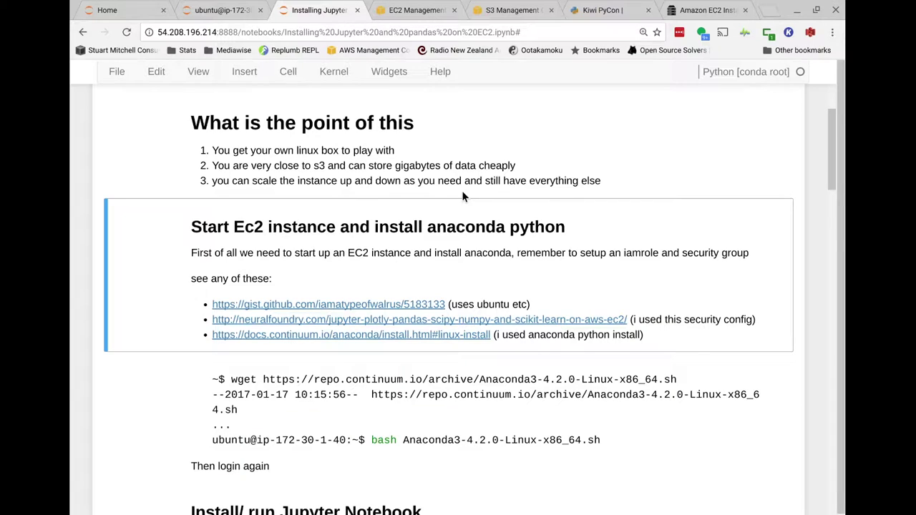
click(438, 10)
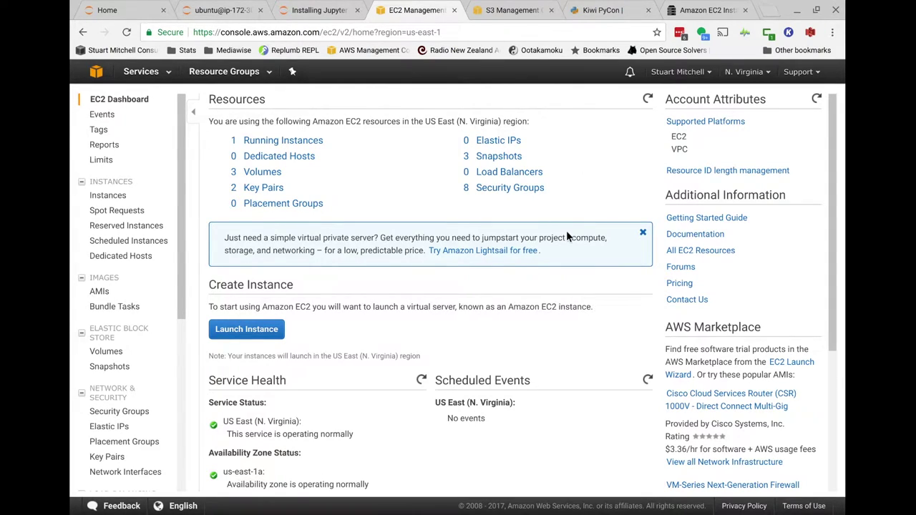
click(300, 141)
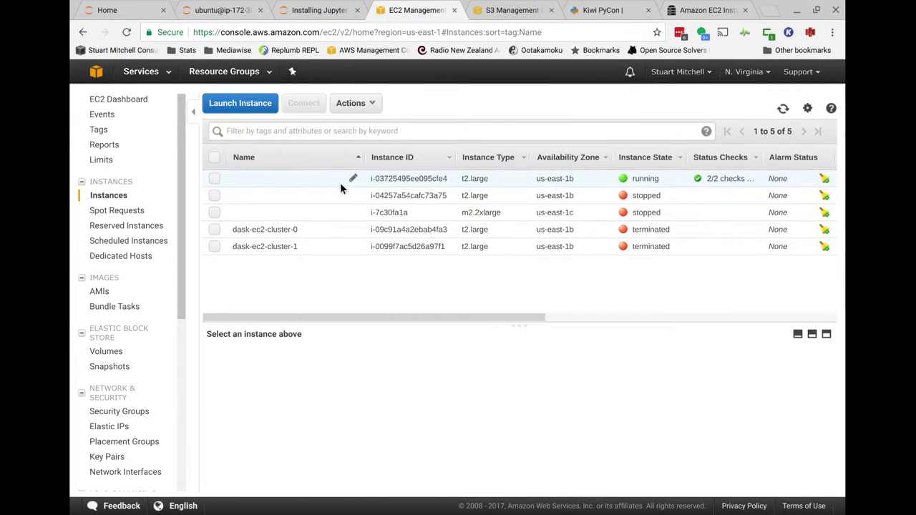
Step: Name the running t2.large instance "Jupyter Notebook org"
click(354, 180)
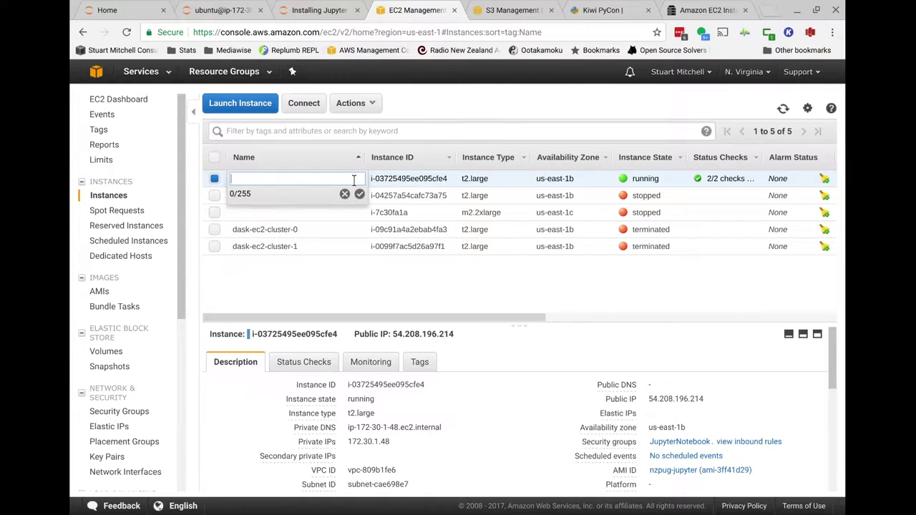
text(Jupyter Note)
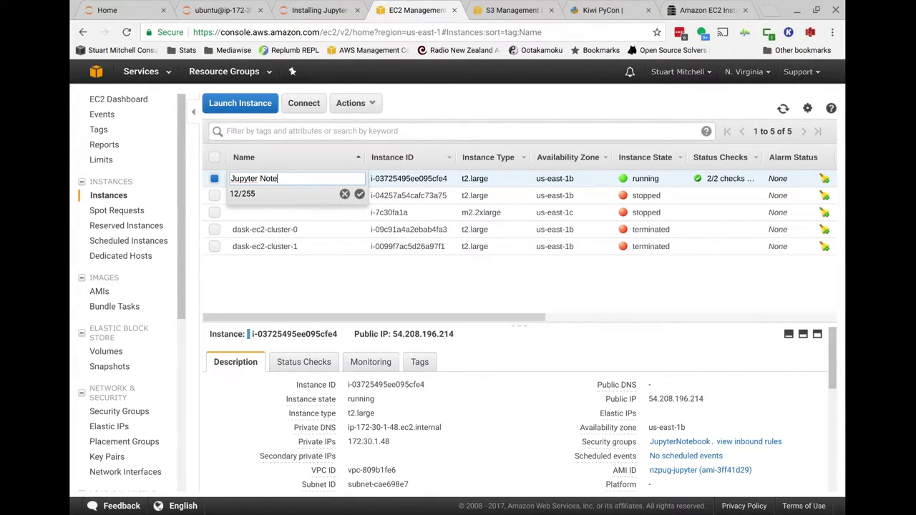
text(book org)
key(Return)
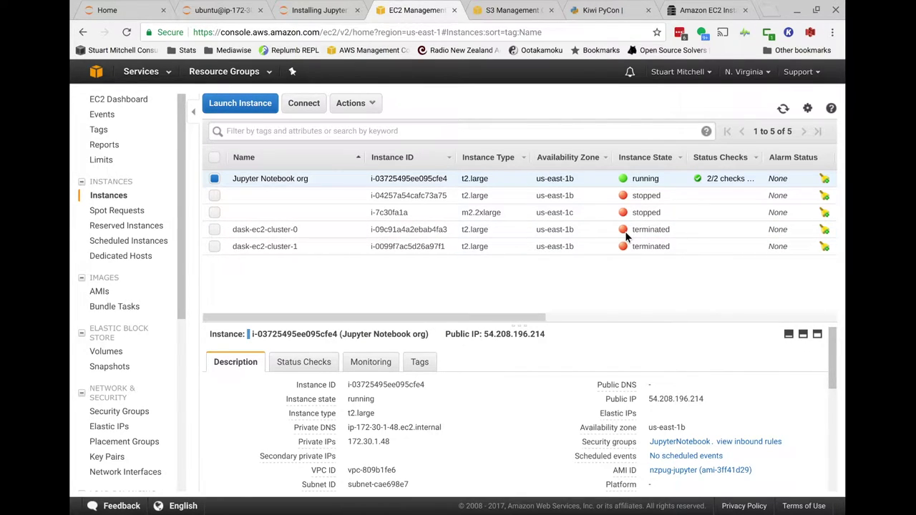
Step: Enlarge the instance's description area, highlight its public IP, and compare it with the address of the Jupyter home page
scroll(642, 405, down, 2)
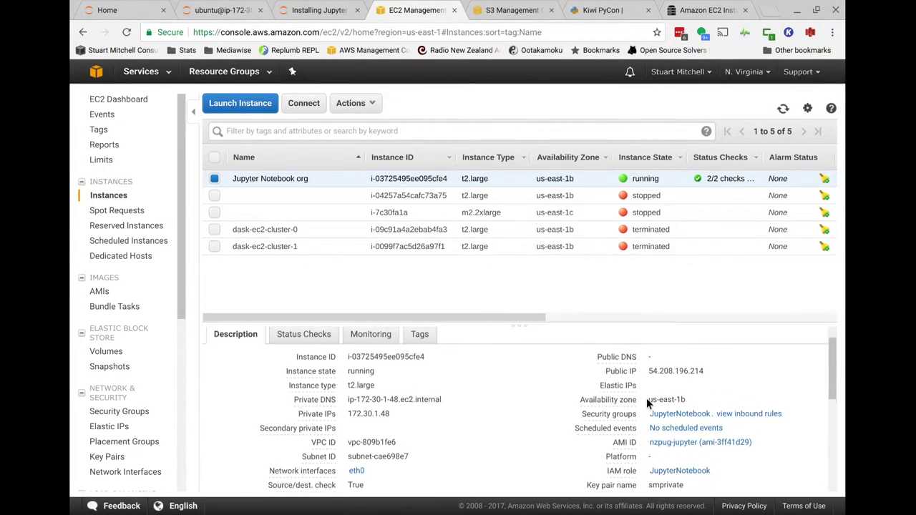
drag(523, 325, 529, 270)
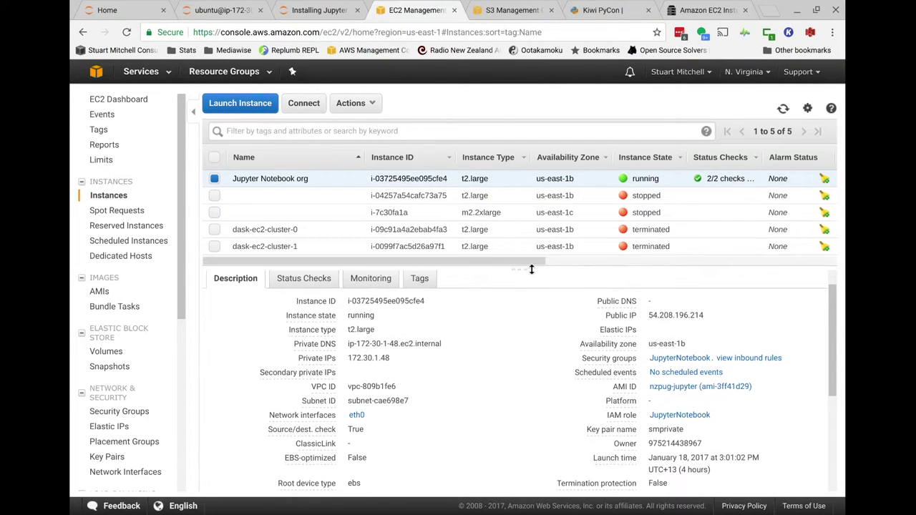
double_click(680, 317)
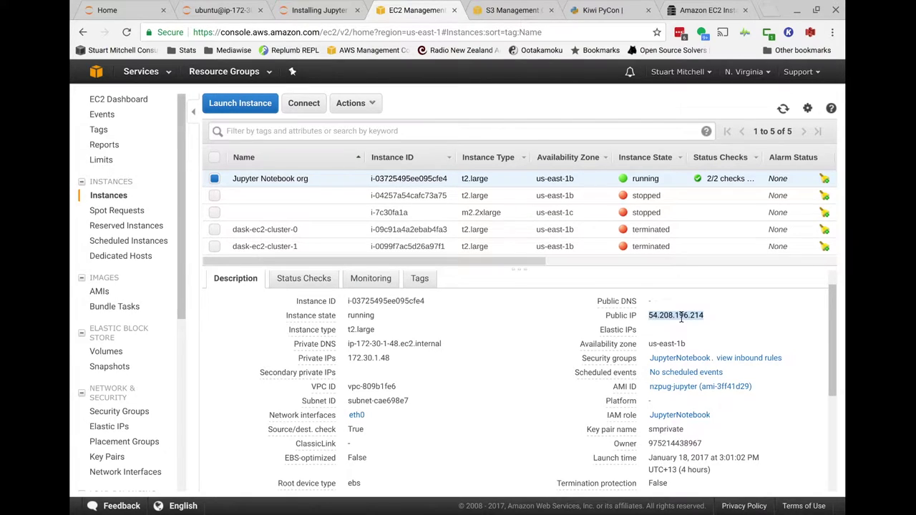
click(143, 12)
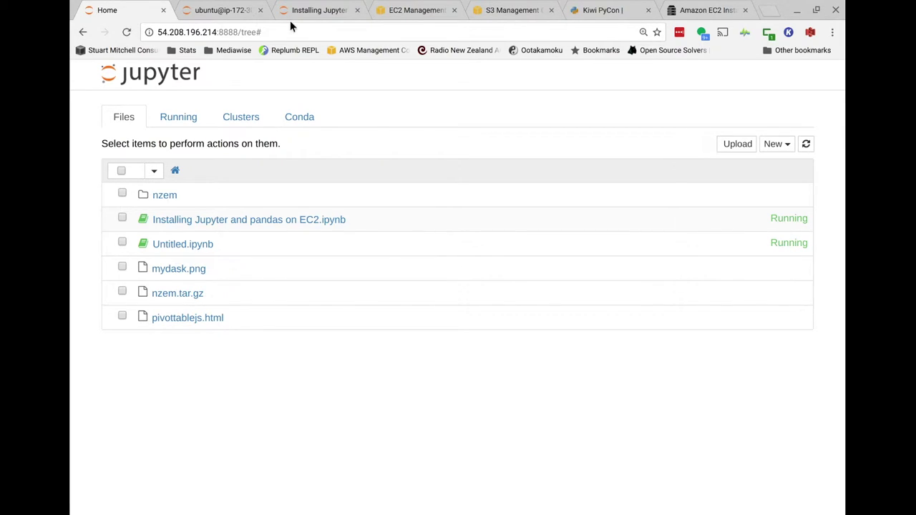
Step: Switch to the S3 Management Console to view the nzem-files bucket
click(501, 10)
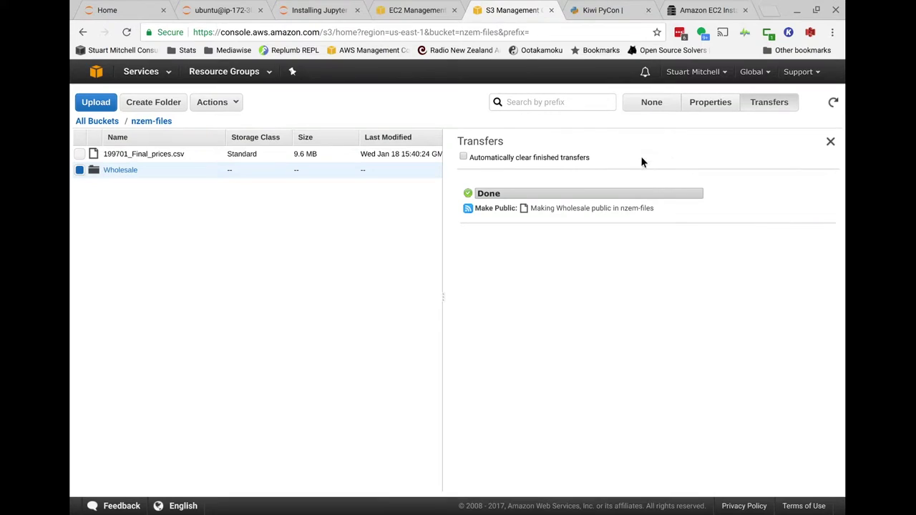
Step: Highlight the Jupyter Notebook org instance's private IP, examine its IAM role on the EC2 page, and return to the nzem-files bucket in S3
click(419, 11)
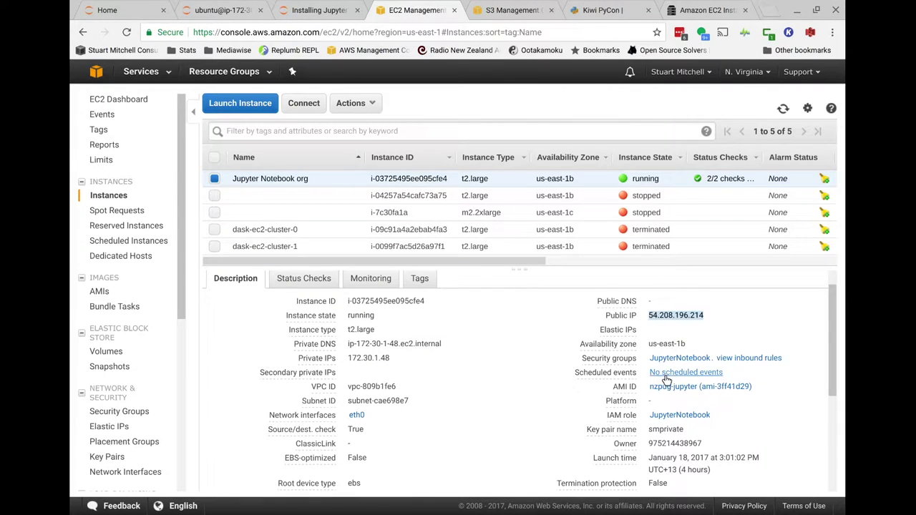
double_click(365, 357)
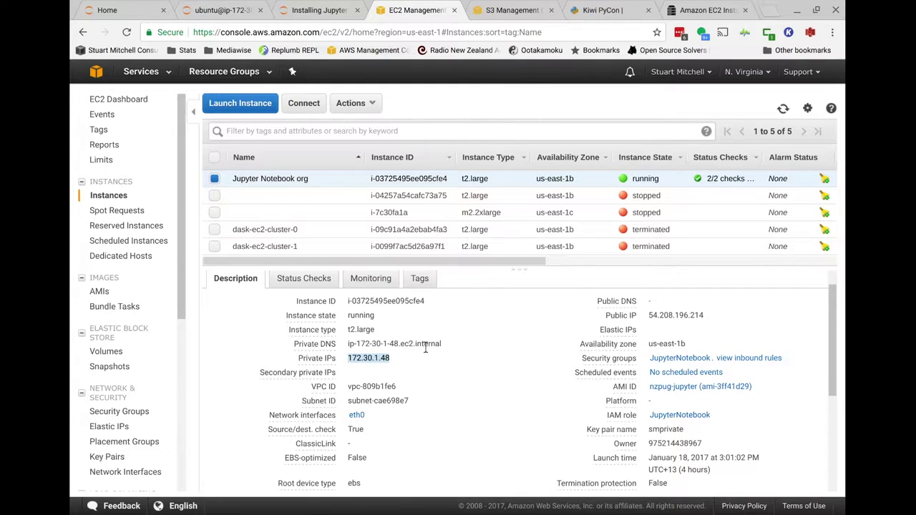
scroll(470, 338, down, 1)
mouse_move(623, 376)
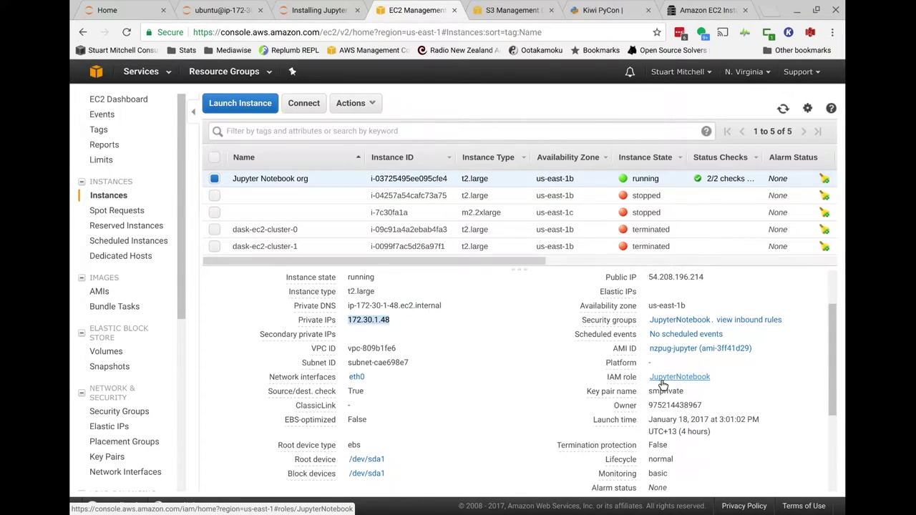
click(511, 13)
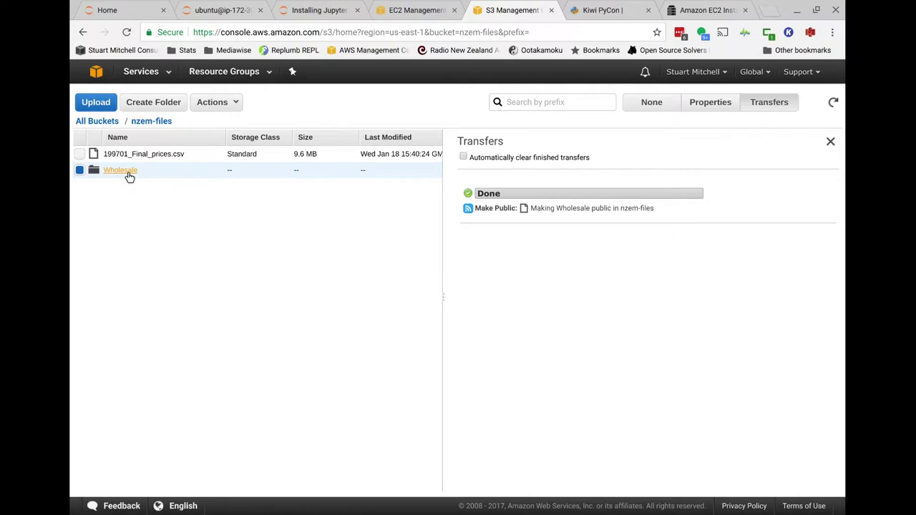
Step: Start launching a new EC2 instance based on the Ubuntu Server 16.04 LTS (HVM), SSD Volume Type image
click(415, 10)
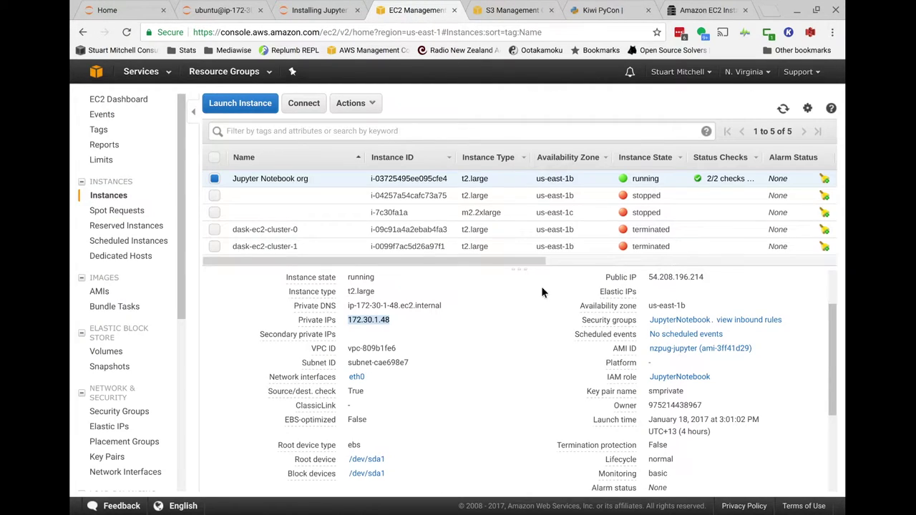
click(251, 106)
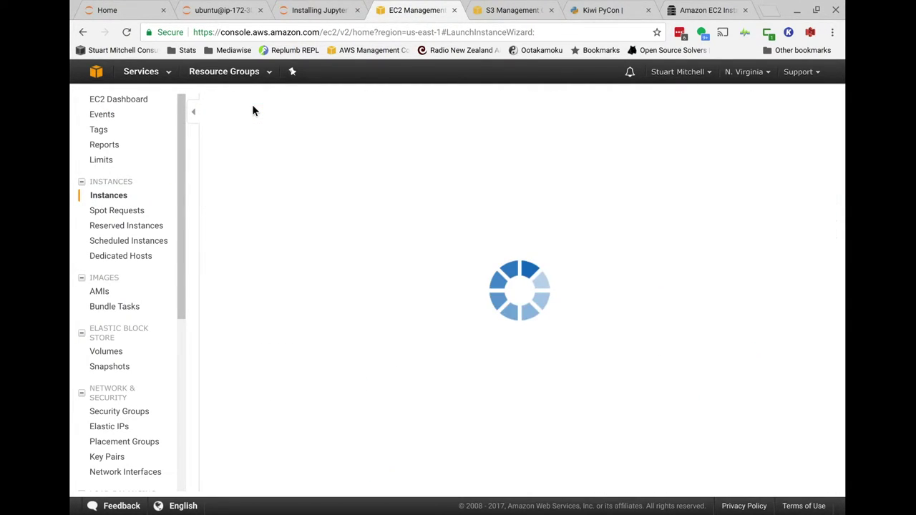
scroll(422, 294, down, 1)
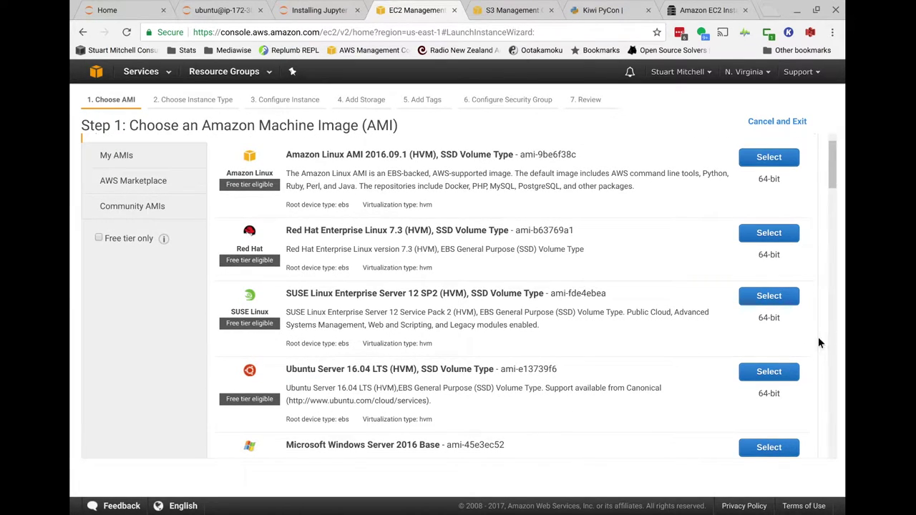
click(768, 372)
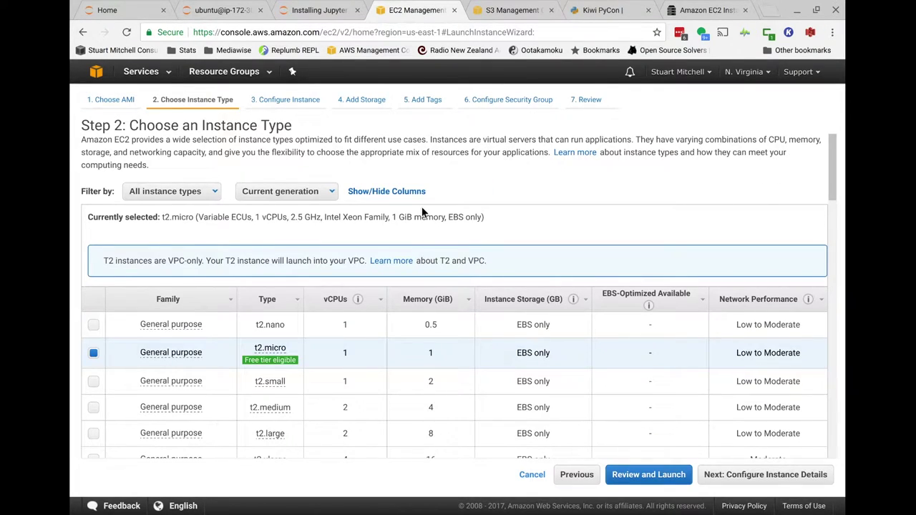
Step: Choose the t2.large instance type and continue to the instance details
scroll(421, 207, down, 1)
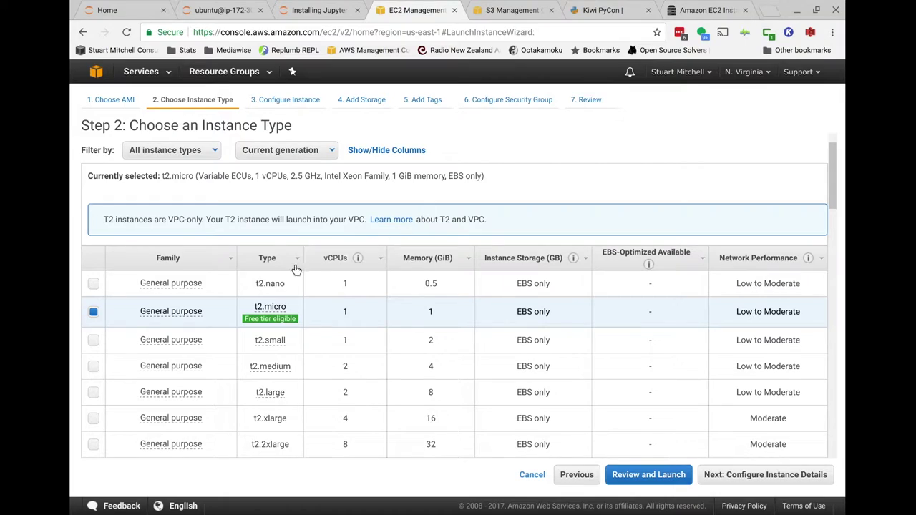
click(93, 391)
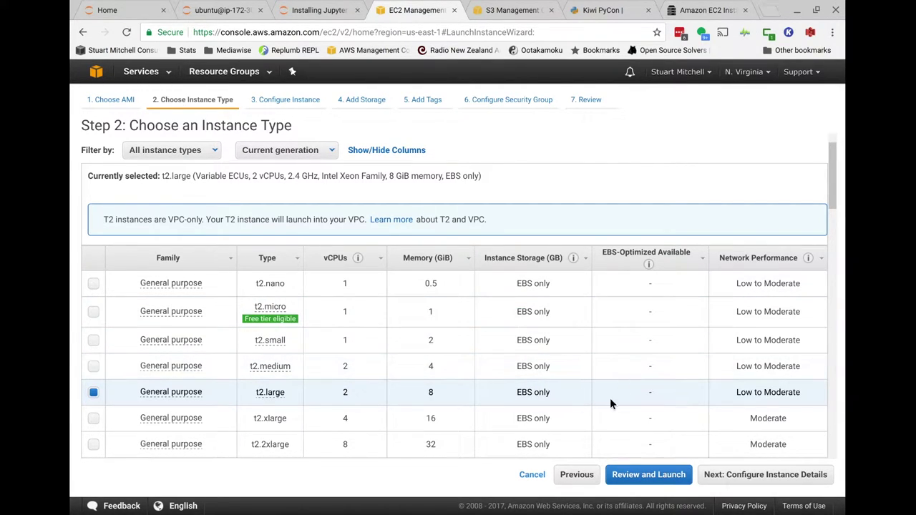
mouse_move(279, 398)
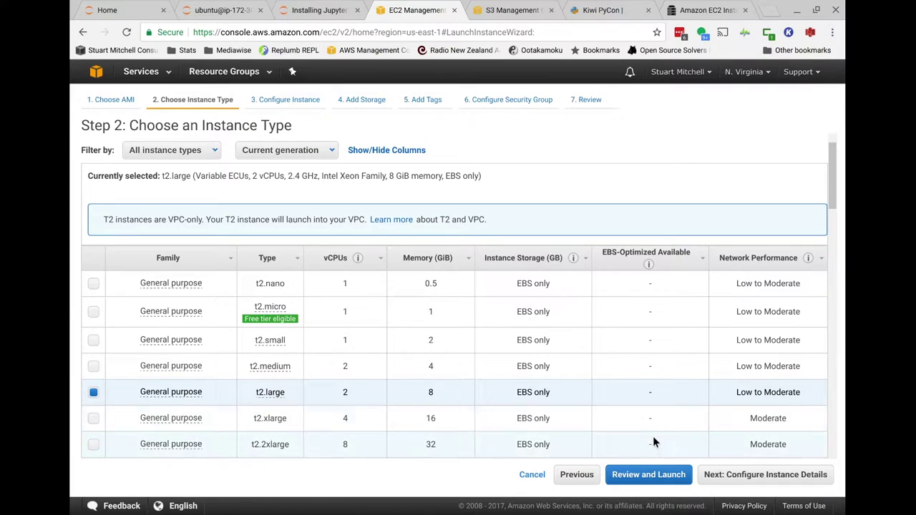
click(726, 476)
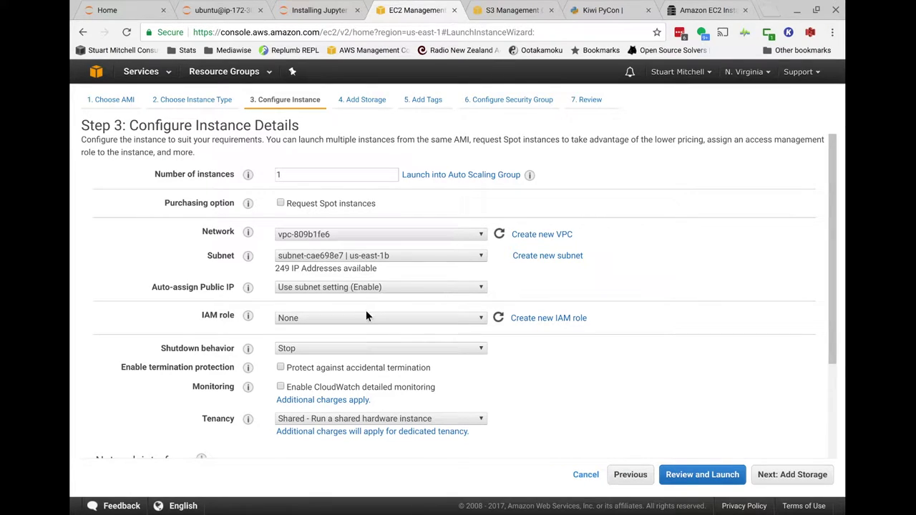
Step: Review the public IP auto-assignment options, keeping the subnet setting, and assign the JupyterNotebook IAM role
click(456, 287)
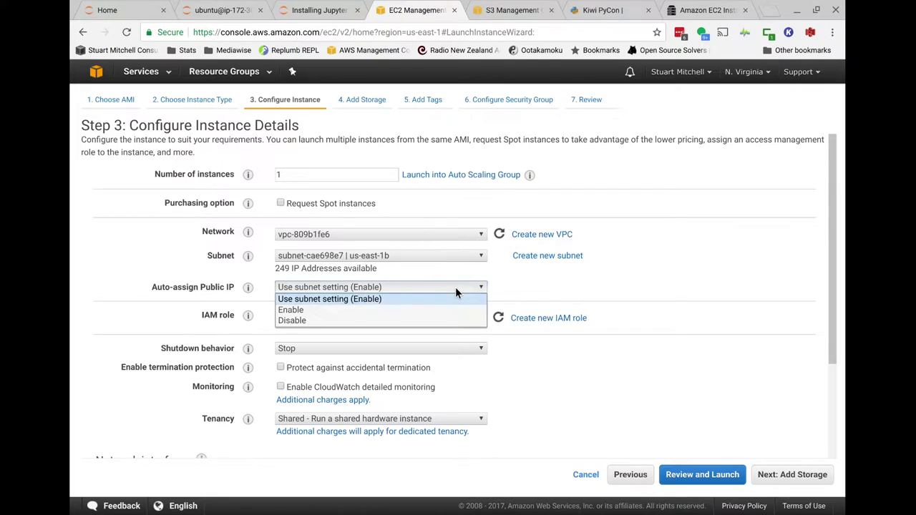
click(456, 287)
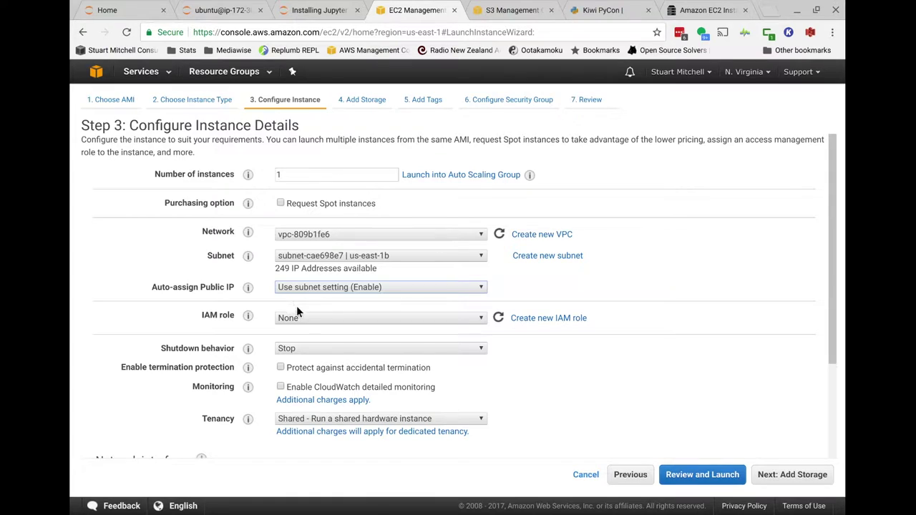
click(395, 320)
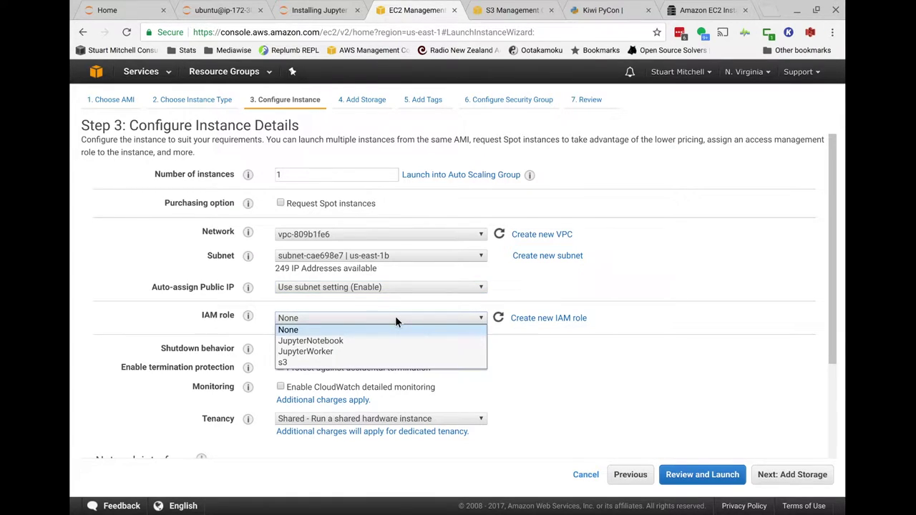
click(361, 341)
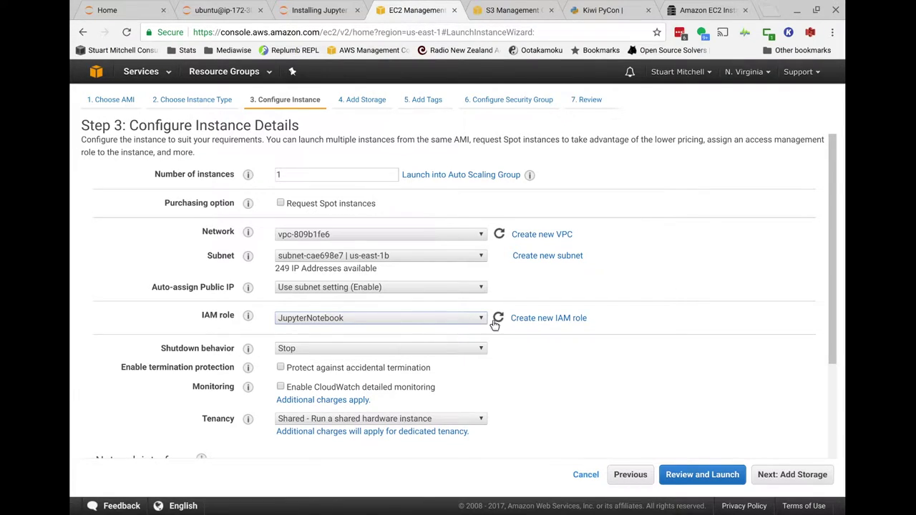
Step: Examine the managed policies attached to the JupyterNotebook role in IAM, and return to the EC2 launch wizard
click(538, 320)
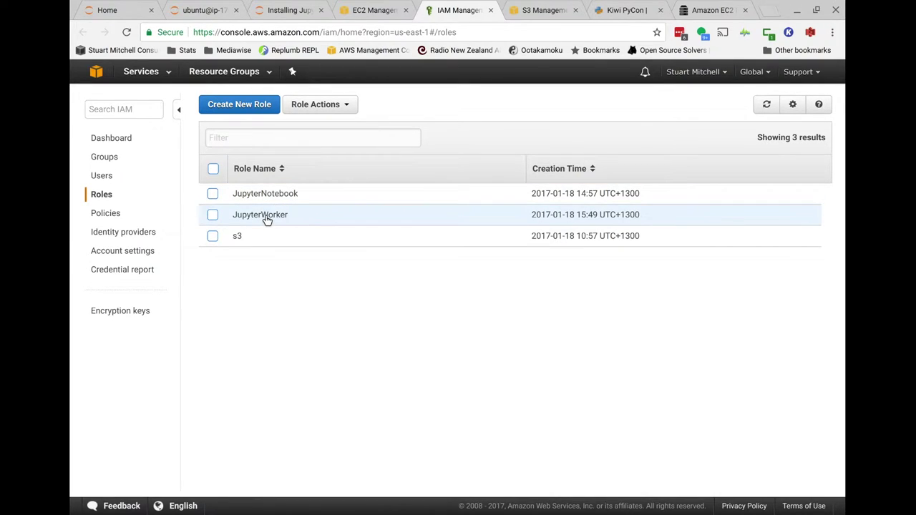
click(278, 193)
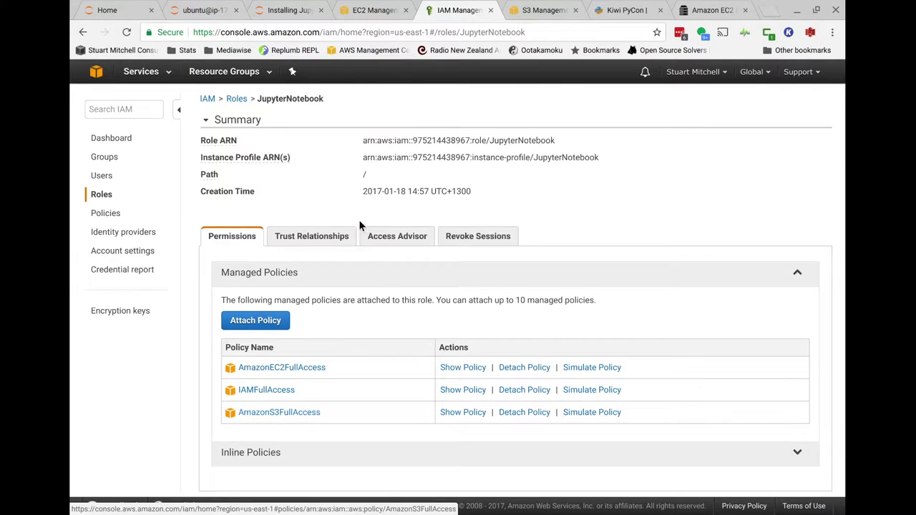
click(381, 10)
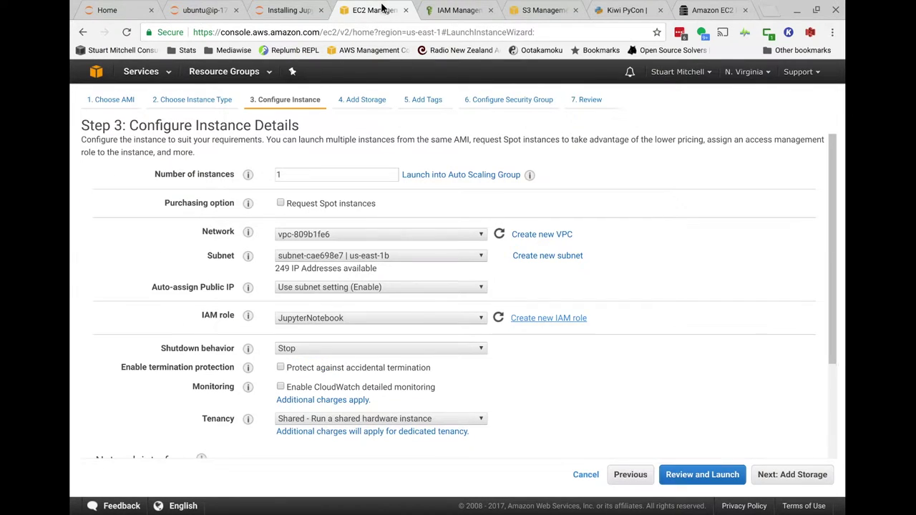
Step: Continue through the storage and tag settings with the 8 GiB General Purpose SSD root volume and an empty Name tag
scroll(383, 314, down, 2)
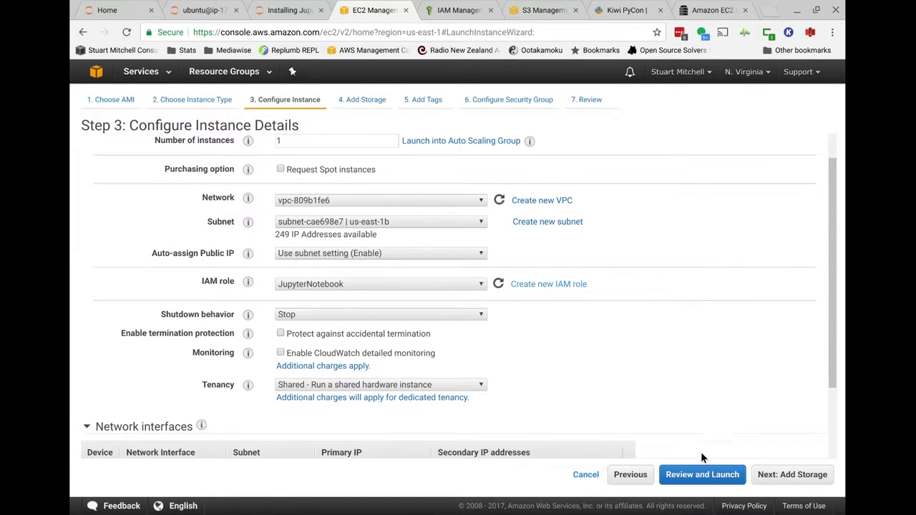
click(789, 477)
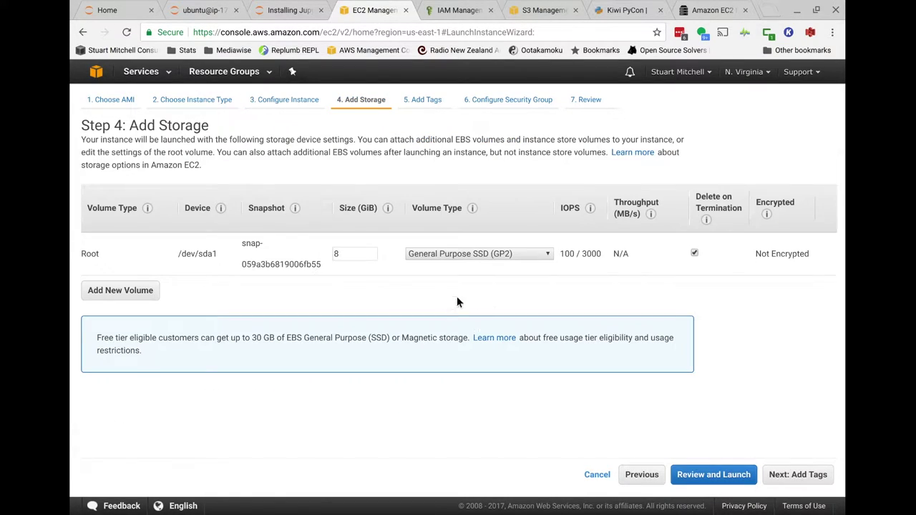
click(360, 254)
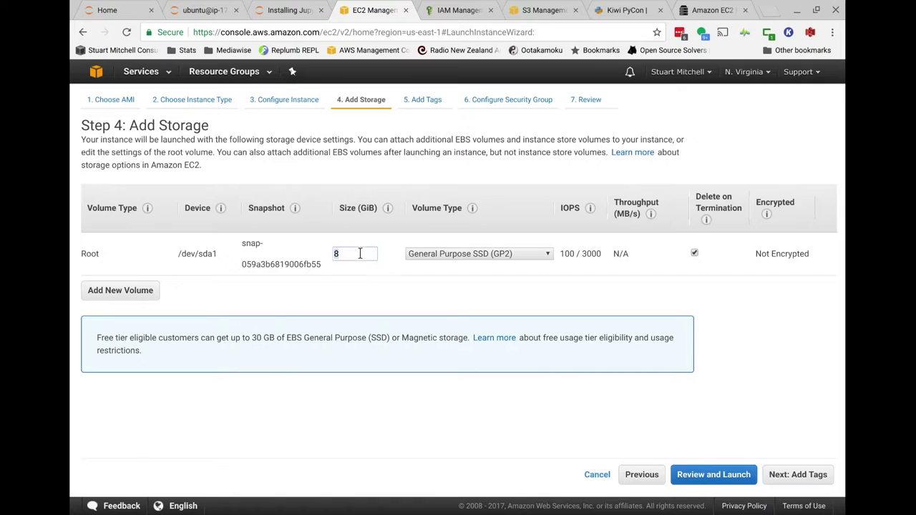
click(807, 475)
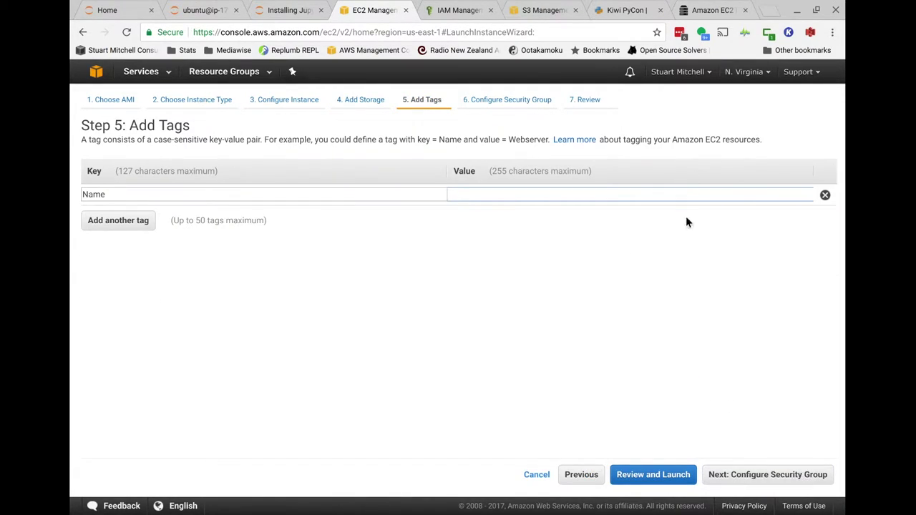
click(756, 479)
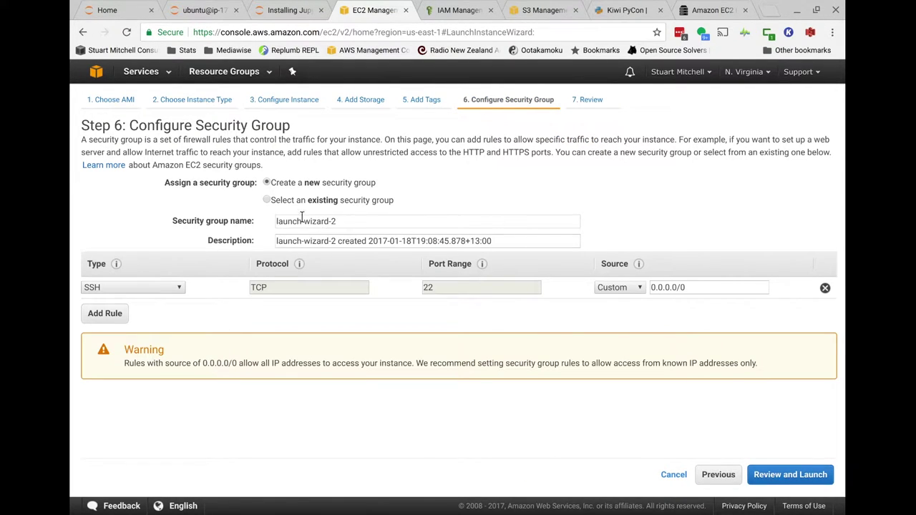
Step: Assign the existing JupyterNotebook security group to the instance and proceed to the launch review
click(554, 220)
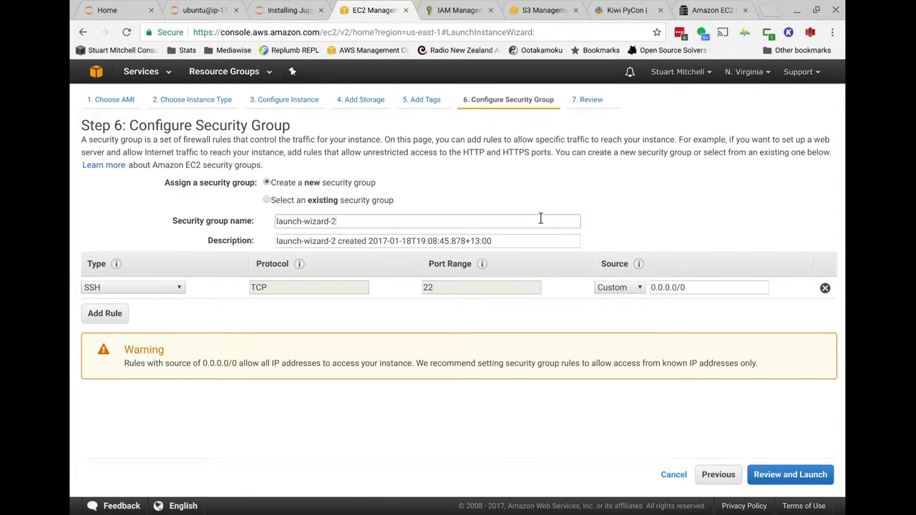
click(268, 200)
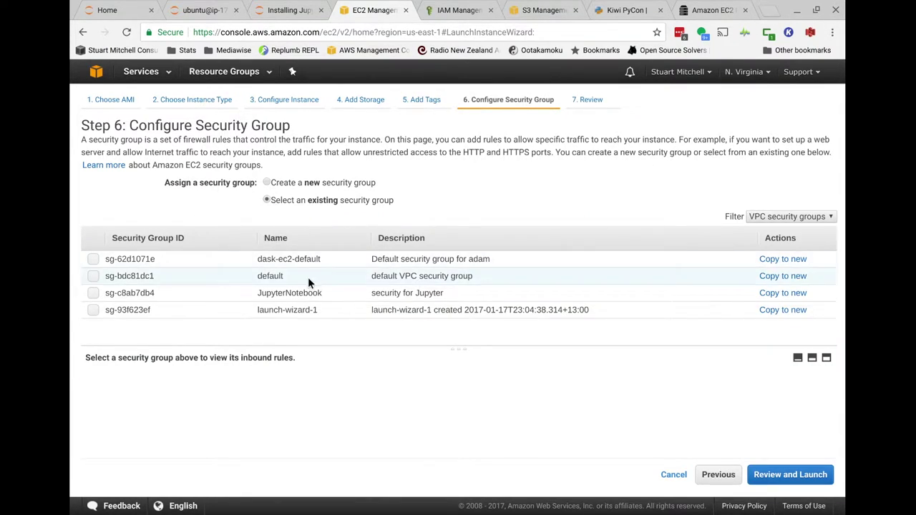
click(272, 293)
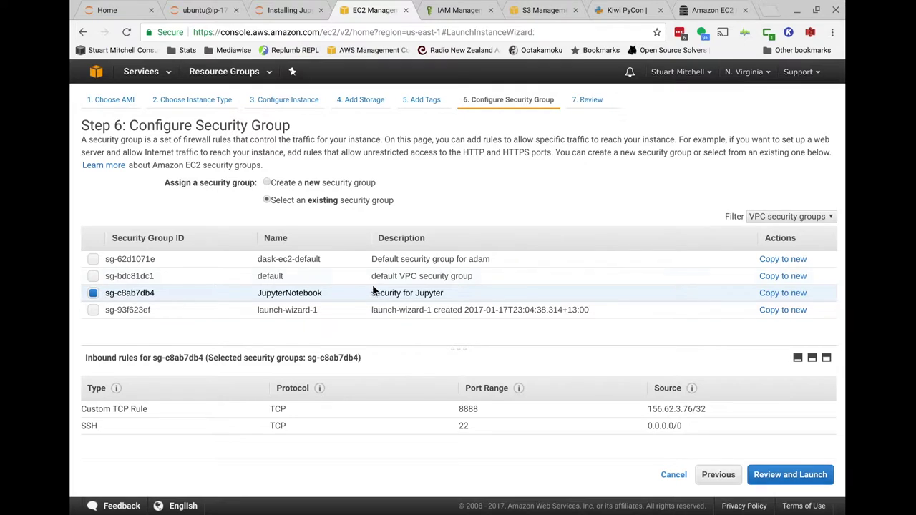
click(788, 474)
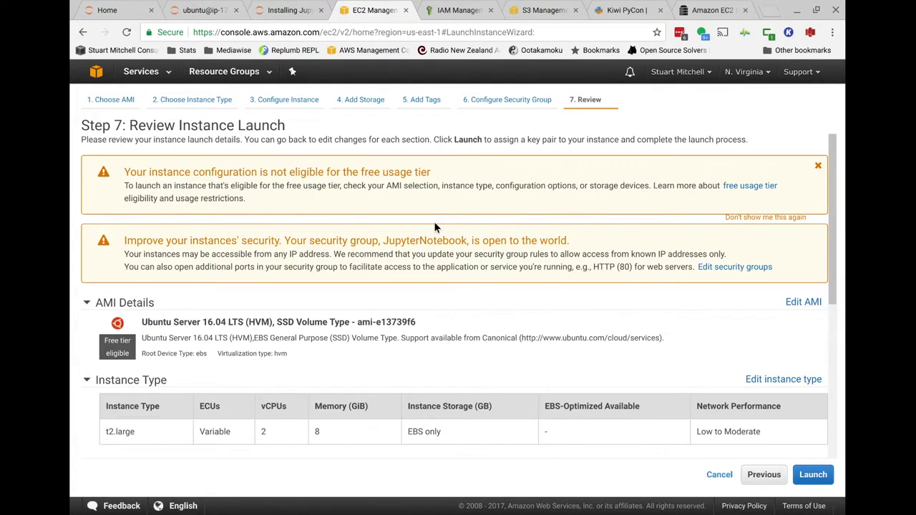
Step: Review the configuration and launch the instance with the existing key pair smprivate, acknowledging access to its private key file
scroll(434, 221, down, 3)
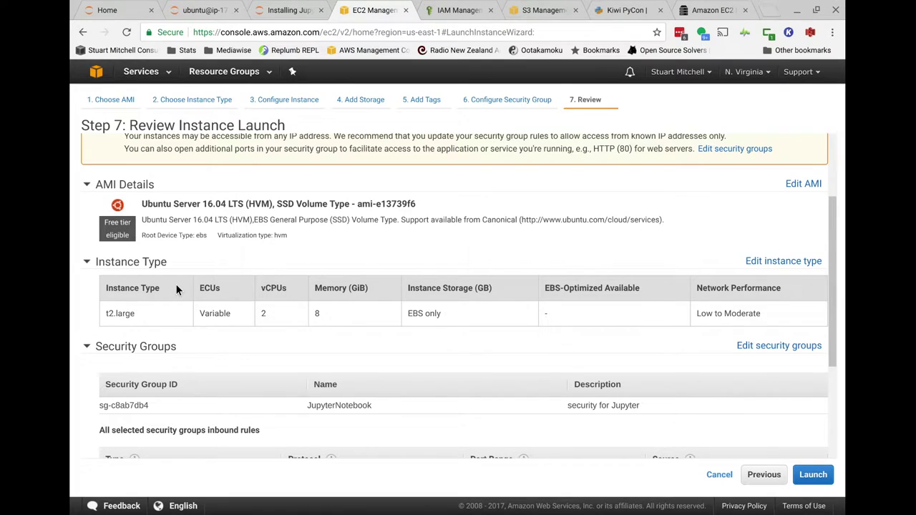
click(813, 474)
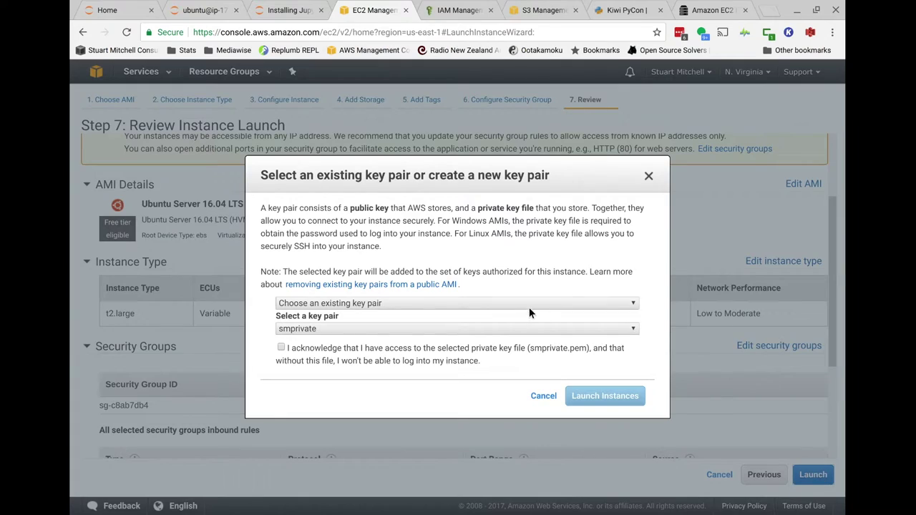
click(462, 303)
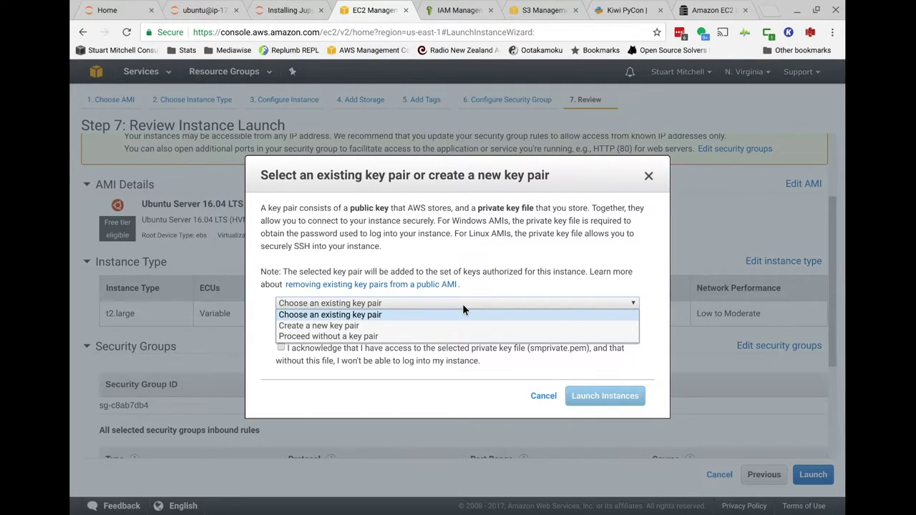
click(406, 314)
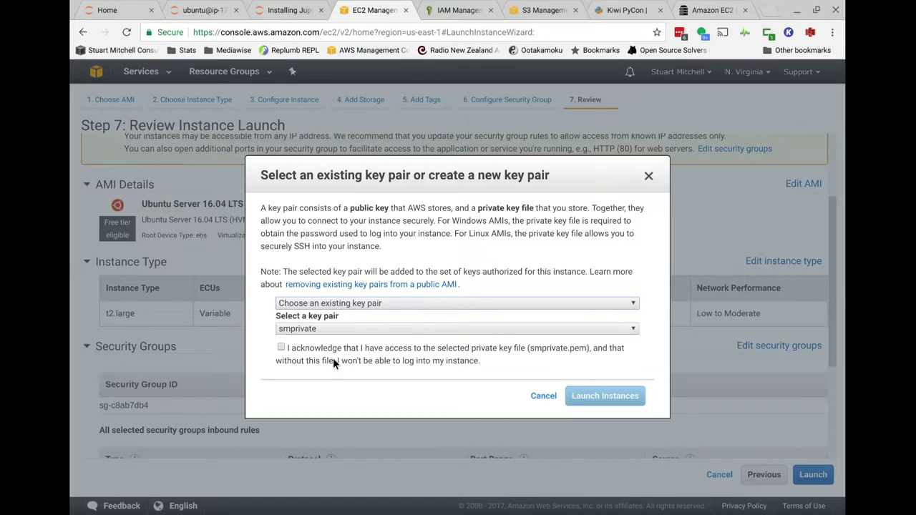
click(280, 347)
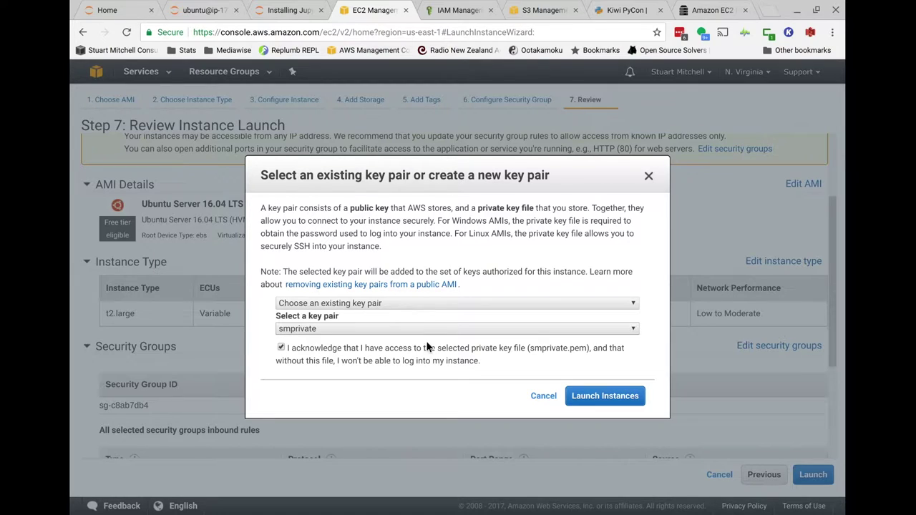
click(630, 400)
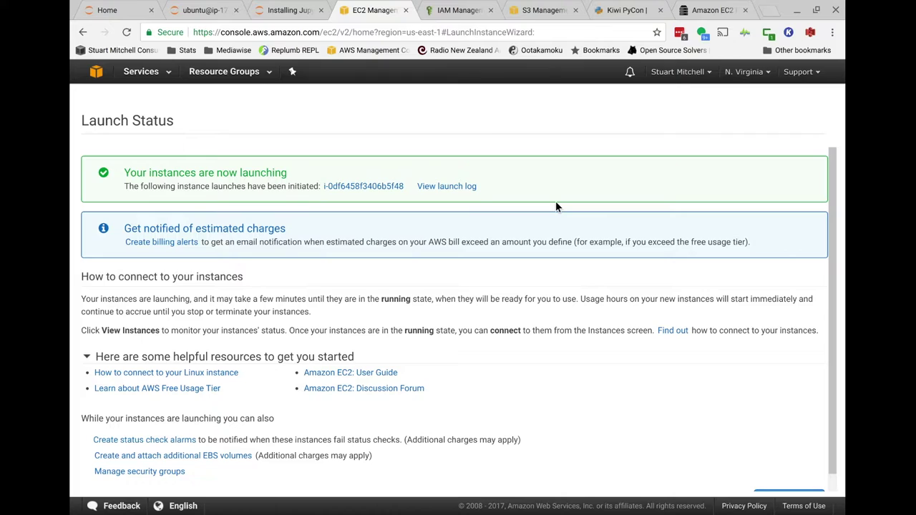
Step: Go to the EC2 dashboard and open the list of running instances to check the newly launched one
click(141, 71)
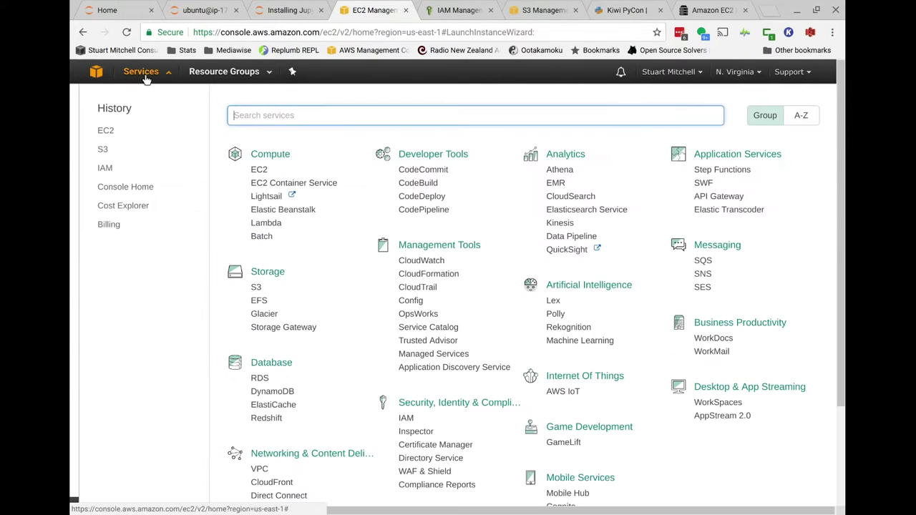
click(106, 133)
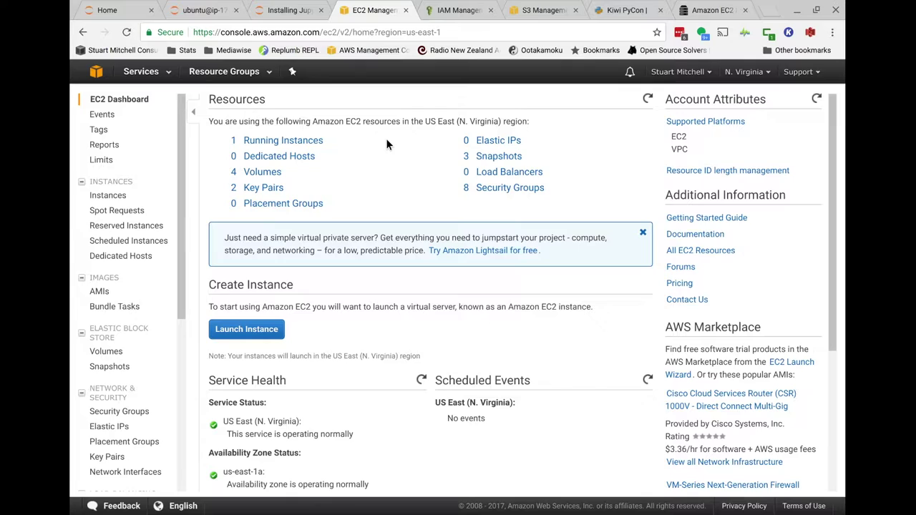
click(308, 141)
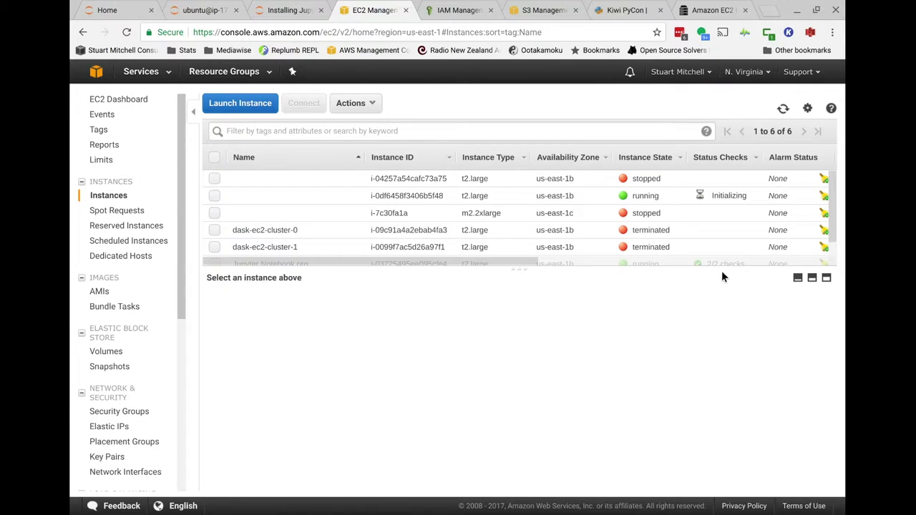
scroll(680, 230, down, 1)
scroll(627, 208, up, 1)
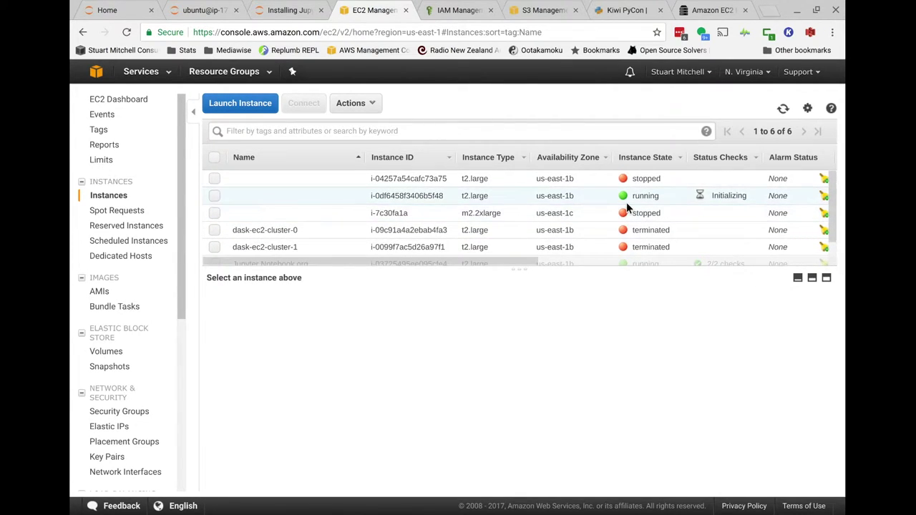
Step: Name the newly launched, initializing instance "Jupyter Notebook new"
mouse_move(303, 198)
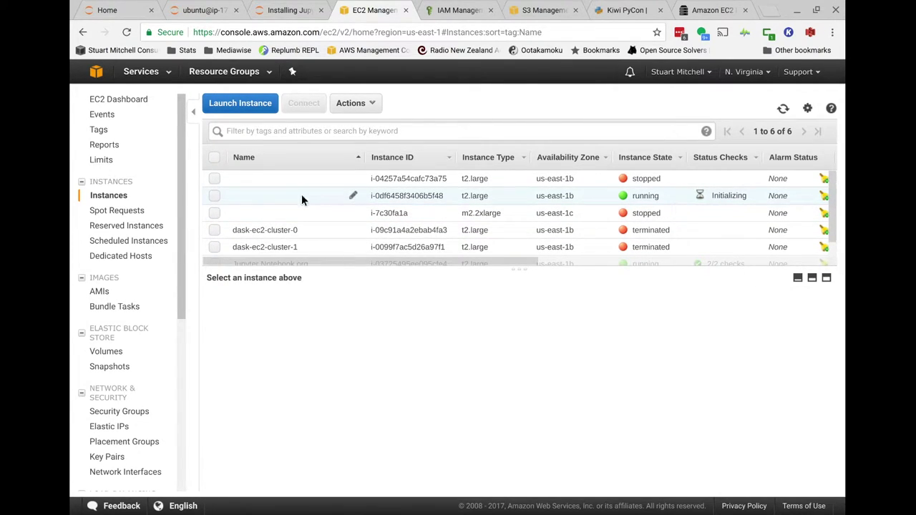
click(352, 198)
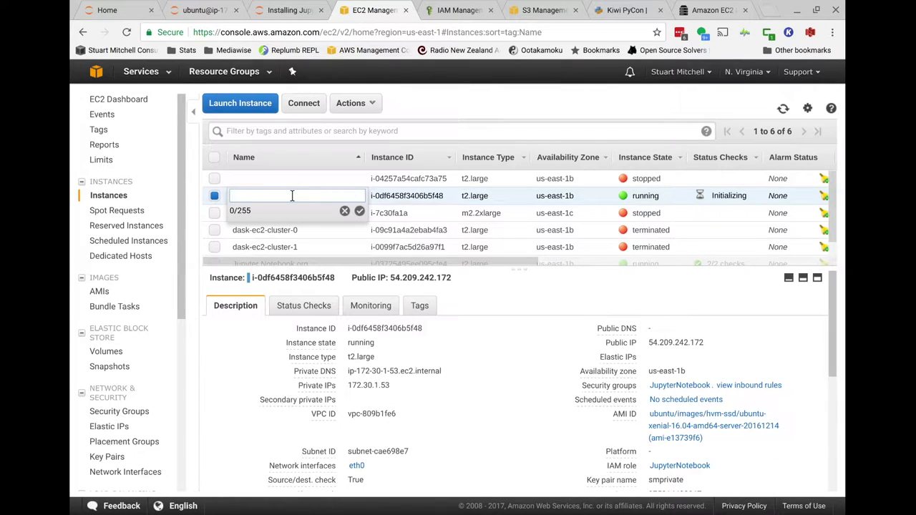
text(Juptye)
key(BackSpace)
key(BackSpace)
key(BackSpace)
text(yter)
text(Notebook )
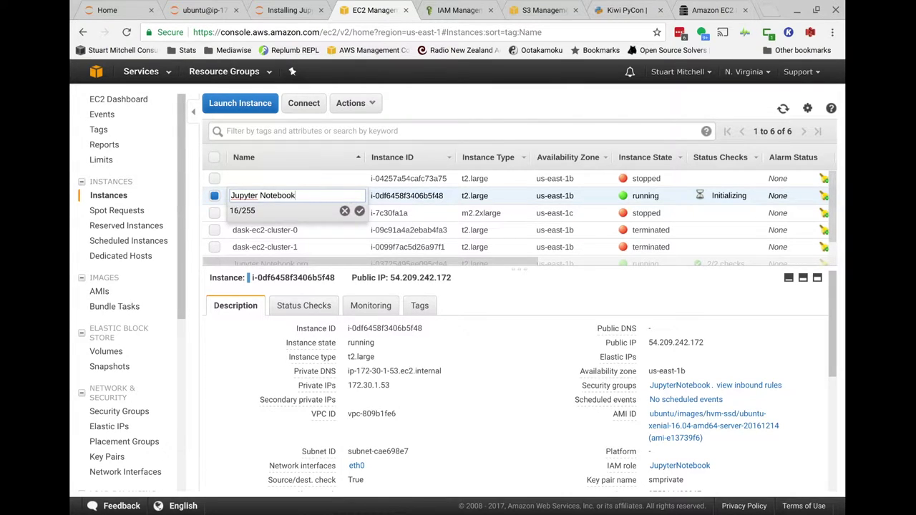
text(new)
key(Return)
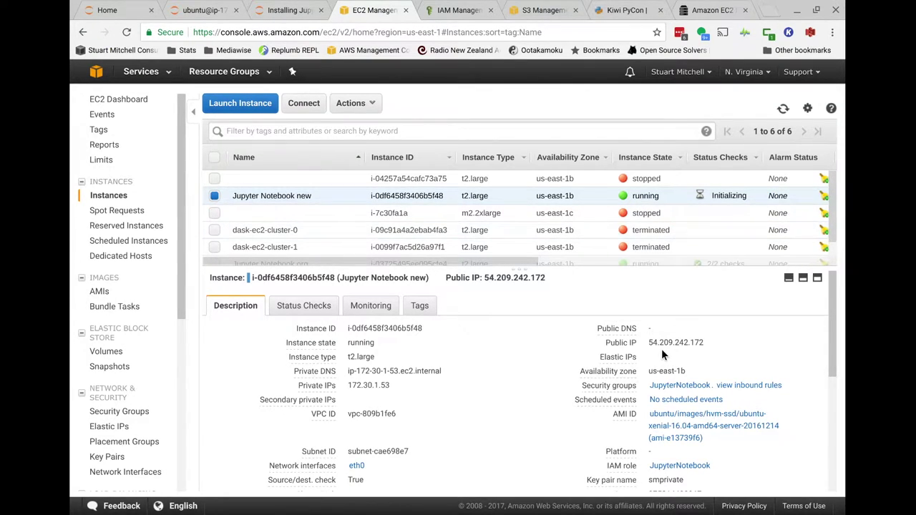
Step: Examine the new instance's public IP and the inbound rules of its JupyterNotebook security group
drag(648, 342, 706, 343)
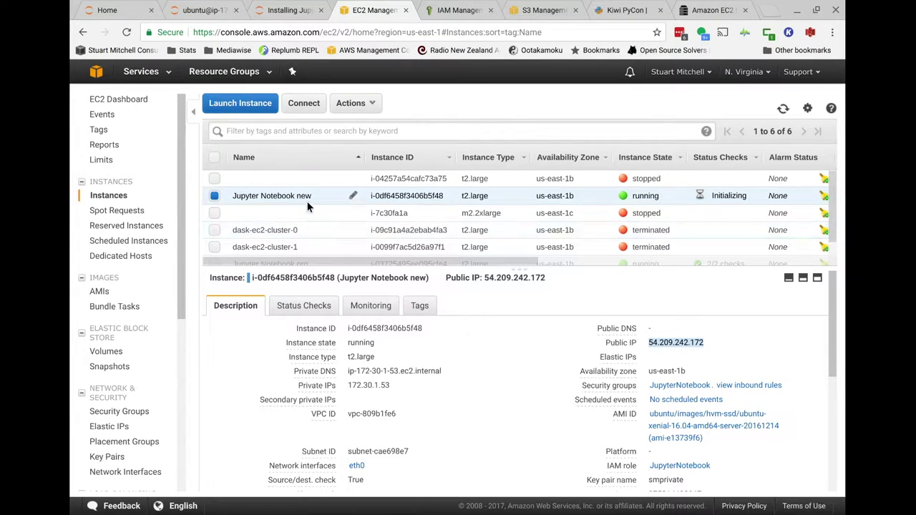
click(681, 385)
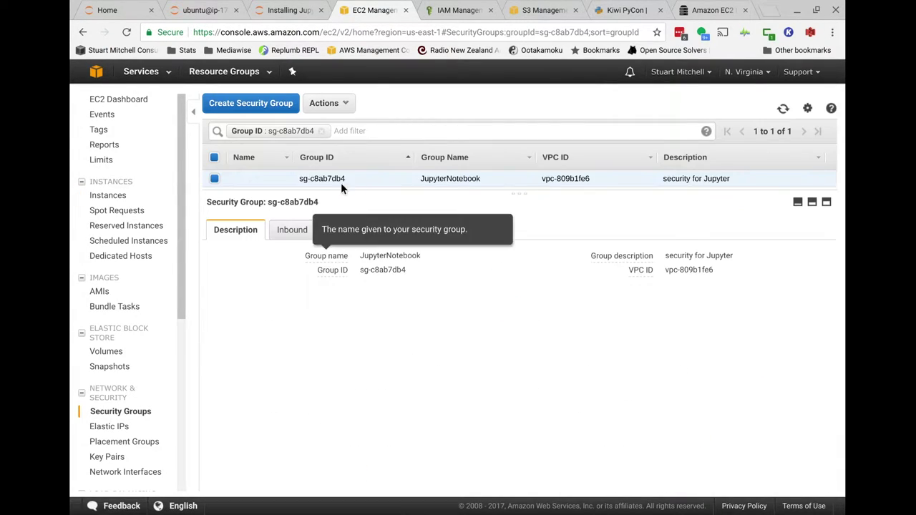
click(295, 232)
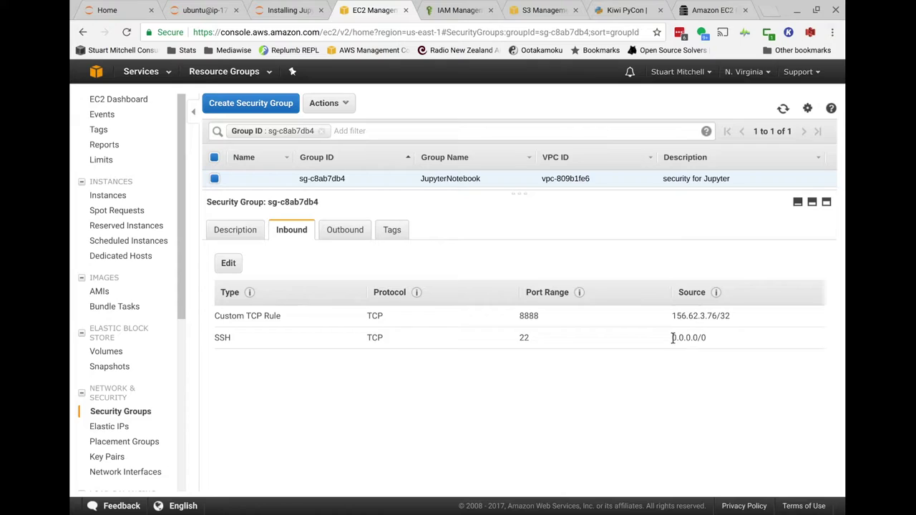
drag(673, 339, 714, 340)
Step: Edit the inbound rules, trying My IP as the SSH source and finally setting it to Anywhere
click(228, 264)
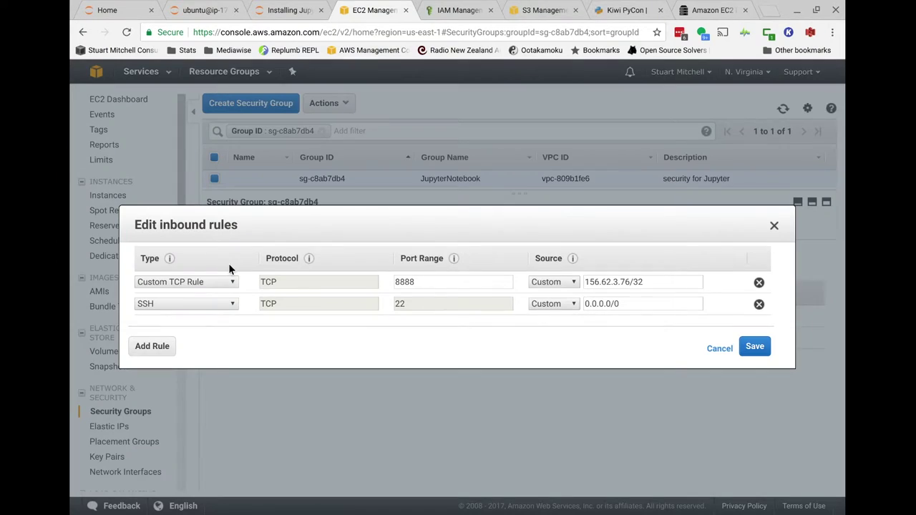
click(548, 306)
click(554, 335)
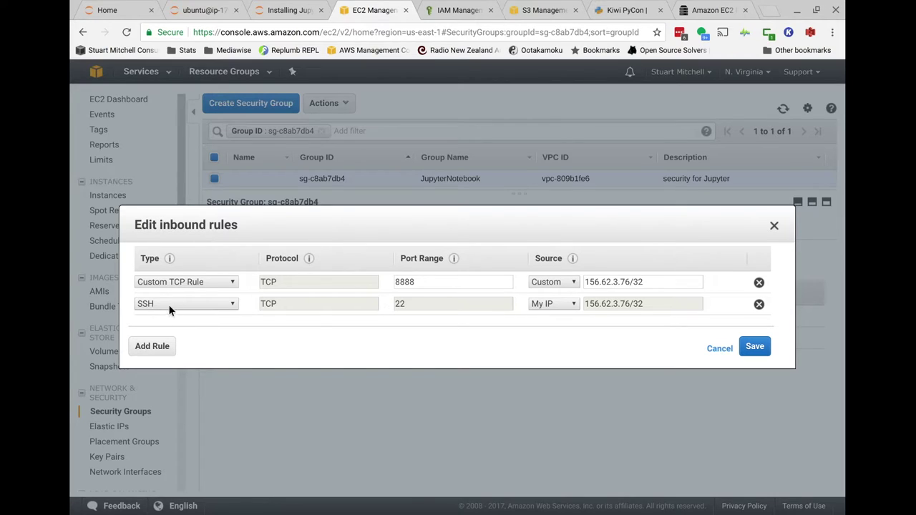
click(571, 306)
click(565, 324)
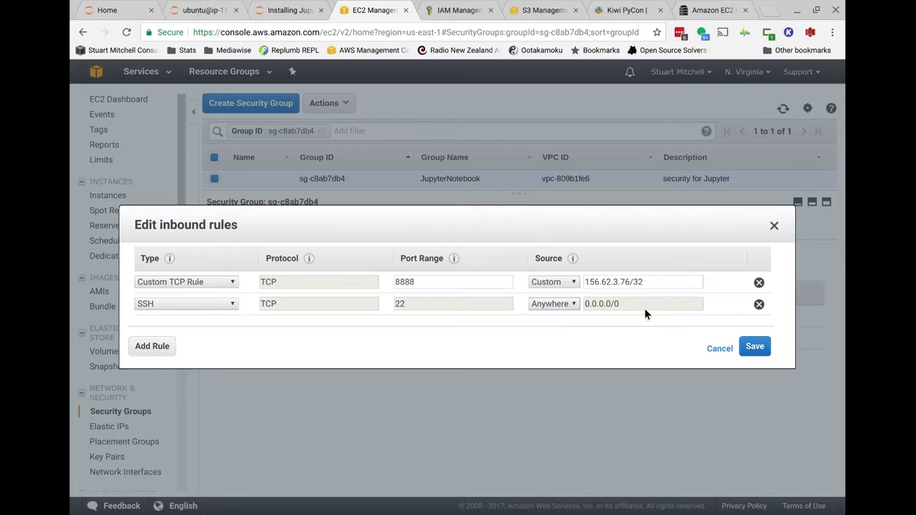
Step: Check the port and source options of the custom TCP rule for port 8888, and save the inbound rules
click(564, 282)
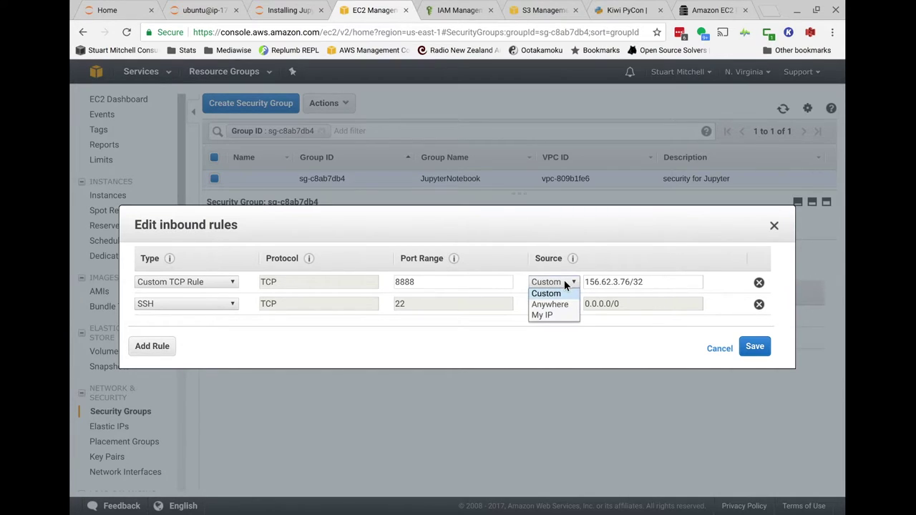
click(607, 284)
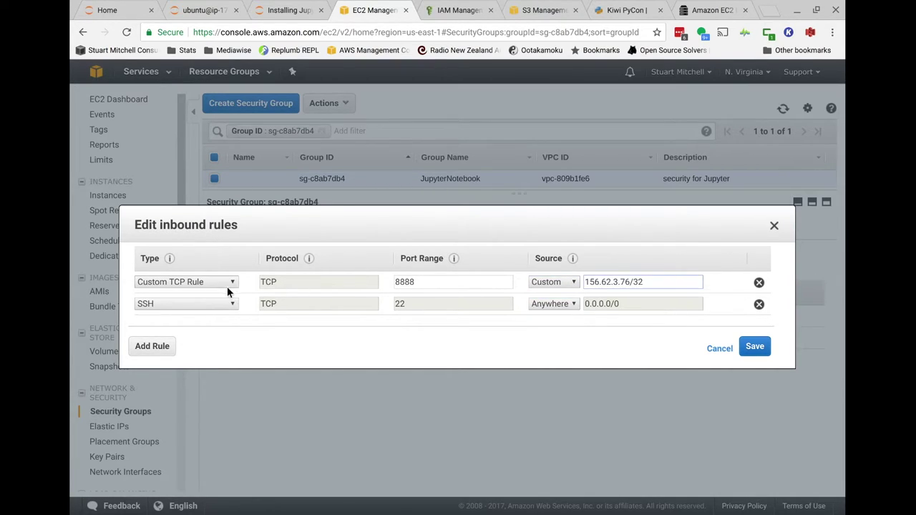
click(449, 282)
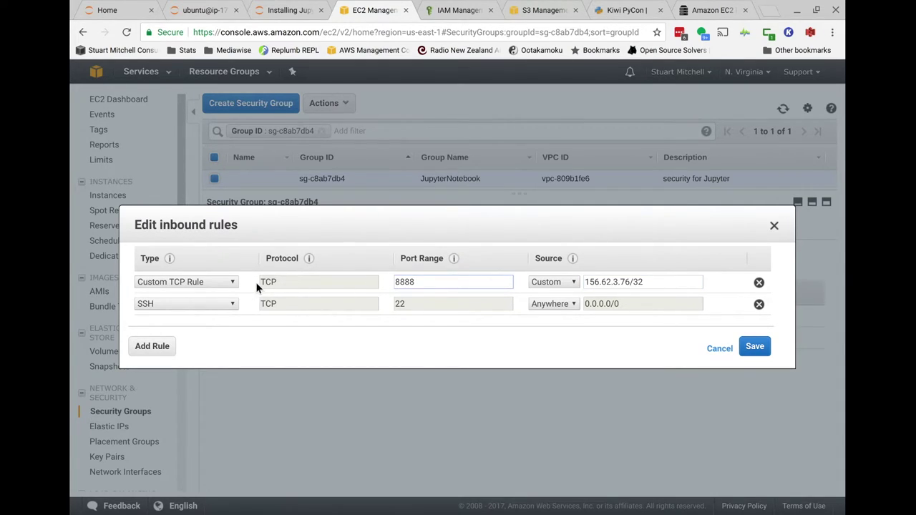
double_click(403, 282)
click(573, 283)
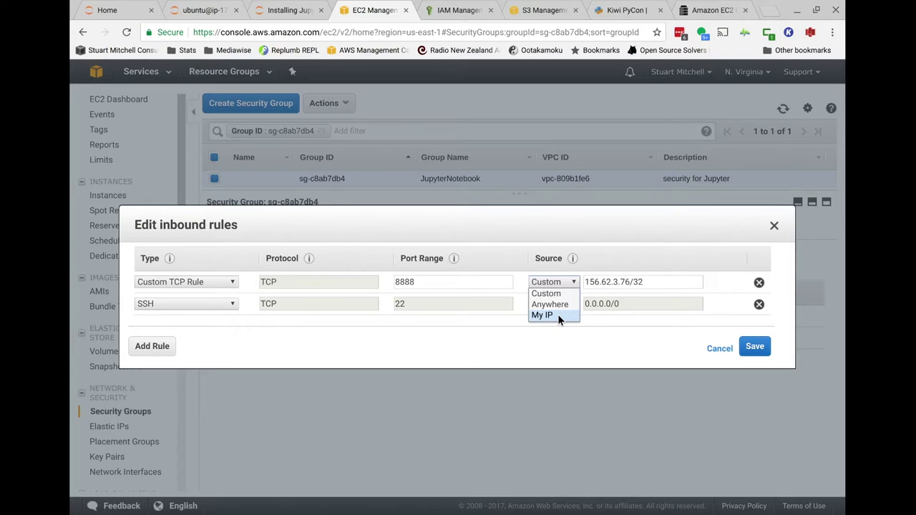
click(612, 282)
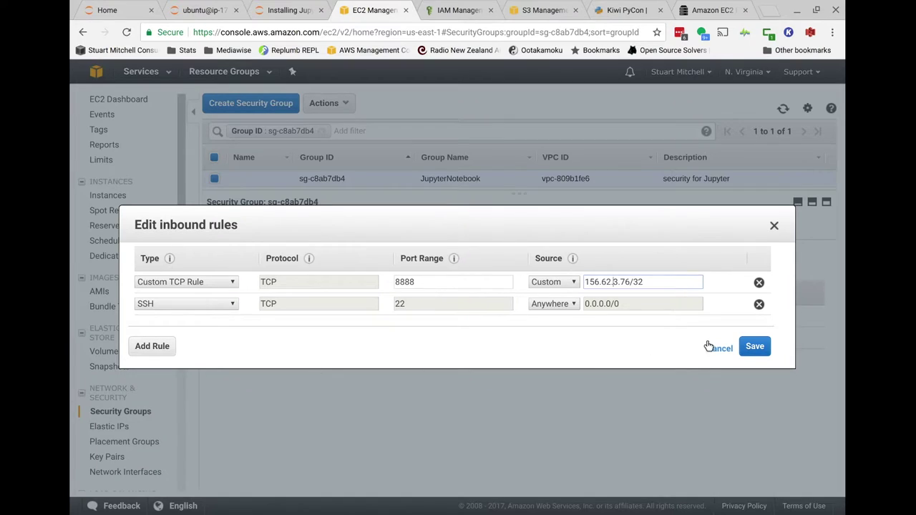
click(756, 347)
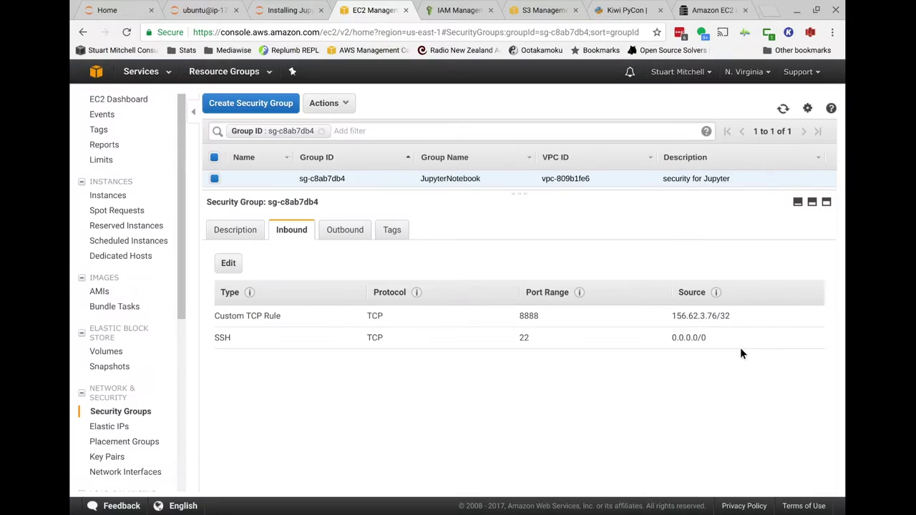
Step: View the security group's outbound rules, and copy the public IP of the Jupyter Notebook new instance from the instance list
click(346, 230)
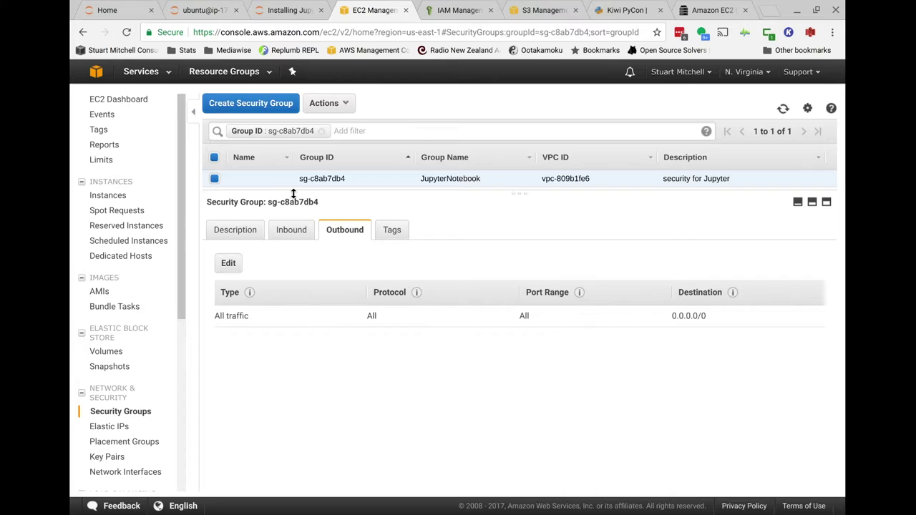
click(119, 99)
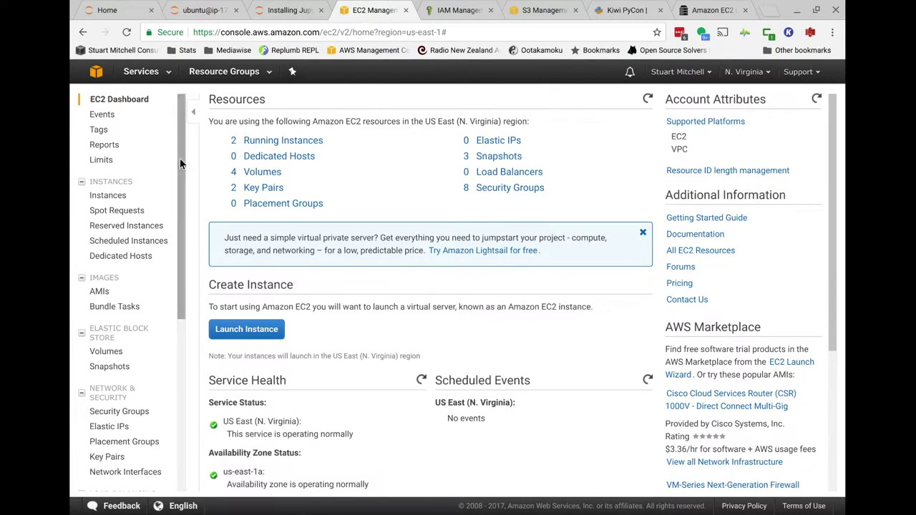
click(269, 141)
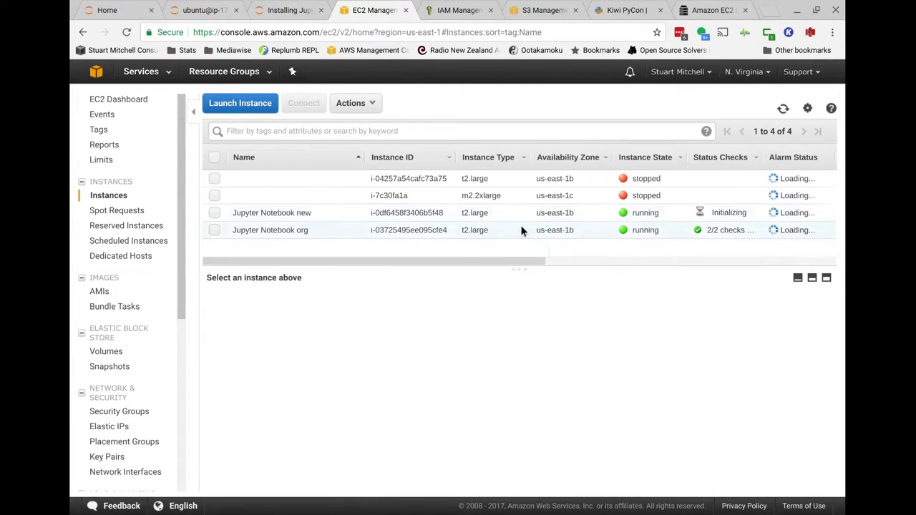
click(313, 213)
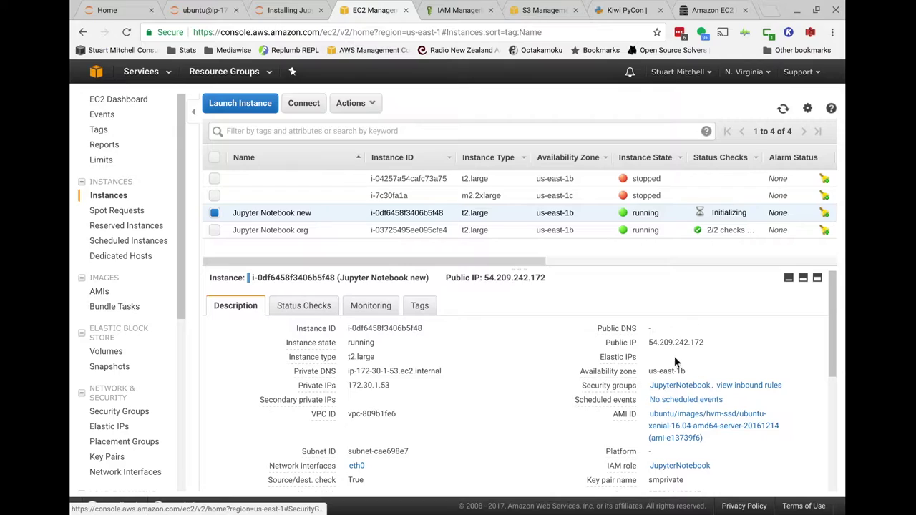
drag(649, 342, 707, 343)
key(ctrl+c)
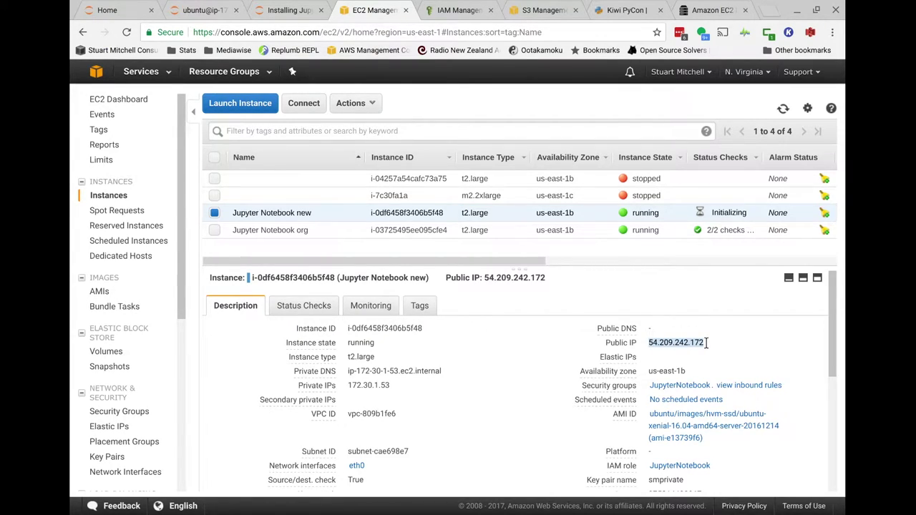
Step: Switch to the trusty Linux desktop, dismiss the USB authentication prompt, and replace the old terminal with a fresh Terminator window
mouse_move(73, 286)
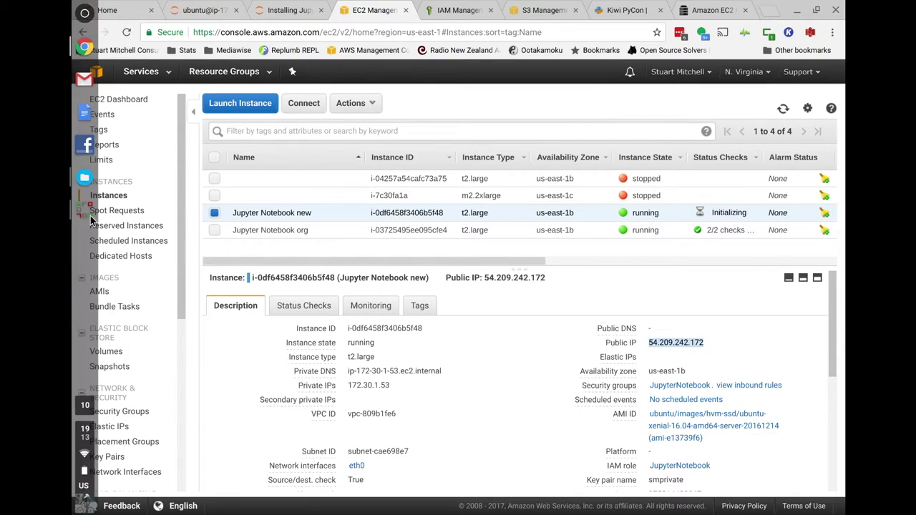
click(93, 210)
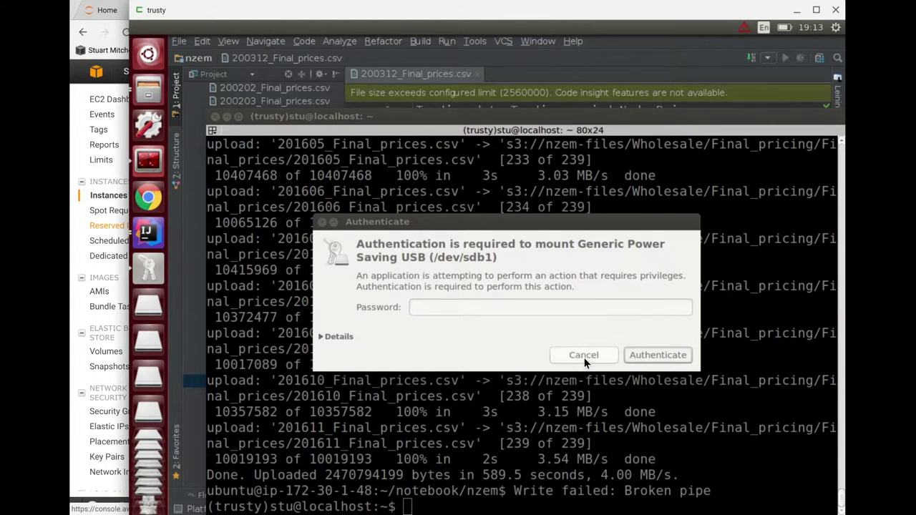
click(584, 355)
click(580, 311)
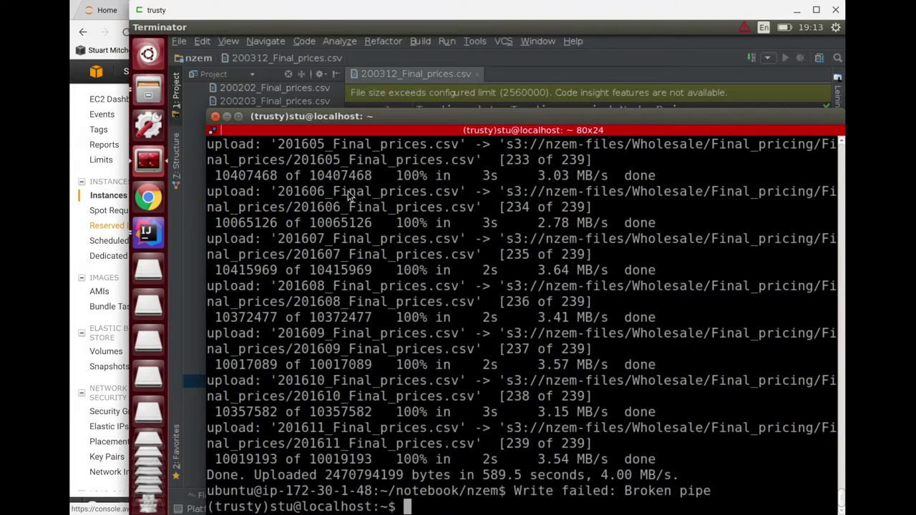
click(216, 117)
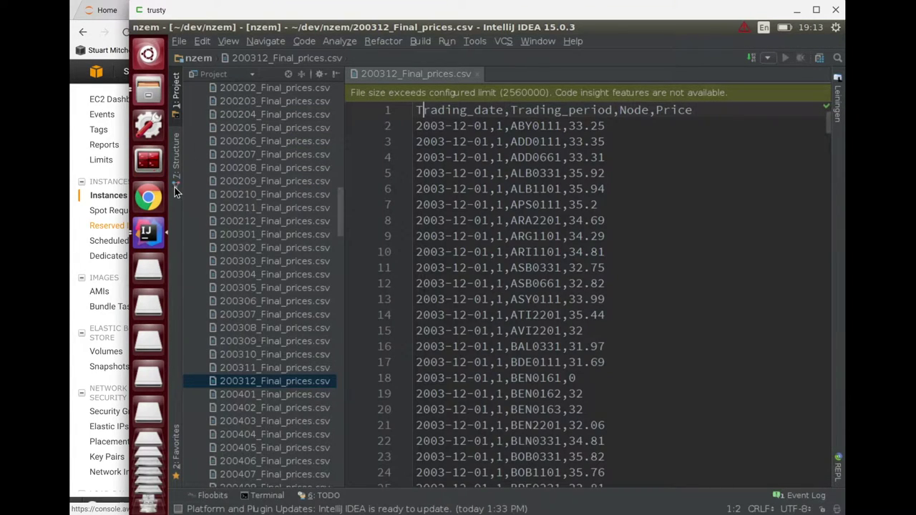
click(149, 162)
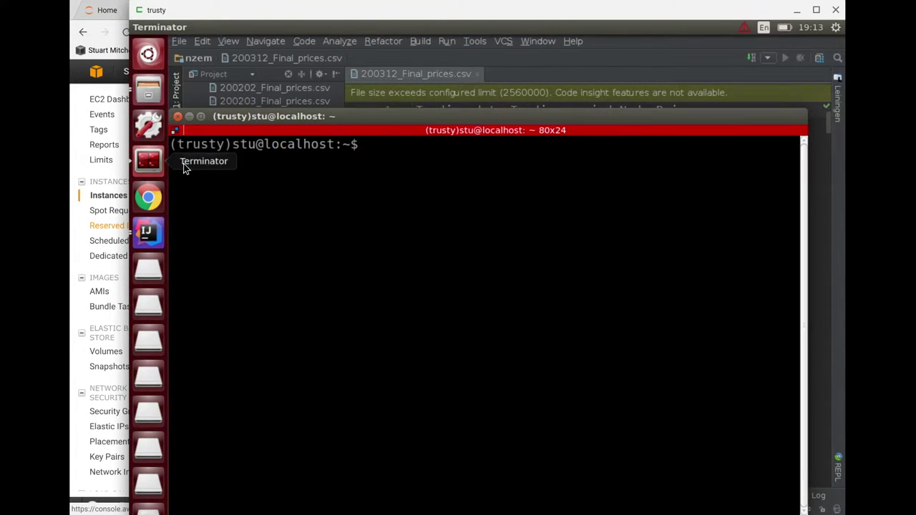
drag(363, 118, 370, 81)
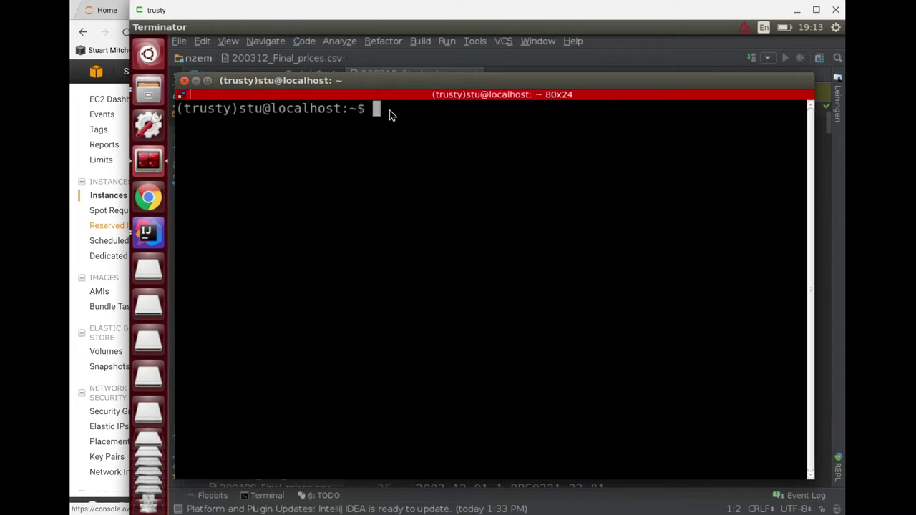
key(ctrl+shift+v)
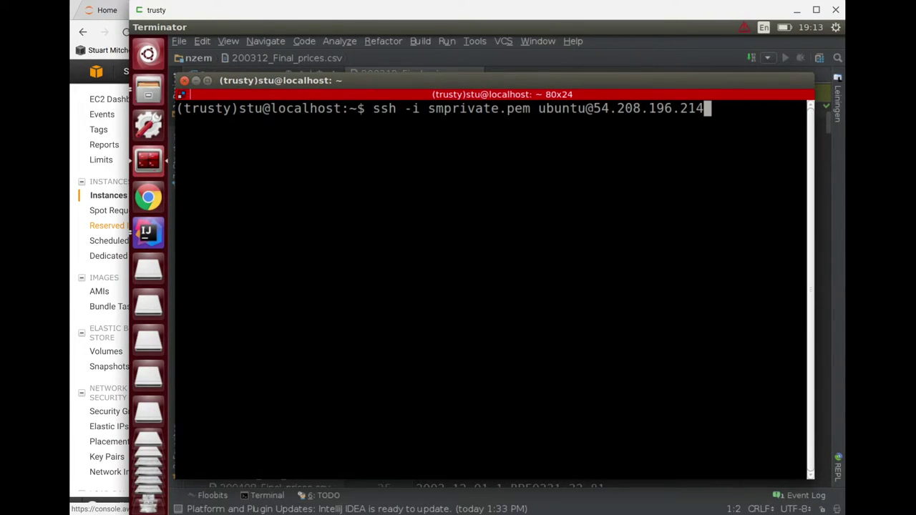
key(BackSpace)
key(BackSpace)
key(BackSpace)
key(BackSpace)
key(BackSpace)
key(BackSpace)
key(BackSpace)
key(BackSpace)
key(BackSpace)
key(BackSpace)
key(BackSpace)
key(BackSpace)
key(BackSpace)
key(BackSpace)
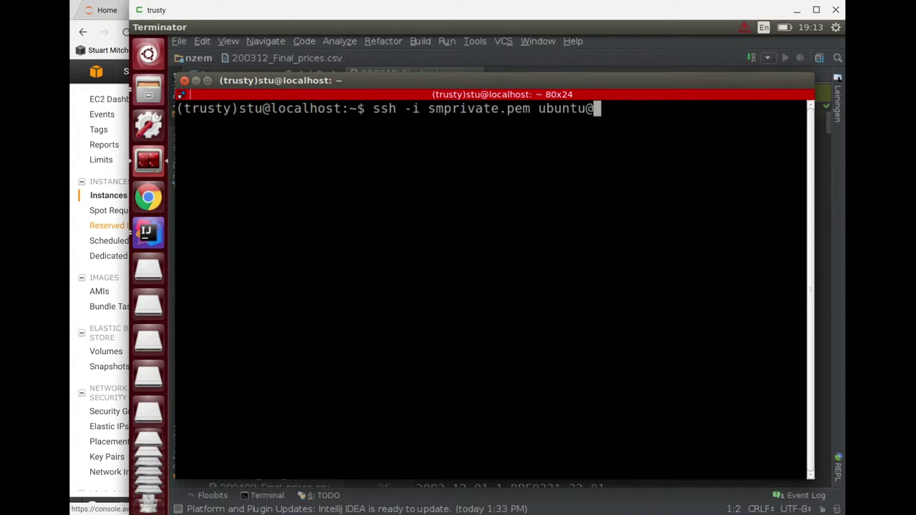
key(ctrl+shift+v)
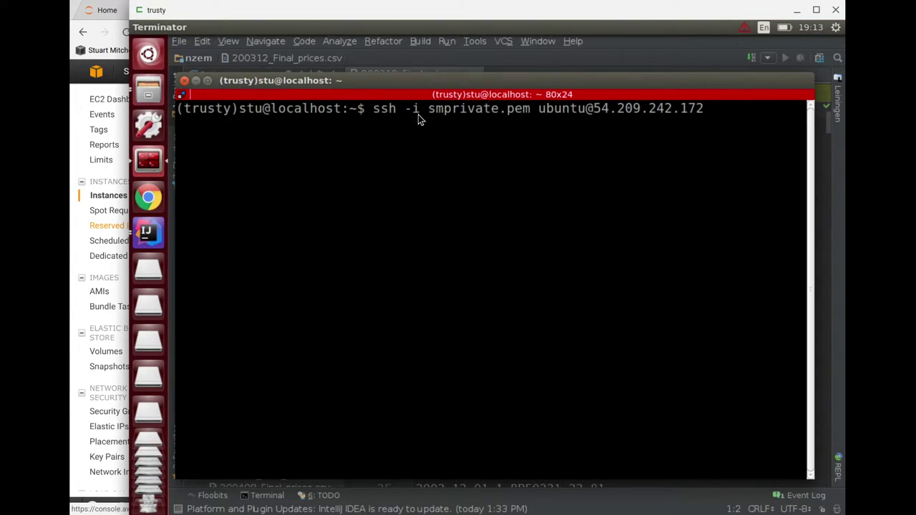
Step: Highlight the key option and the ubuntu user name in the SSH command, run it and answer yes to the host authenticity question
drag(406, 113, 533, 112)
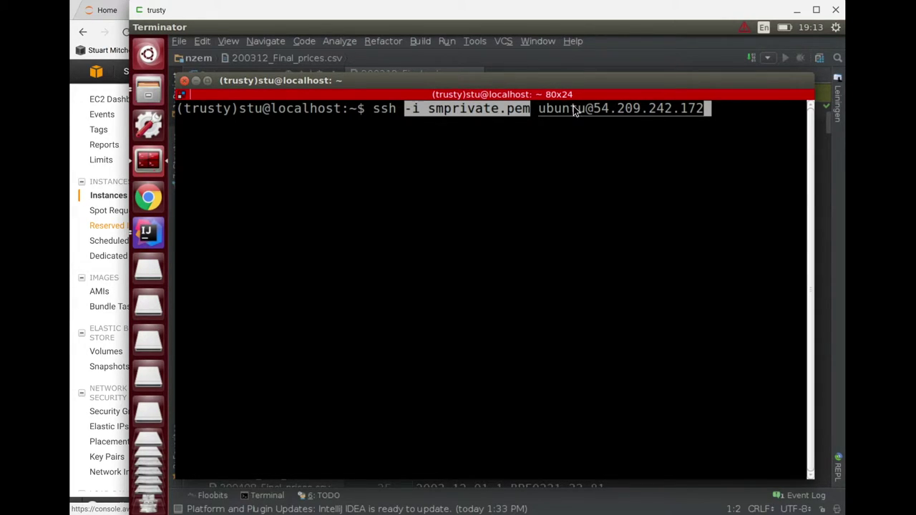
click(537, 109)
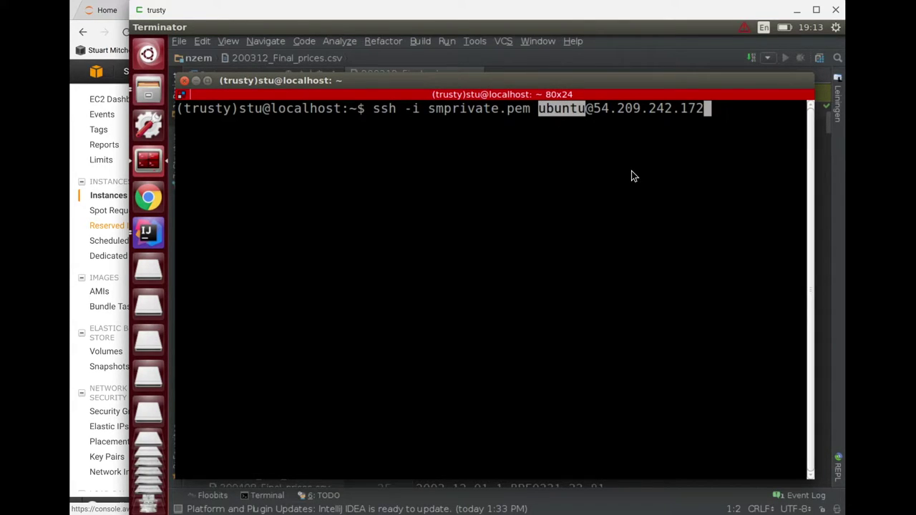
click(745, 116)
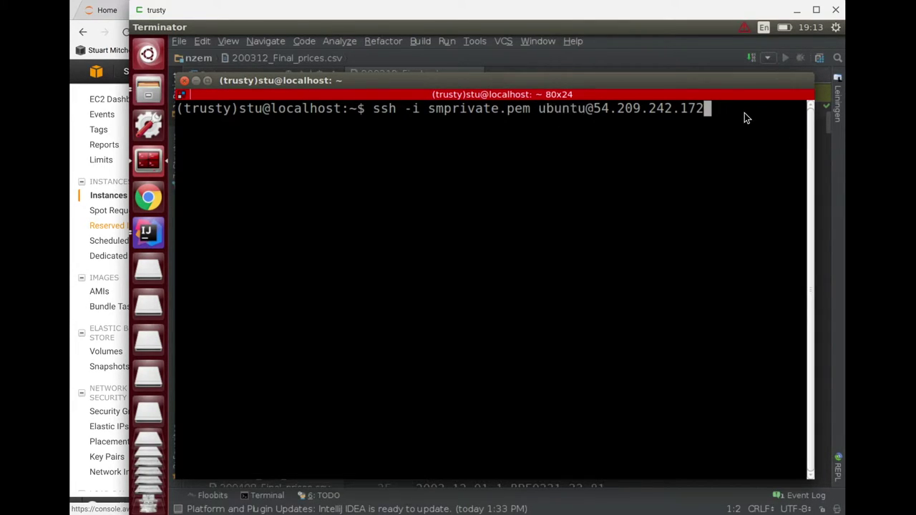
key(Return)
text(yes)
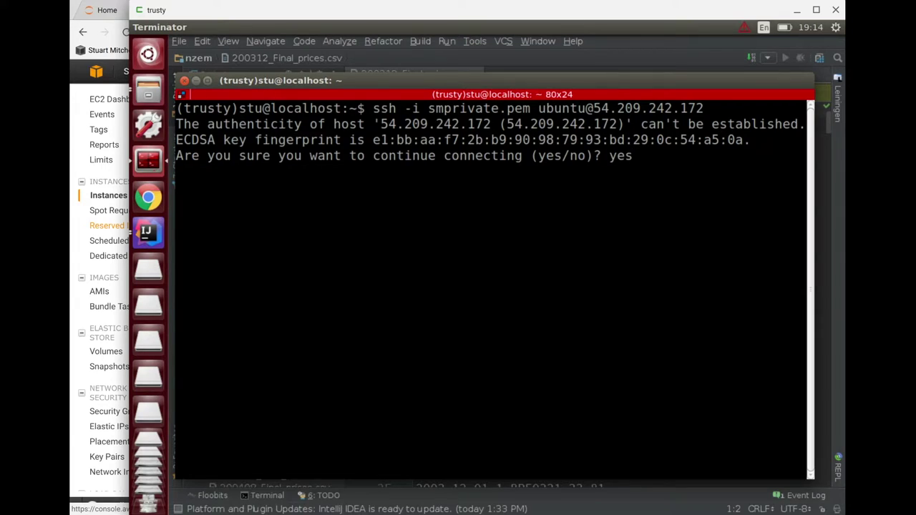
key(Return)
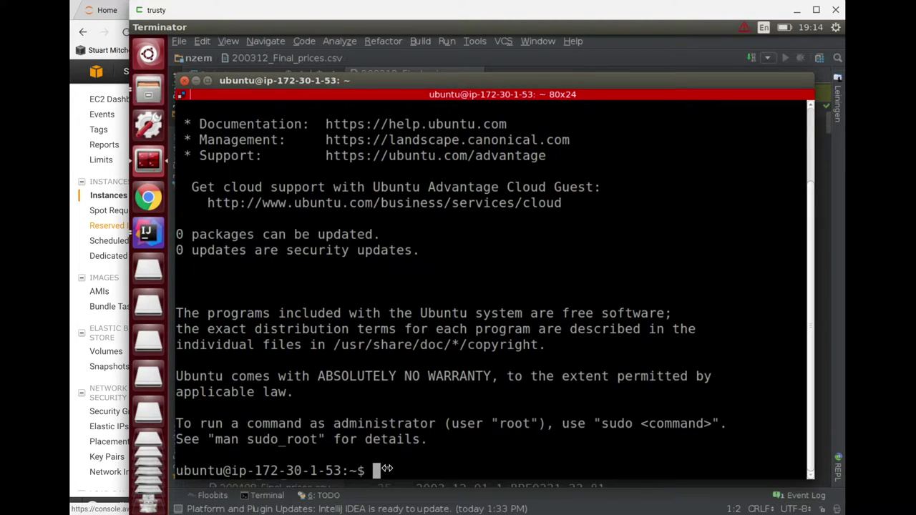
Step: Switch to the browser's Installing Jupyter and pandas on EC2 notebook and copy the wget command for Anaconda3-4.2.0-Linux-x86_64.sh
click(111, 9)
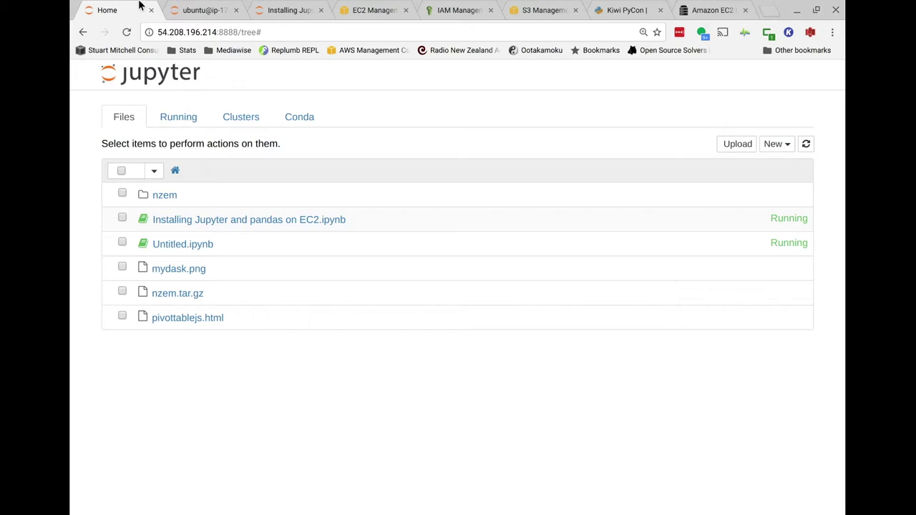
click(275, 11)
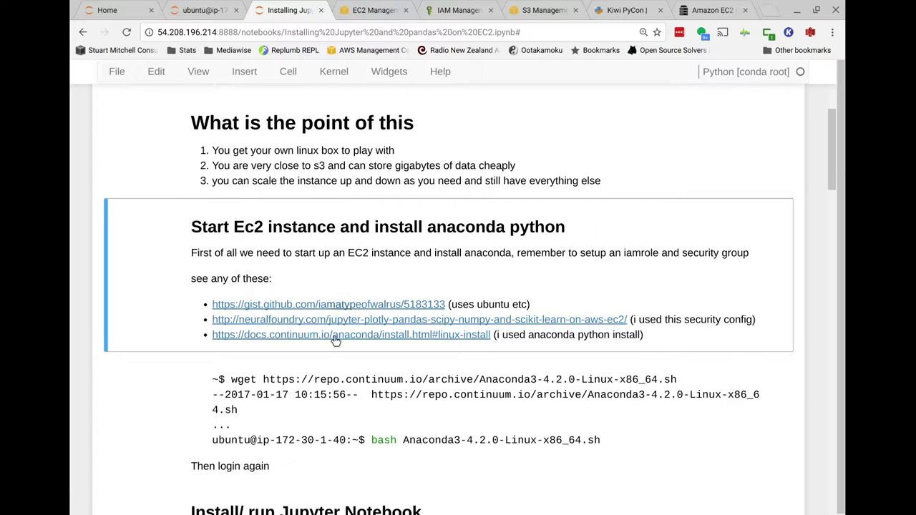
scroll(332, 391, down, 3)
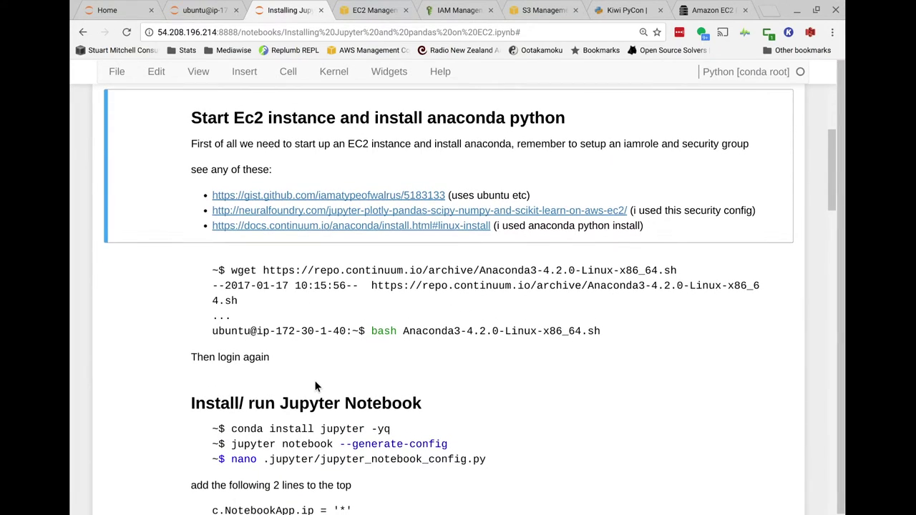
click(234, 270)
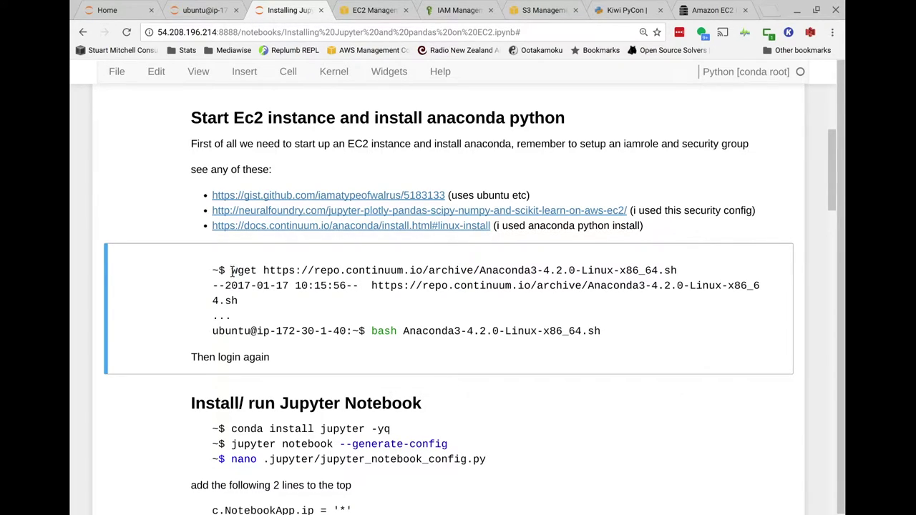
drag(232, 267, 681, 270)
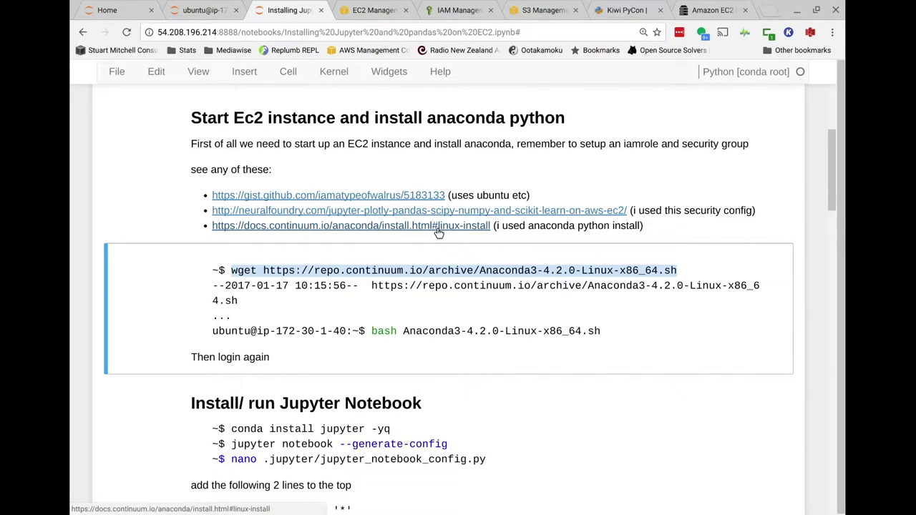
right_click(438, 270)
click(460, 278)
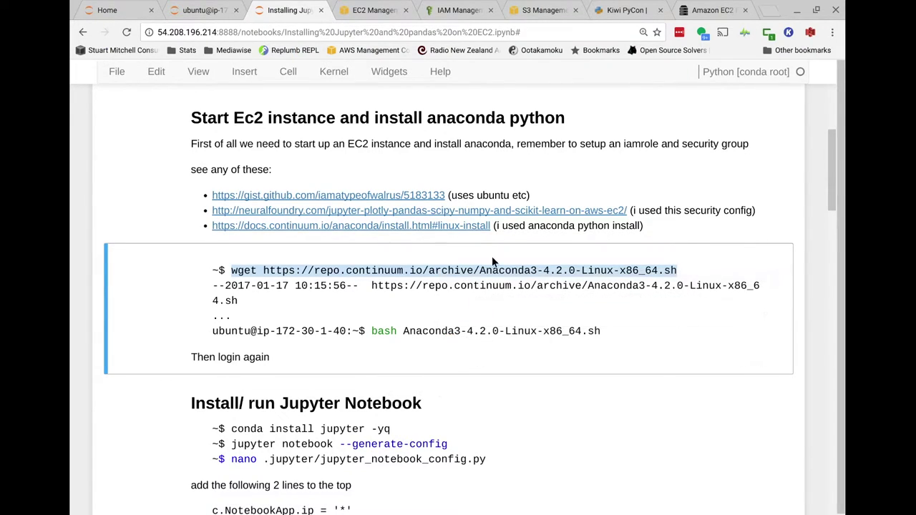
Step: Return to the SSH terminal, download the Anaconda installer with the copied wget command, and list the home directory with ls
click(80, 208)
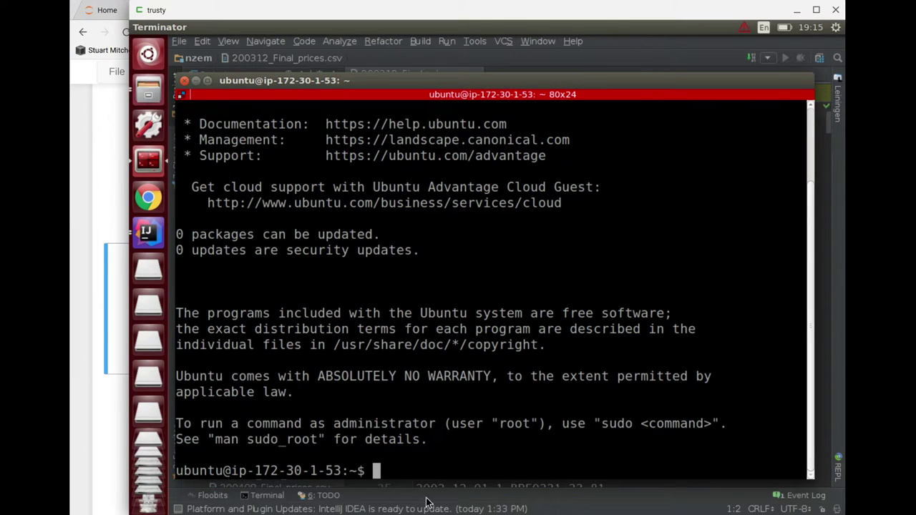
double_click(437, 469)
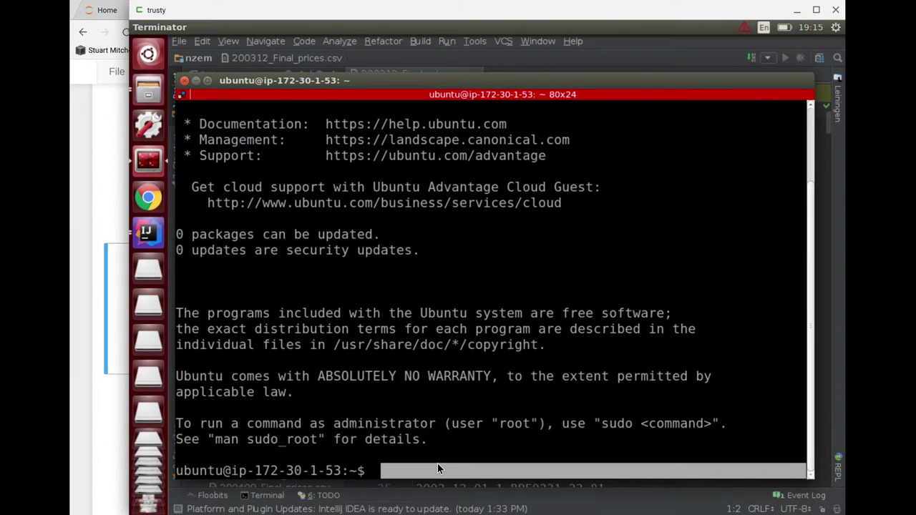
key(ctrl+shift+v)
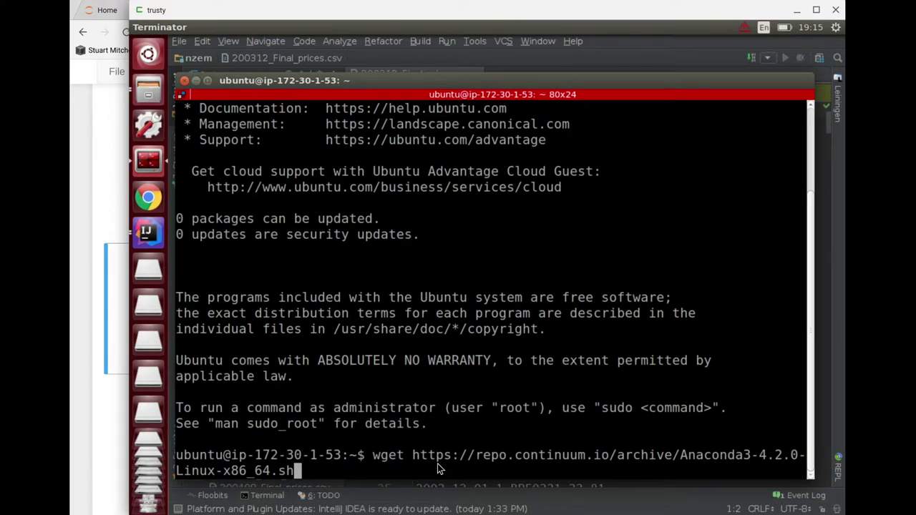
key(Return)
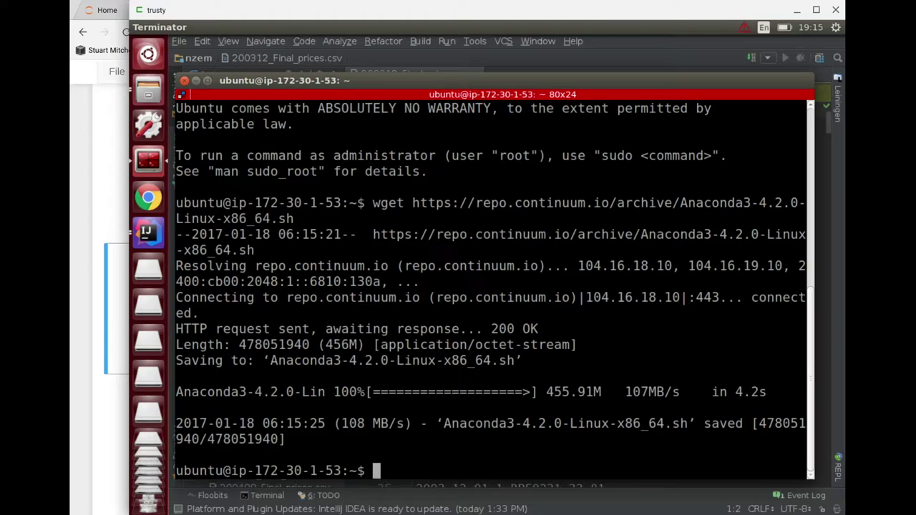
text(ls)
key(Return)
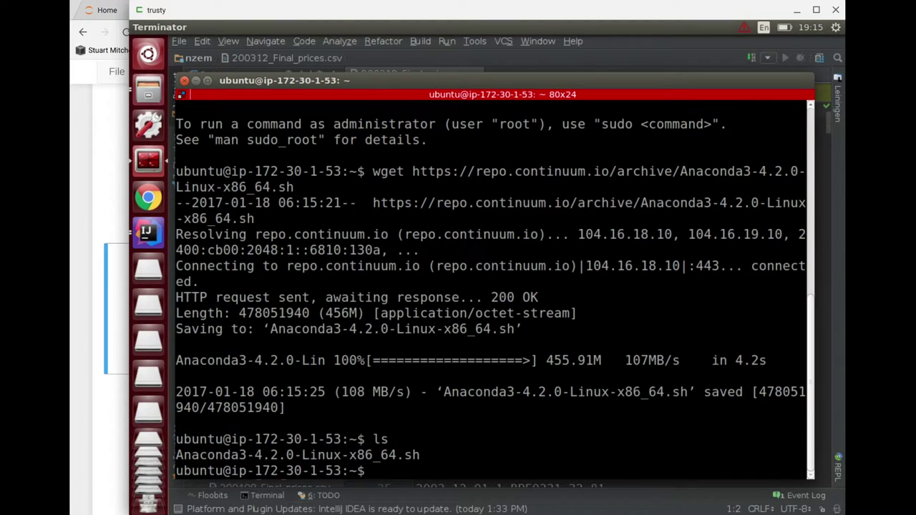
Step: Run bash Anaconda3-4.2.0-Linux-x86_64.sh, skip through the license, approve it with yes and accept the install location /home/ubuntu/anaconda3
text(bash Ana)
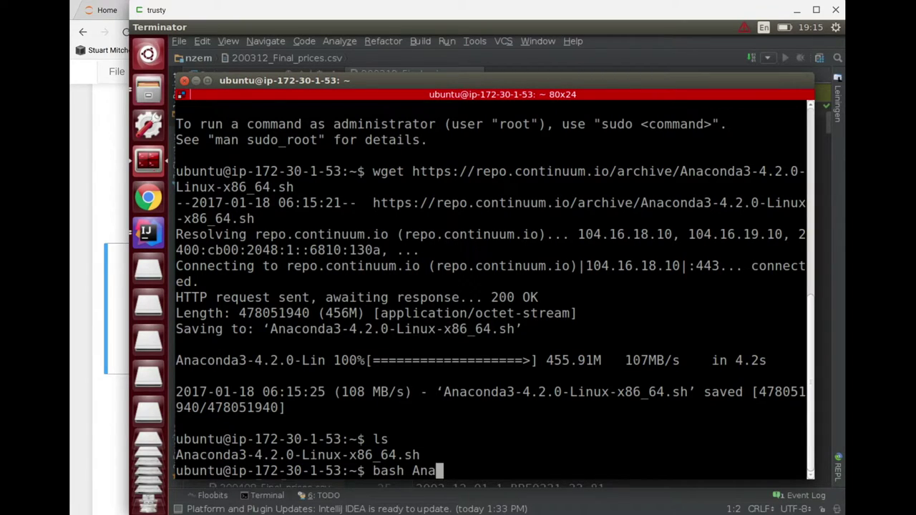
key(Tab)
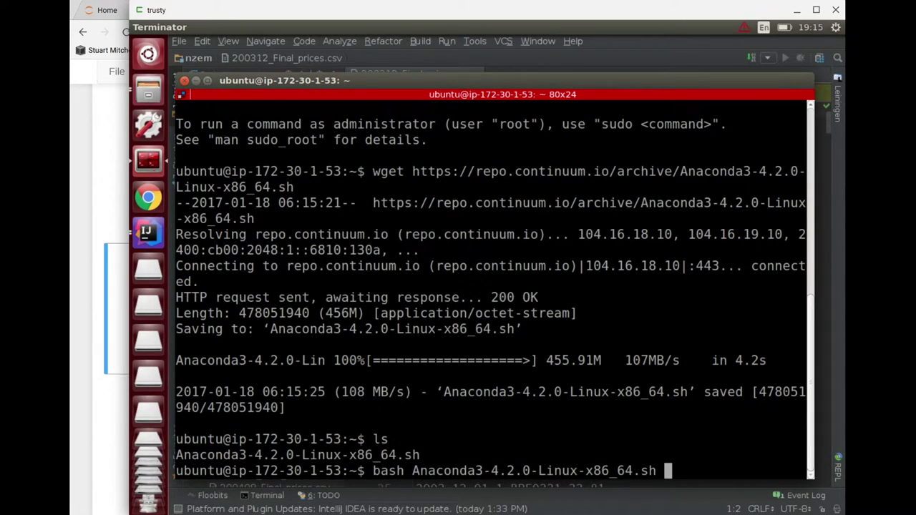
key(Return)
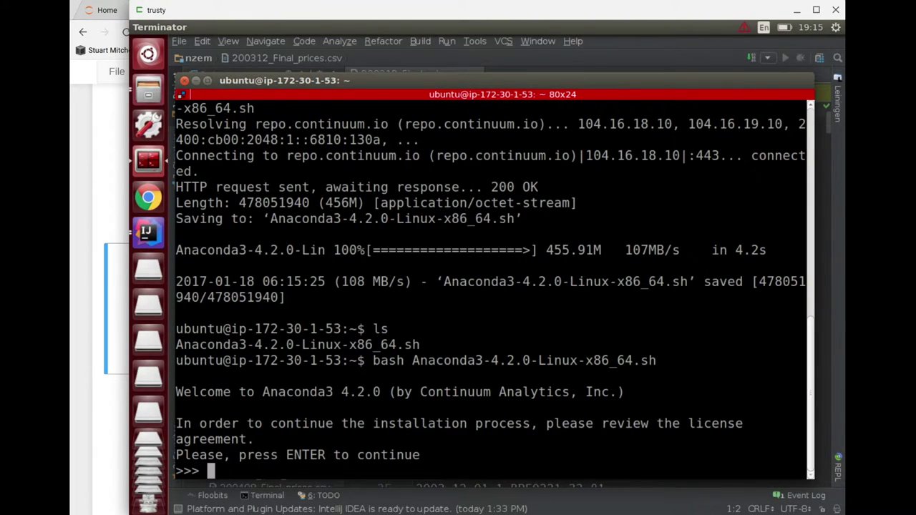
key(Return)
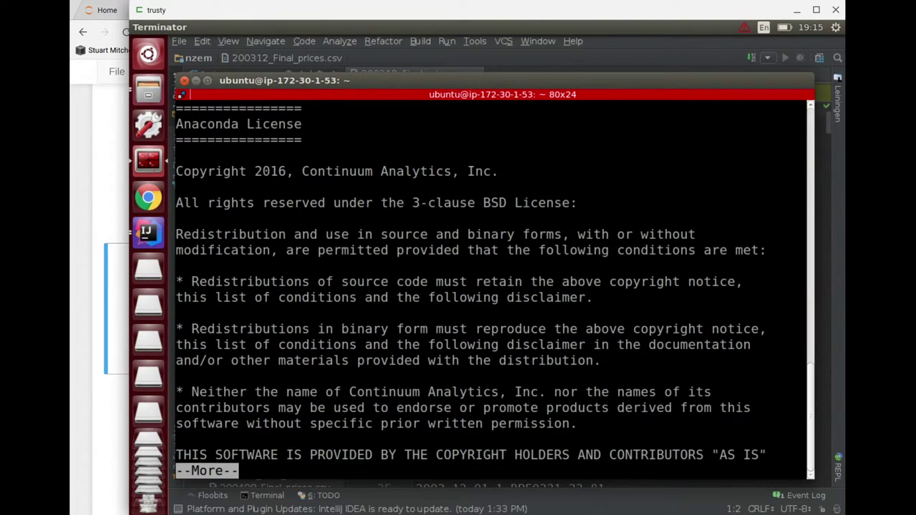
key(q)
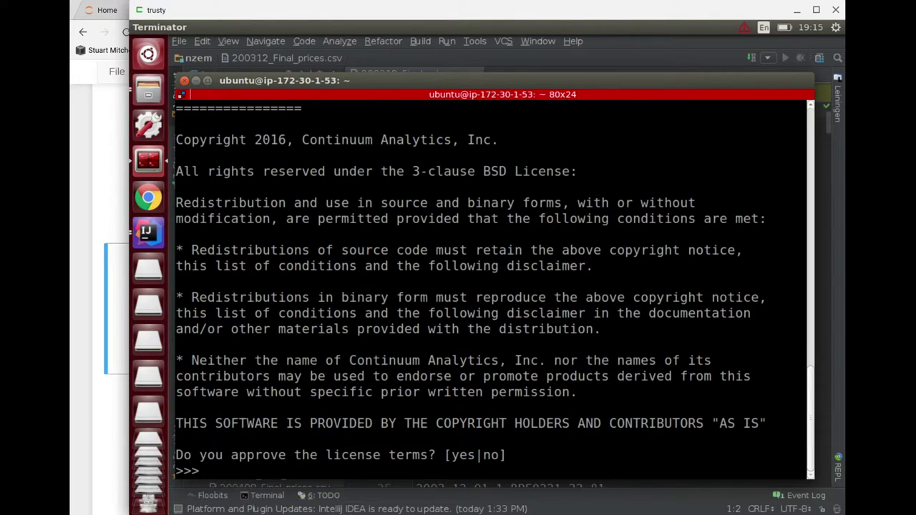
text(yes)
key(Return)
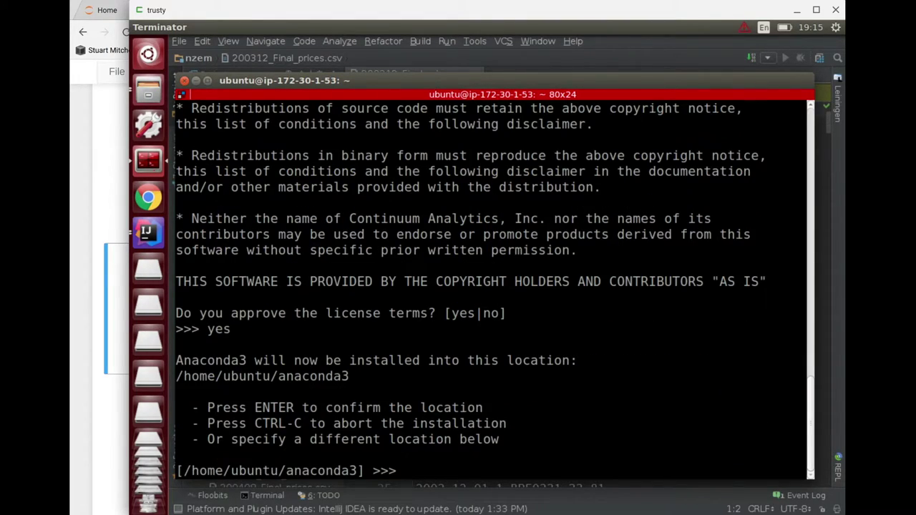
key(Return)
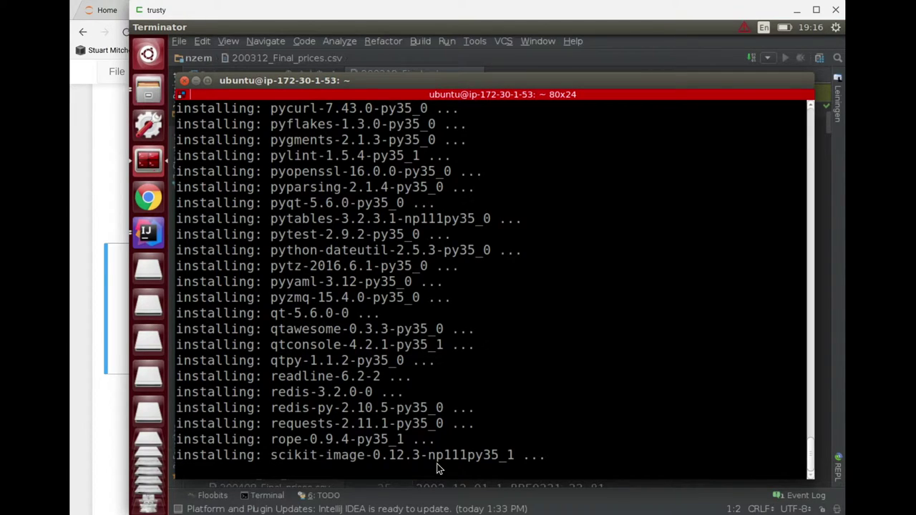
Step: Switch to the browser notebook and review its Install/ run Jupyter Notebook commands and configuration lines
click(100, 177)
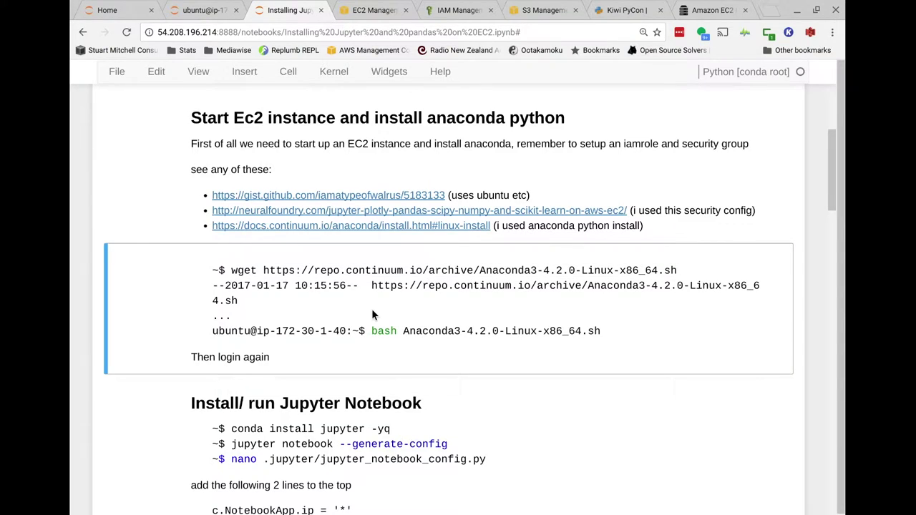
scroll(413, 337, down, 4)
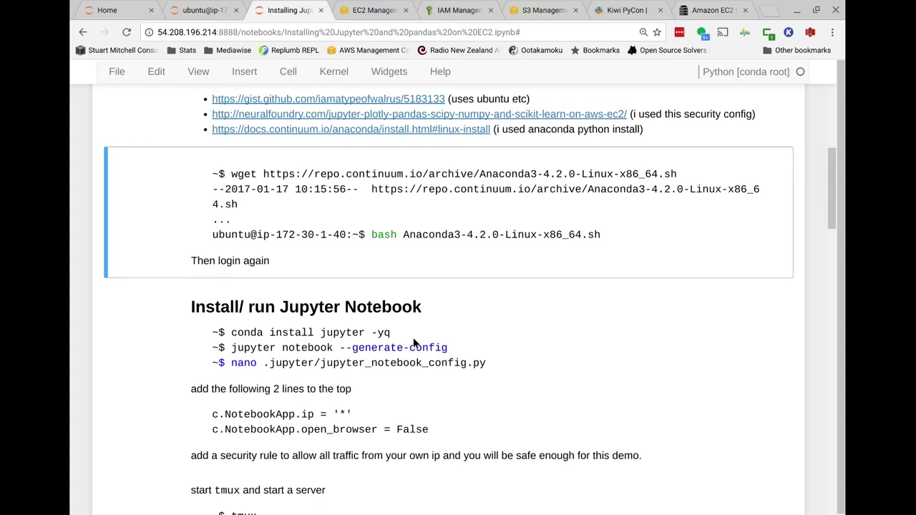
scroll(430, 347, down, 1)
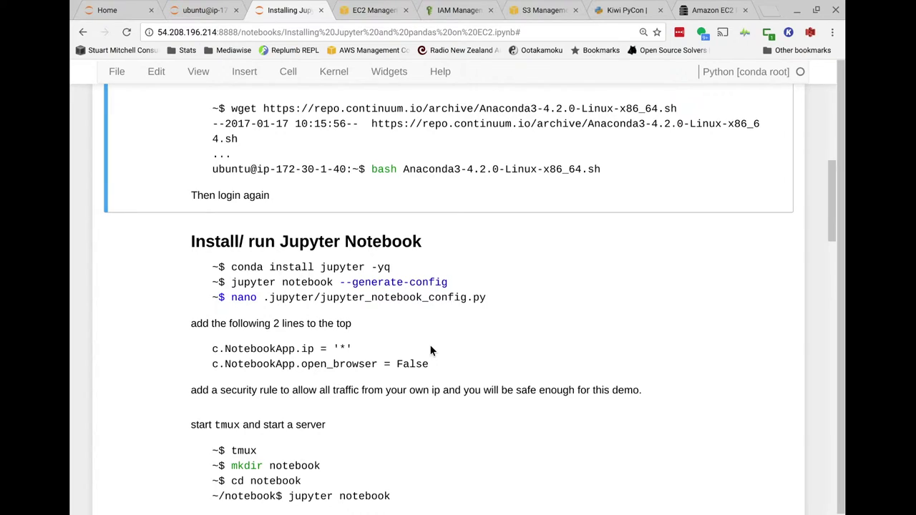
mouse_move(72, 165)
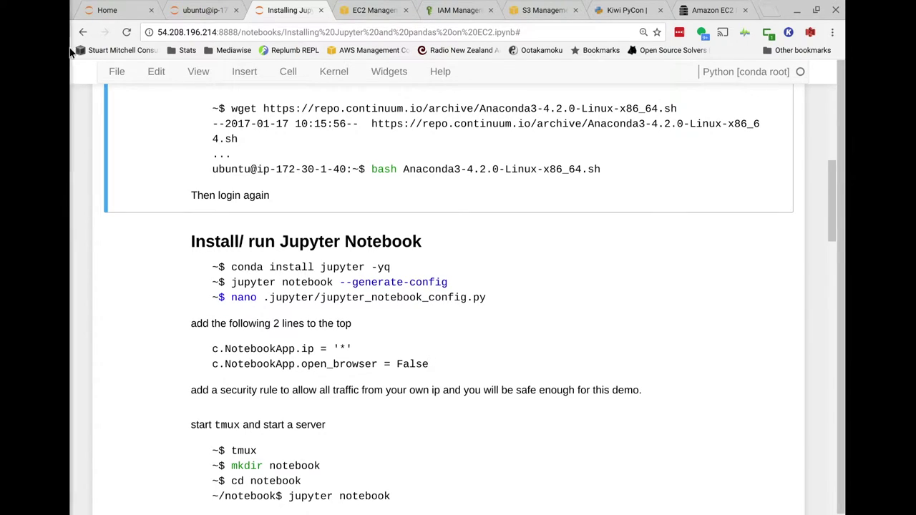
Step: Back in the terminal, answer yes to prepending Anaconda3 to PATH in /home/ubuntu/.bashrc, and look through the installed packages
click(77, 211)
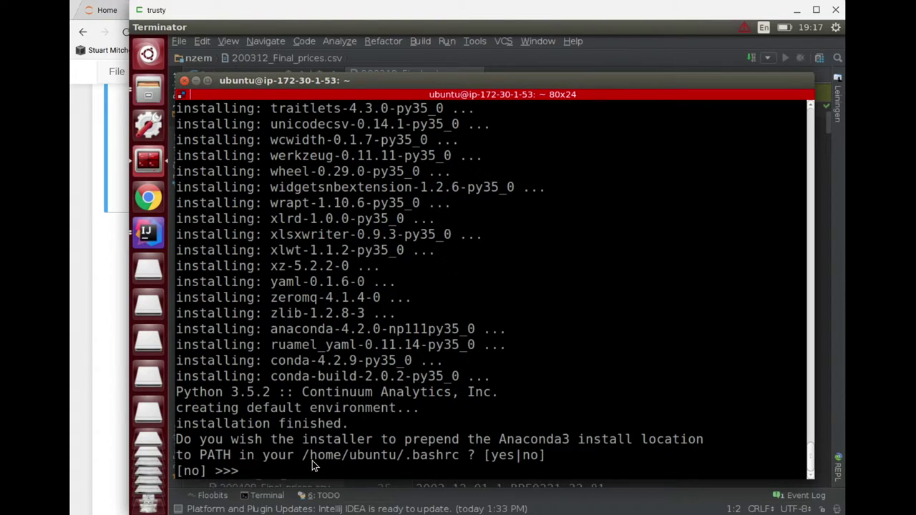
text(yes)
key(Return)
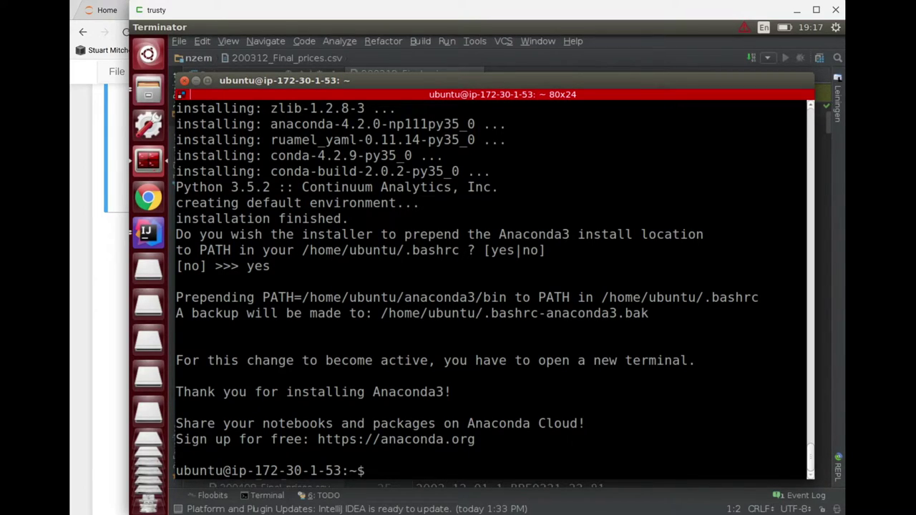
scroll(319, 415, up, 7)
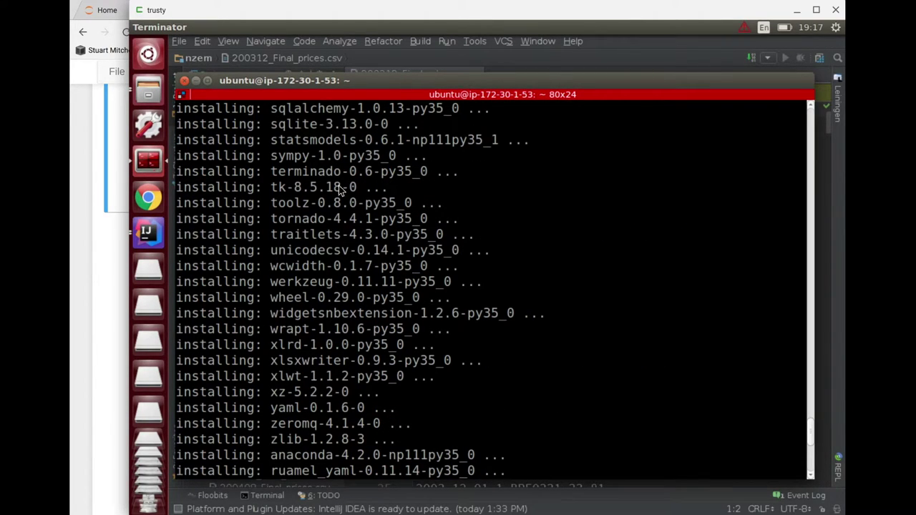
scroll(324, 143, up, 5)
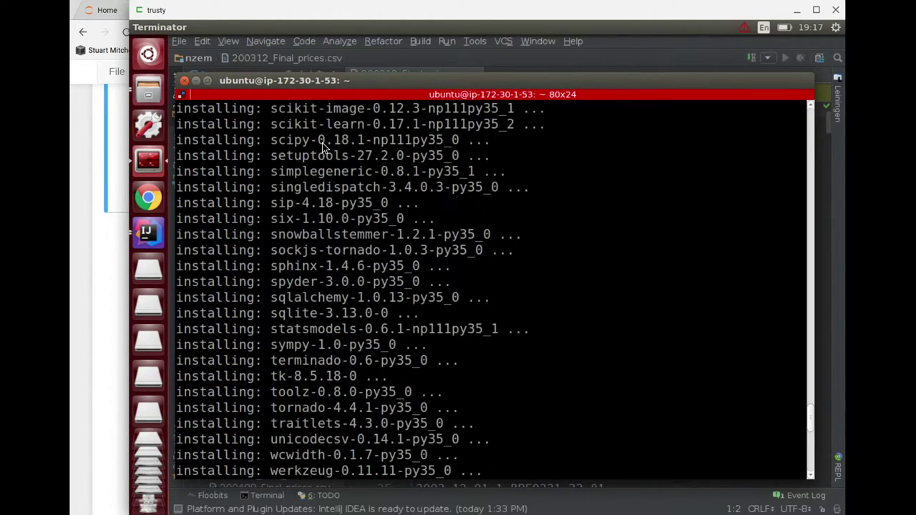
scroll(322, 143, down, 4)
scroll(322, 143, down, 8)
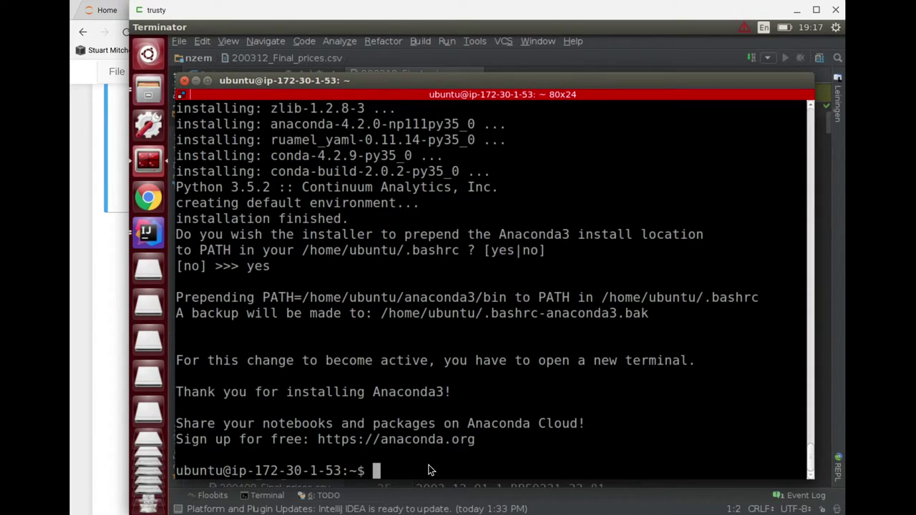
text(exit)
key(Return)
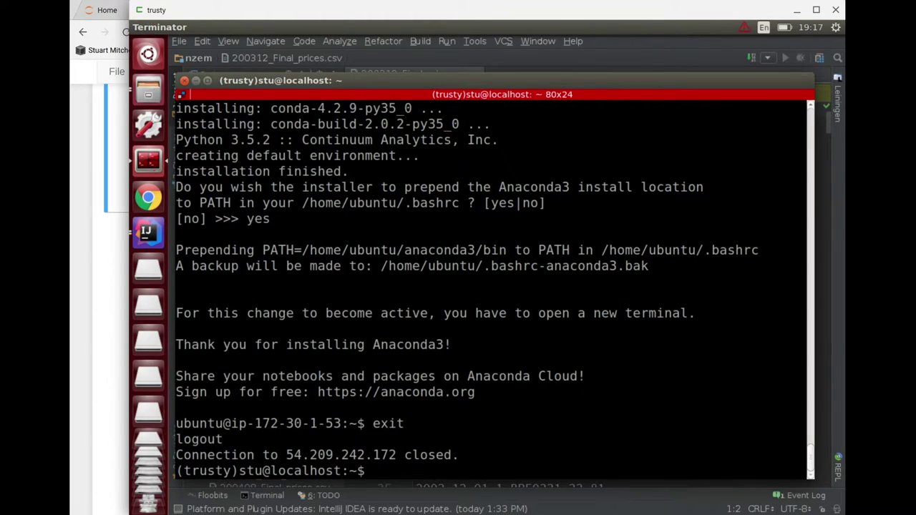
key(Up)
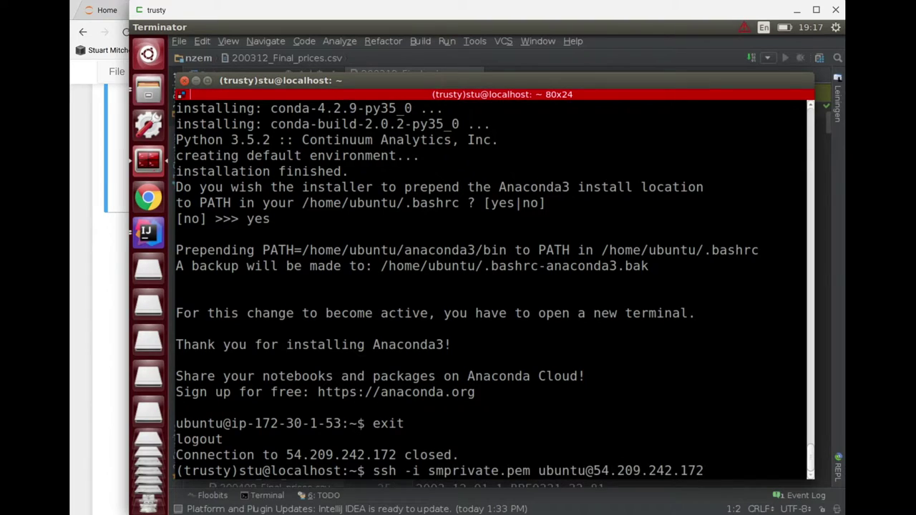
key(Return)
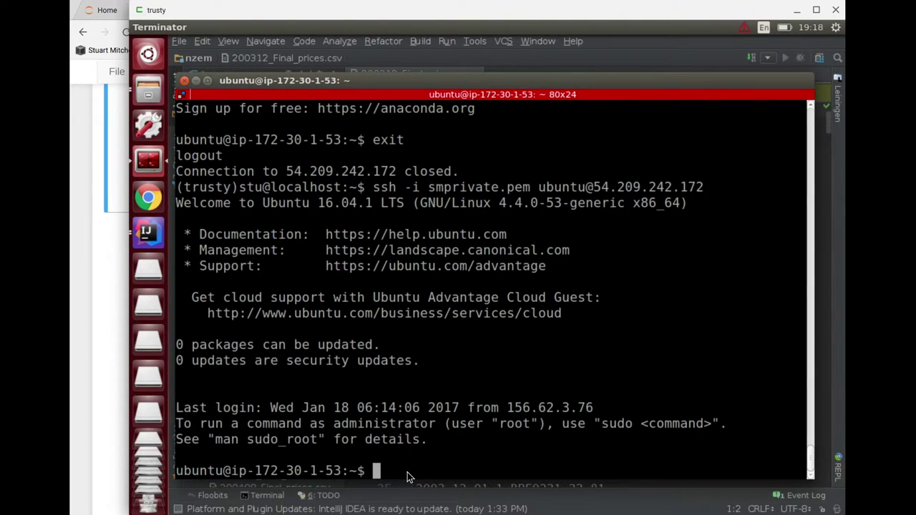
Step: Copy the conda install jupyter -yq command from the browser notebook and run it in the SSH terminal
click(78, 271)
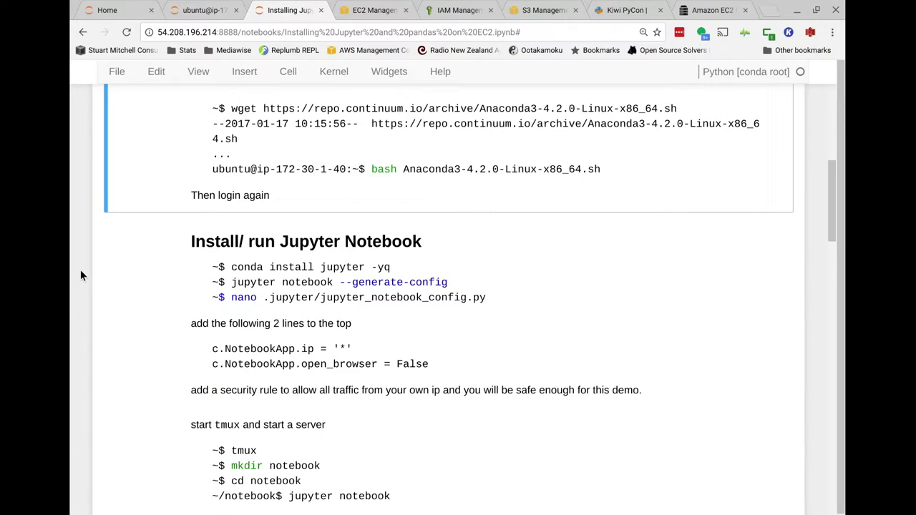
drag(231, 267, 392, 269)
key(ctrl+c)
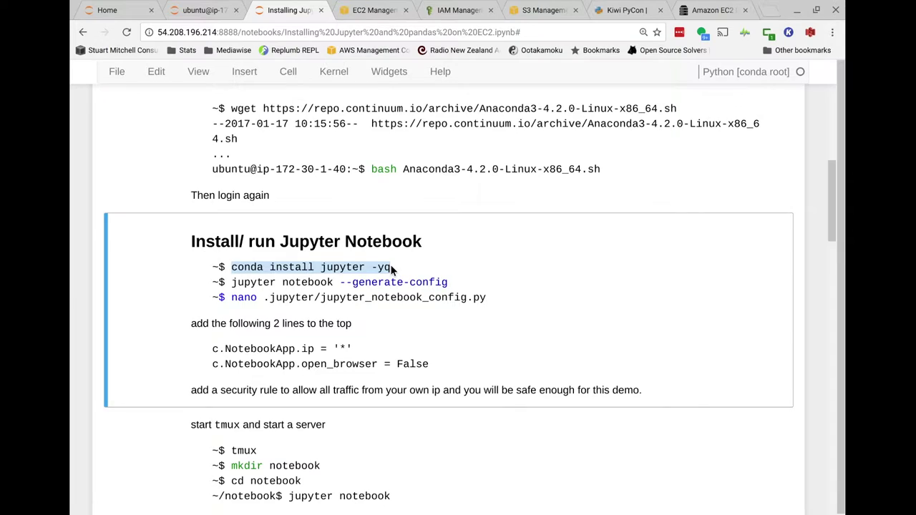
key(alt+Tab)
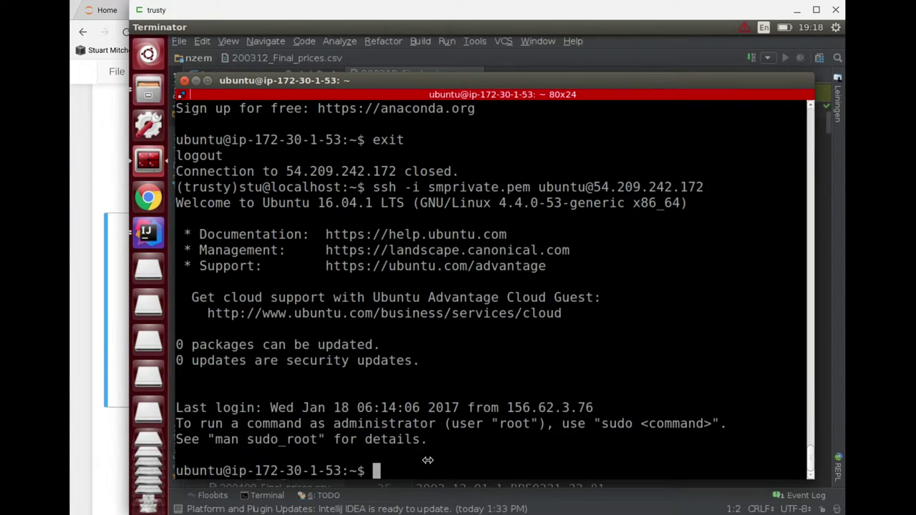
key(ctrl+shift+v)
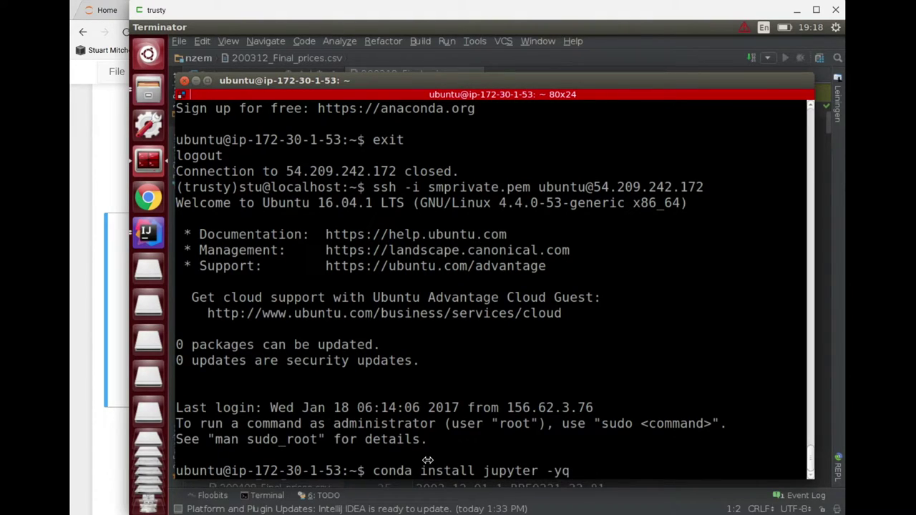
key(Return)
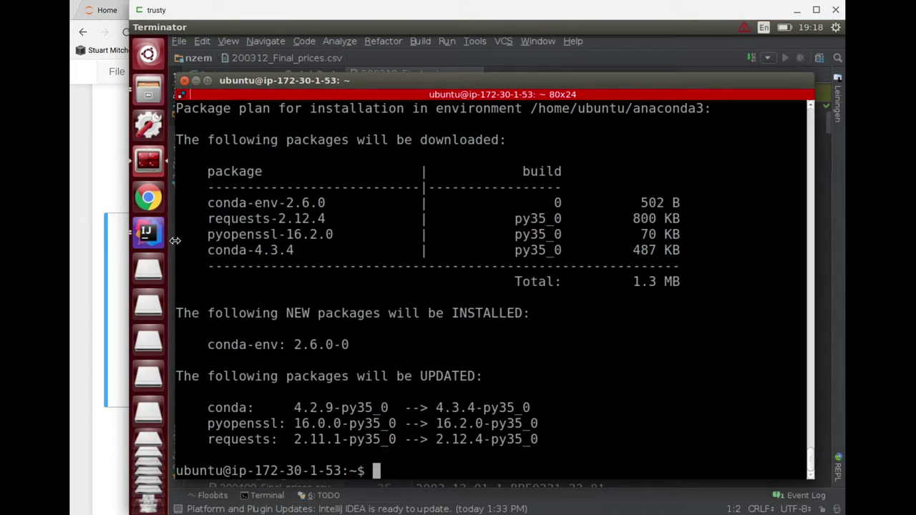
Step: Copy jupyter notebook --generate-config from the browser notebook and run it in the SSH terminal
click(83, 272)
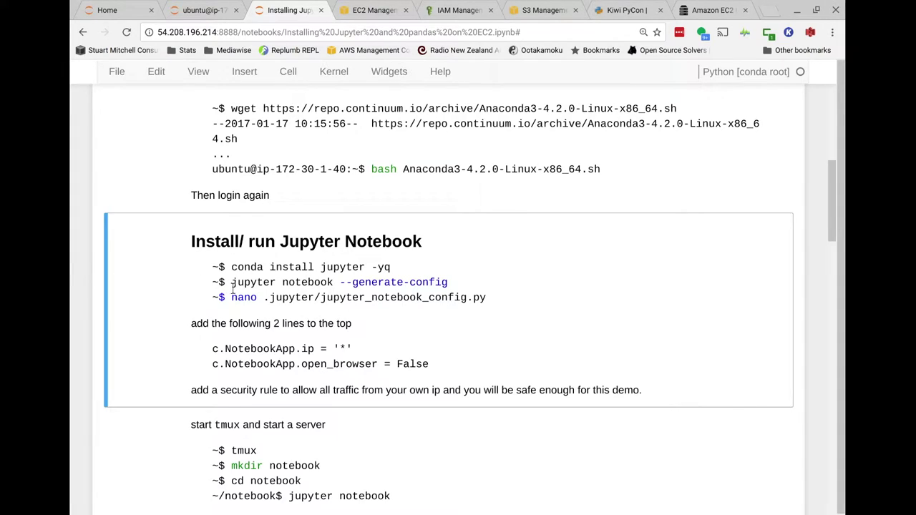
drag(232, 284, 449, 283)
key(ctrl+c)
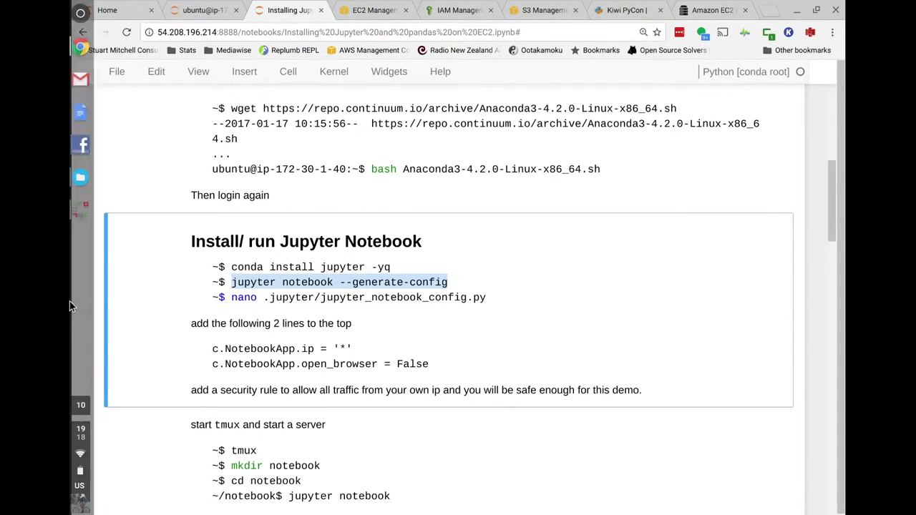
key(alt+Tab)
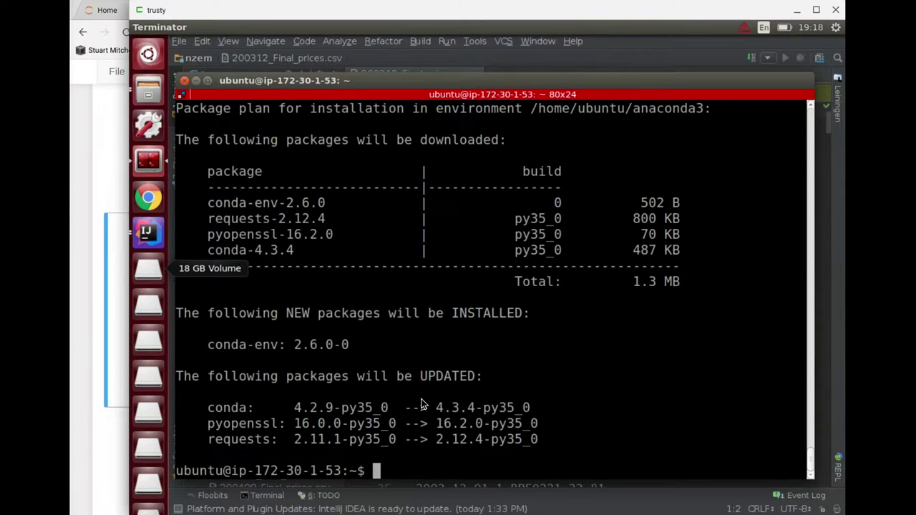
triple_click(498, 461)
key(ctrl+shift+v)
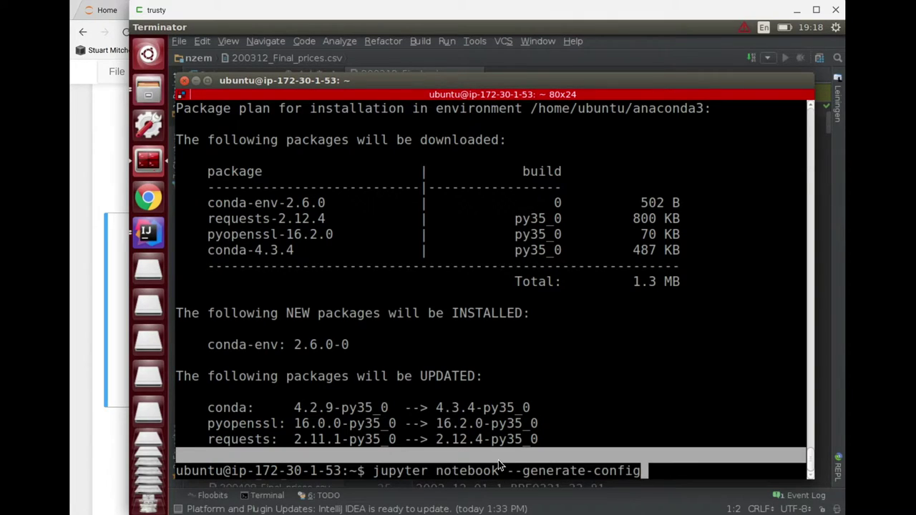
key(Return)
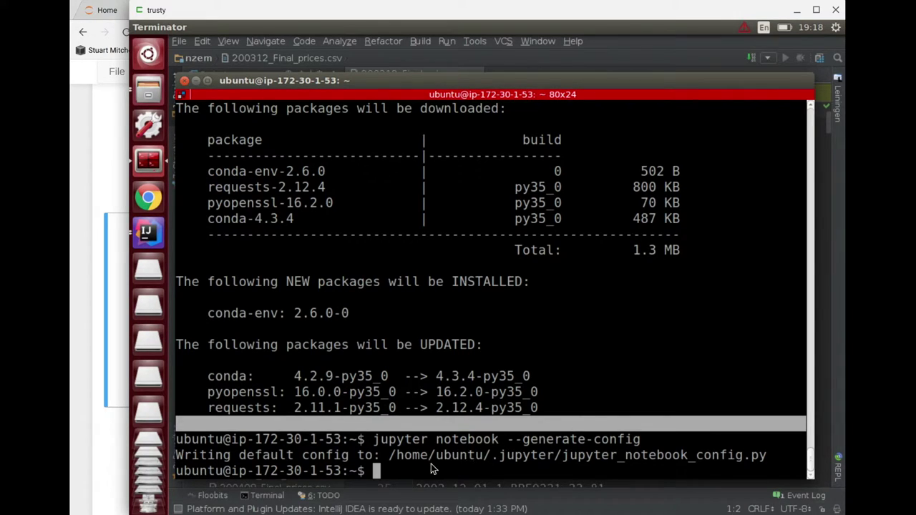
Step: Copy nano .jupyter/jupyter_notebook_config.py from the browser notebook and run it in the terminal to open the Jupyter config file
click(76, 217)
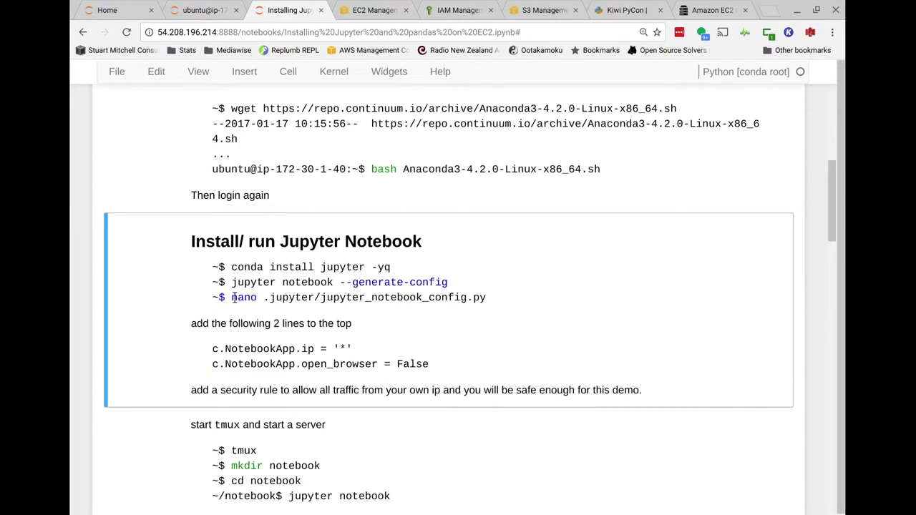
drag(231, 298, 490, 301)
key(ctrl+c)
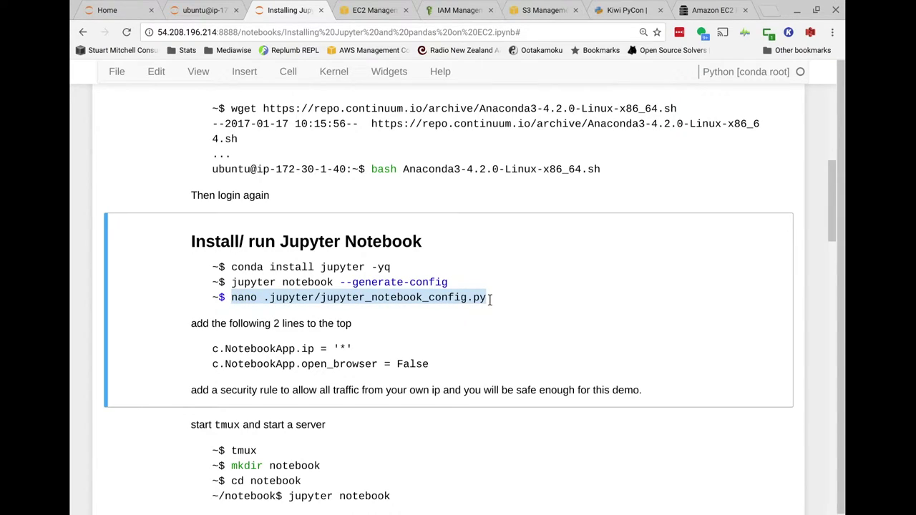
mouse_move(84, 272)
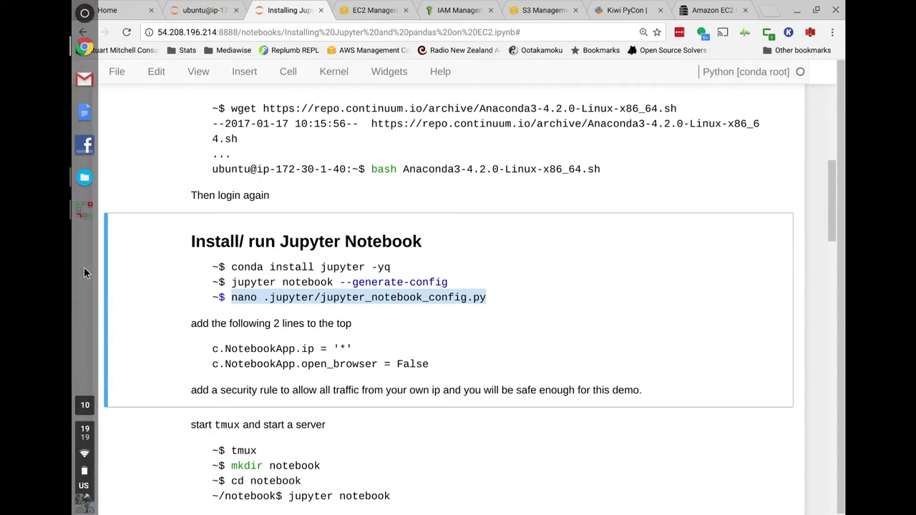
click(81, 215)
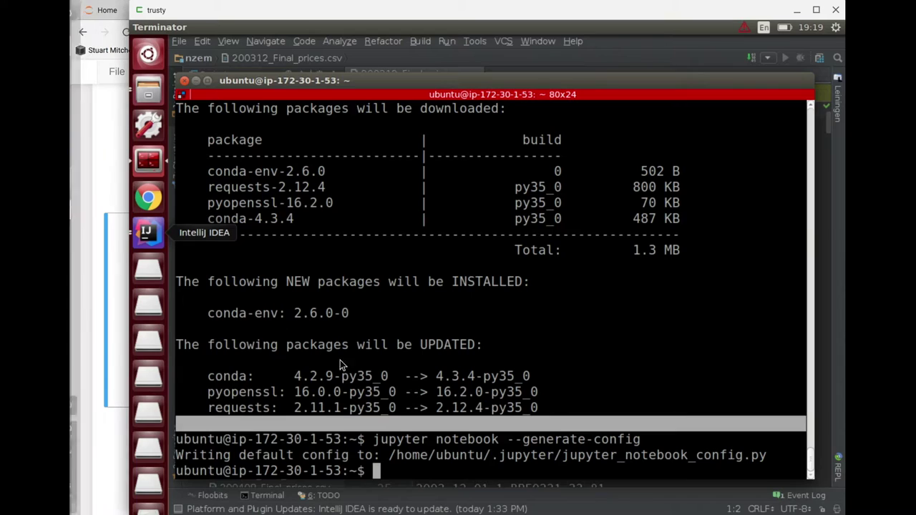
middle_click(467, 472)
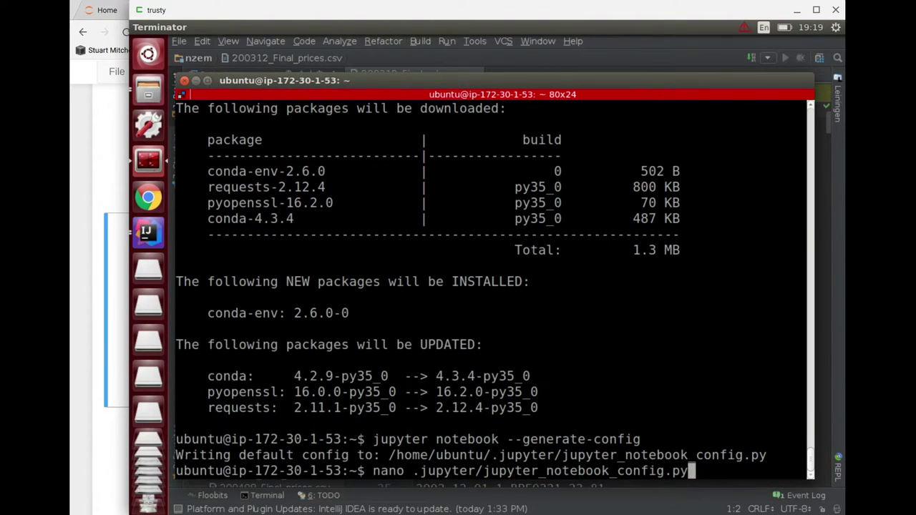
key(Return)
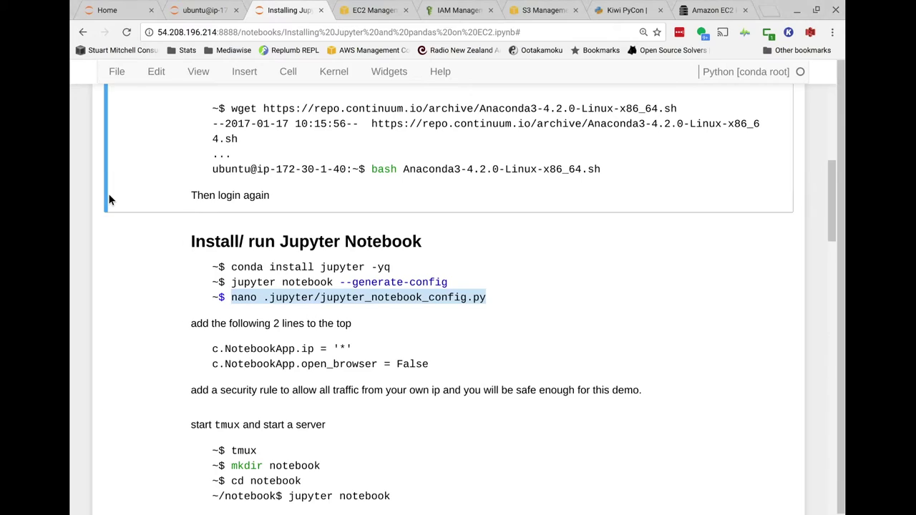
Step: Copy c.NotebookApp.ip = '*' and c.NotebookApp.open_browser = False from the browser notebook into the config file, just above the JupyterApp configuration section
click(108, 195)
drag(213, 349, 432, 364)
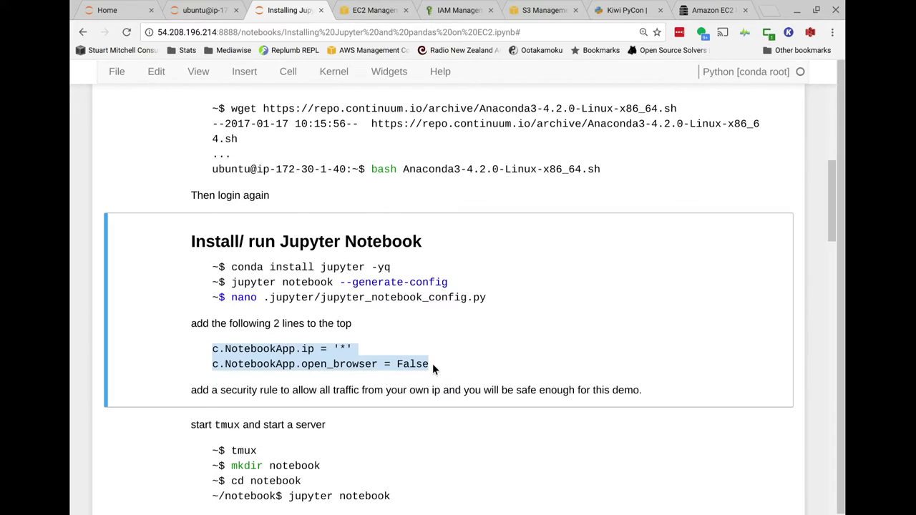
click(84, 208)
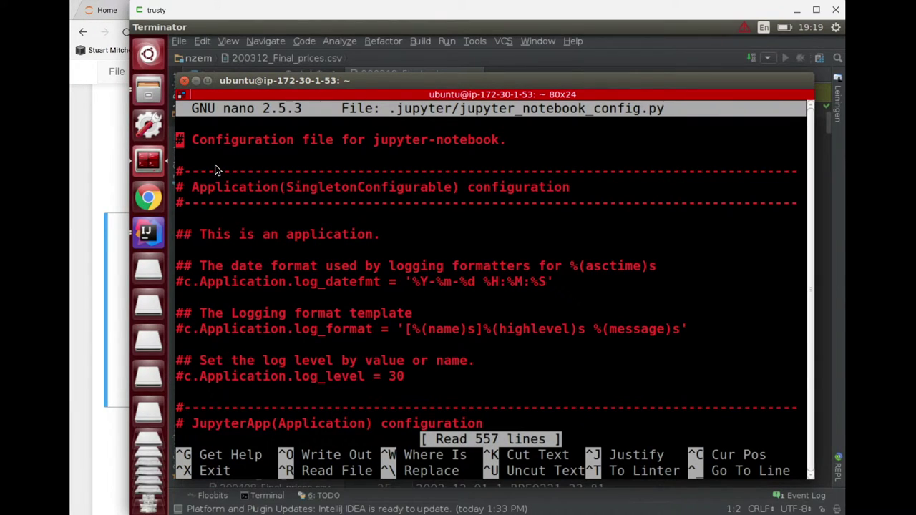
key(Return)
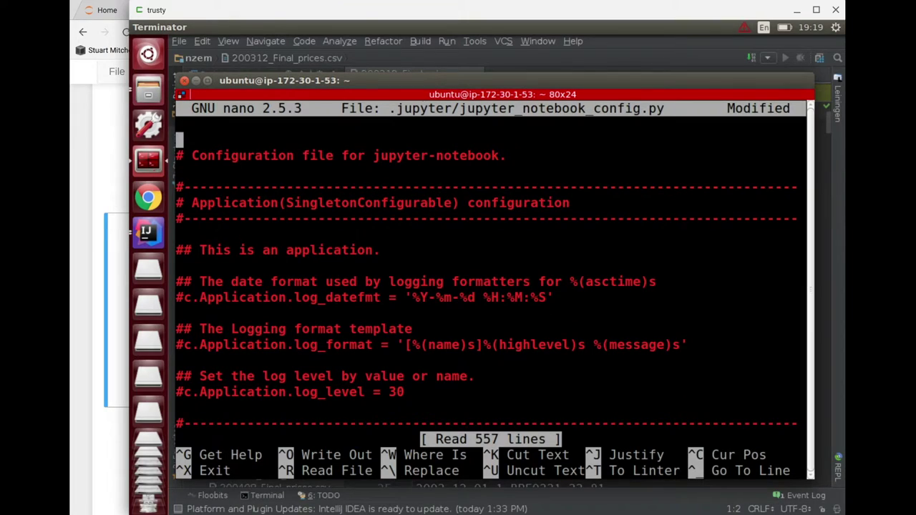
key(Page_Down)
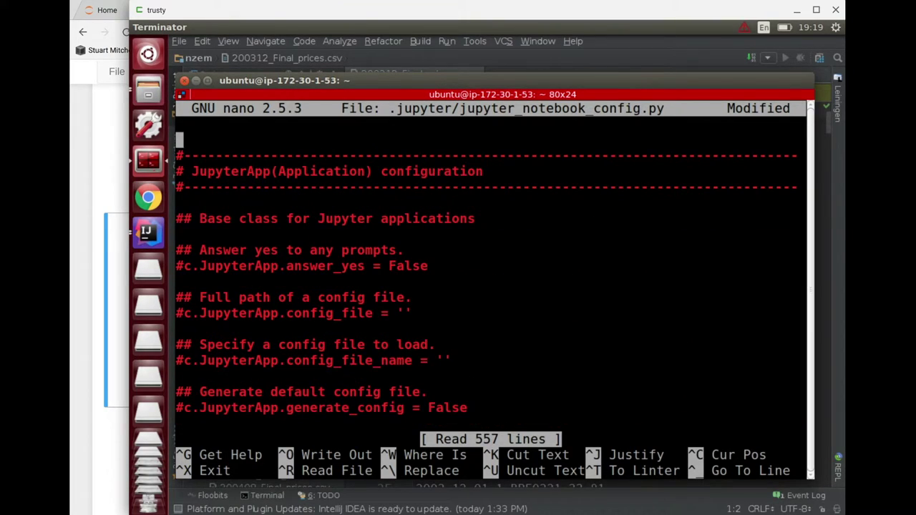
key(Up)
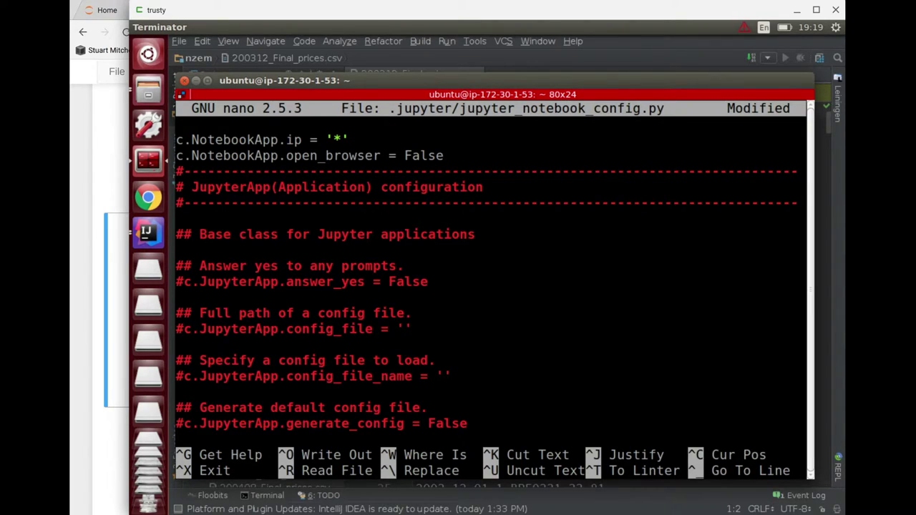
Step: Exit nano, saving the changes to .jupyter/jupyter_notebook_config.py
key(ctrl+x)
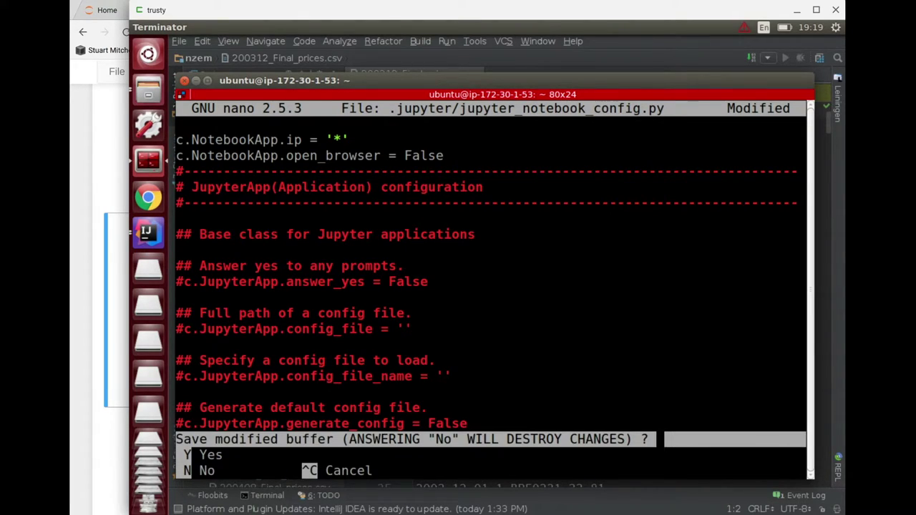
key(y)
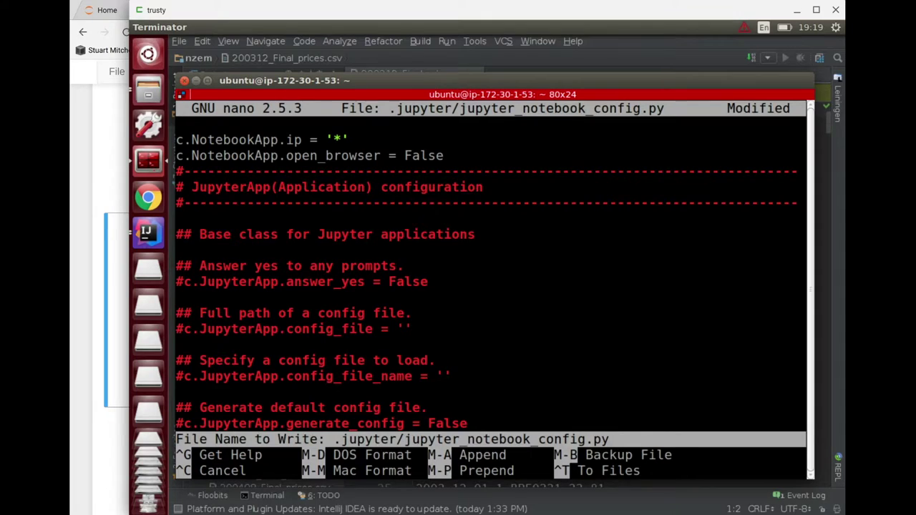
key(Return)
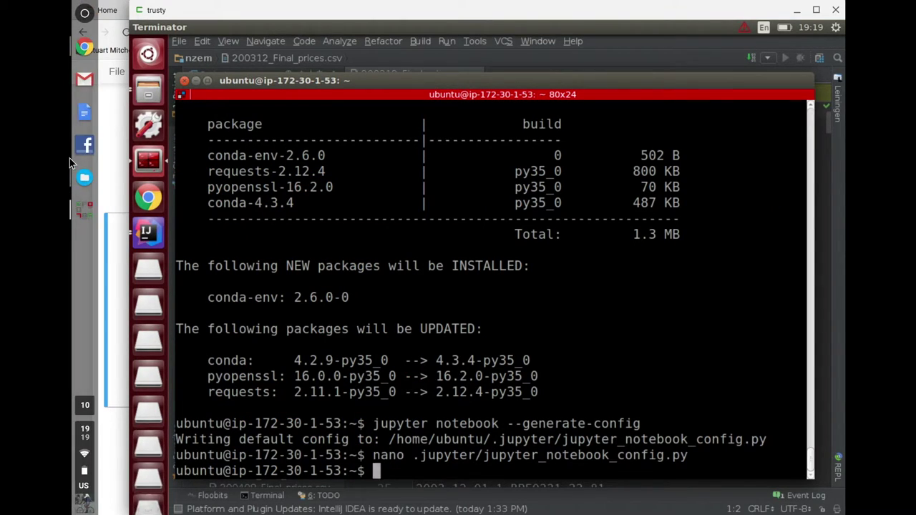
Step: Consult the browser notebook's tmux and server instructions, then return to the SSH terminal and start tmux
click(82, 206)
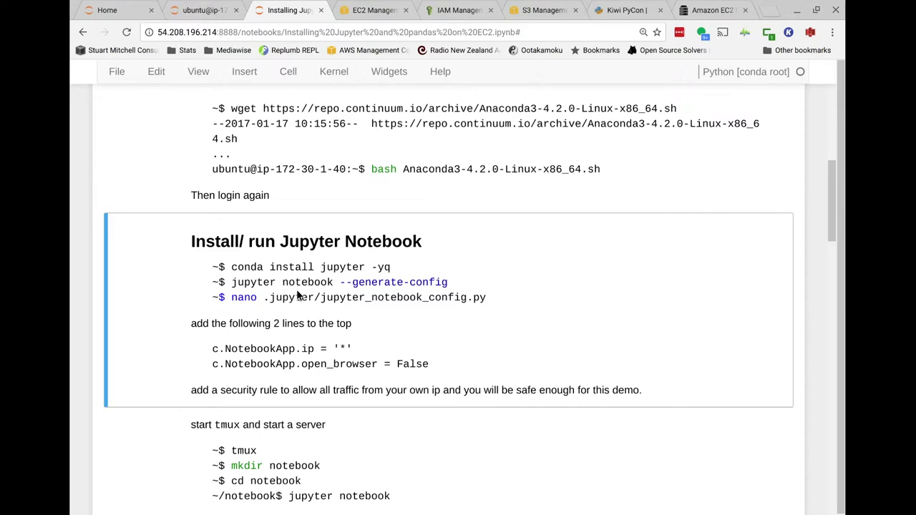
scroll(321, 328, down, 2)
scroll(315, 340, down, 1)
scroll(303, 362, down, 1)
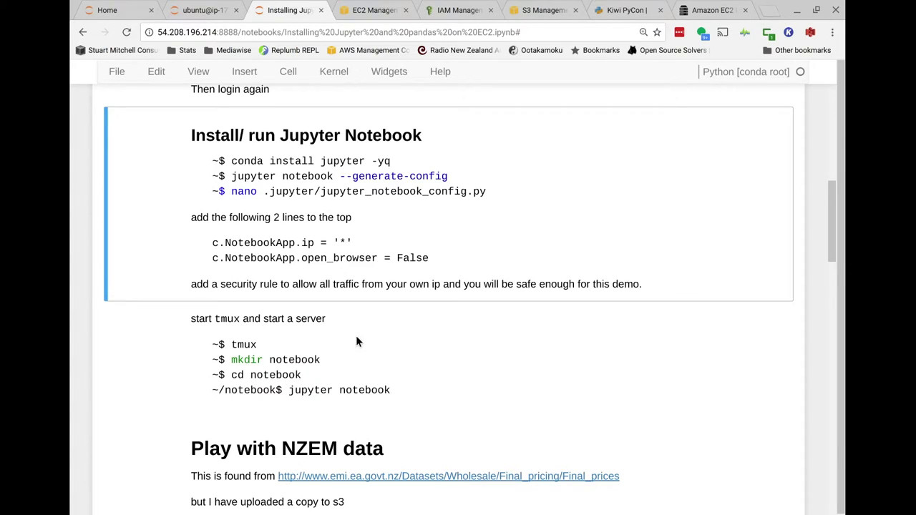
key(alt+Tab)
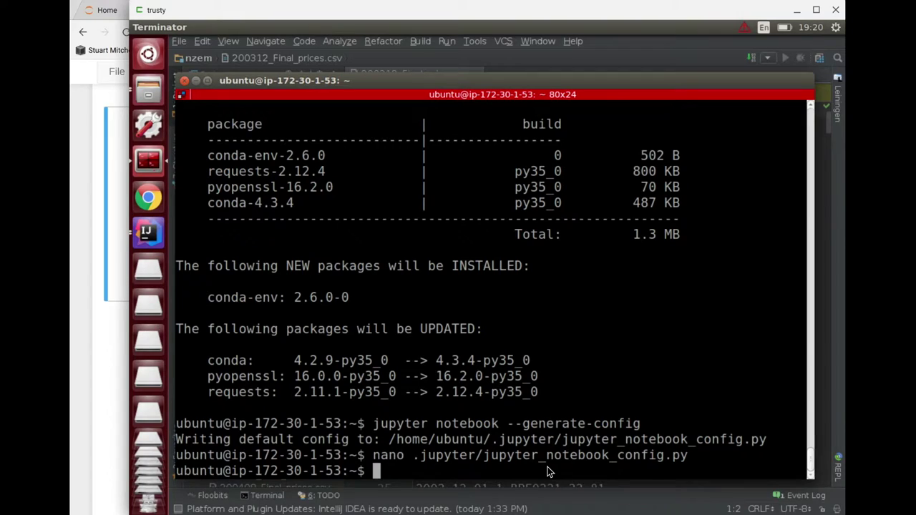
text(tmux)
key(Return)
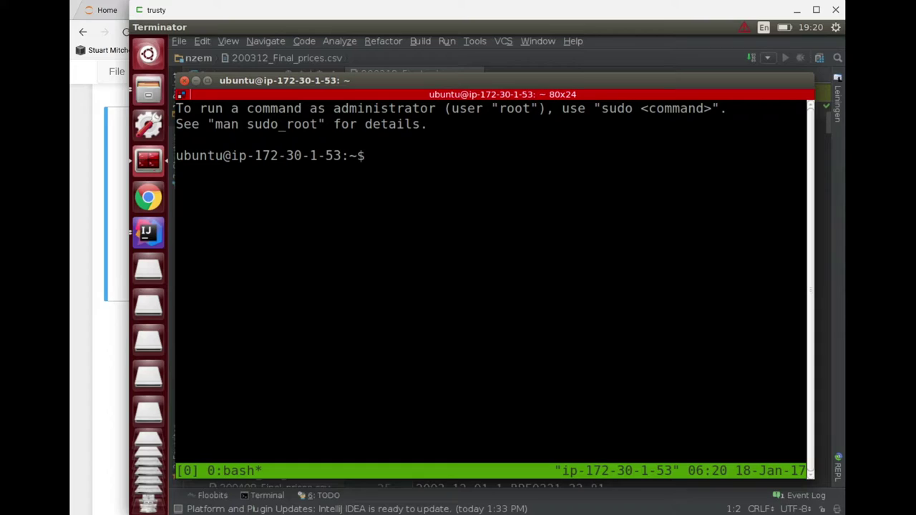
Step: Create a directory named notebook in the home directory with mkdir and change into it
text(mkdir no)
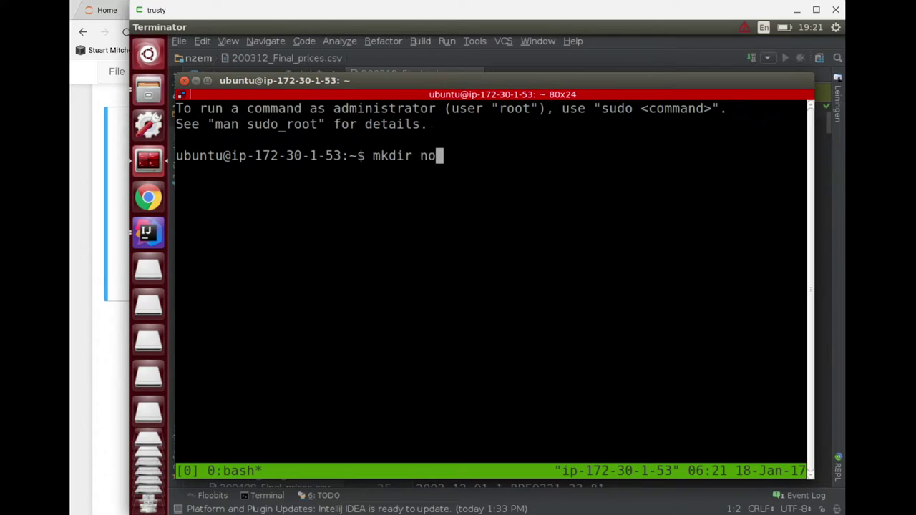
text(tebook)
key(Return)
text(cd no)
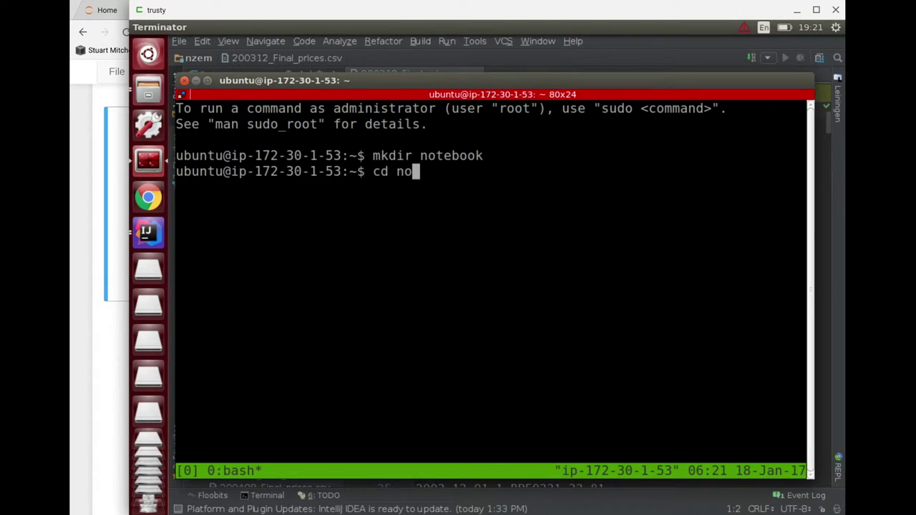
key(Tab)
key(Return)
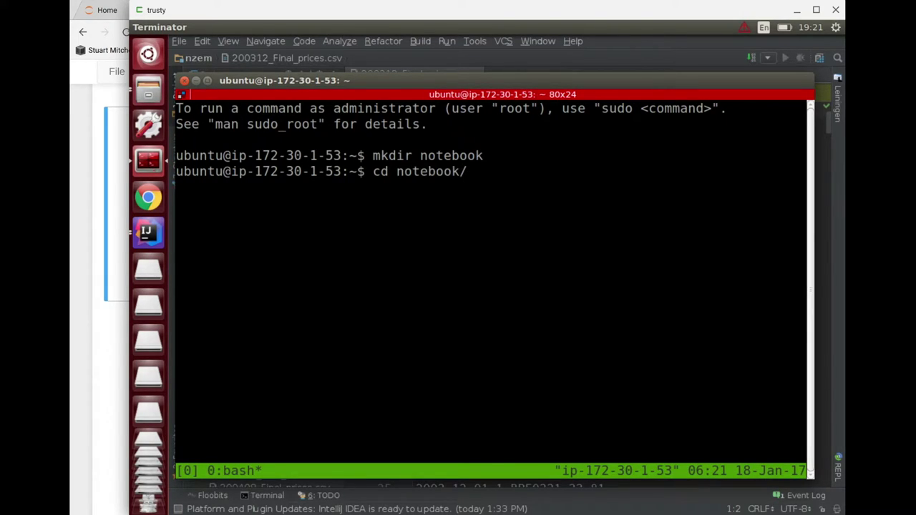
Step: Start the Jupyter server with jupyter notebook from the notebook directory and check the address it reports running at
text(jup)
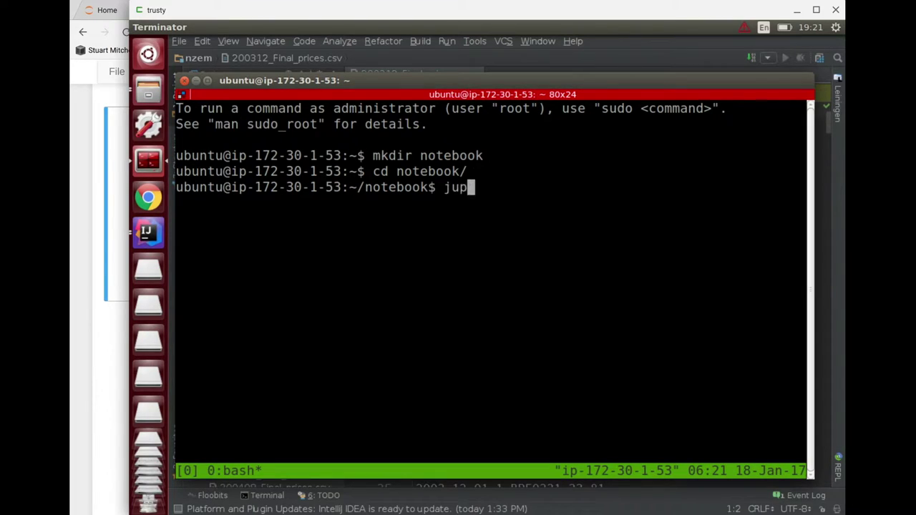
text(yter)
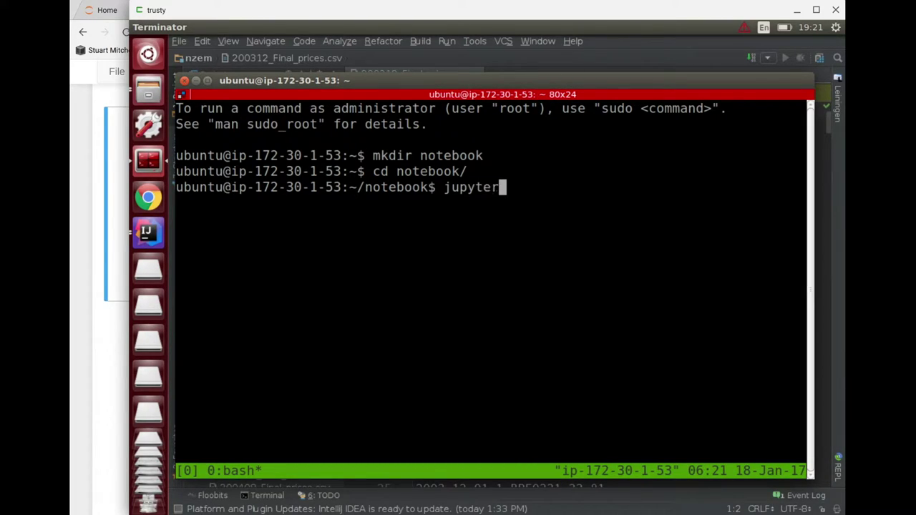
text( notebook)
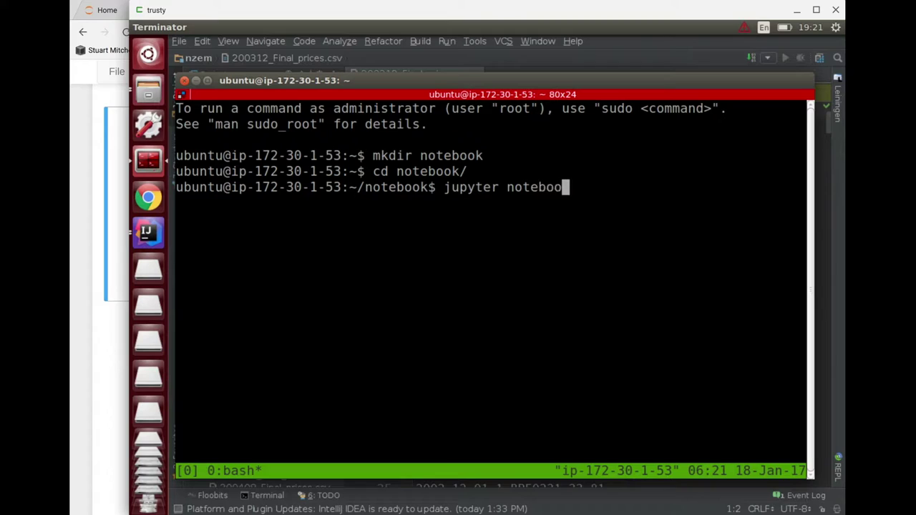
key(Return)
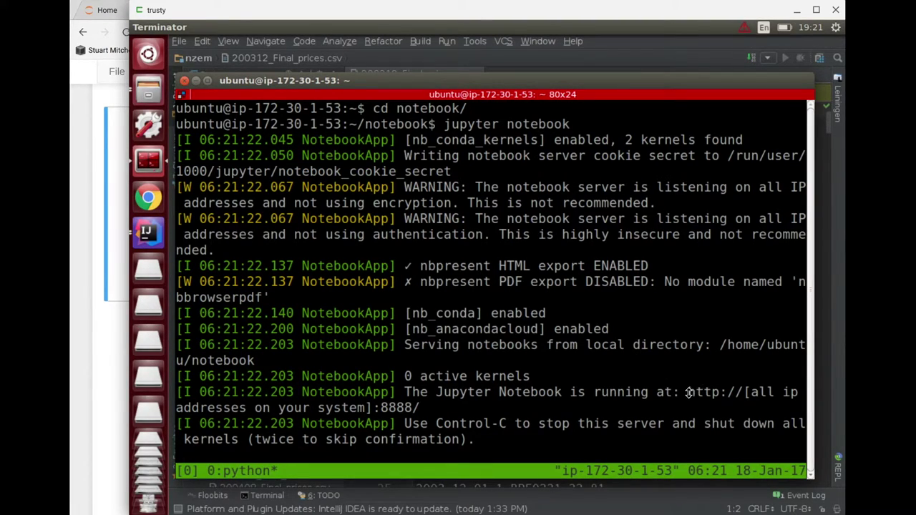
drag(687, 392, 414, 409)
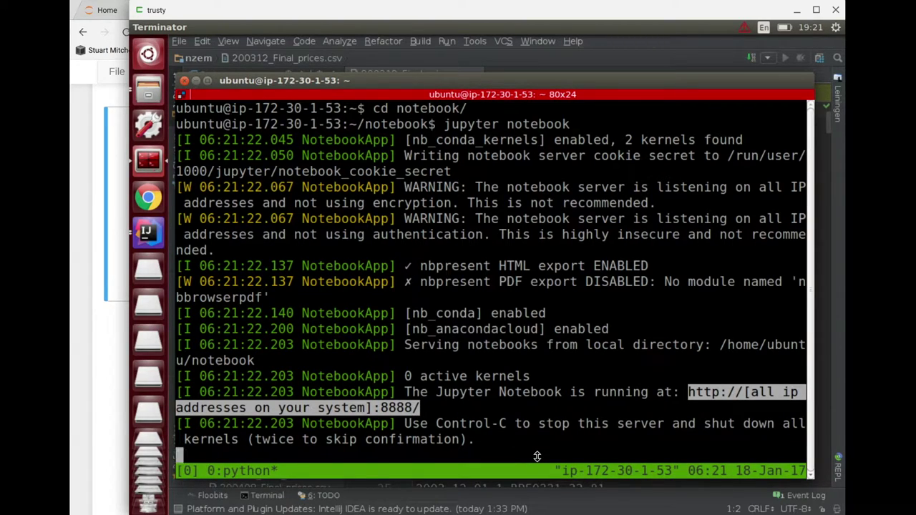
click(497, 434)
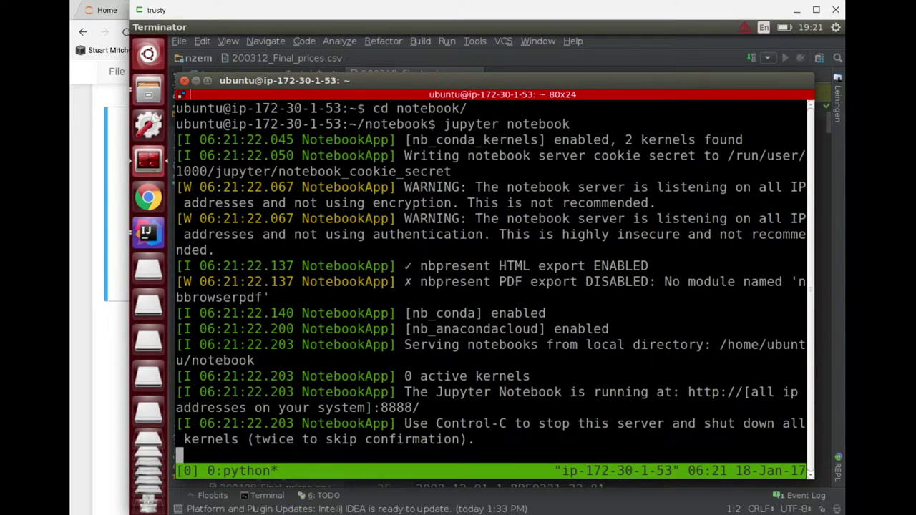
Step: Detach from the tmux session, leaving the Jupyter server running, and log out of the EC2 instance
key(ctrl+b)
key(d)
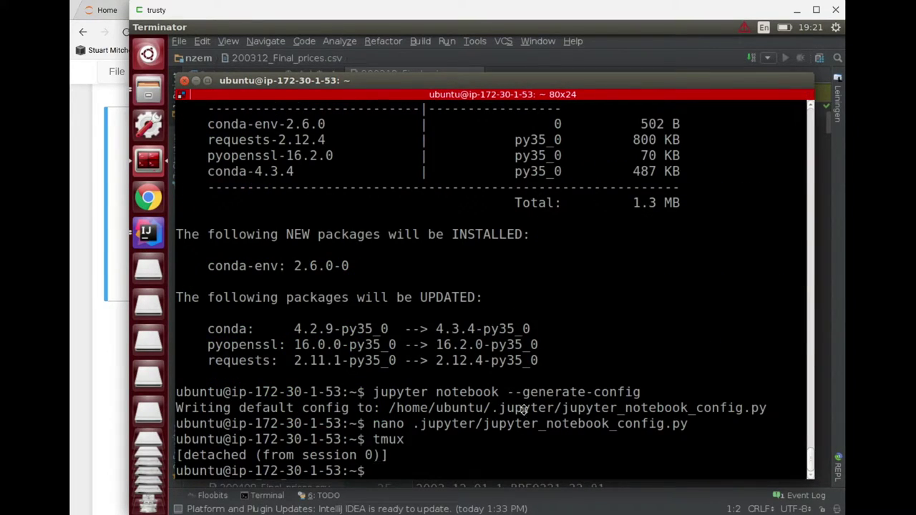
text(exit)
key(Return)
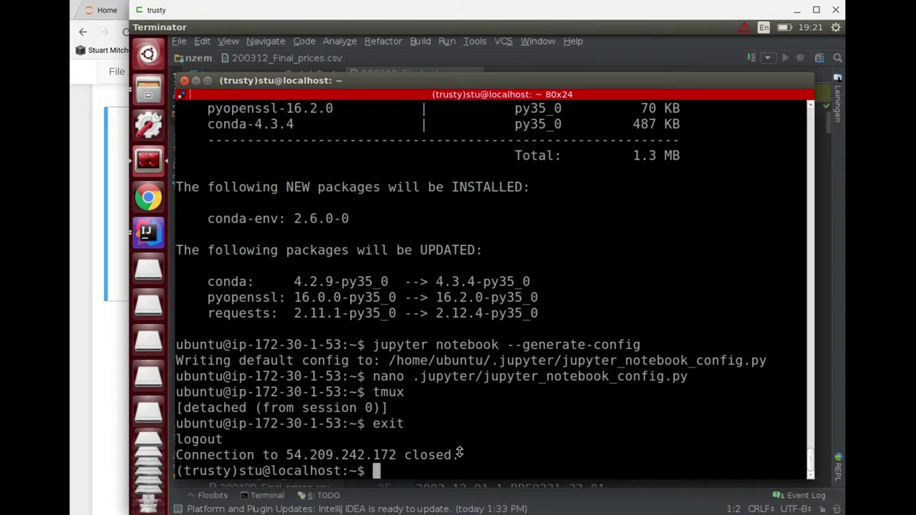
double_click(298, 470)
triple_click(298, 470)
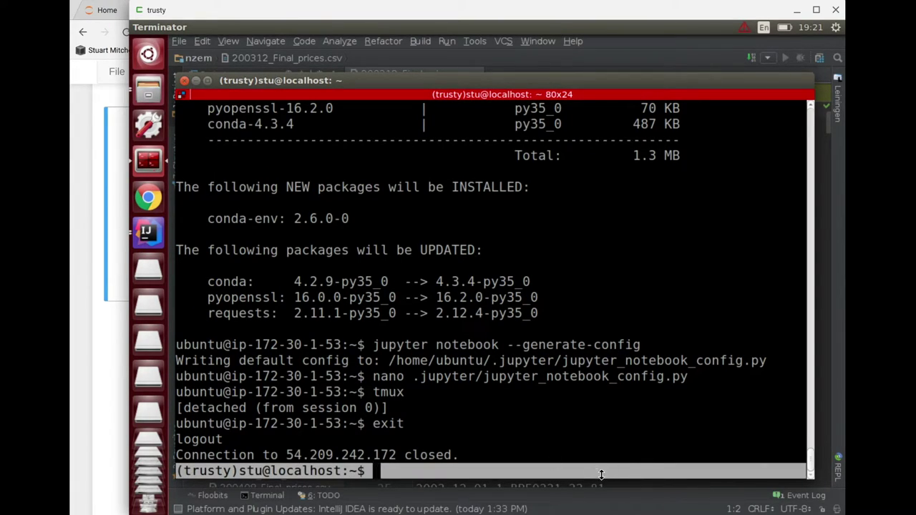
click(556, 464)
key(Up)
key(Return)
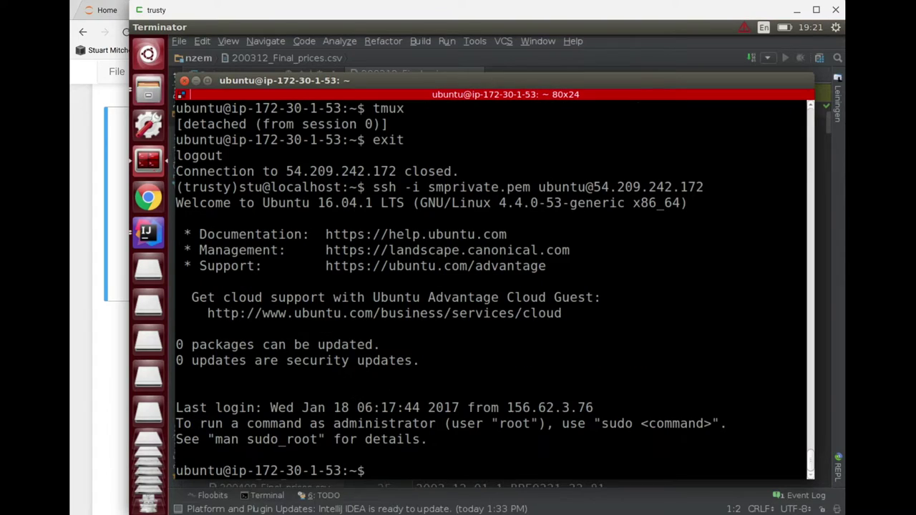
text(tmux attach)
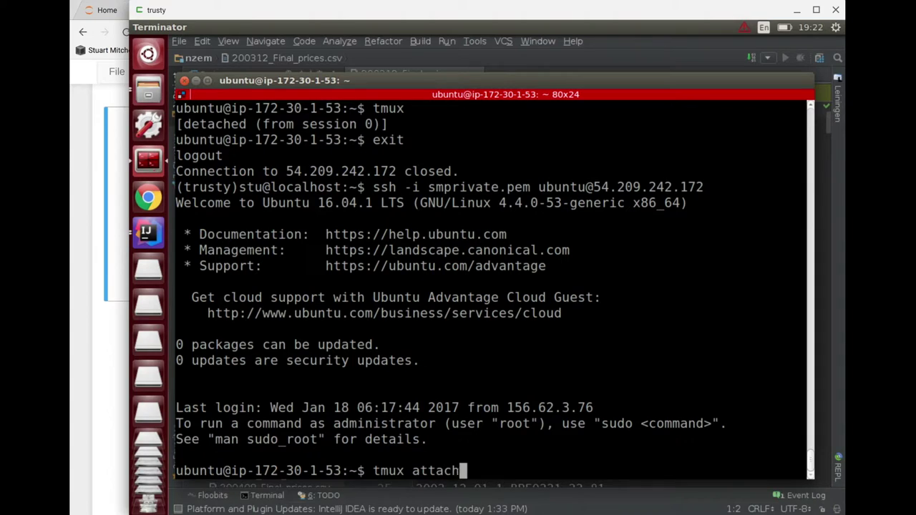
key(Return)
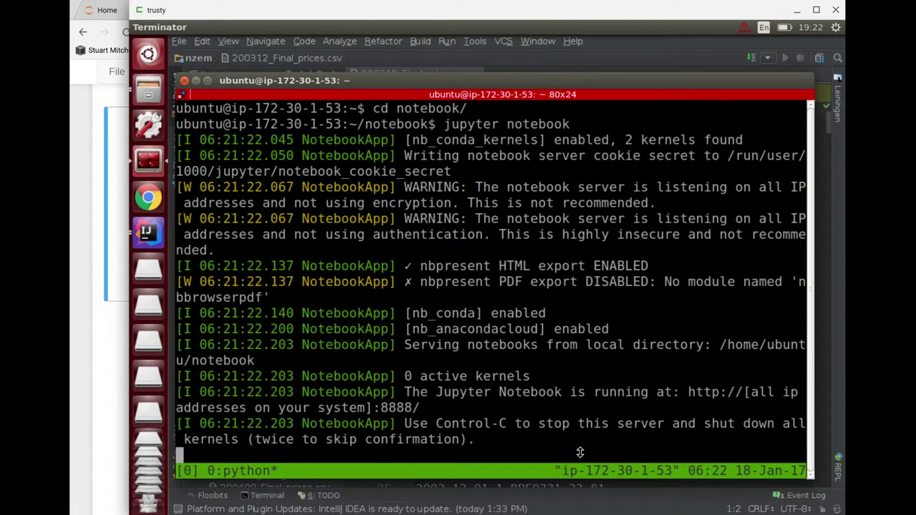
Step: Detach from the reattached tmux session and close the SSH connection with exit
key(ctrl+b)
key(d)
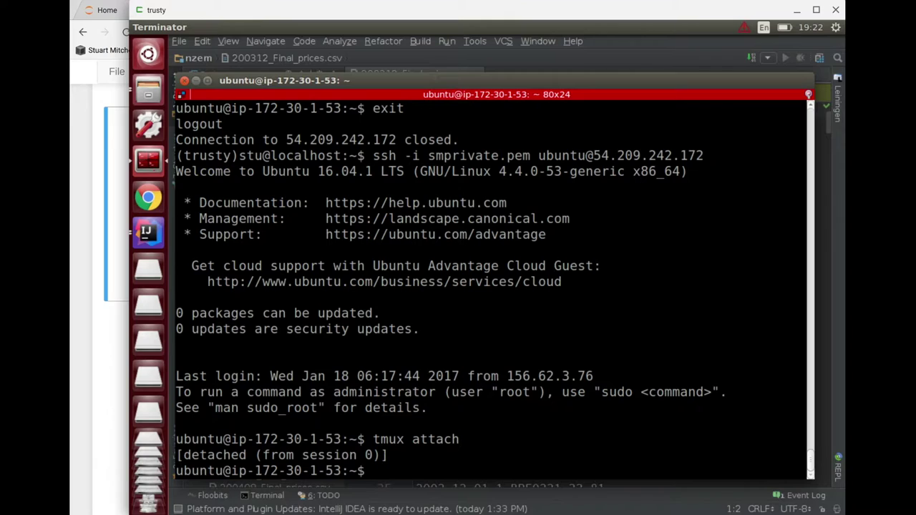
text(exit)
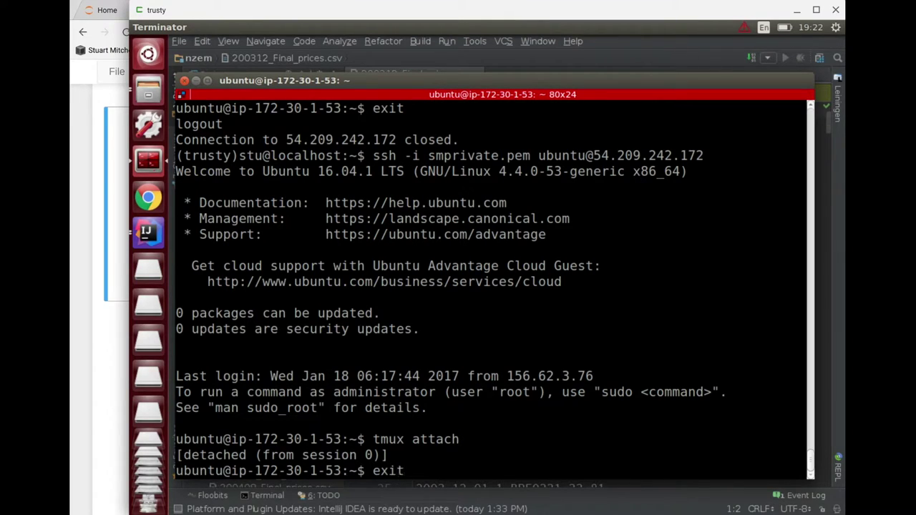
key(Return)
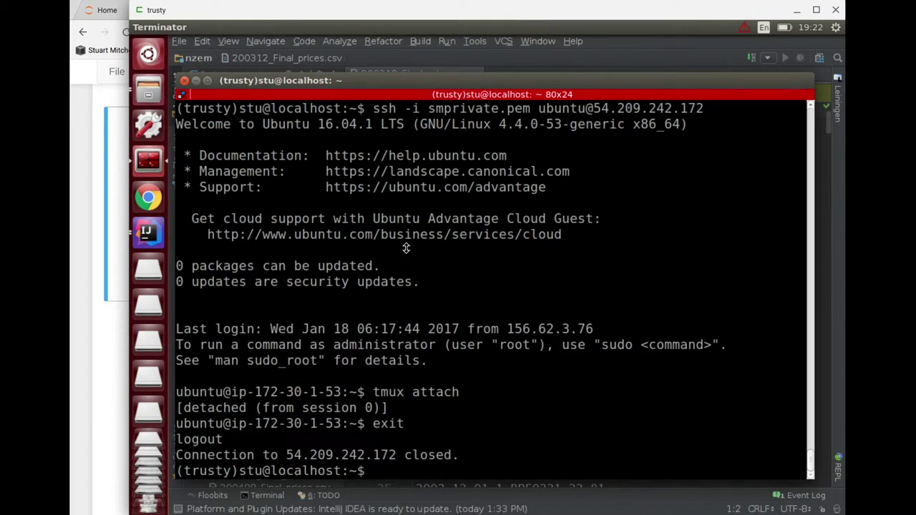
Step: Switch to the EC2 console in the browser and copy the public IP of the Jupyter Notebook new instance
click(86, 90)
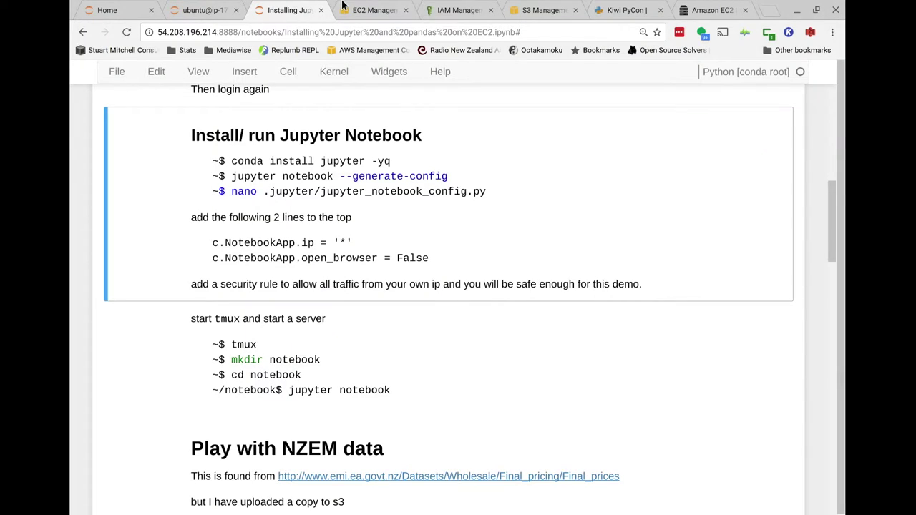
click(368, 17)
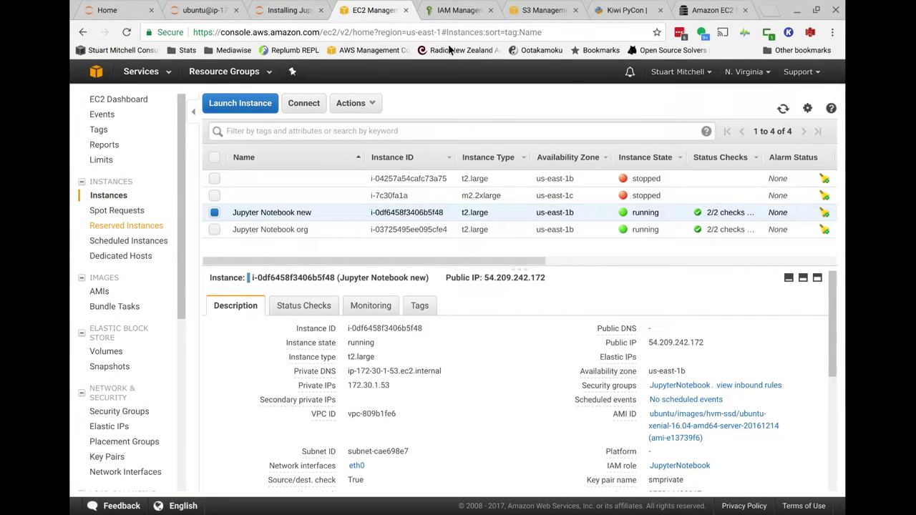
double_click(669, 343)
key(ctrl+c)
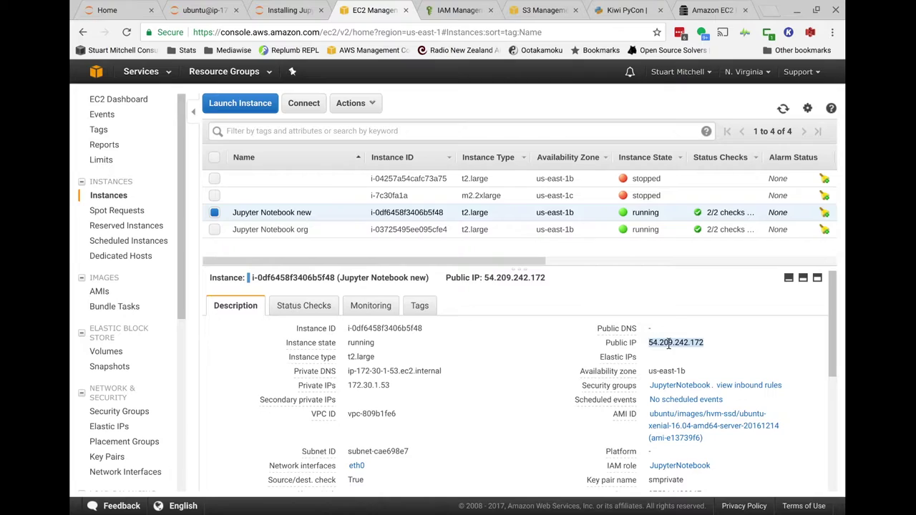
Step: Open the Jupyter server at the copied public IP on port 8888 in a new browser tab
click(770, 11)
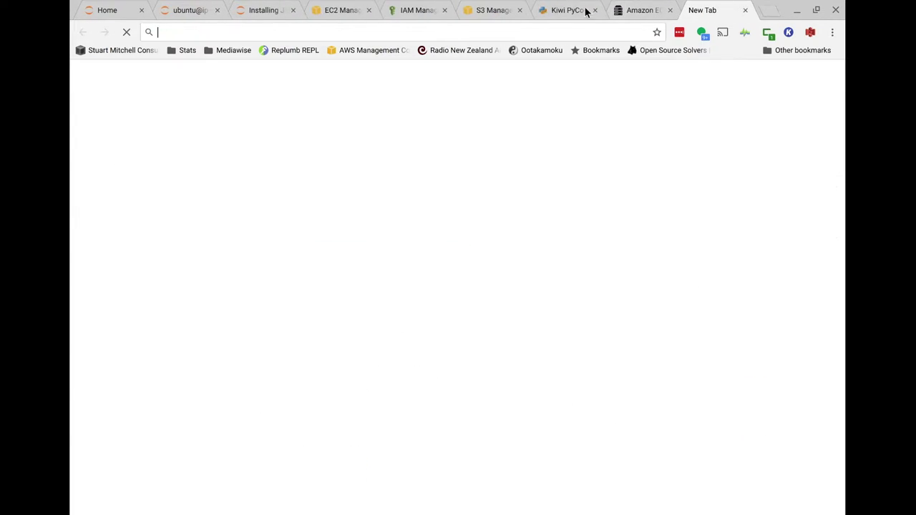
key(ctrl+v)
text(:8888)
key(Return)
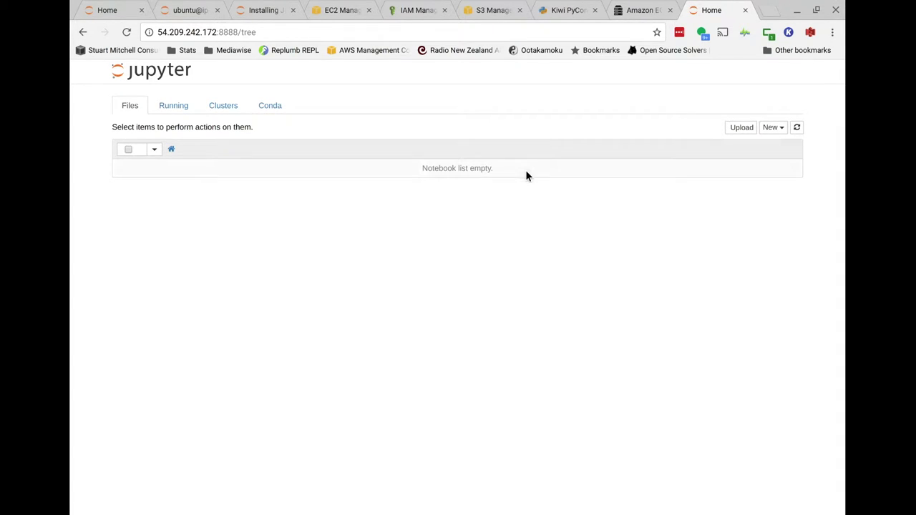
Step: Create a new terminal in the Jupyter web interface and list the notebook directory's files with ls
click(770, 129)
click(734, 177)
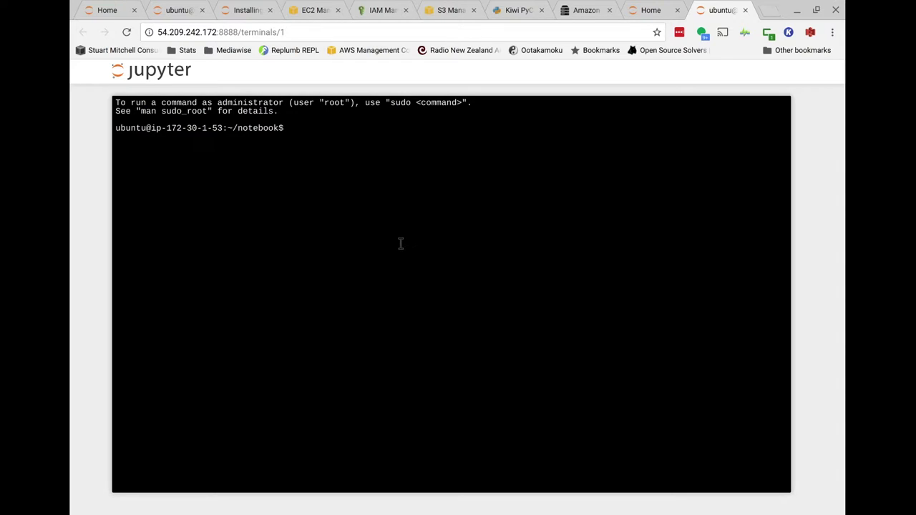
text(ls)
key(Return)
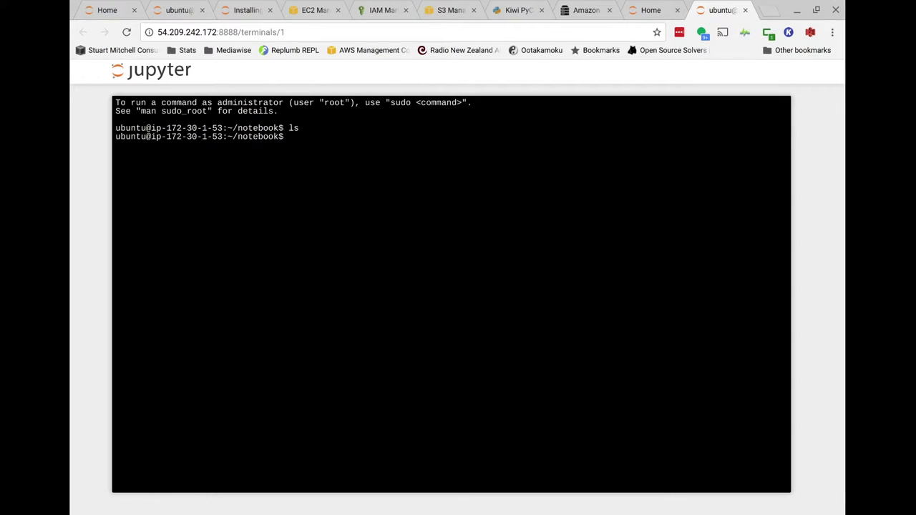
Step: Return to the new Jupyter server's file list and examine the IP and port in its address
click(650, 11)
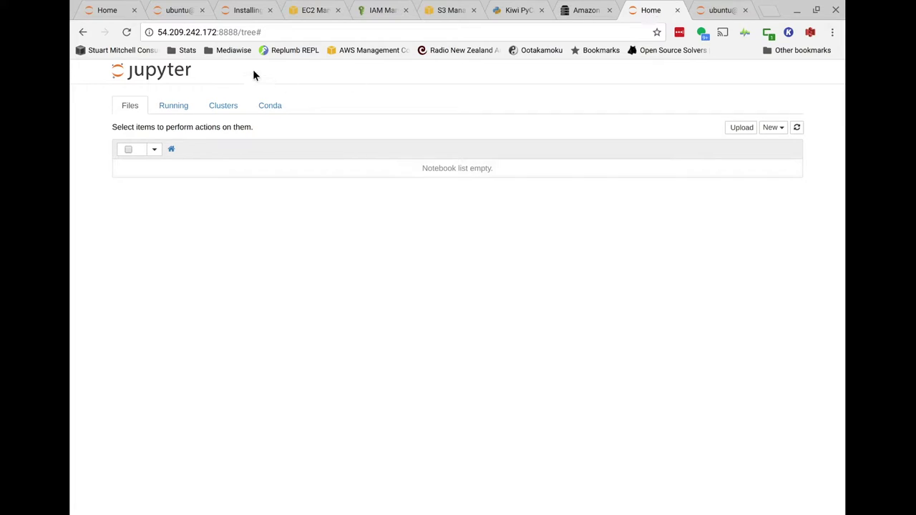
click(274, 29)
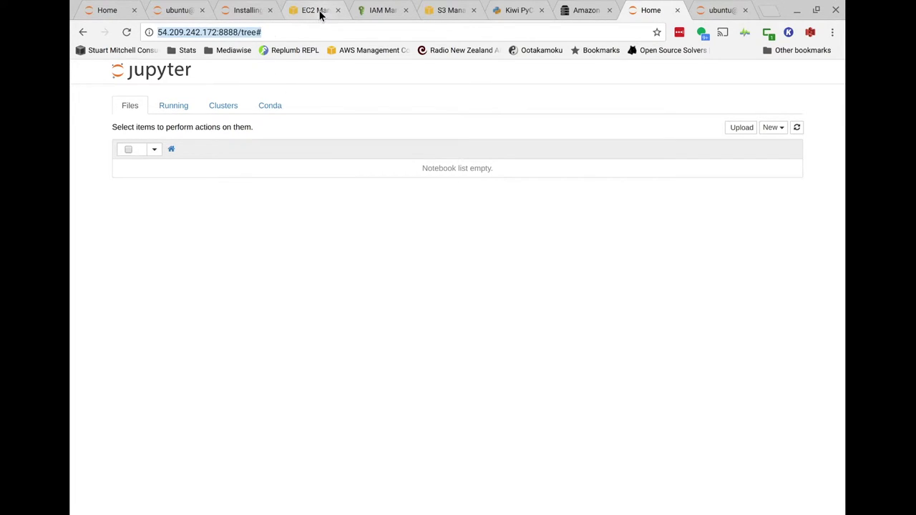
click(303, 33)
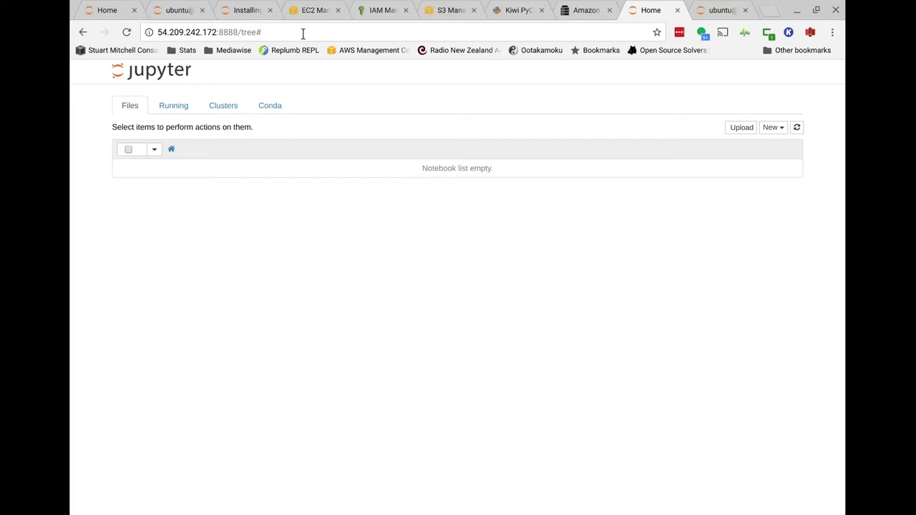
click(240, 34)
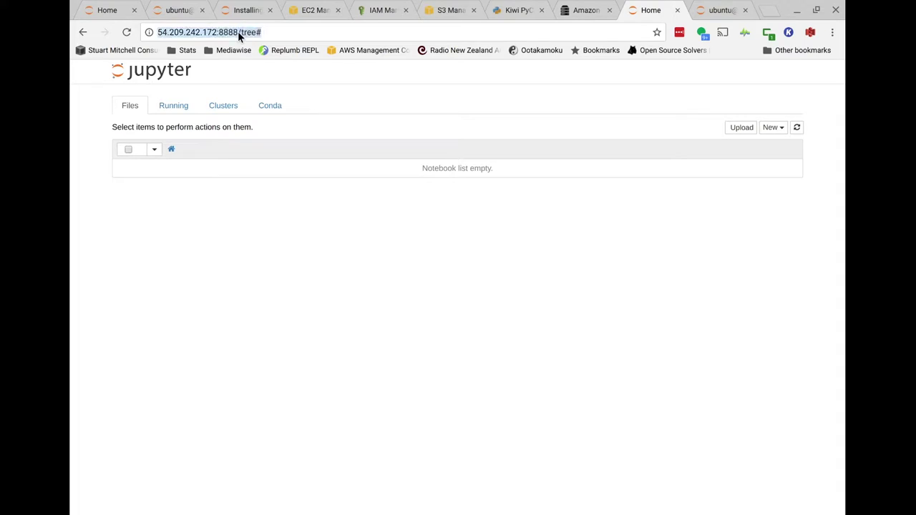
Step: Review the inbound rules of the instance's JupyterNotebook security group in the EC2 console, focusing on the custom TCP rule
click(312, 10)
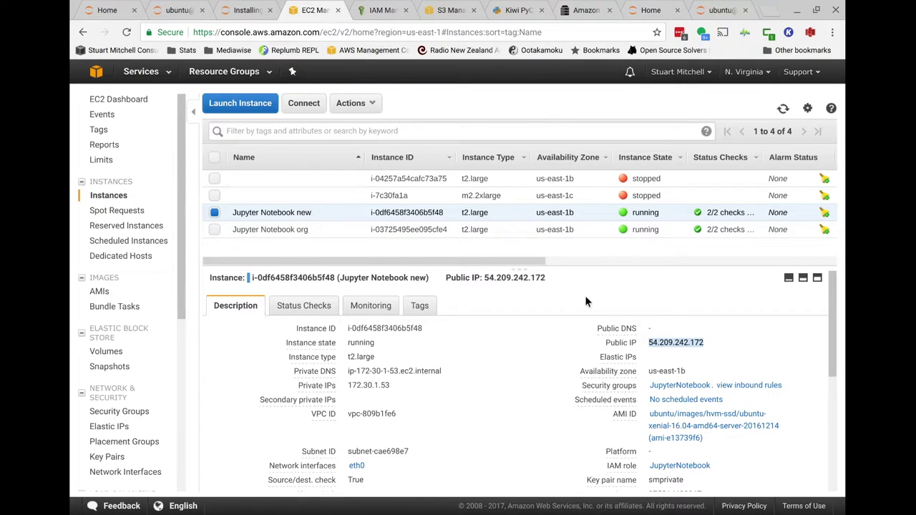
click(693, 388)
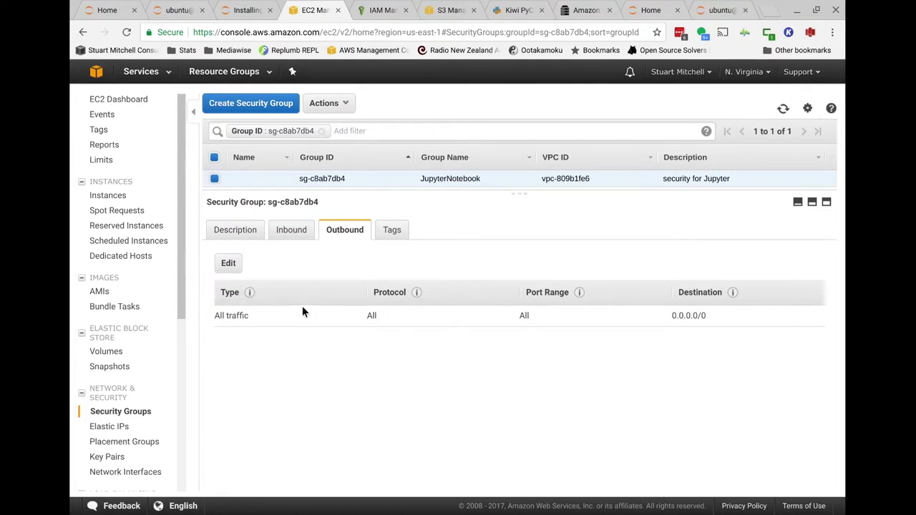
click(306, 233)
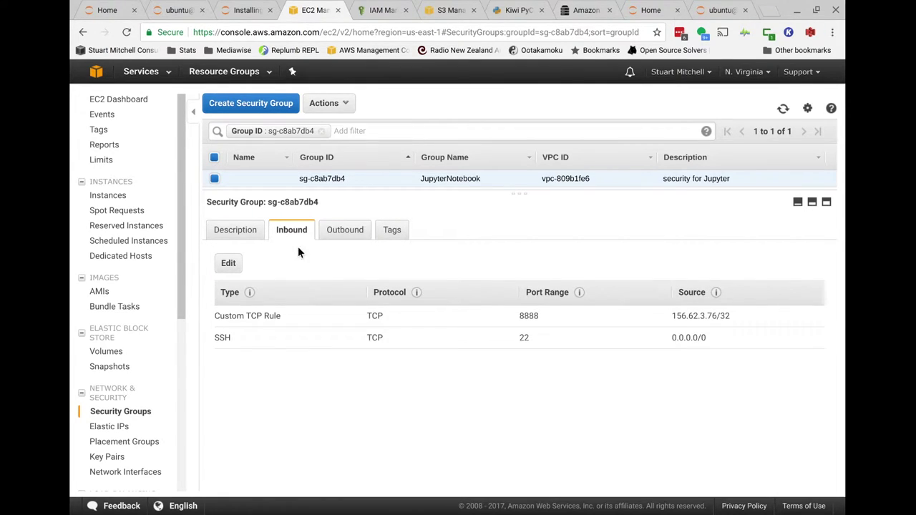
triple_click(276, 318)
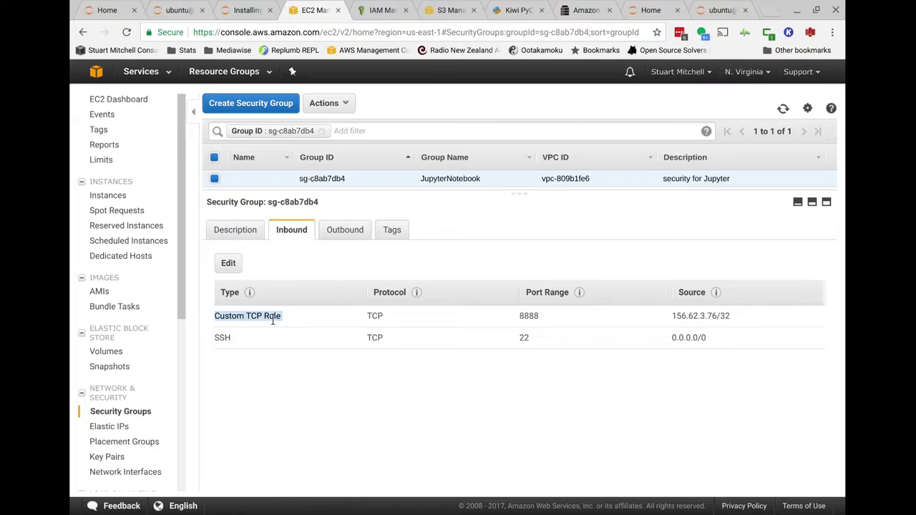
double_click(272, 316)
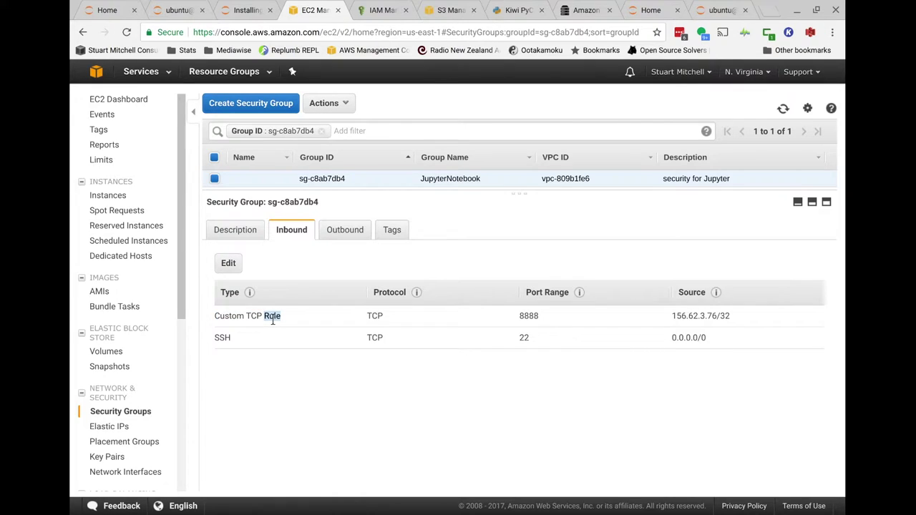
Step: Recheck the Jupyter file list page's address, and compare it with the security group's inbound port and source settings
click(720, 10)
click(660, 12)
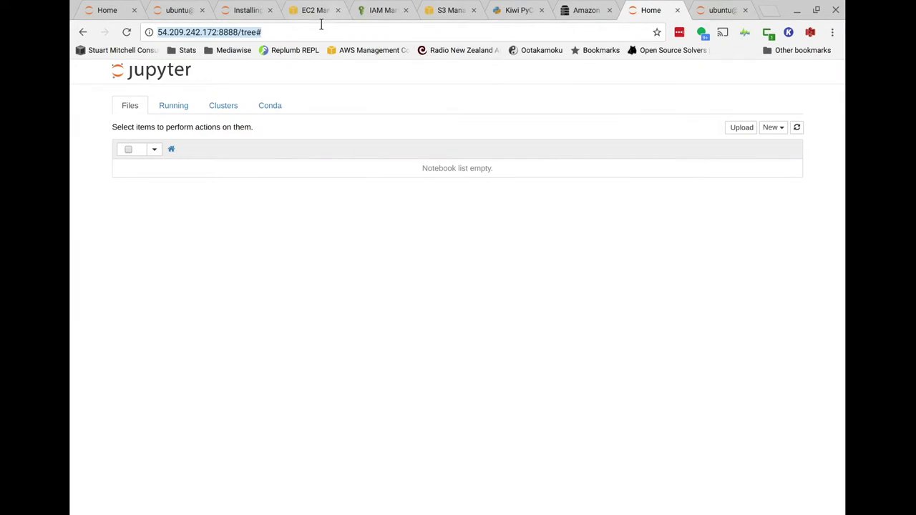
click(320, 27)
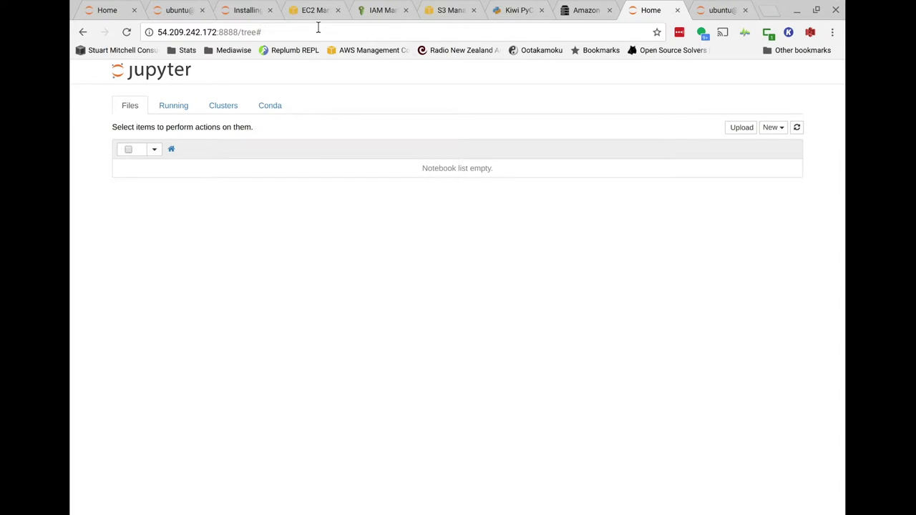
click(317, 17)
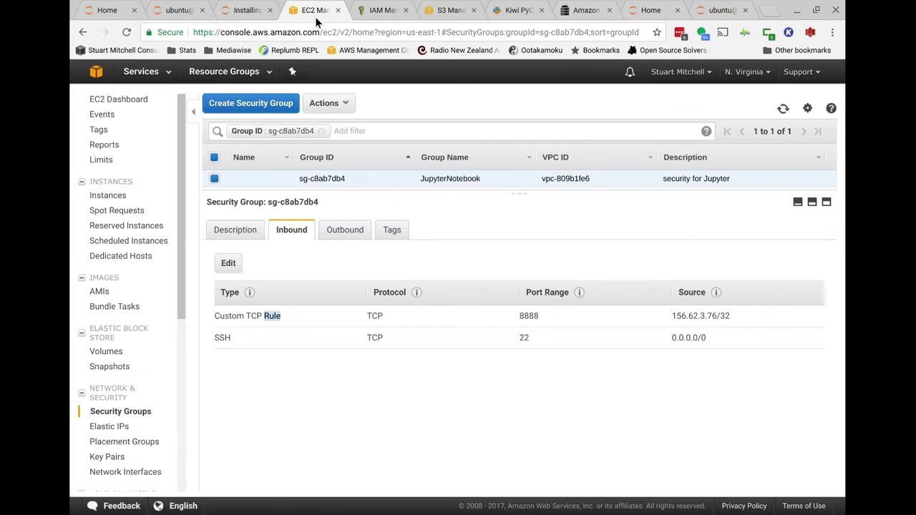
double_click(339, 180)
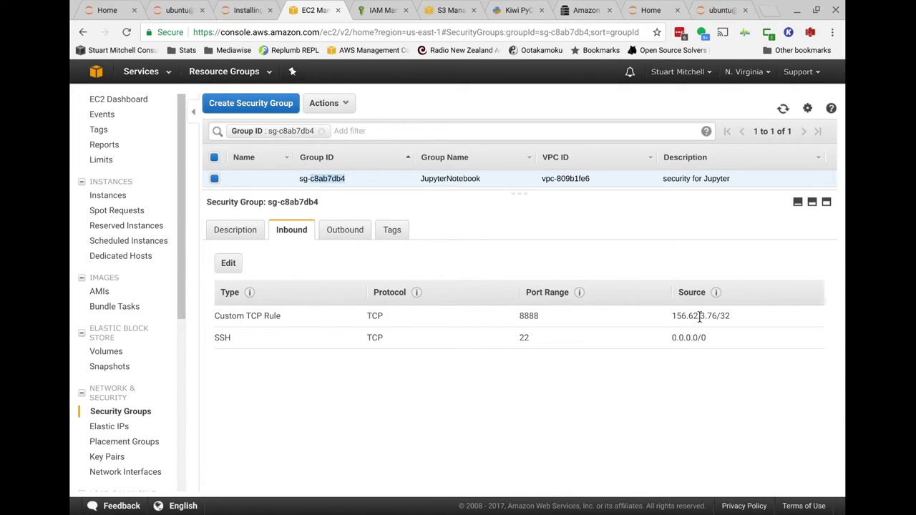
Step: Check the custom TCP rule's source address, and revisit the new Jupyter server's terminal and file list
triple_click(700, 318)
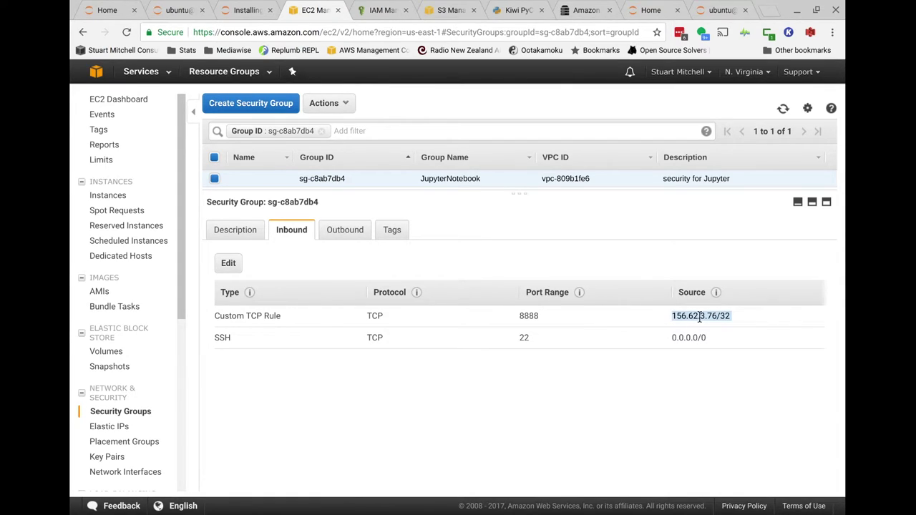
click(720, 10)
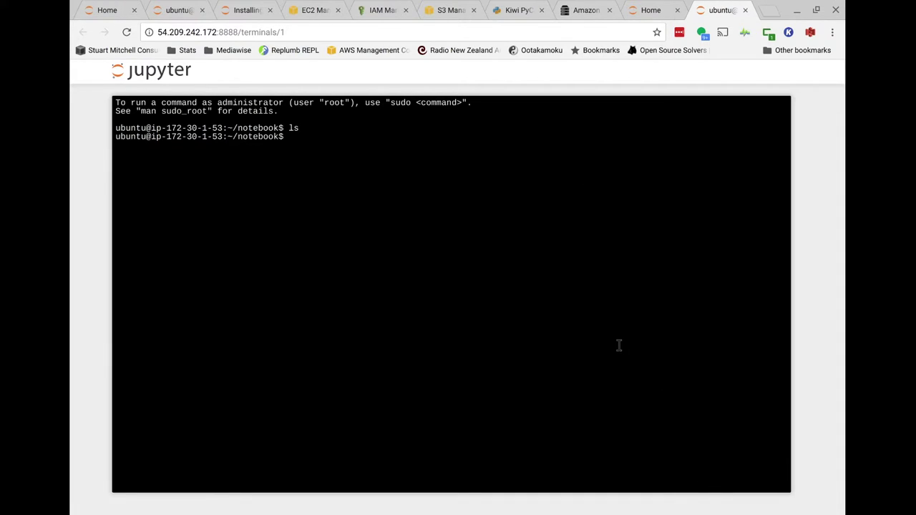
click(644, 12)
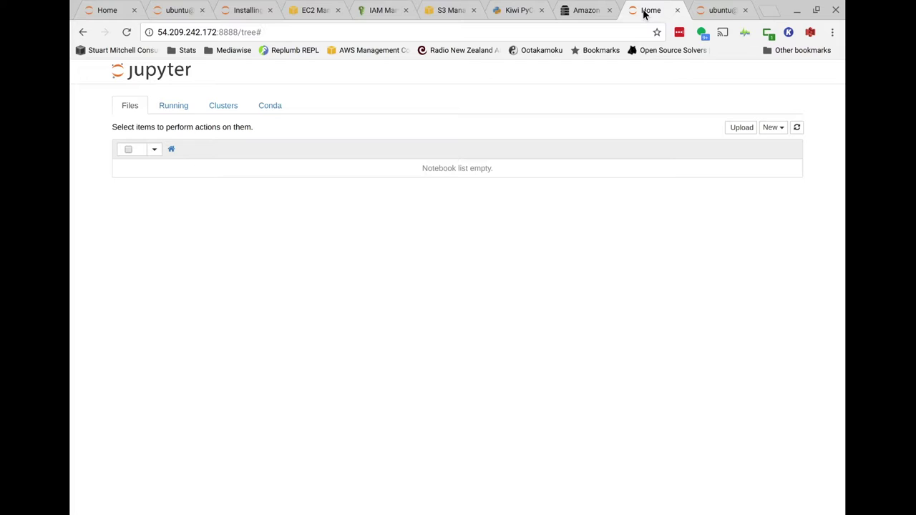
Step: Return to the installation notebook and review its Jupyter setup and tmux notes through to the "Play with NZEM data" section
click(250, 10)
scroll(425, 265, up, 5)
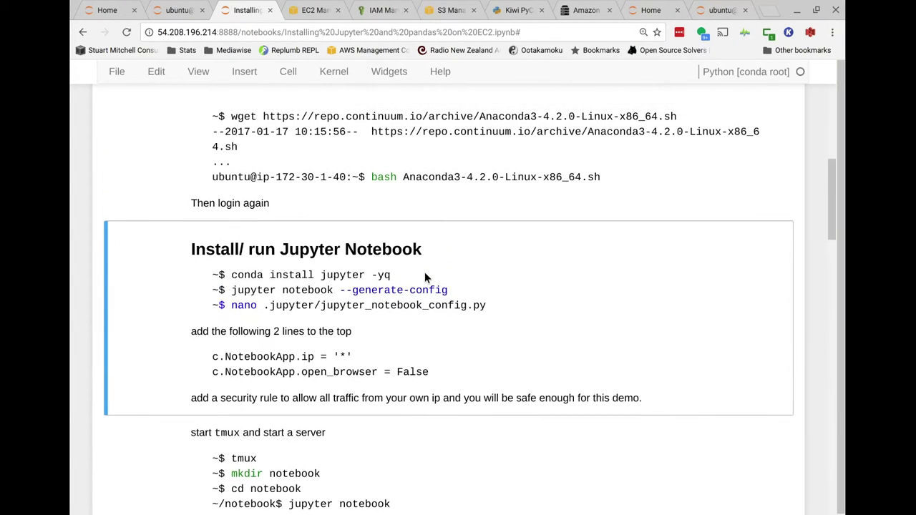
scroll(429, 252, down, 3)
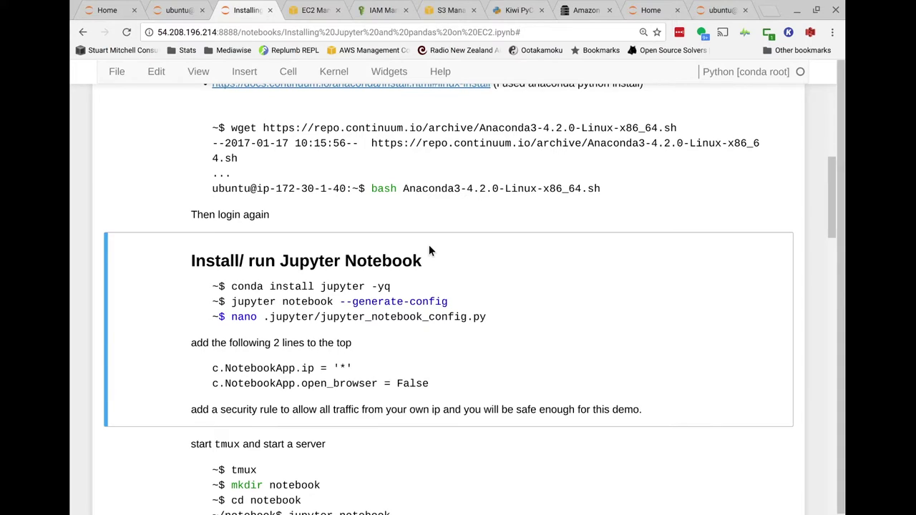
scroll(430, 246, down, 5)
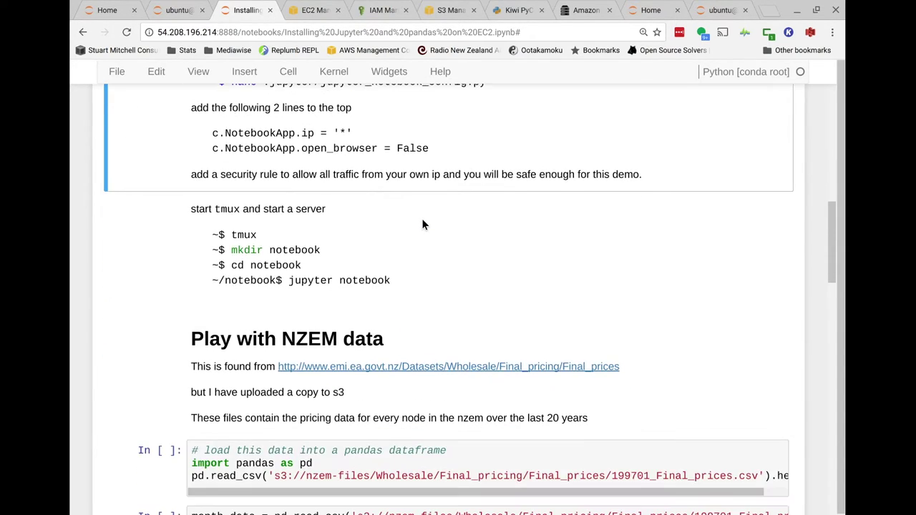
scroll(422, 225, down, 3)
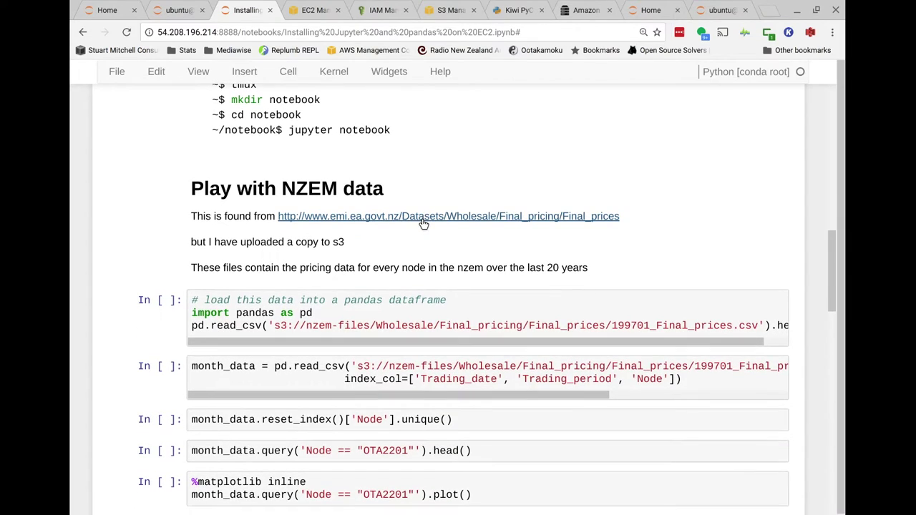
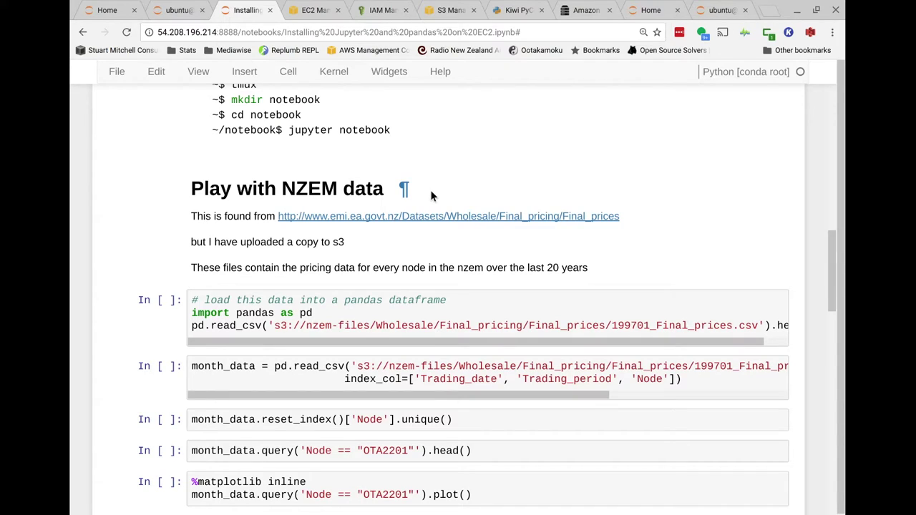
Step: Open the linked EMI Final_prices dataset page and examine the range of monthly price CSV files
click(436, 222)
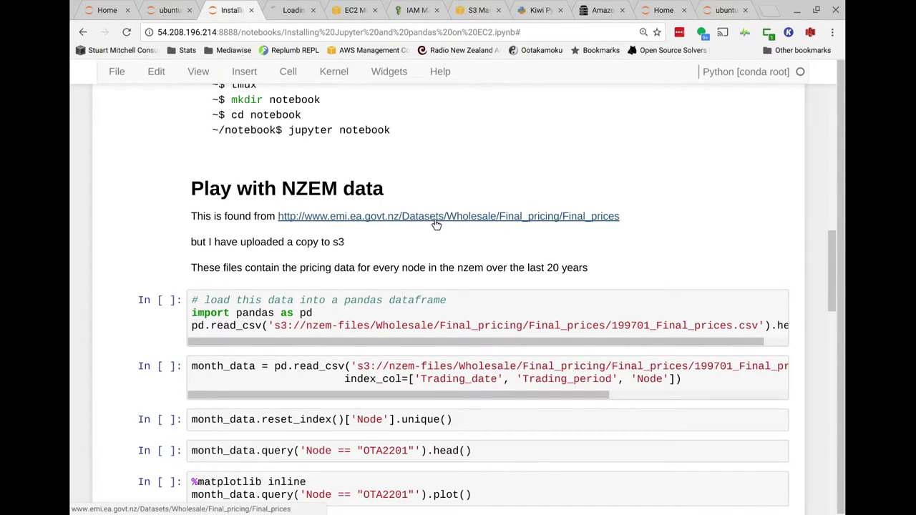
click(291, 11)
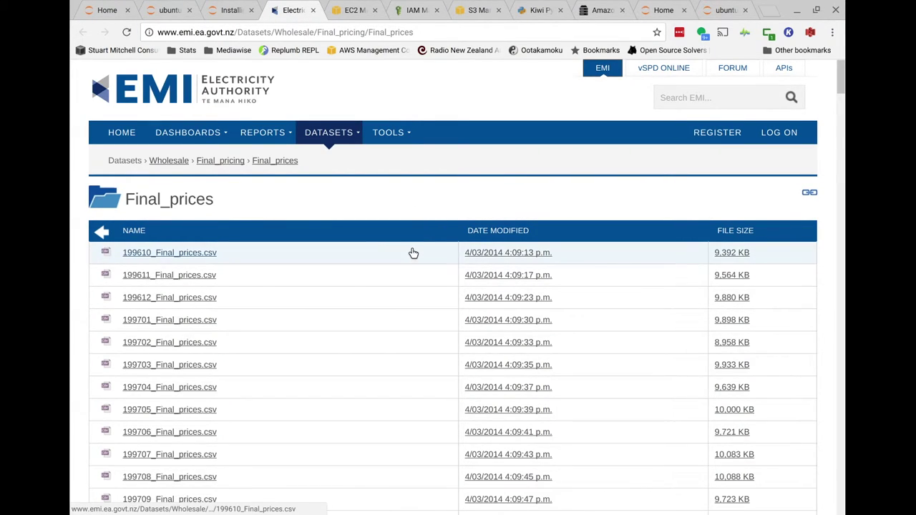
scroll(413, 252, down, 3)
scroll(413, 253, up, 2)
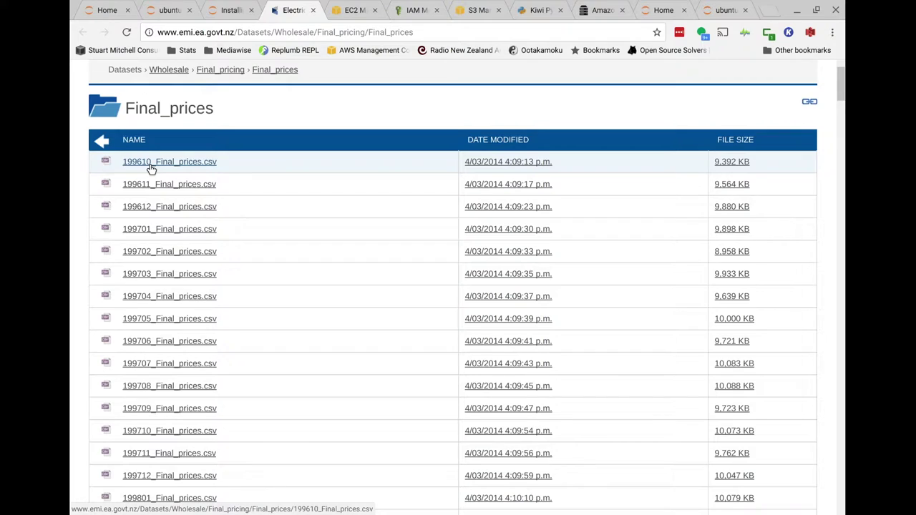
scroll(390, 255, down, 20)
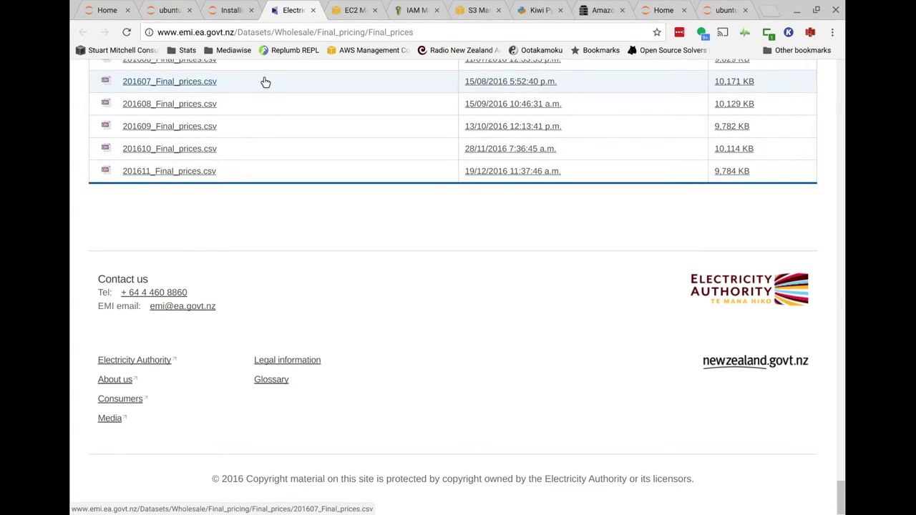
Step: Return to the installation notebook and examine the s3:// path in the first pd.read_csv cell
click(232, 11)
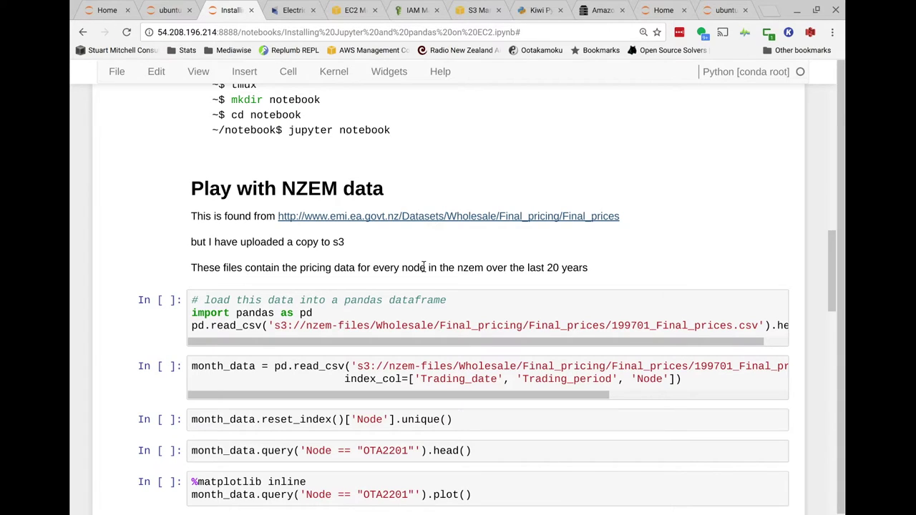
scroll(521, 272, down, 3)
scroll(522, 272, up, 1)
click(330, 194)
click(340, 206)
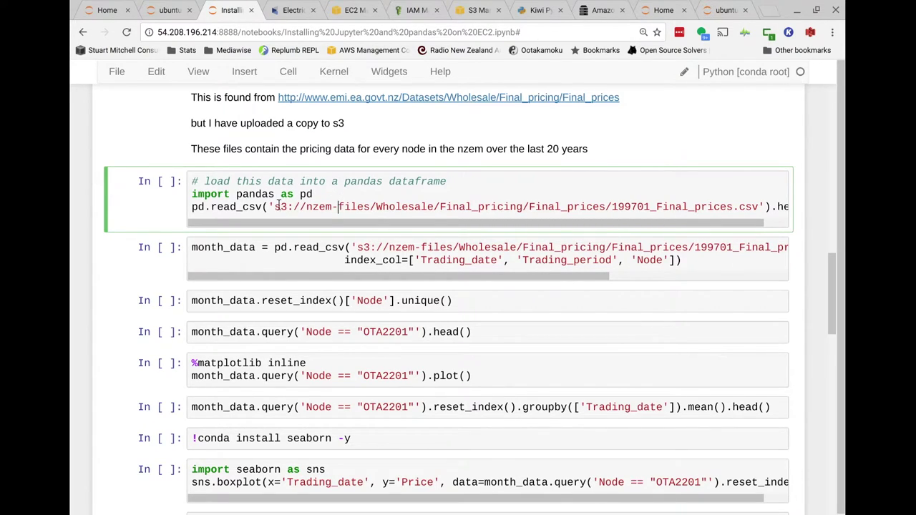
drag(274, 206, 294, 207)
click(294, 207)
drag(274, 207, 289, 207)
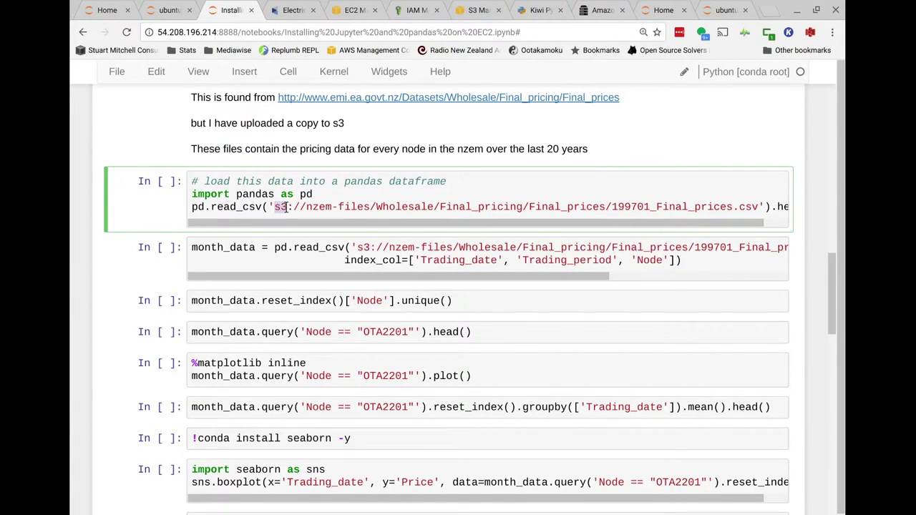
Step: Check the rest of the 199701_Final_prices.csv read_csv line and run the cell to load the data with .head()
click(623, 206)
scroll(603, 221, right, 2)
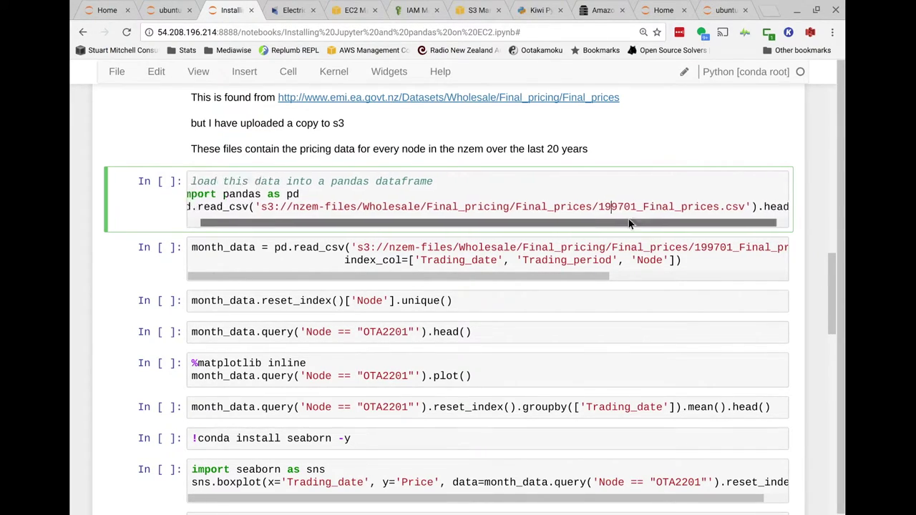
scroll(628, 197, left, 2)
click(630, 196)
key(shift+Return)
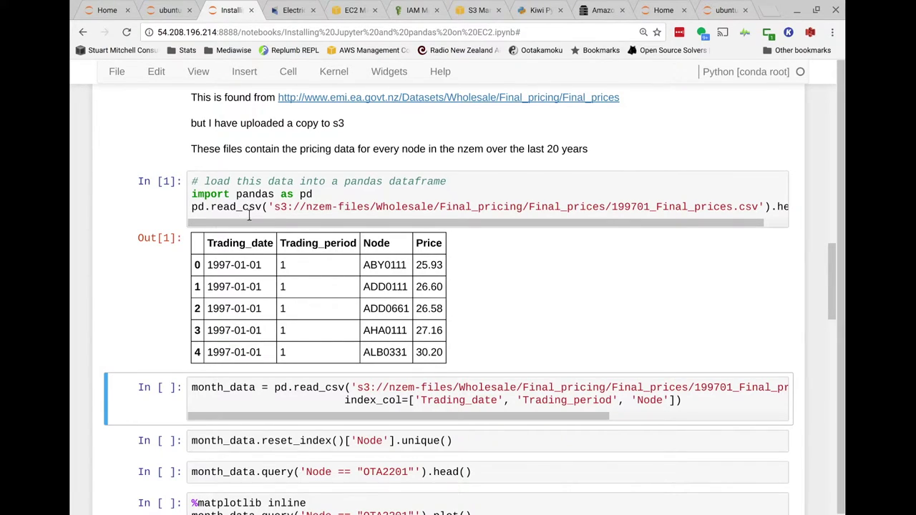
Step: Inspect the preview's columns, remove .head() from the read_csv line and rerun the cell
drag(208, 244, 272, 244)
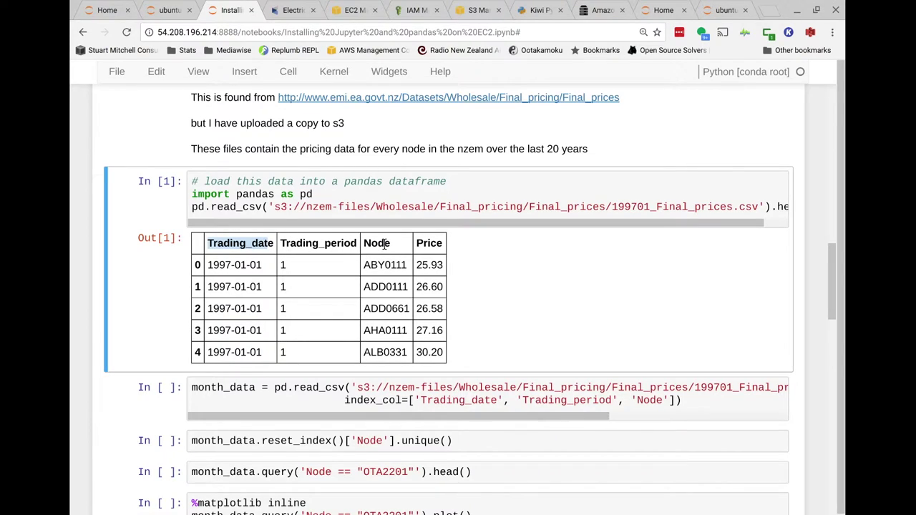
drag(497, 223, 580, 224)
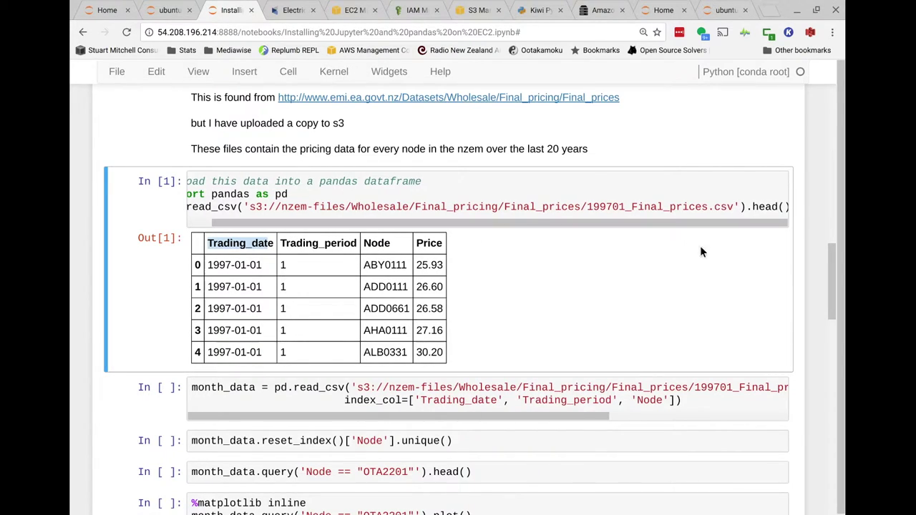
drag(747, 207, 787, 207)
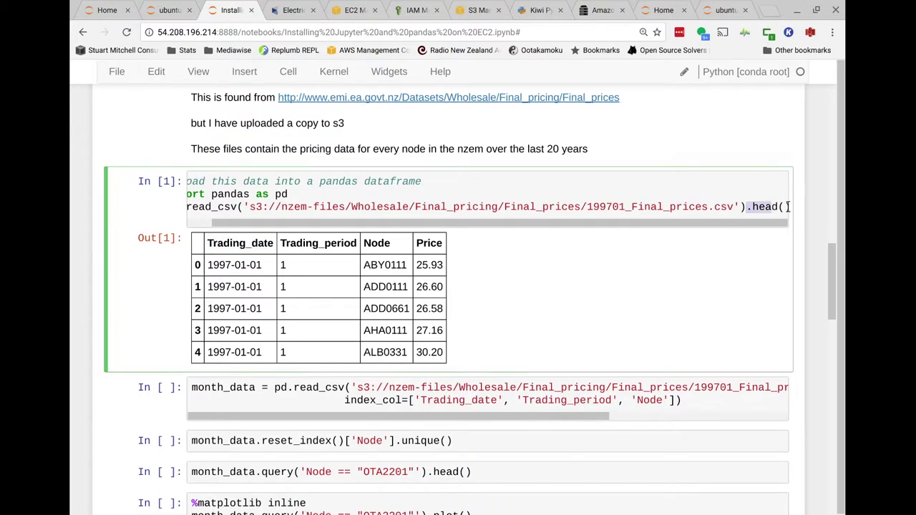
key(BackSpace)
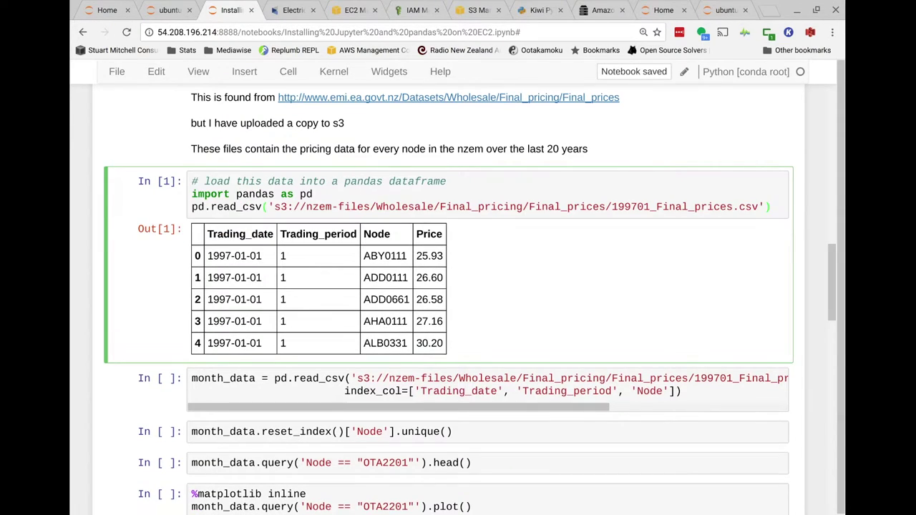
key(shift+Return)
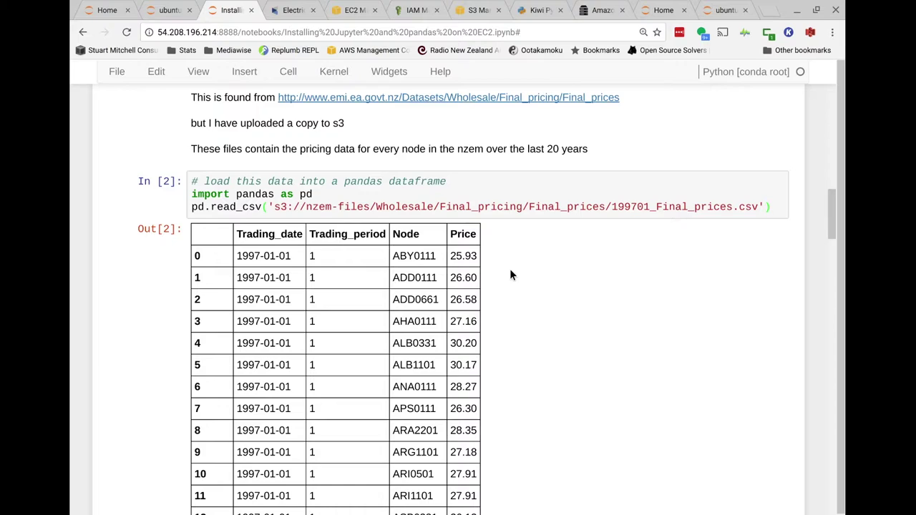
Step: Examine the full dataframe output from first to last row, focusing on trading date, trading period and node
scroll(509, 250, down, 2)
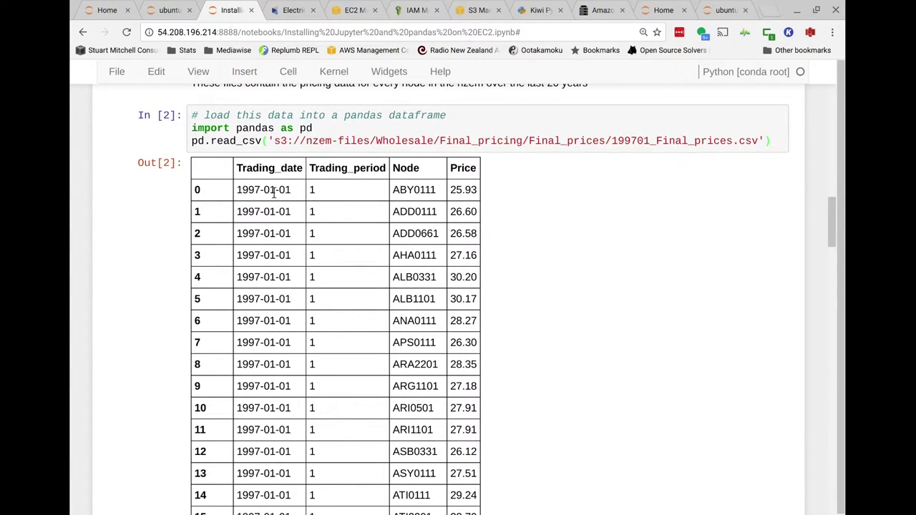
drag(237, 190, 291, 191)
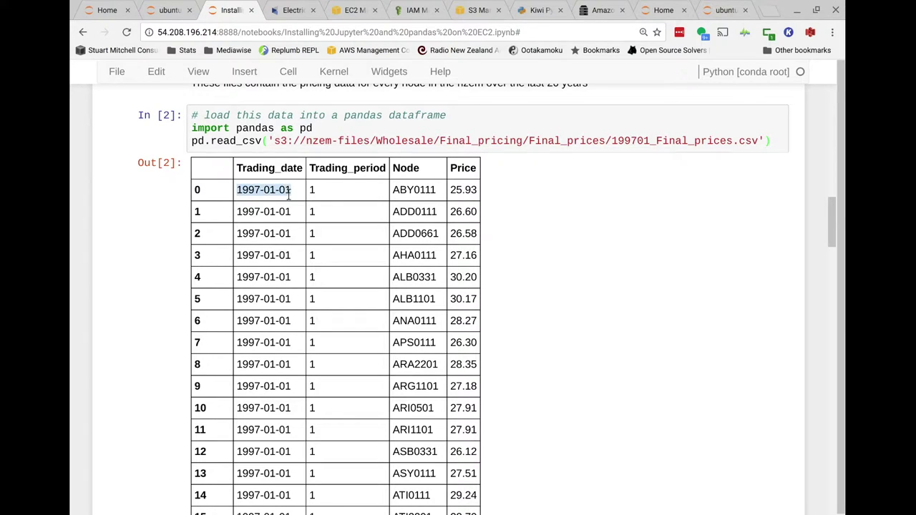
scroll(565, 258, down, 2)
scroll(565, 260, down, 19)
scroll(565, 260, up, 6)
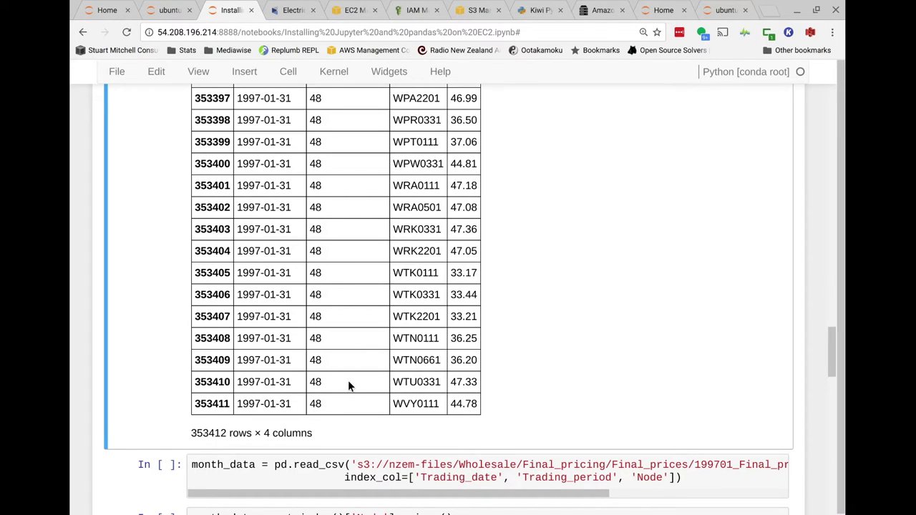
scroll(349, 382, up, 1)
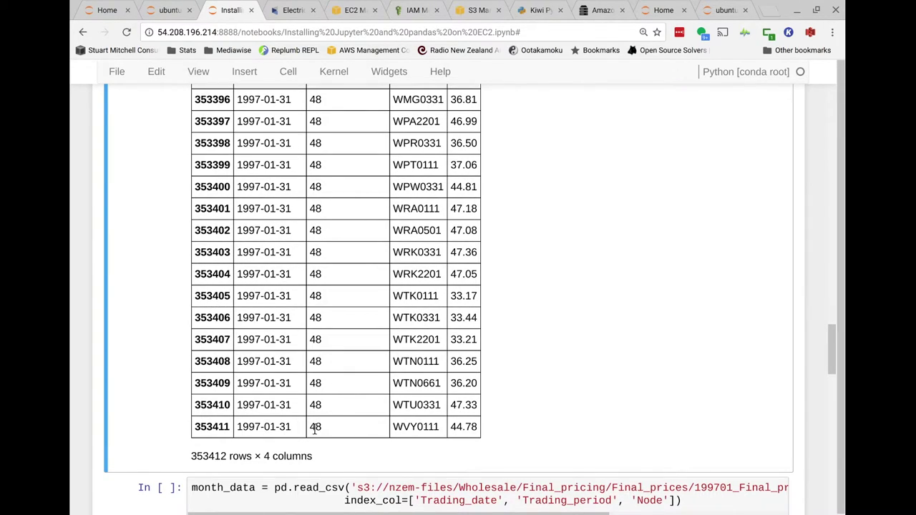
double_click(408, 425)
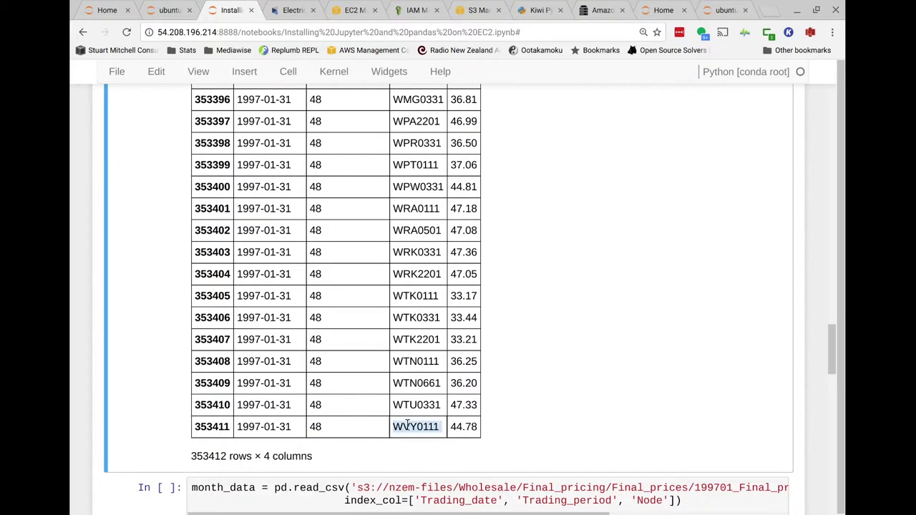
double_click(315, 430)
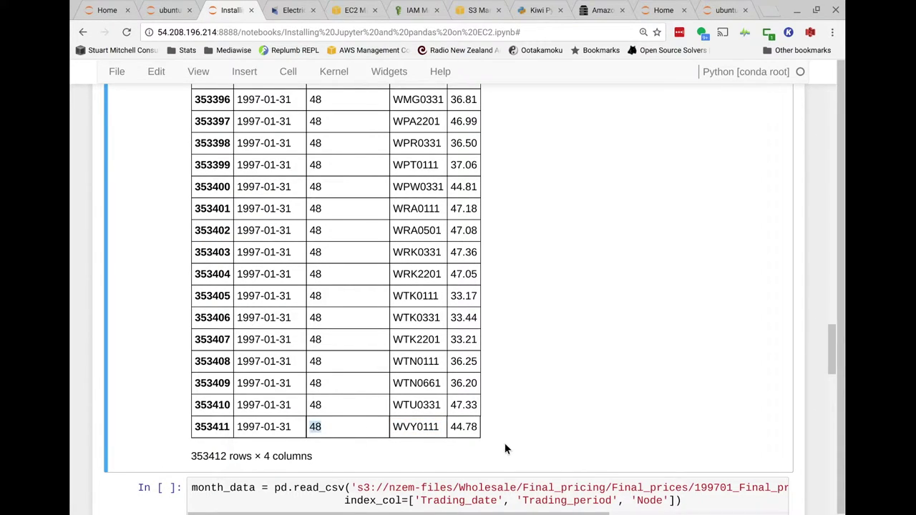
scroll(516, 409, up, 5)
scroll(516, 409, up, 20)
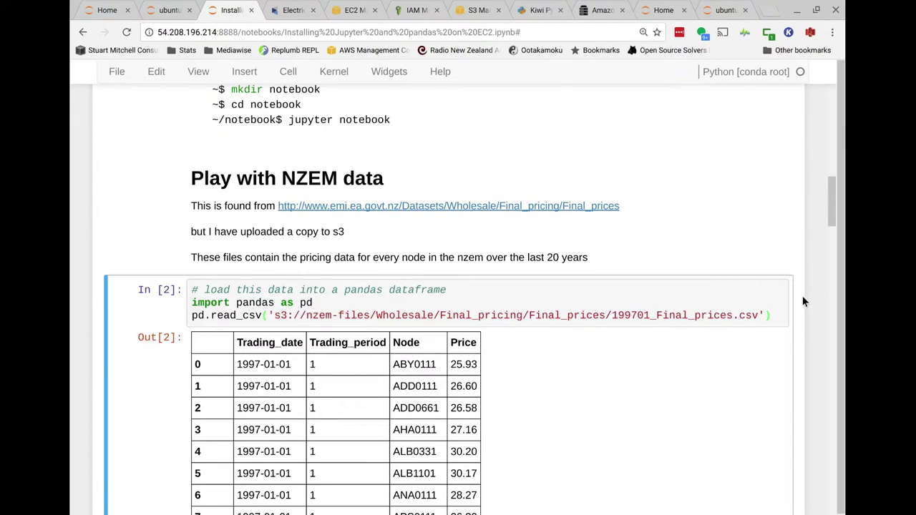
Step: Append .describe() to the 199701_Final_prices.csv read_csv line and run the cell for summary statistics
click(779, 307)
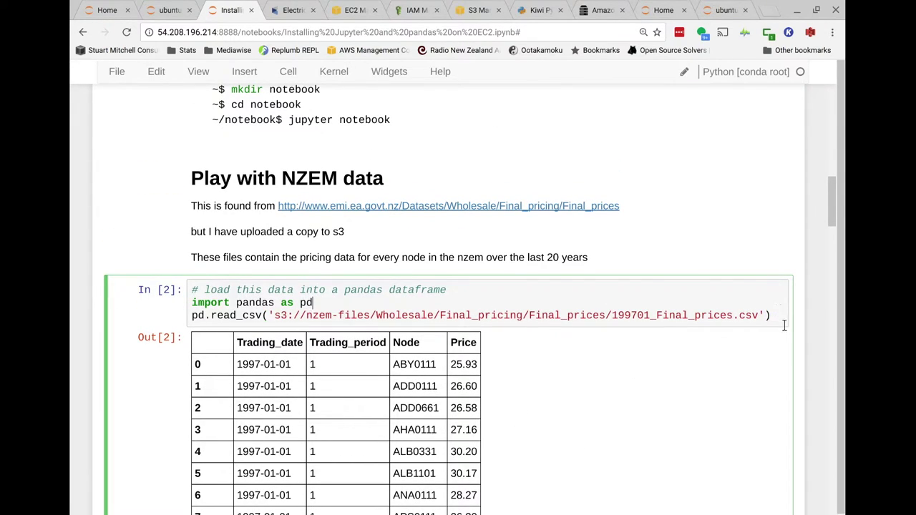
click(779, 316)
text(.head()
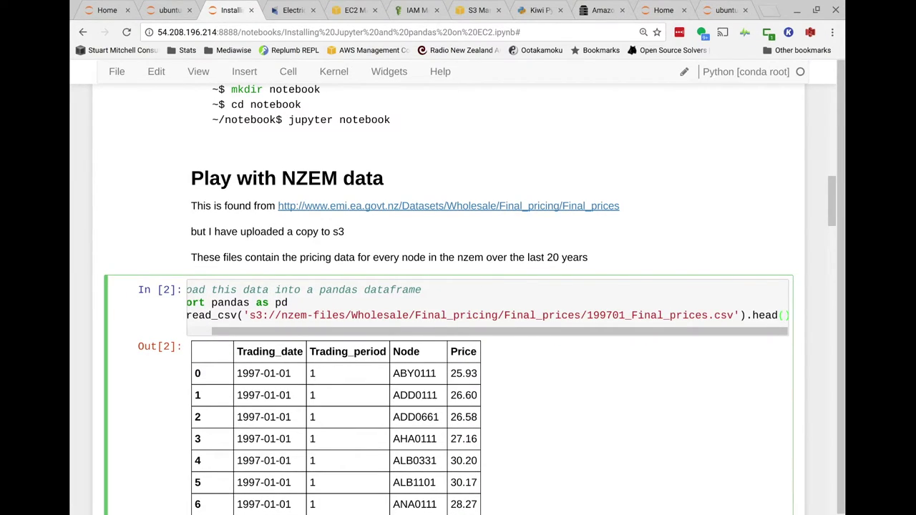
key(BackSpace)
key(BackSpace)
key(BackSpace)
key(BackSpace)
key(BackSpace)
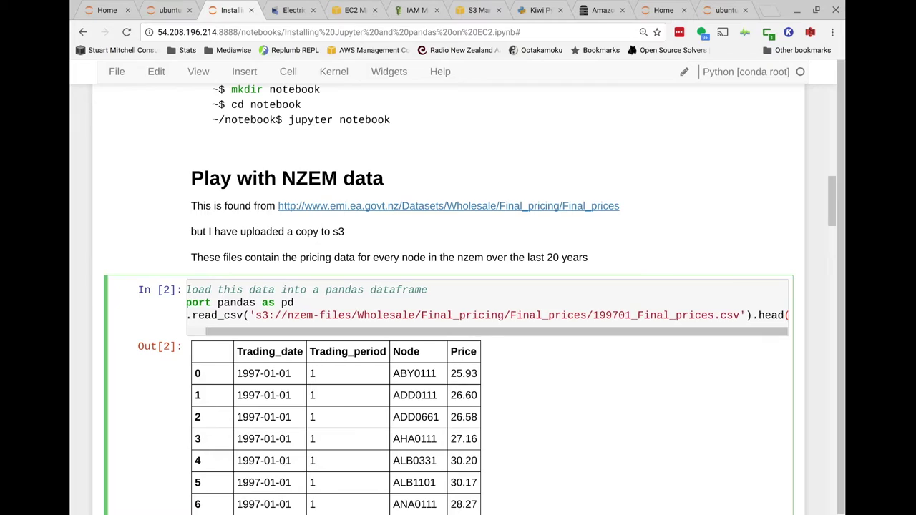
text(descr)
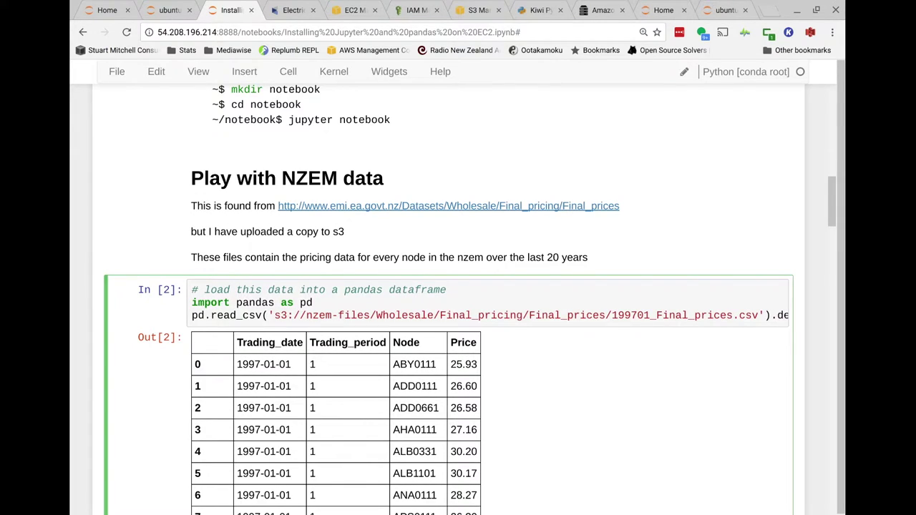
text(ibe)
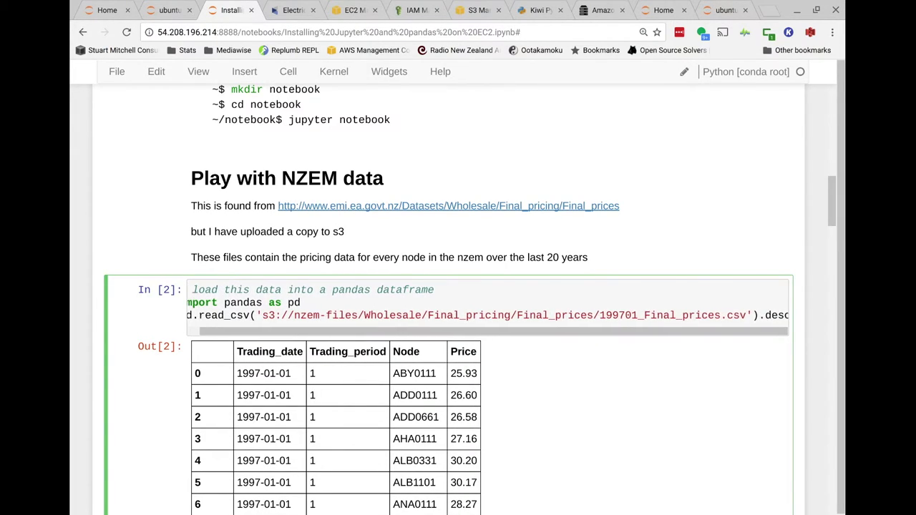
text(())
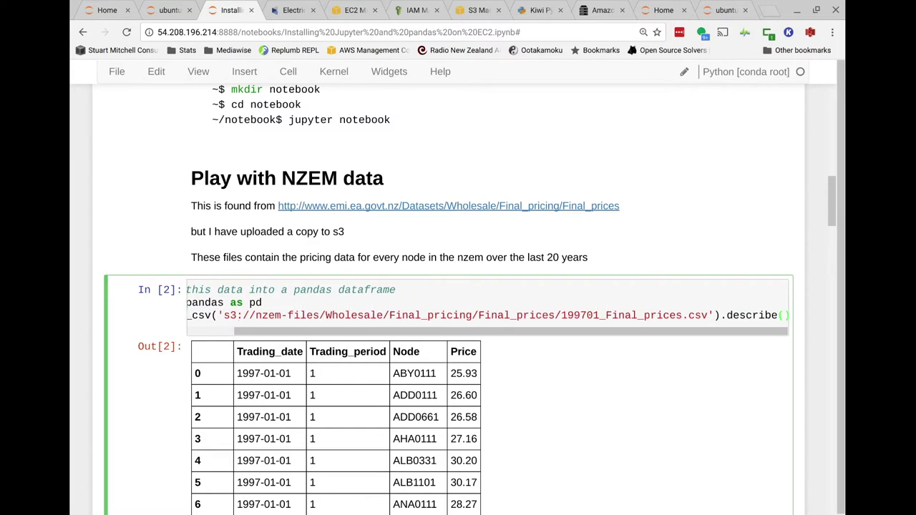
key(shift+Return)
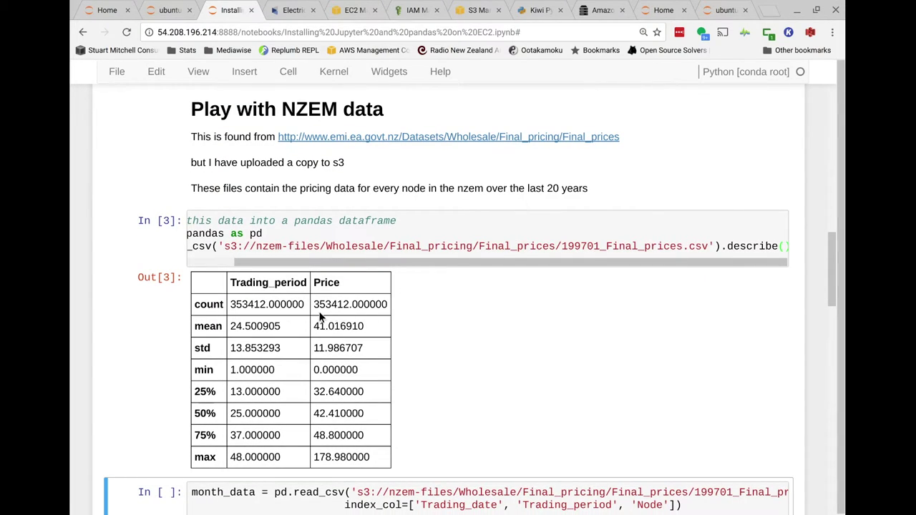
Step: Examine the count, mean and std values for Price and the count and mean for Trading_period in the summary table
double_click(325, 307)
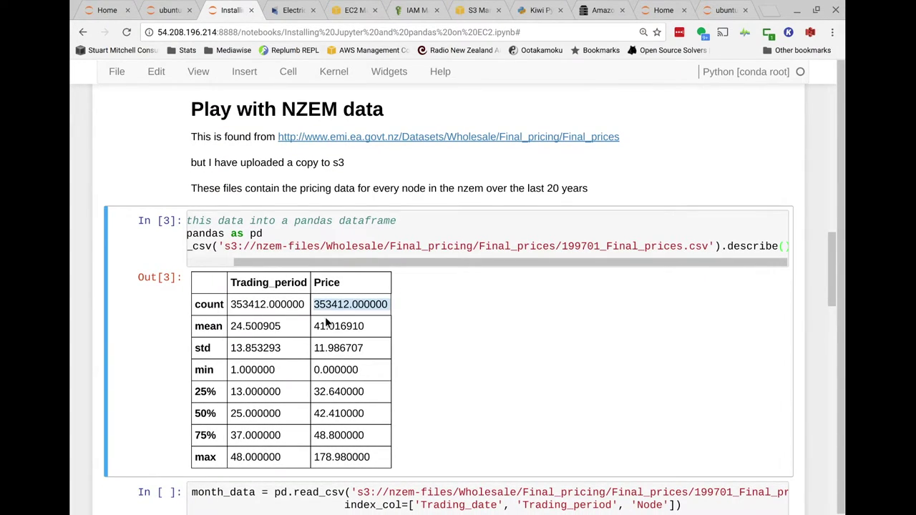
double_click(330, 326)
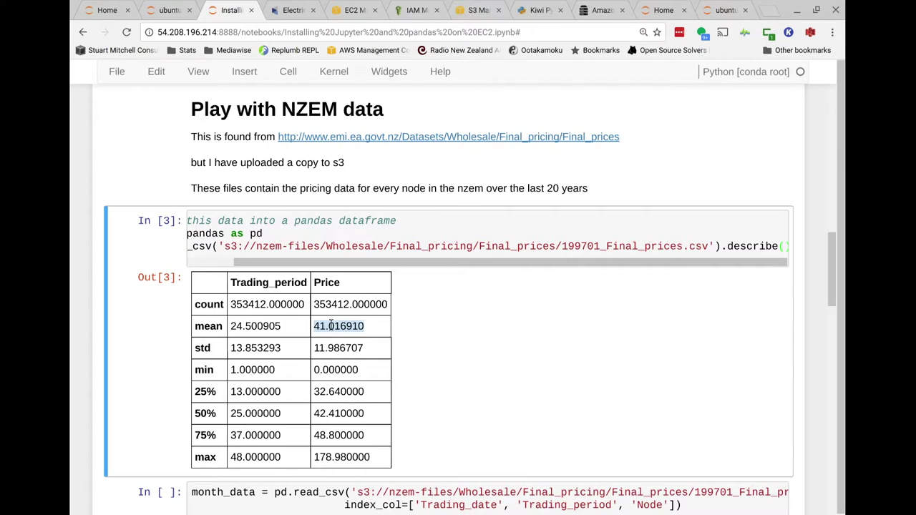
click(334, 348)
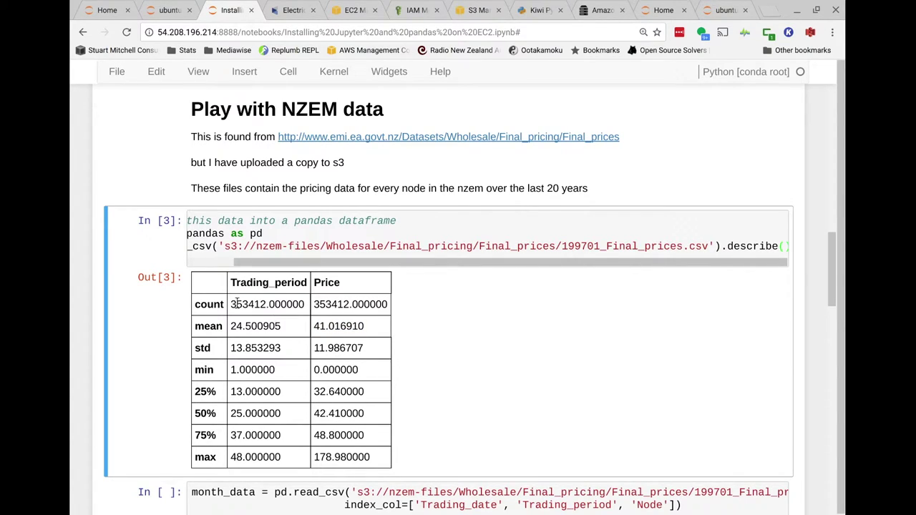
drag(231, 304, 305, 304)
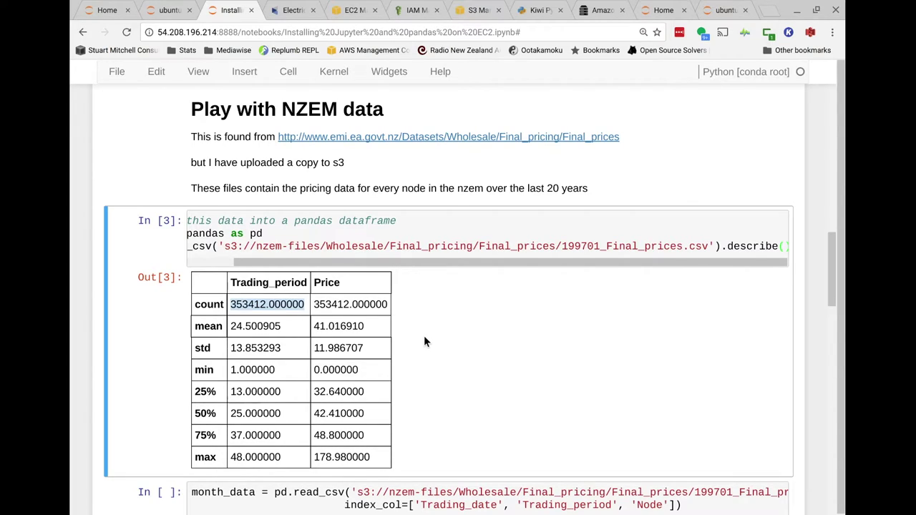
double_click(272, 326)
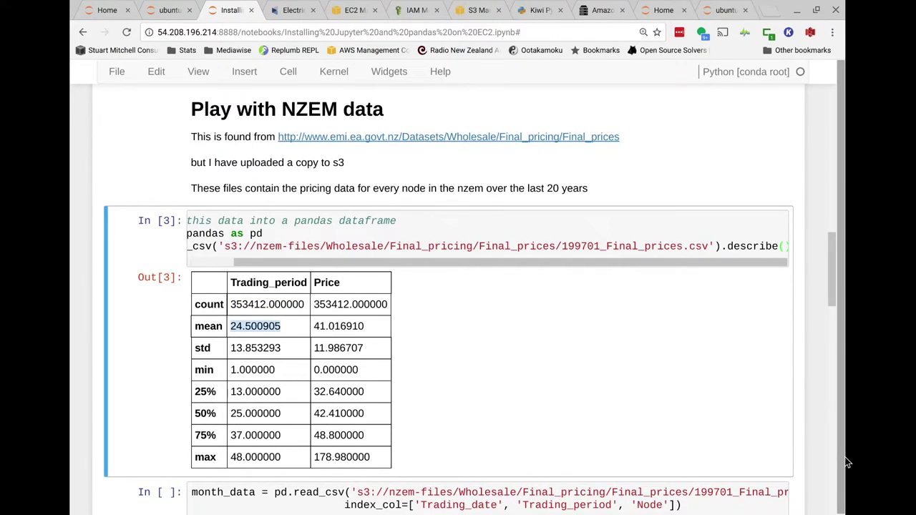
Step: Replace .describe() with the slice [:1] in the read_csv line and run the cell to show only the first row
click(736, 249)
double_click(734, 244)
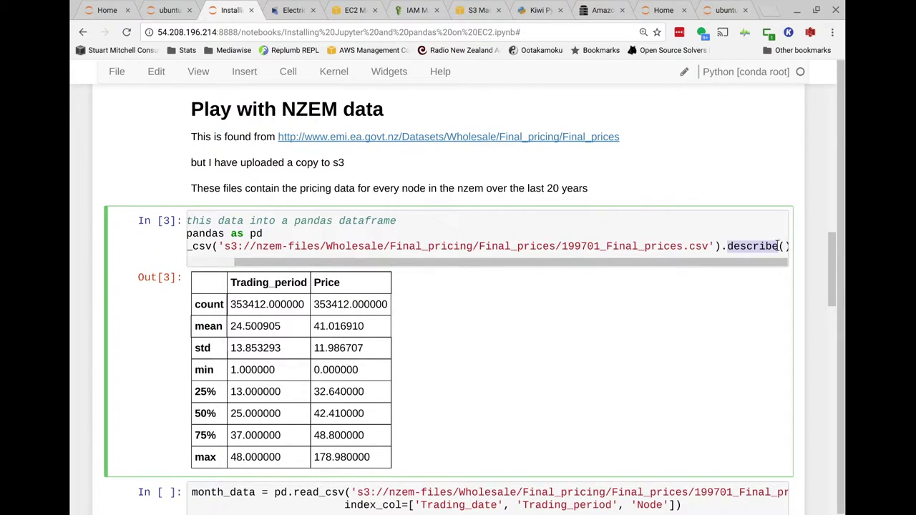
click(727, 247)
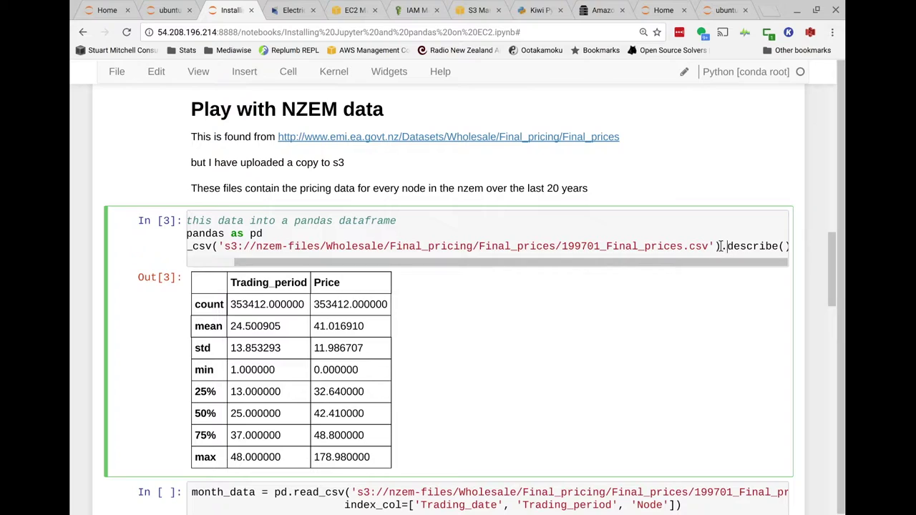
drag(721, 246, 795, 252)
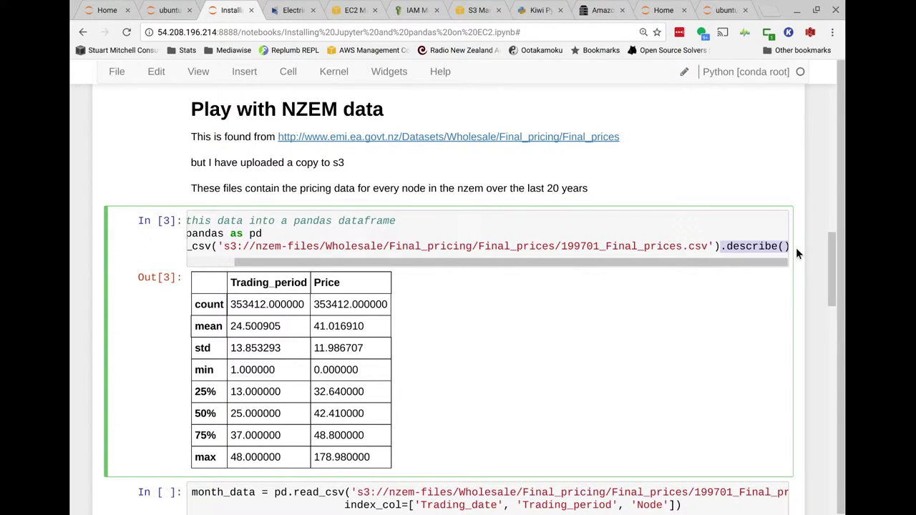
text([:)
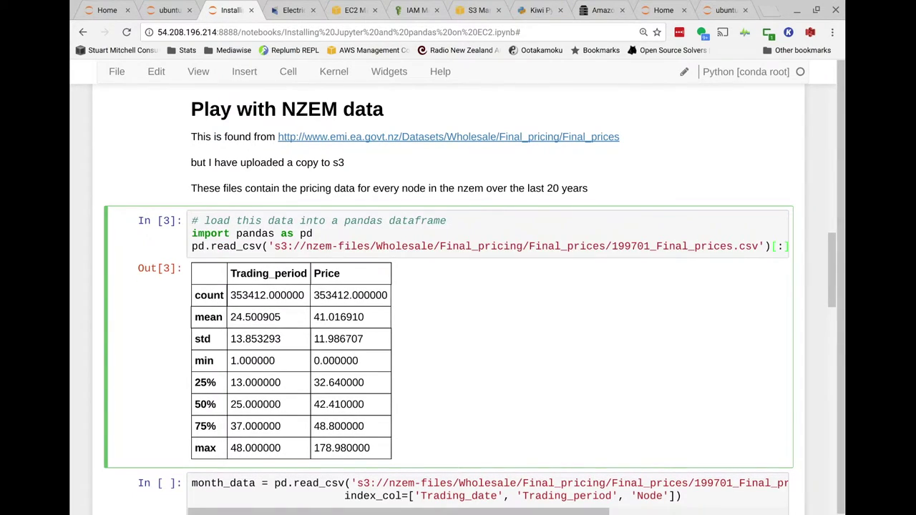
text(1)
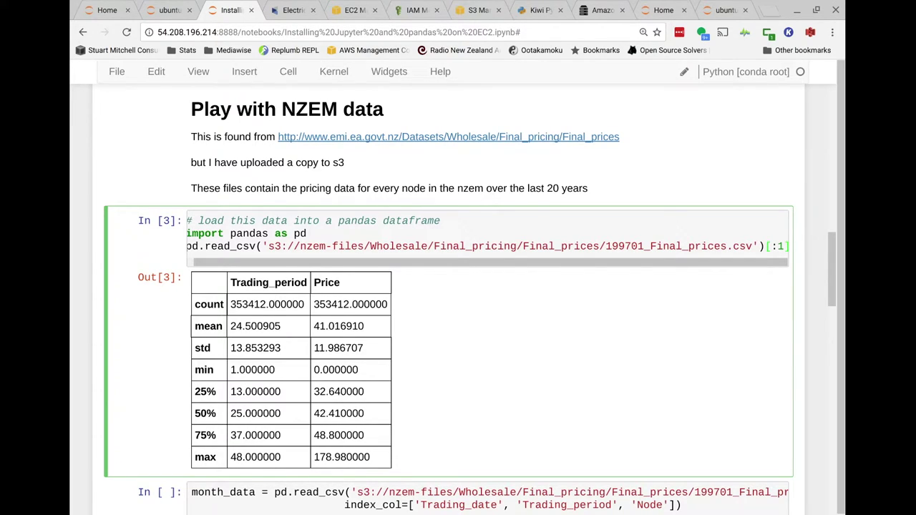
key(shift+Return)
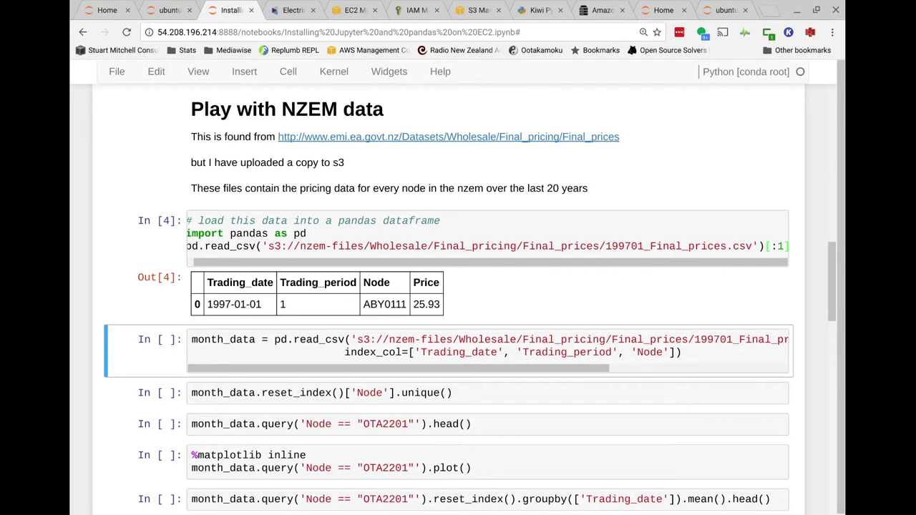
Step: Show the notebook toolbar and rerun the sliced read_csv cell from it
drag(711, 265, 611, 266)
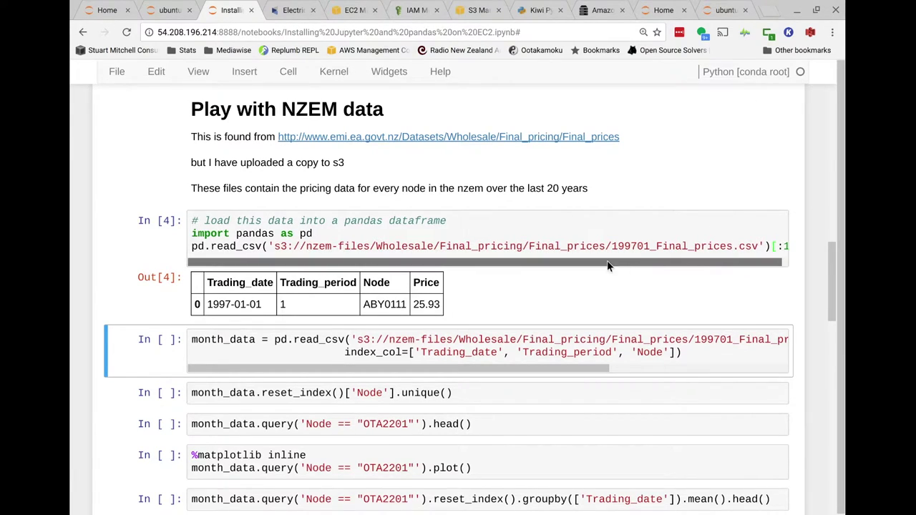
click(579, 225)
click(195, 72)
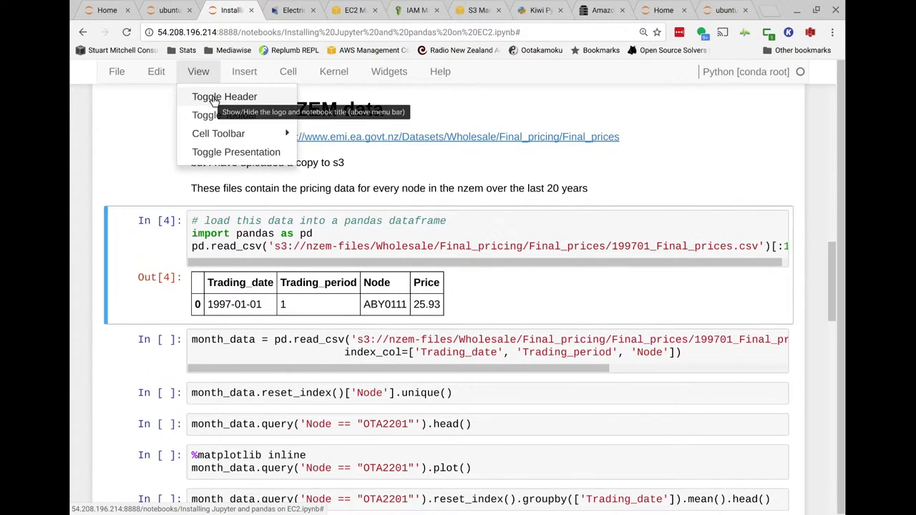
click(216, 115)
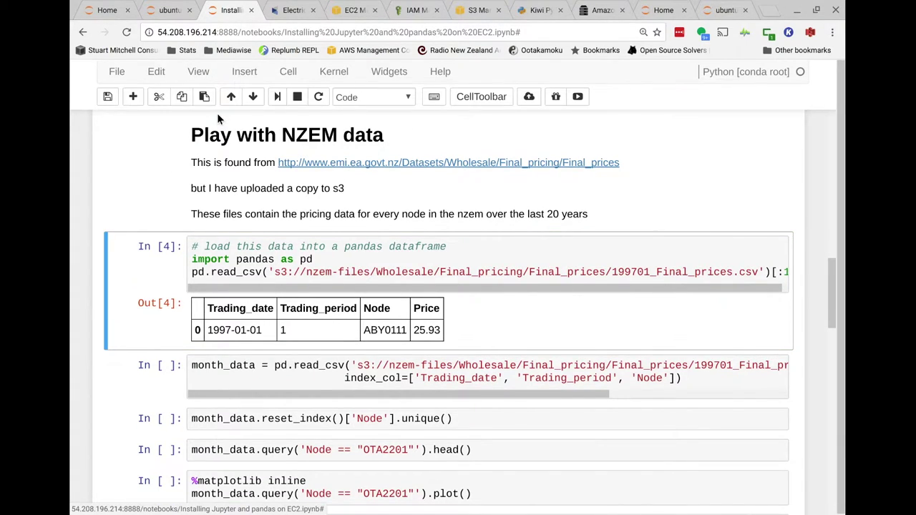
click(278, 98)
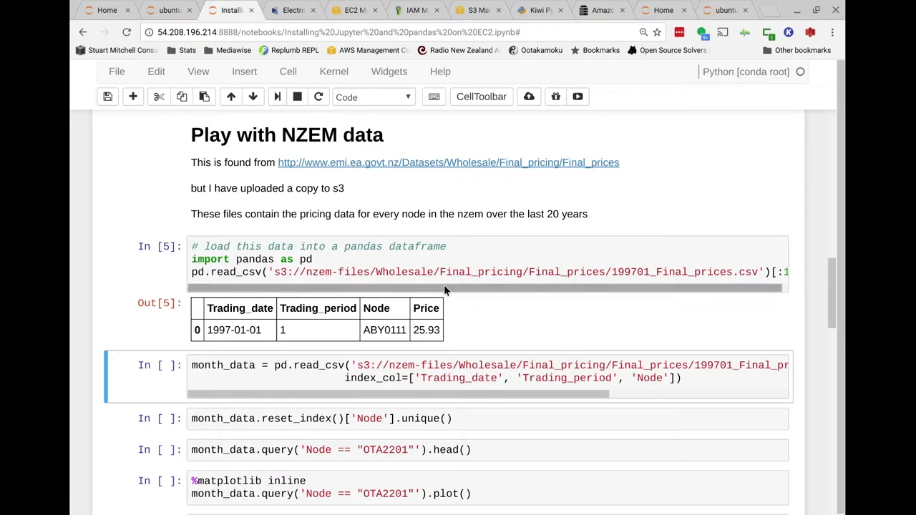
Step: Select the "Play with NZEM data" text cell and review the available cell types without changing its type
click(327, 194)
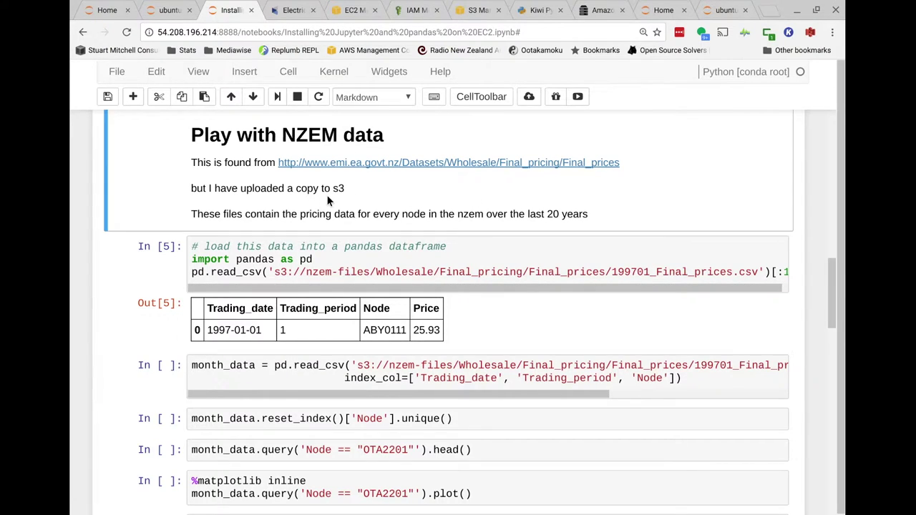
click(409, 99)
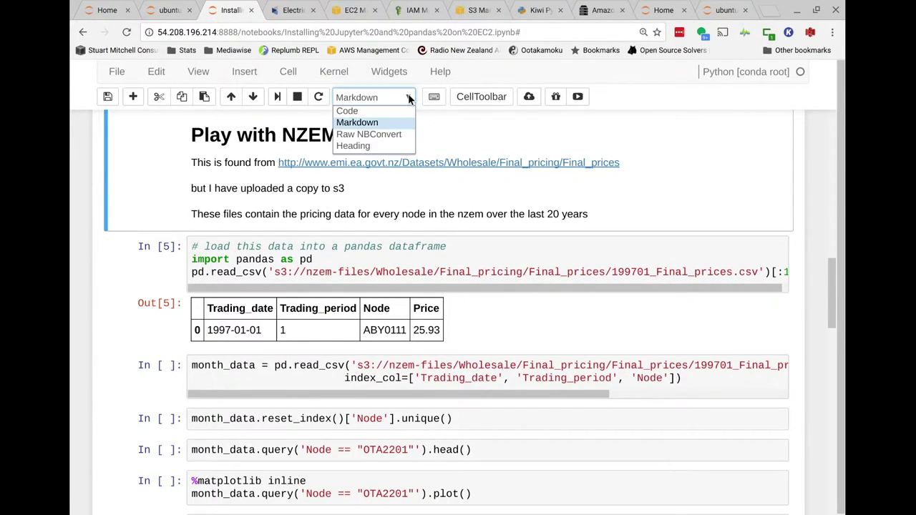
click(409, 98)
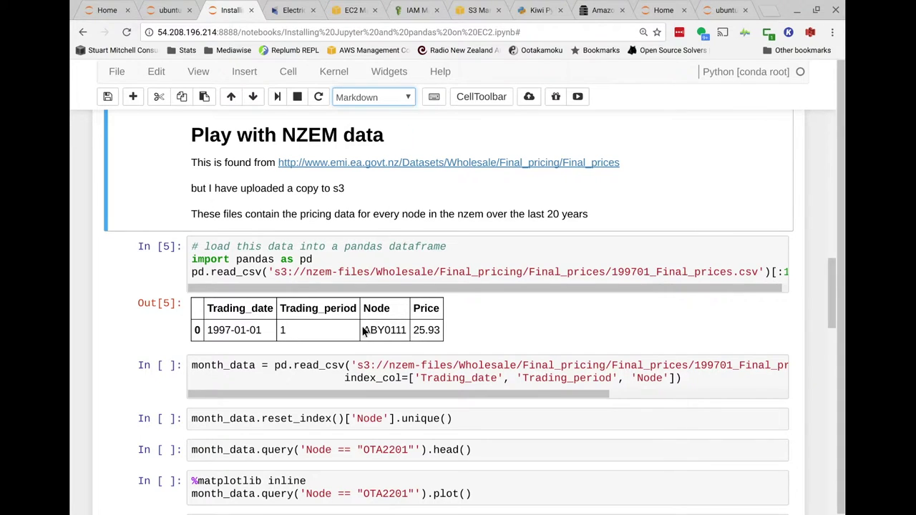
Step: Replace the :1 slice in the read_csv line's brackets with 'Price' and run the cell to output only that column
click(512, 272)
scroll(544, 290, right, 1)
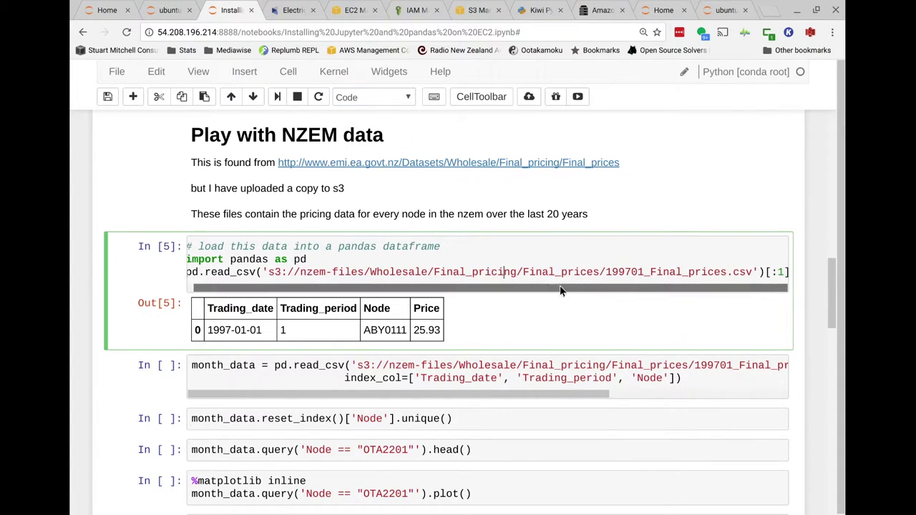
key(End)
key(BackSpace)
key(BackSpace)
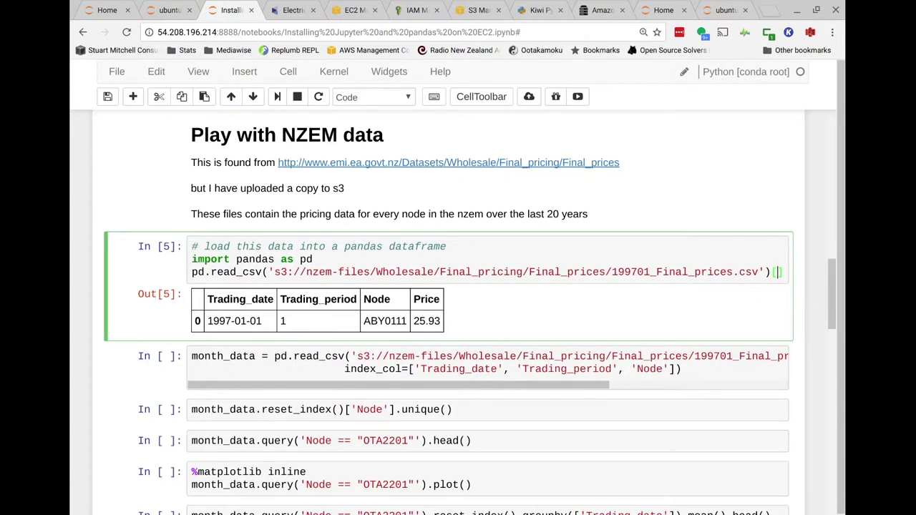
text('price)
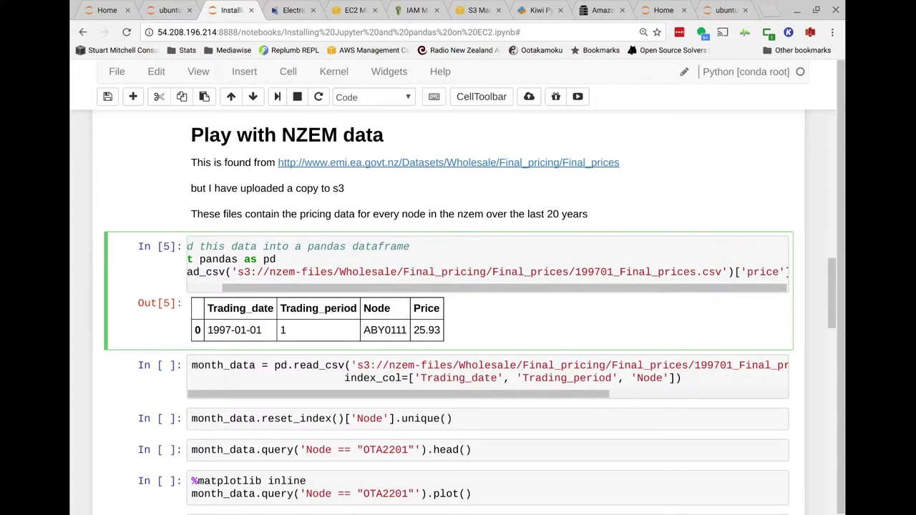
key(BackSpace)
key(BackSpace)
key(BackSpace)
key(BackSpace)
key(BackSpace)
text(Price)
key(shift+Return)
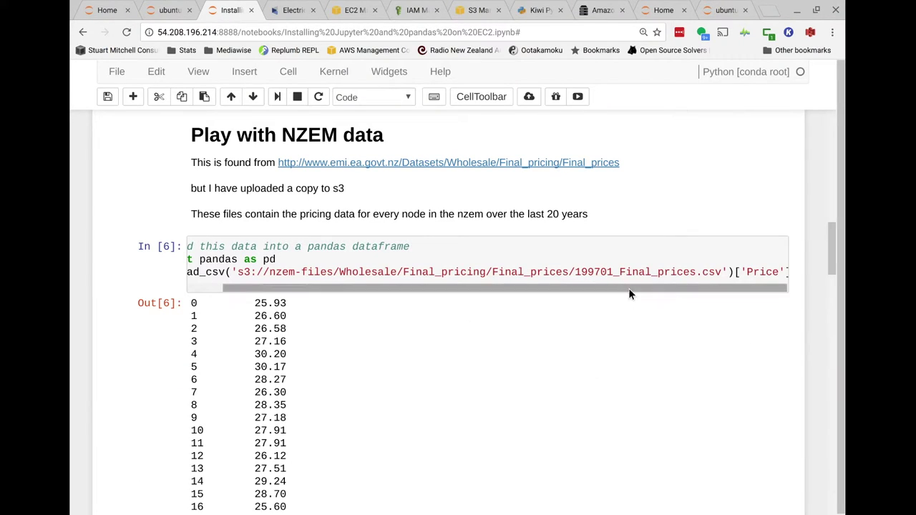
Step: Replace the ['Price'] selection with .head() in the read_csv line, rerun the cell and review the code and preview
click(786, 274)
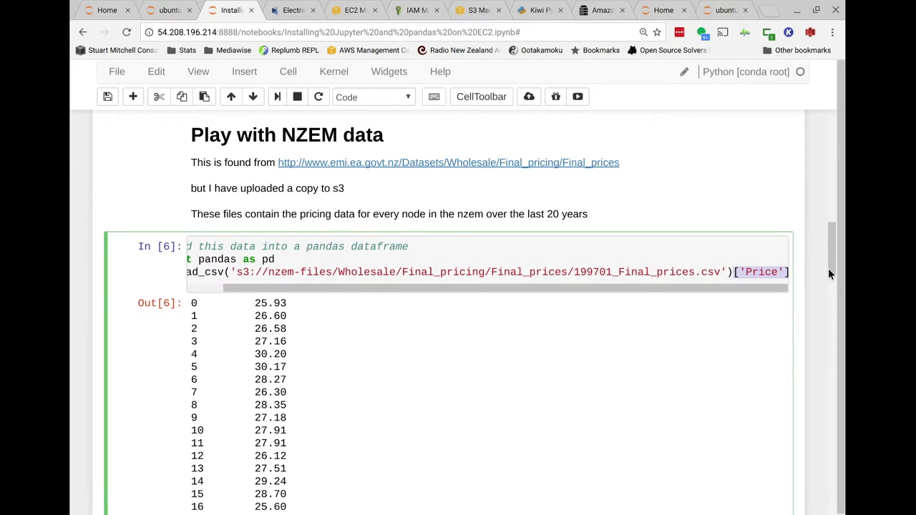
key(BackSpace)
key(BackSpace)
key(BackSpace)
key(BackSpace)
key(BackSpace)
key(BackSpace)
key(BackSpace)
key(BackSpace)
key(BackSpace)
text(.hew)
key(BackSpace)
text(ad())
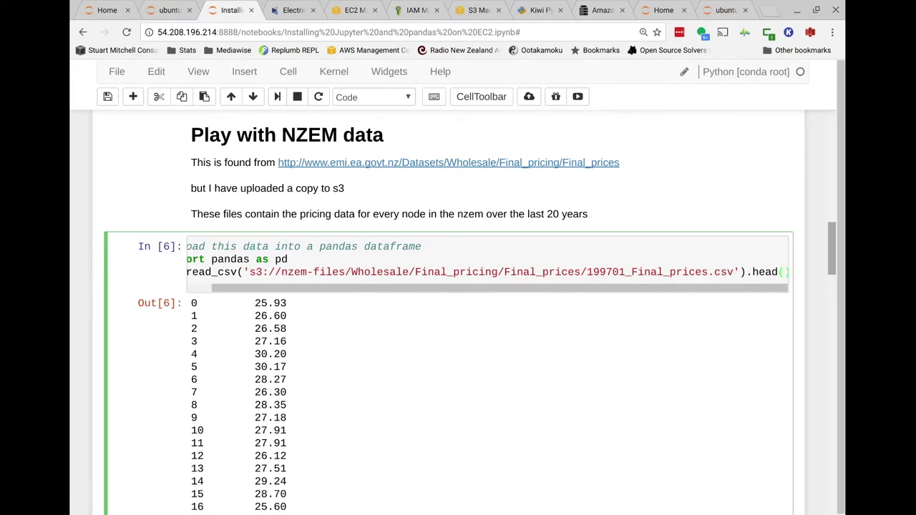
key(shift+Return)
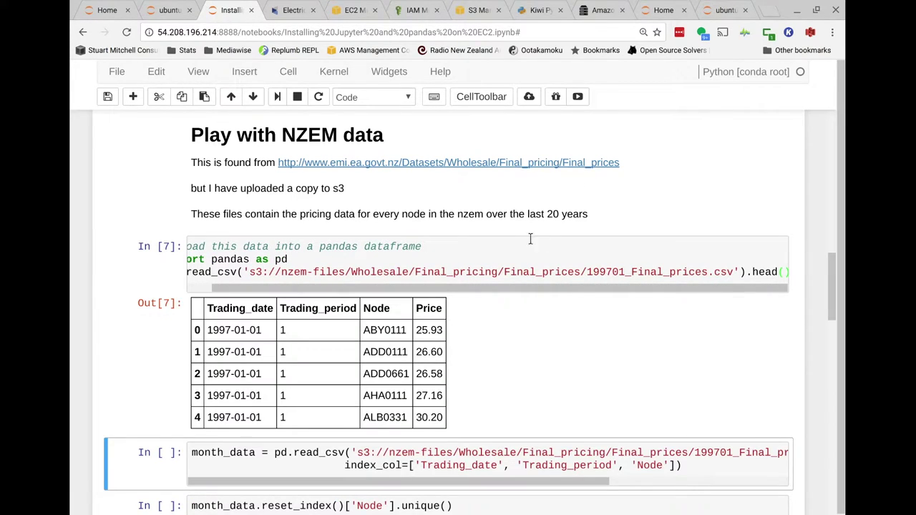
drag(488, 288, 464, 287)
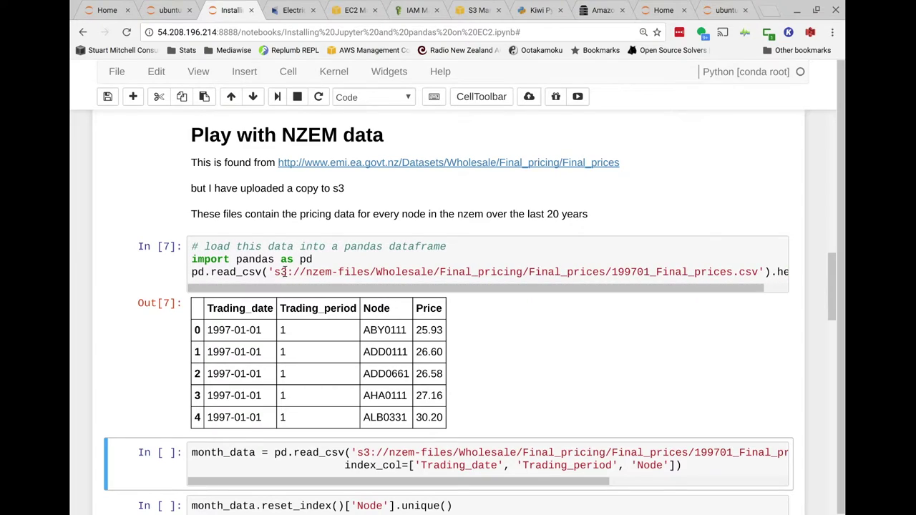
click(346, 247)
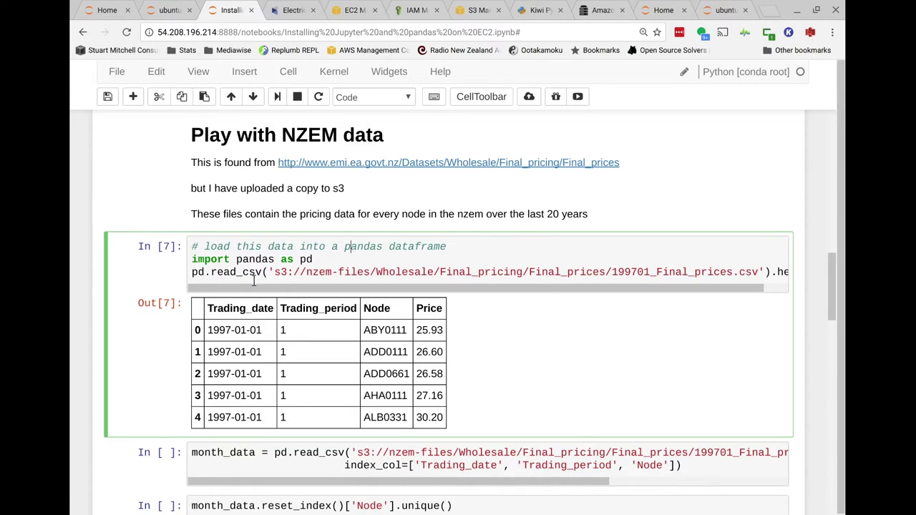
scroll(437, 283, down, 1)
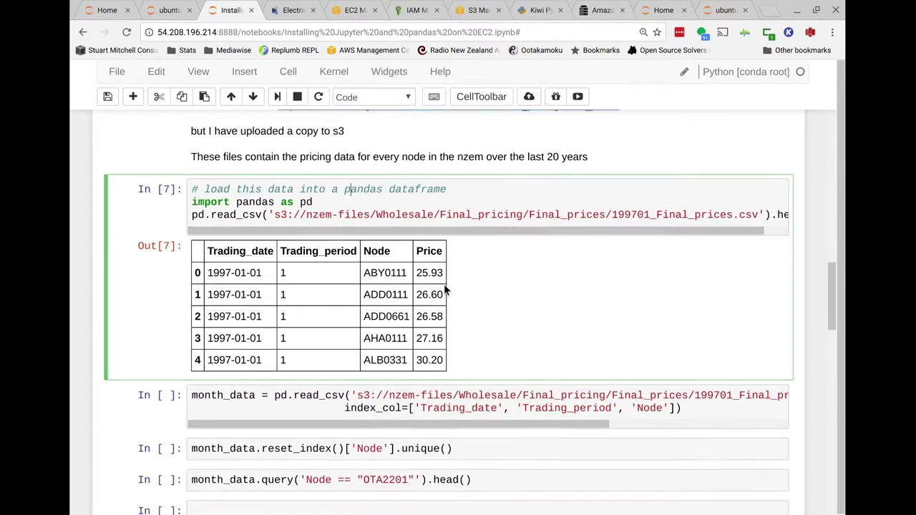
Step: Select the month_data loading cell and review the kernel restart options without choosing any
scroll(444, 284, down, 1)
click(472, 380)
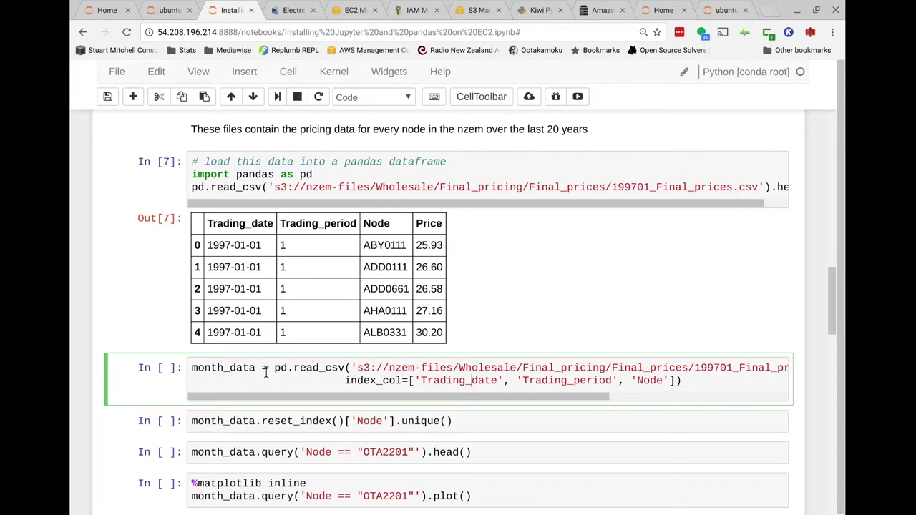
click(334, 73)
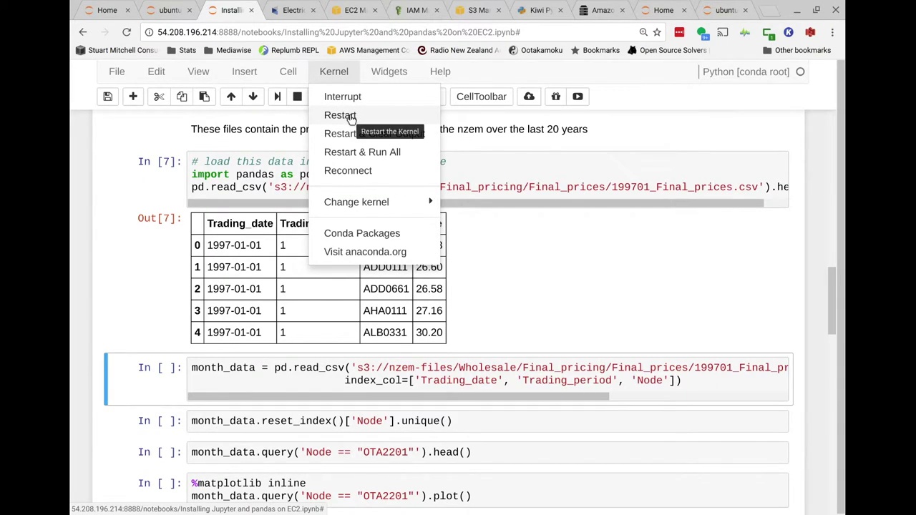
click(340, 77)
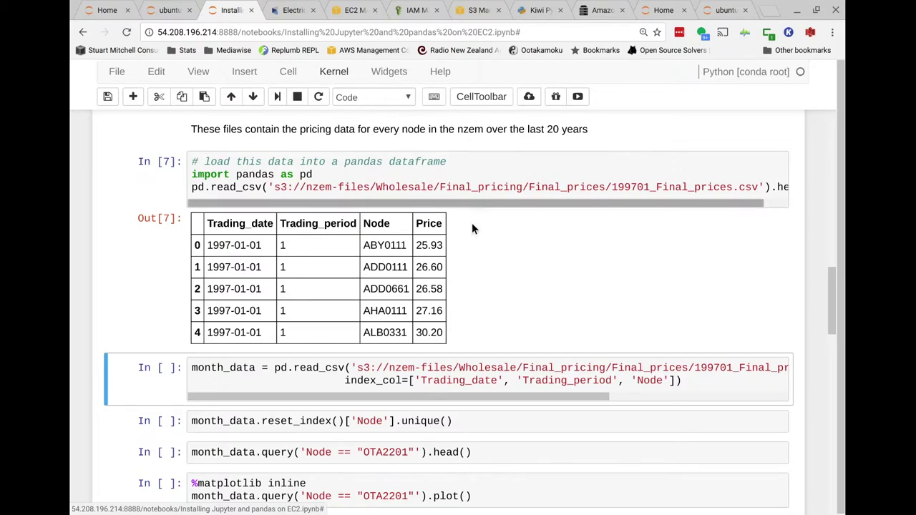
Step: Review the hidden end of the month_data read_csv line and put parse_dates=['Trading_date'] on its own line
click(418, 366)
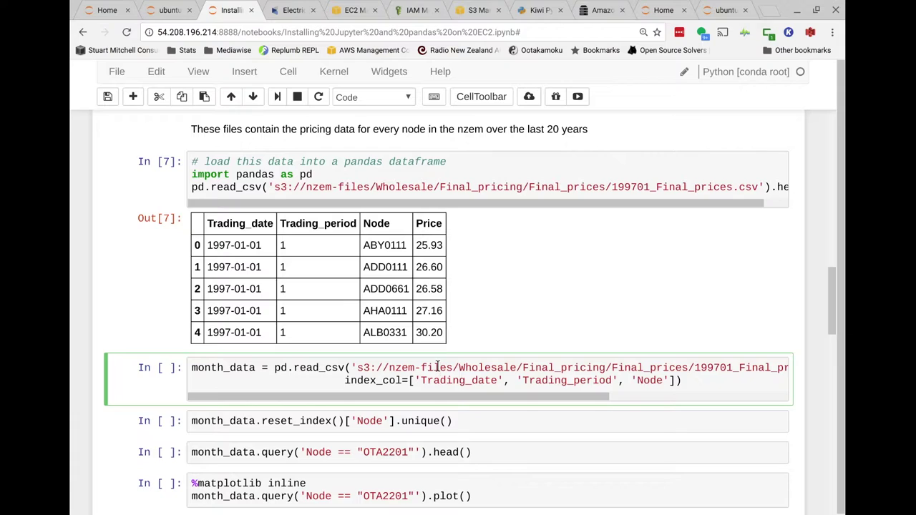
click(437, 367)
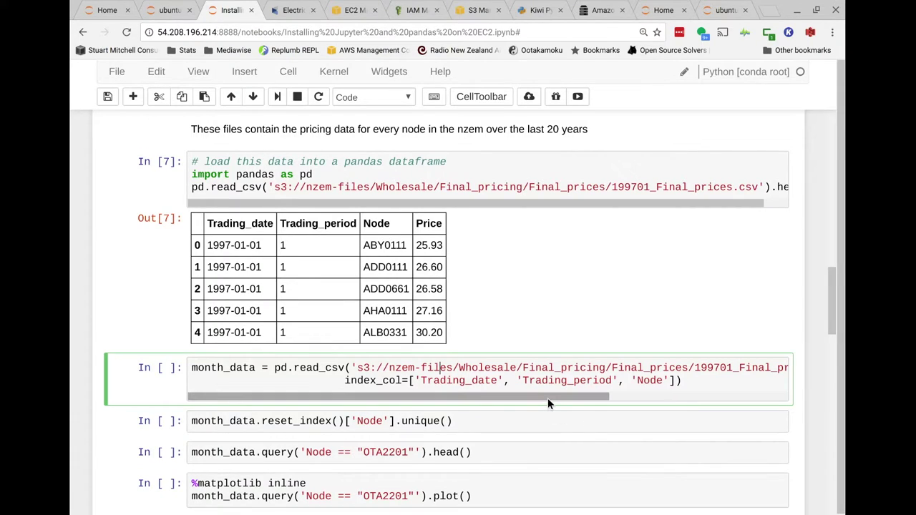
drag(550, 402, 746, 423)
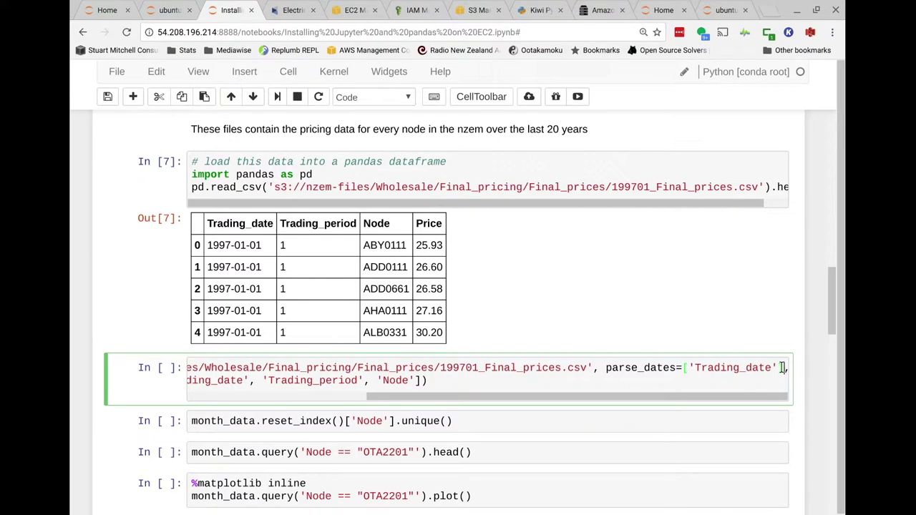
drag(783, 367, 614, 363)
drag(556, 395, 765, 409)
click(605, 368)
key(Return)
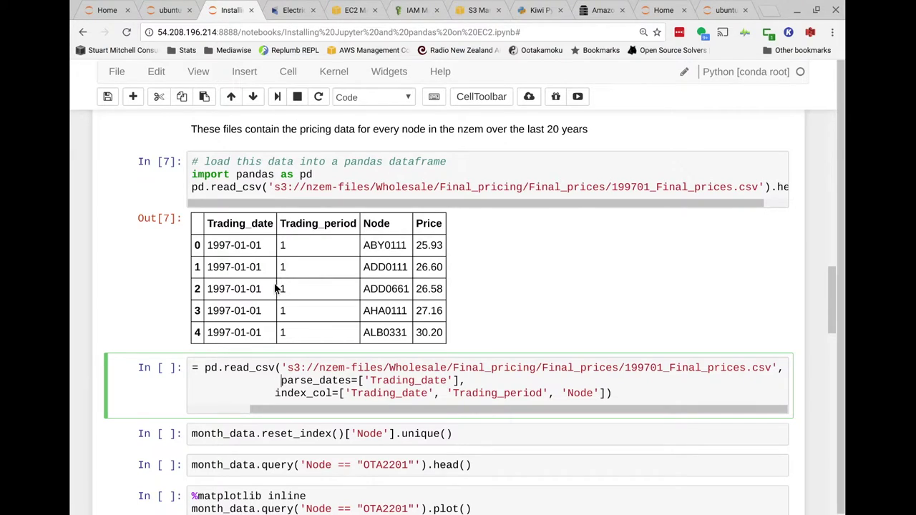
Step: Highlight the parse_dates line and run the cell to load the January 1997 prices into month_data
triple_click(312, 381)
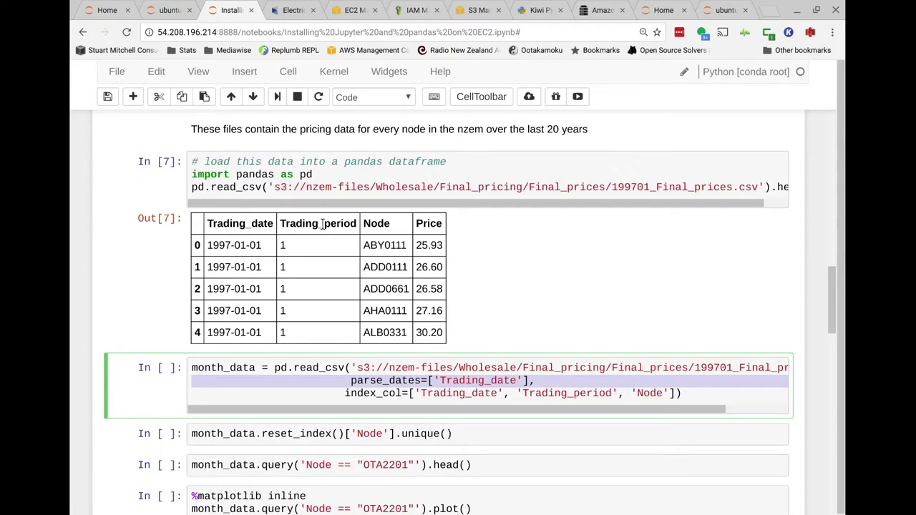
click(690, 393)
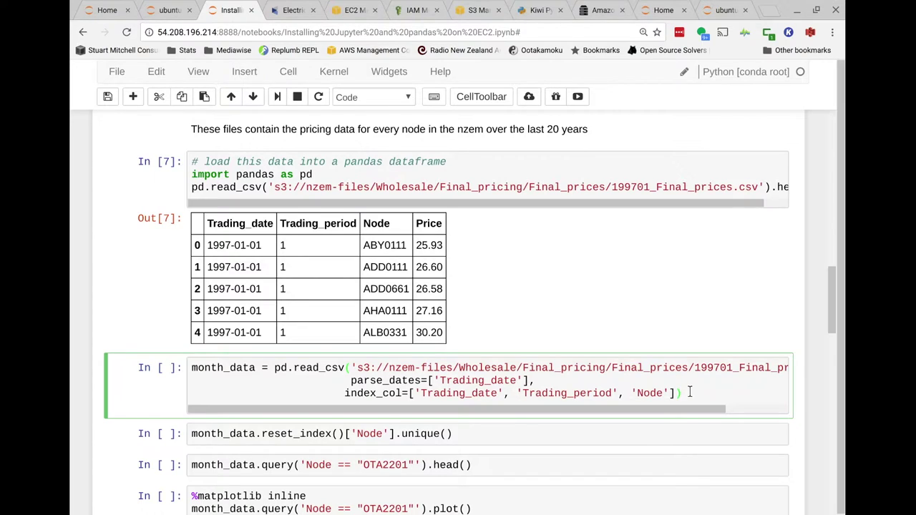
key(shift+Return)
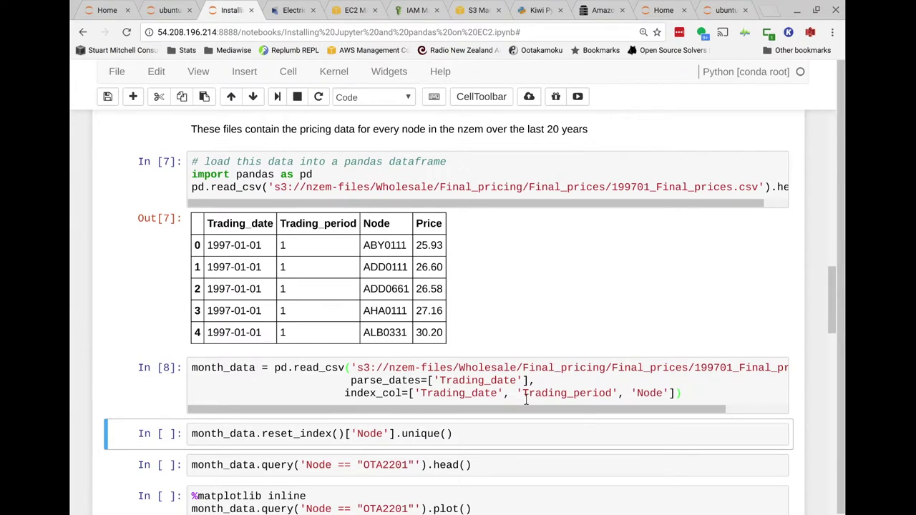
Step: Insert a cell directly below the month_data loading cell, run month_data in it and examine the indexed table
click(135, 97)
click(230, 96)
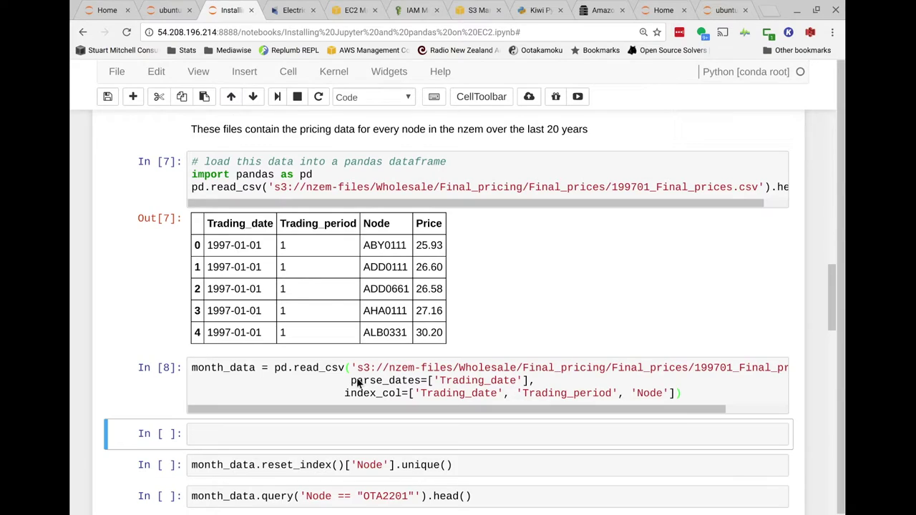
click(348, 435)
text(month)
key(BackSpace)
key(BackSpace)
text(nth_da)
key(shift+Return)
scroll(471, 358, down, 2)
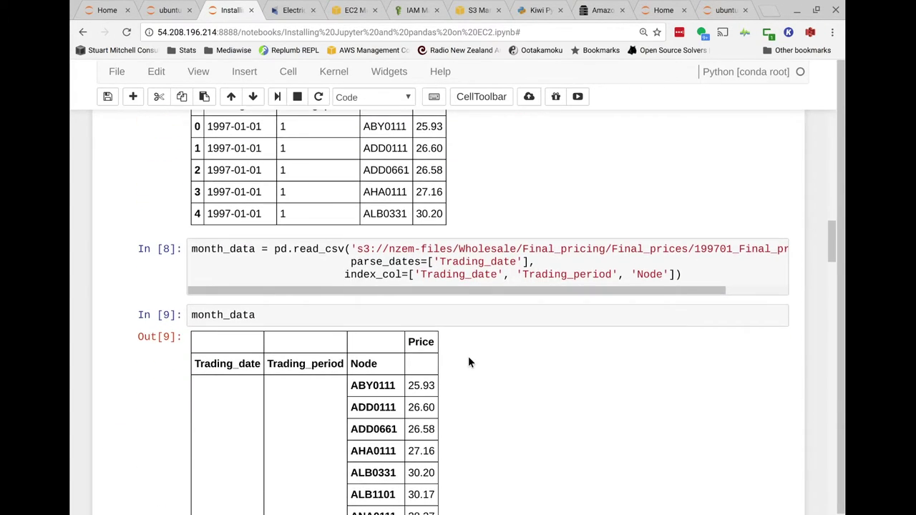
scroll(468, 356, down, 2)
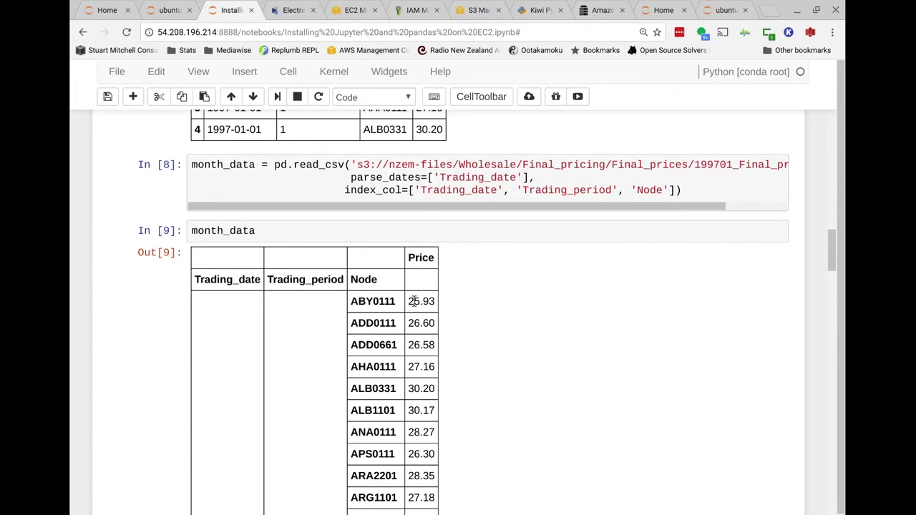
Step: Try to select the column with month_data['Node'] in the inserted cell, and remove that cell
click(262, 236)
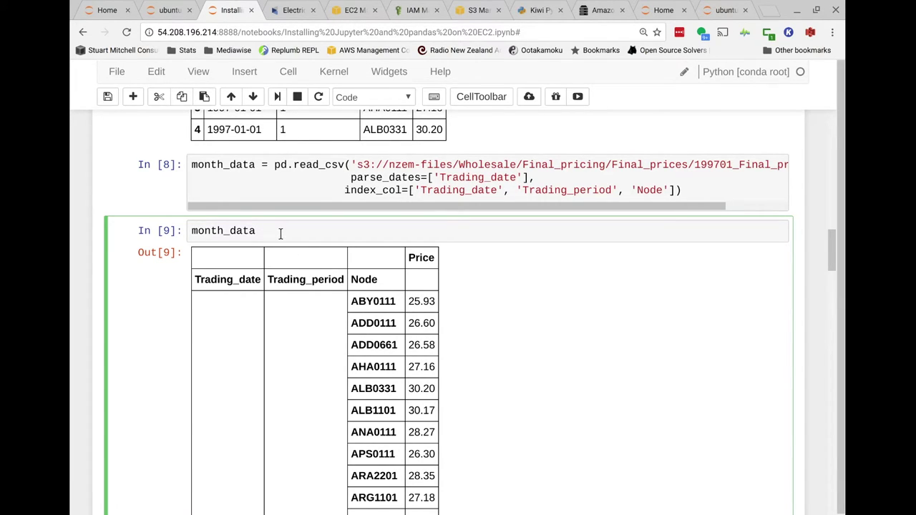
text(['Node')
key(shift+Return)
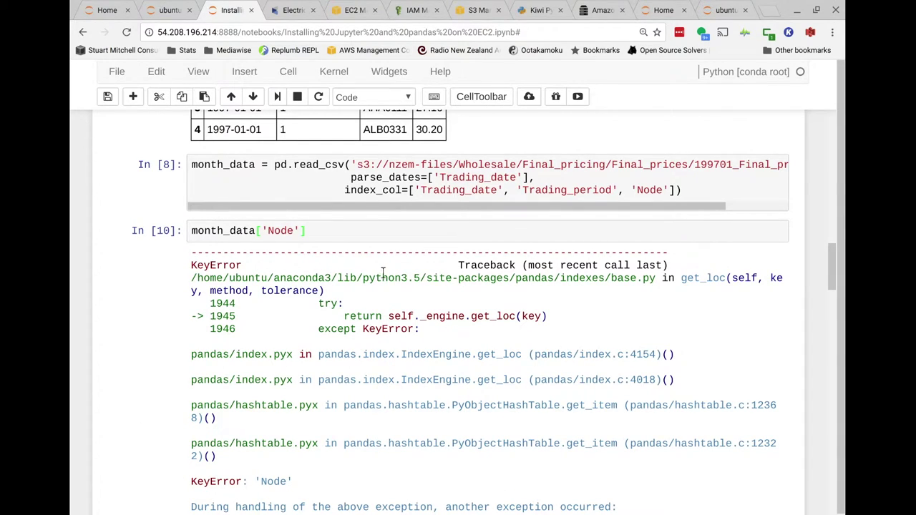
click(324, 233)
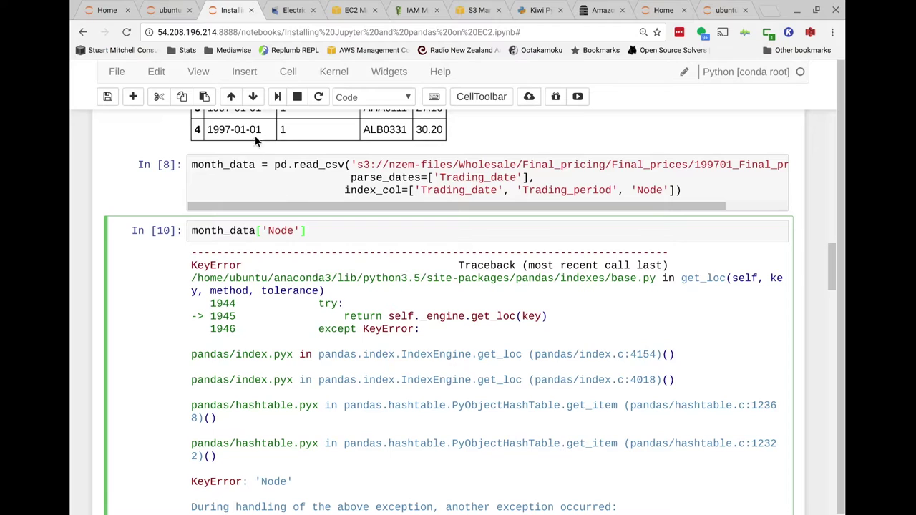
click(164, 98)
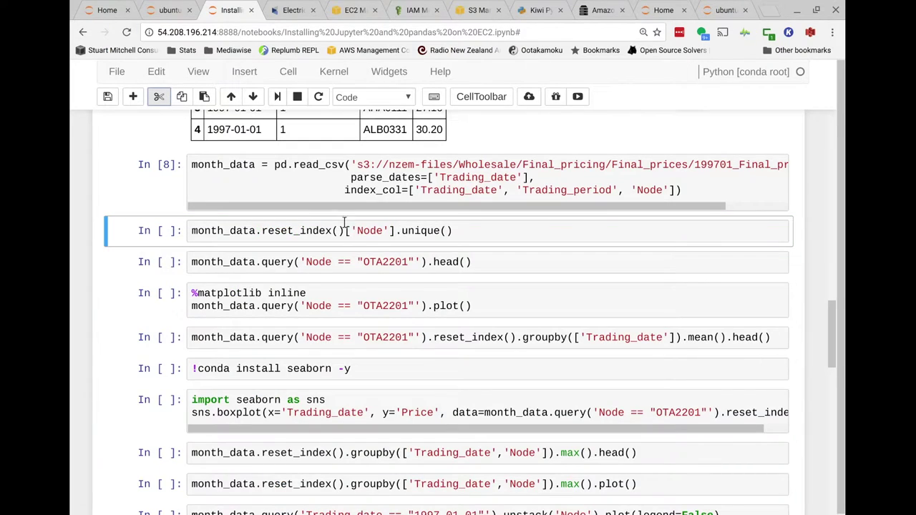
Step: Highlight reset_index() in the unique-nodes cell, run the cell and look through the array of node names
drag(346, 230, 262, 231)
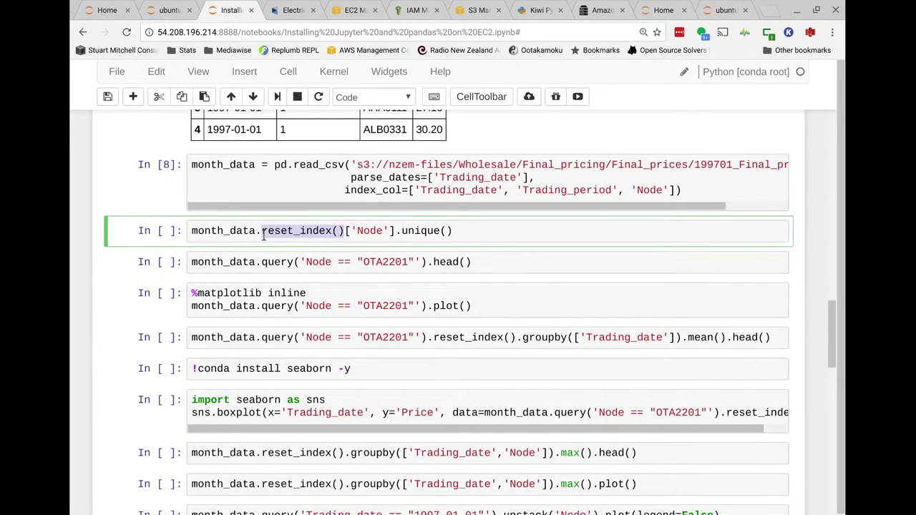
click(472, 230)
key(shift+Return)
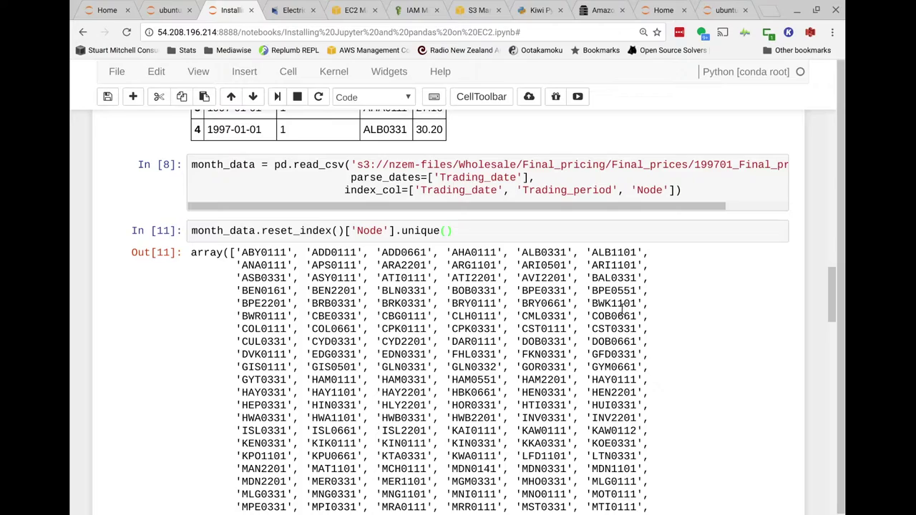
scroll(616, 313, down, 5)
scroll(615, 312, down, 6)
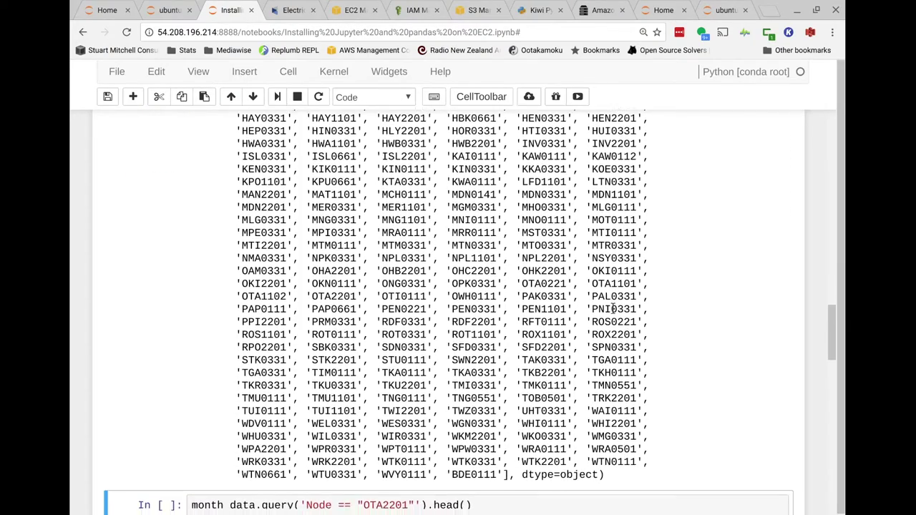
scroll(614, 309, up, 3)
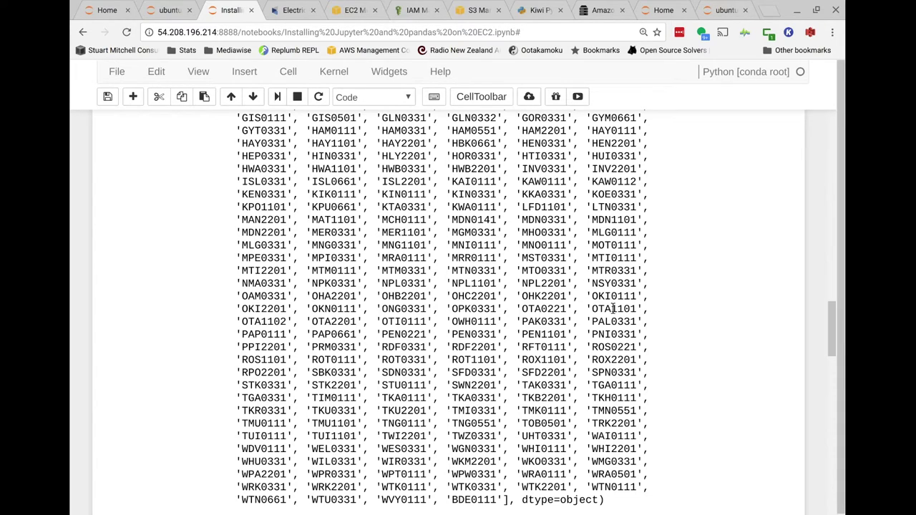
scroll(615, 298, down, 5)
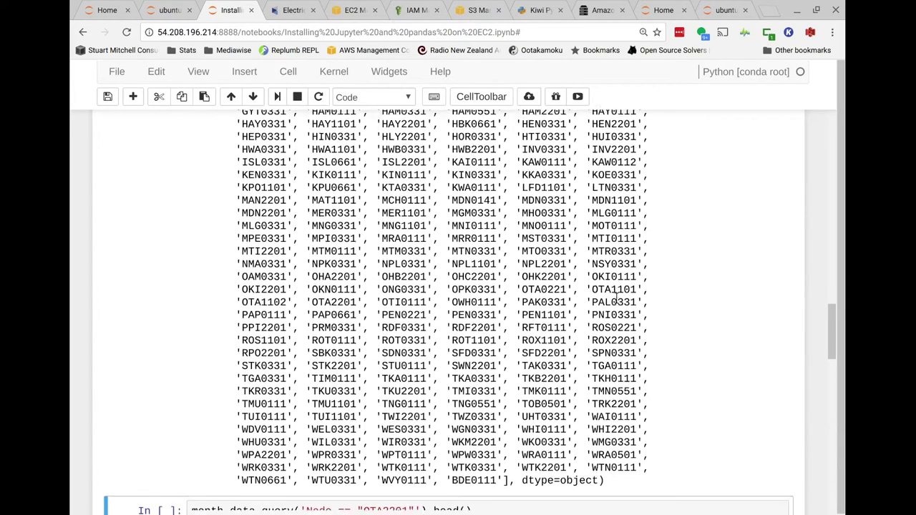
Step: Review the 'Node == "OTA2201"' filter against the earlier data, run its .head() query cell and highlight the node entries in the output
click(479, 354)
drag(301, 346, 419, 345)
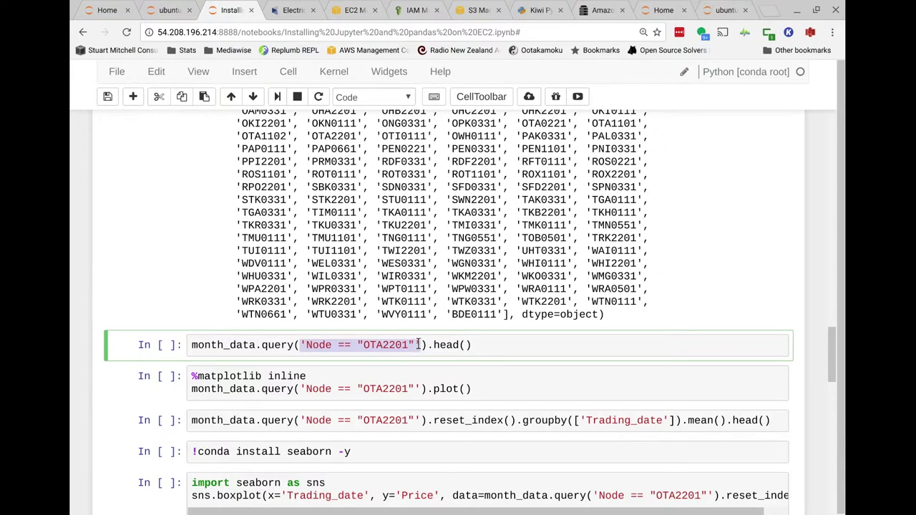
click(486, 345)
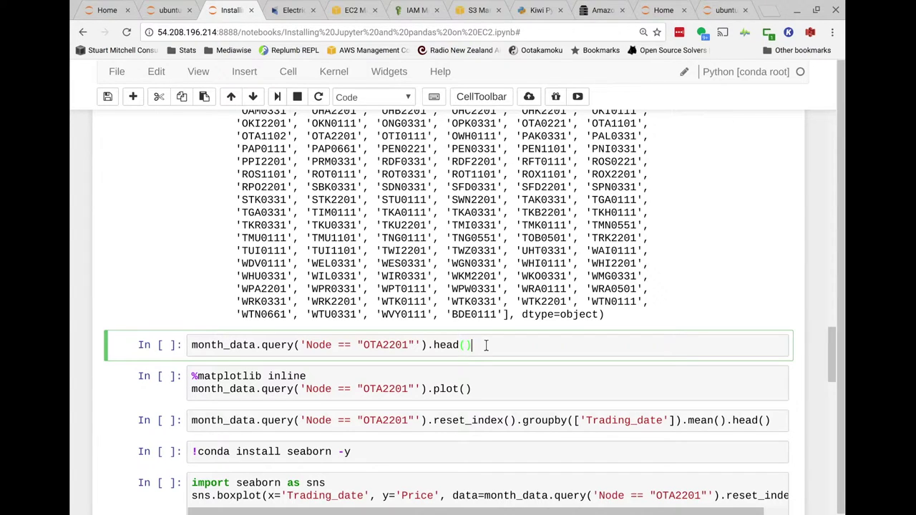
scroll(485, 345, up, 15)
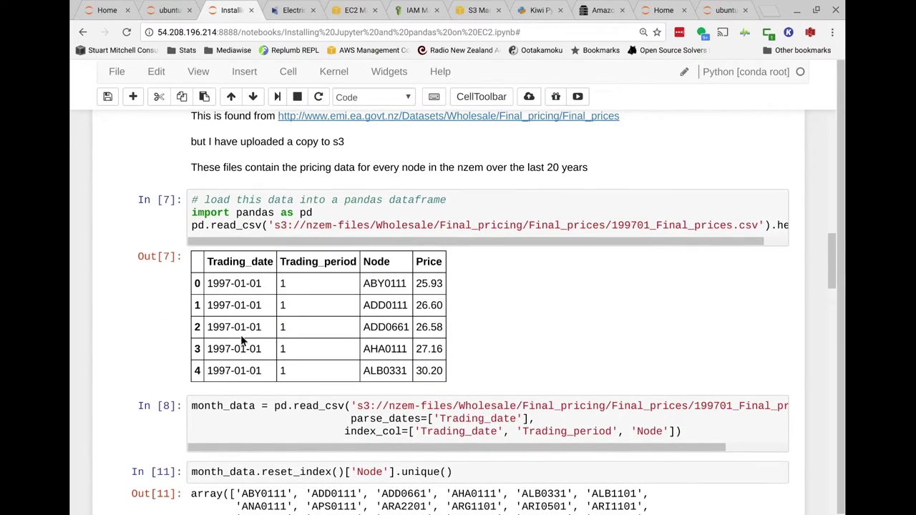
scroll(442, 384, down, 1)
scroll(444, 385, down, 6)
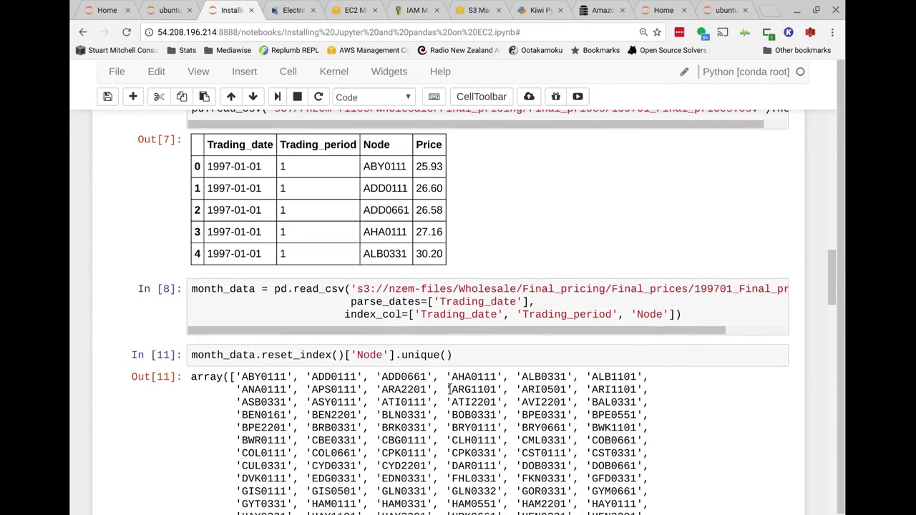
scroll(449, 388, down, 10)
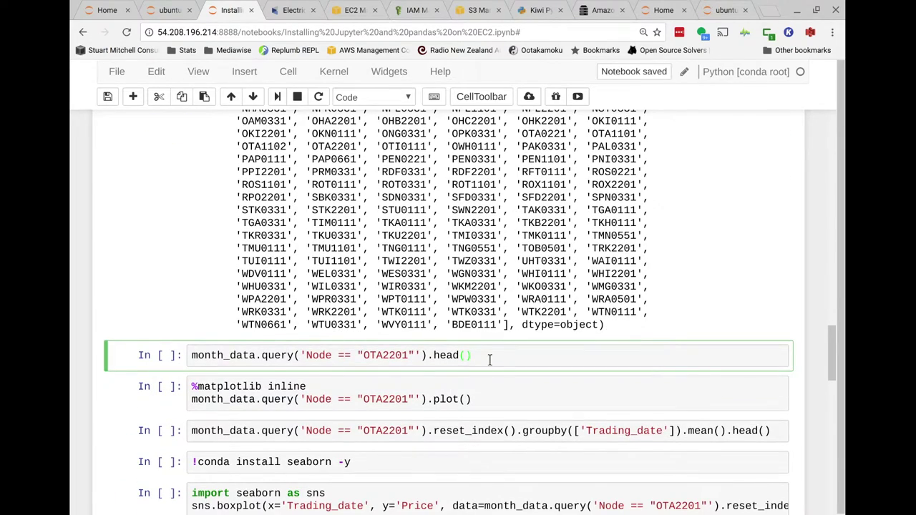
key(shift+Return)
scroll(556, 383, down, 3)
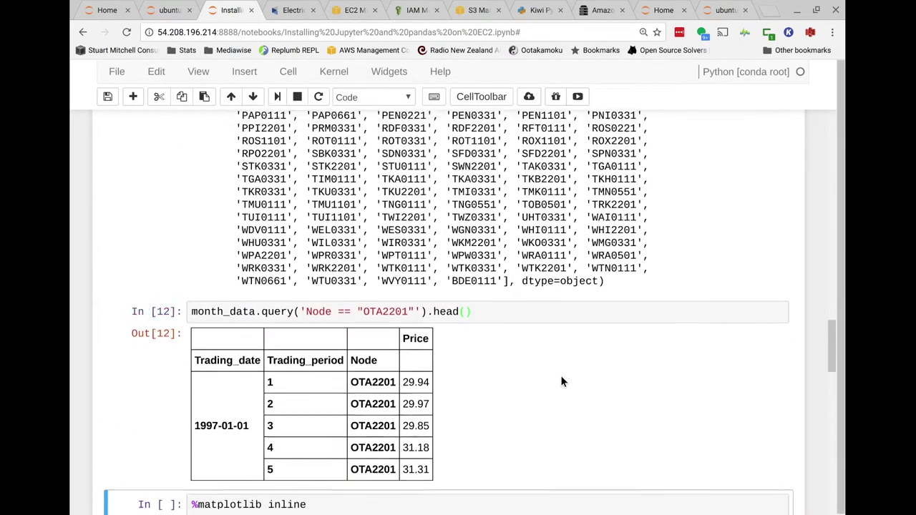
double_click(361, 306)
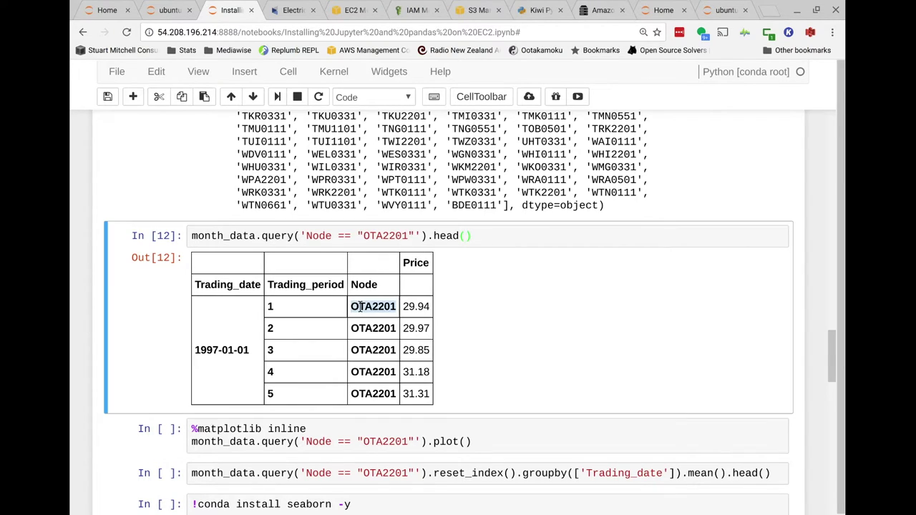
double_click(371, 323)
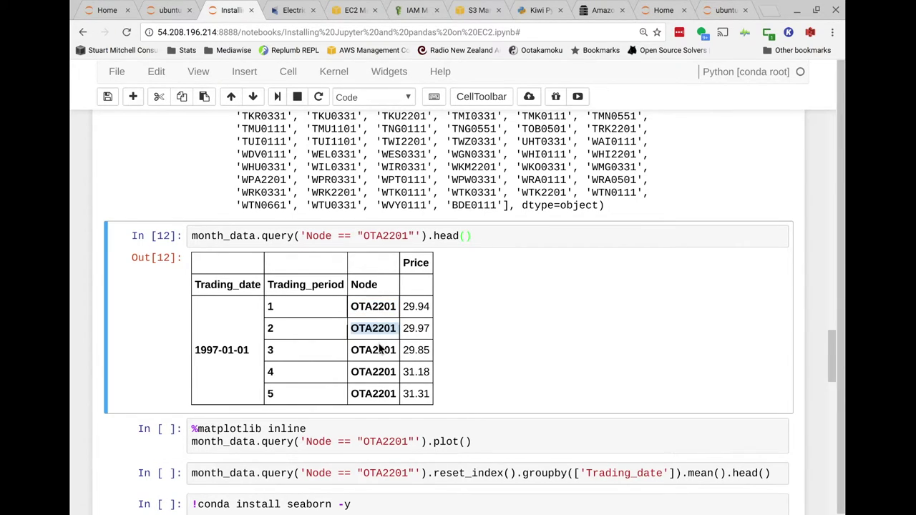
double_click(380, 349)
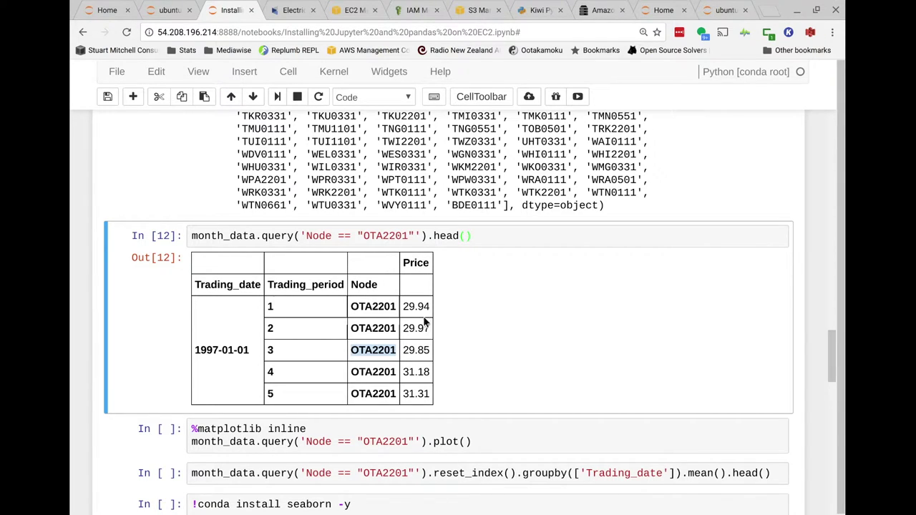
Step: Run the %matplotlib inline cell to plot the OTA2201 prices, and highlight its magic line and the AxesSubplot output text
scroll(464, 290, down, 2)
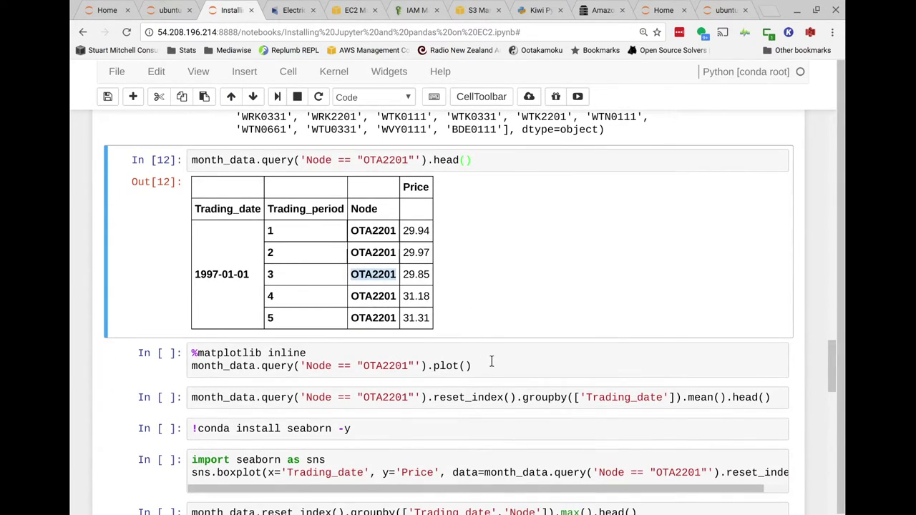
click(492, 364)
key(shift+Return)
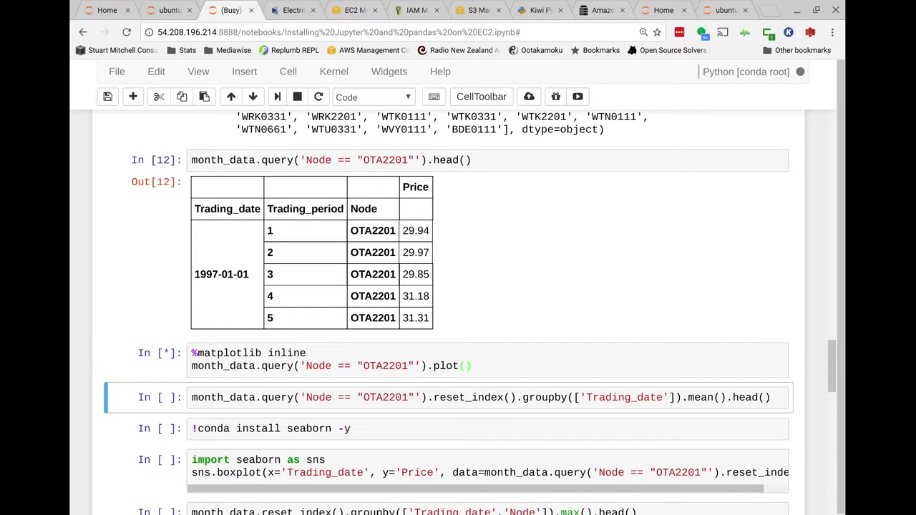
scroll(655, 333, down, 5)
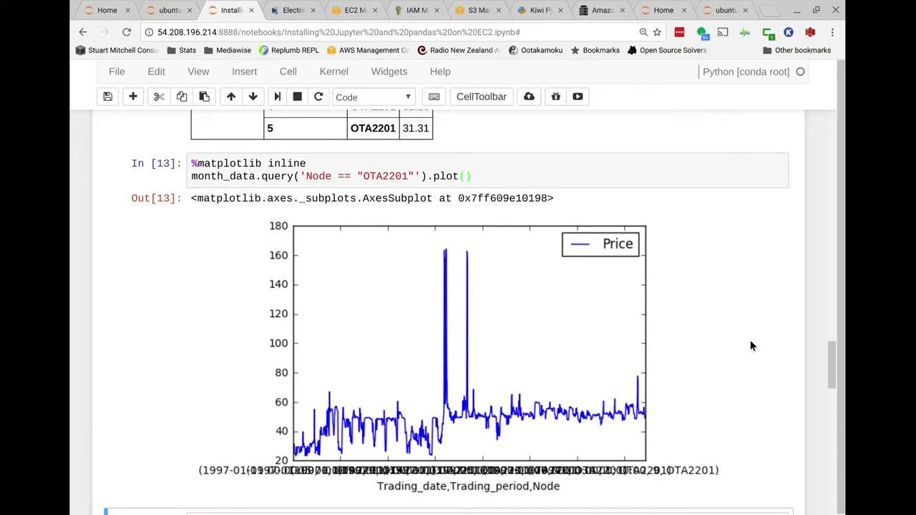
click(267, 164)
triple_click(267, 164)
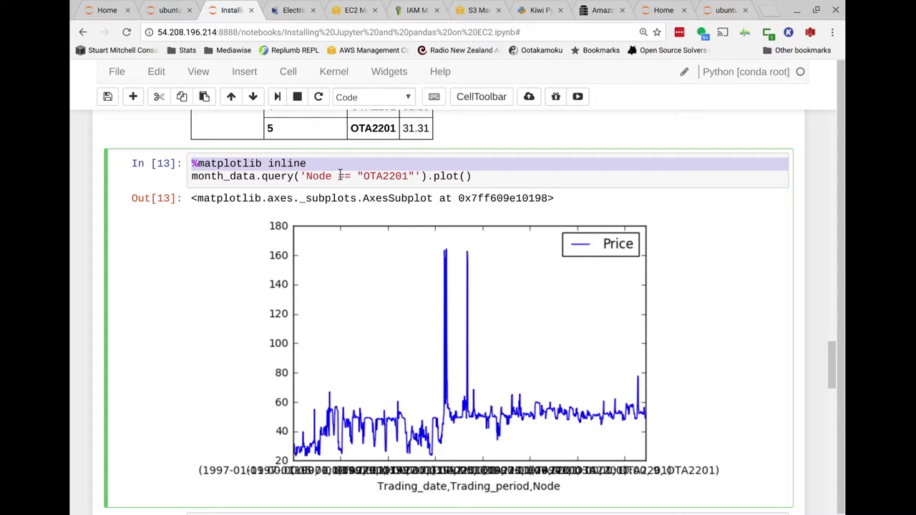
click(346, 165)
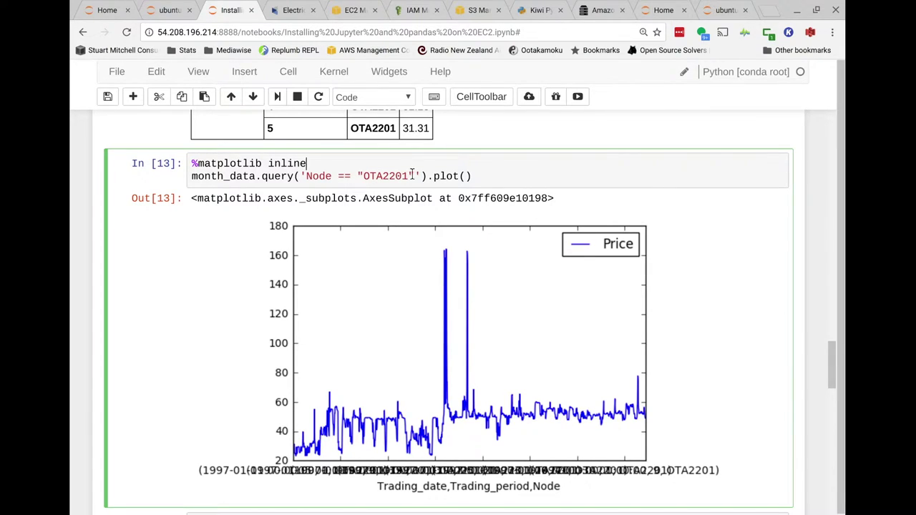
drag(192, 199, 559, 206)
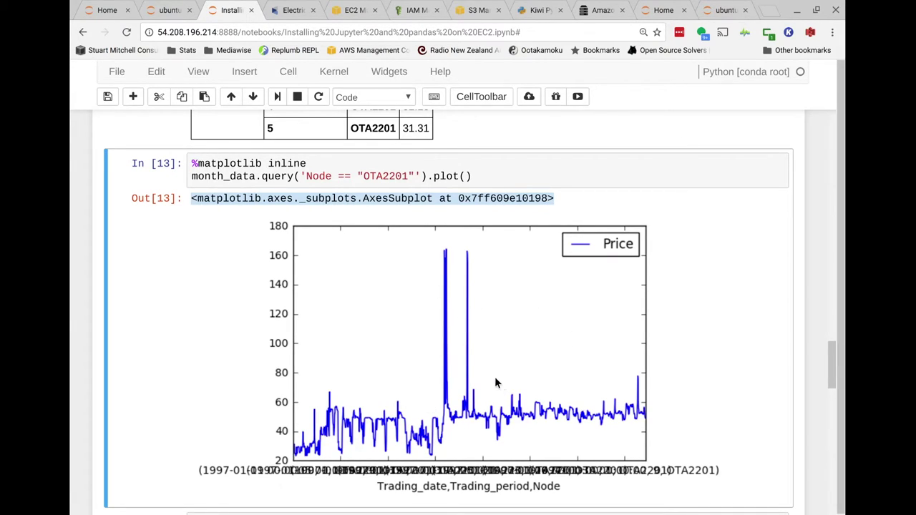
click(539, 200)
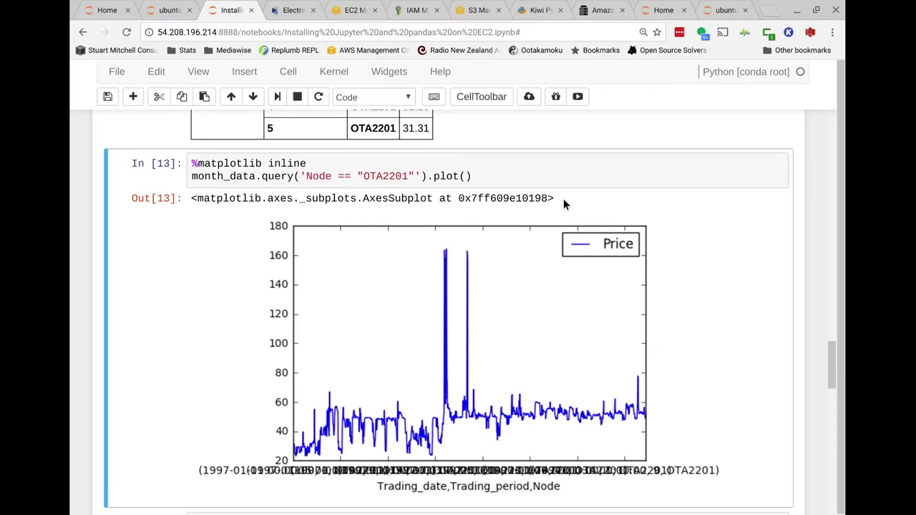
Step: Examine the OTA2201 price plot, its plot call and the indexed table of the first rows above it
click(523, 172)
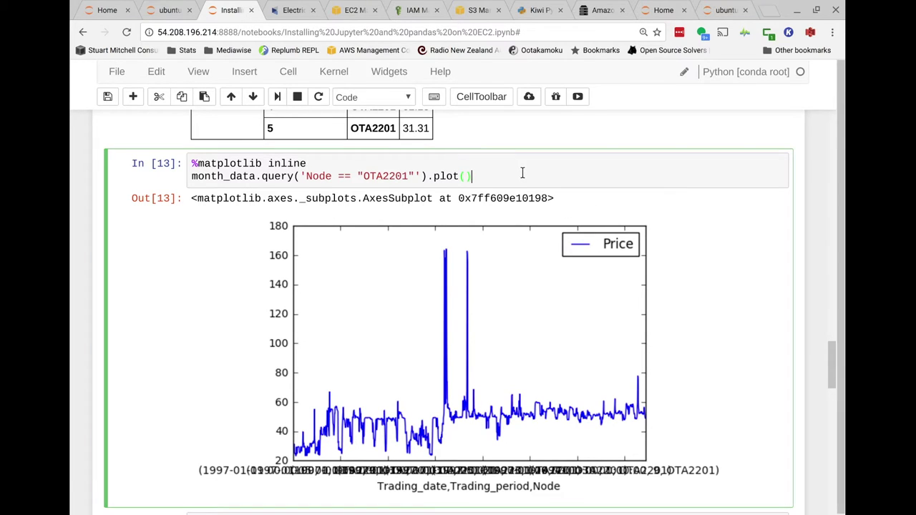
scroll(523, 169, down, 2)
scroll(519, 180, up, 2)
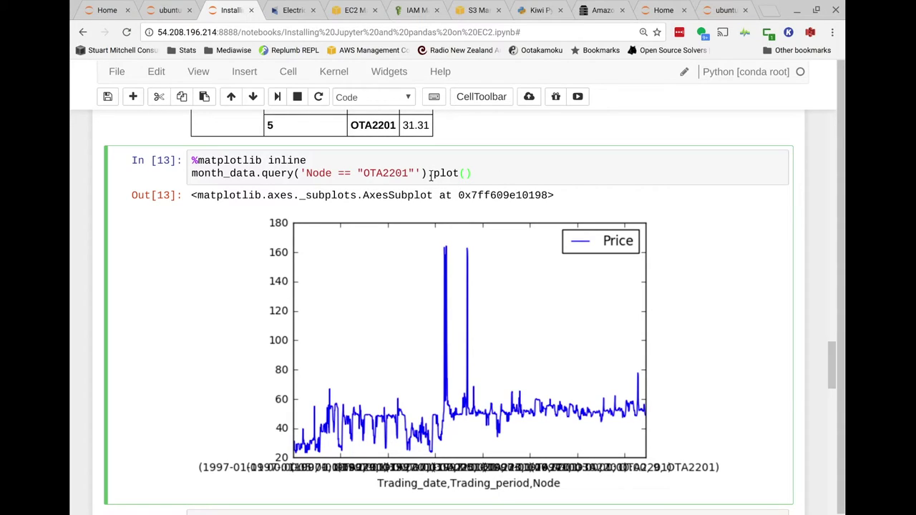
drag(429, 175, 455, 169)
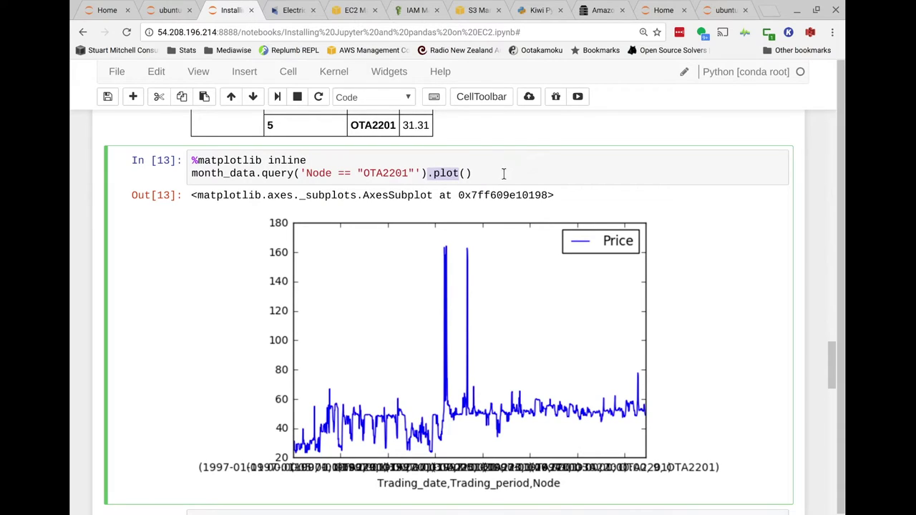
scroll(447, 195, up, 1)
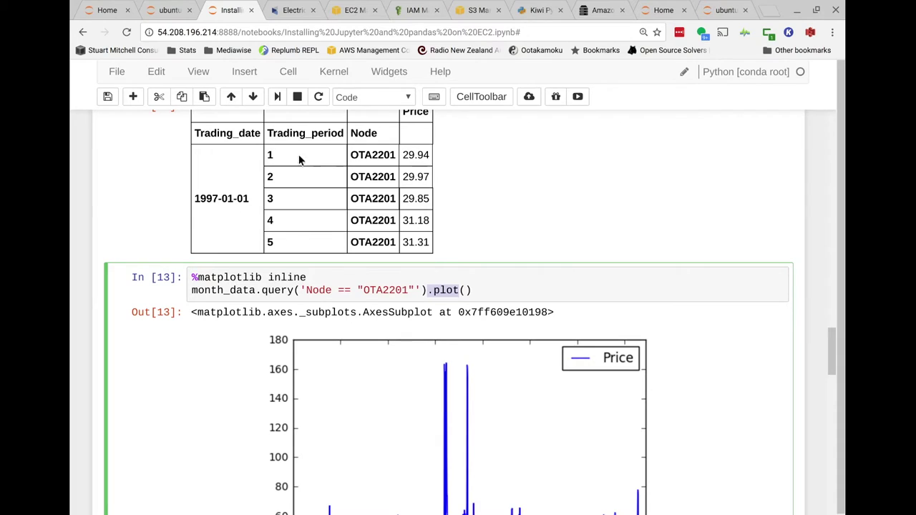
scroll(481, 208, up, 1)
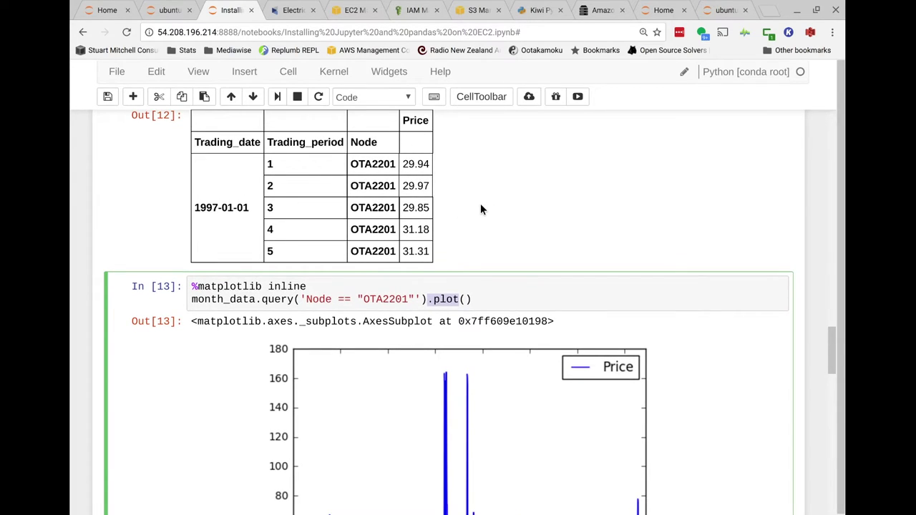
scroll(480, 209, down, 5)
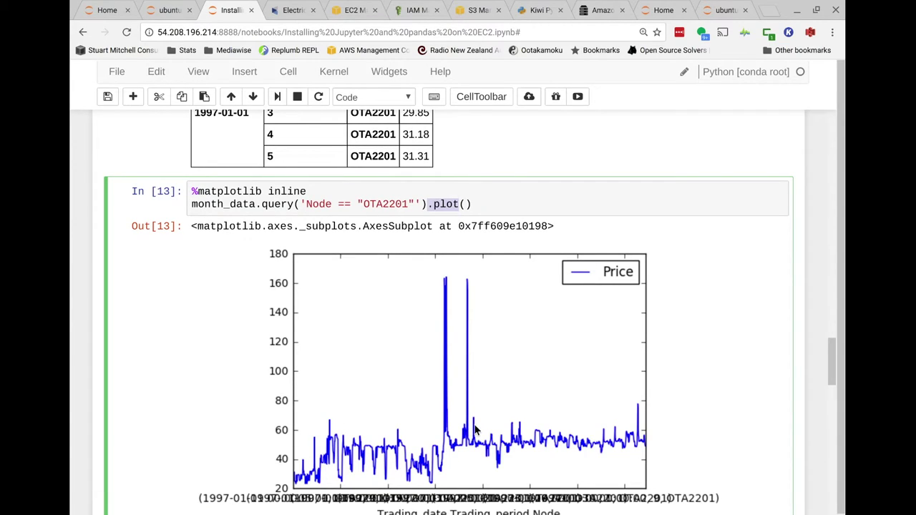
scroll(467, 190, up, 5)
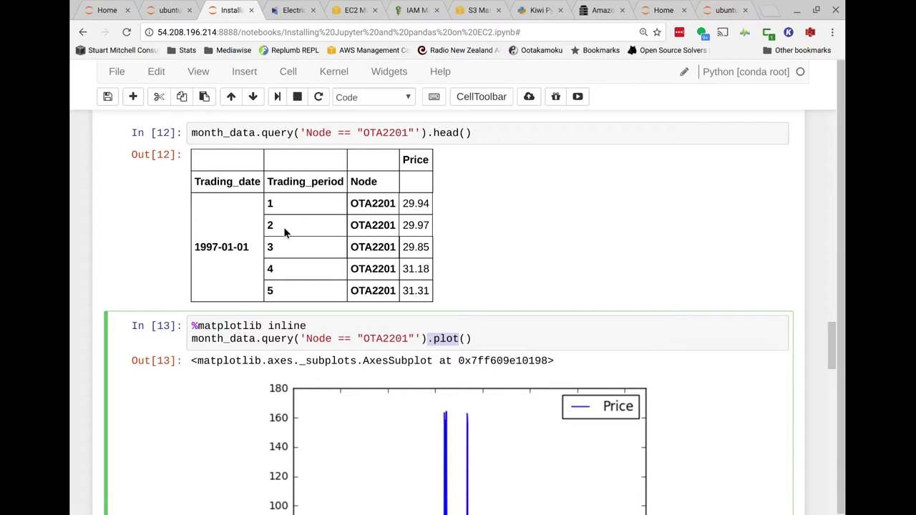
scroll(429, 244, down, 2)
Step: Insert a .reset_index() call between the OTA2201 query and .plot() in the matplotlib cell
click(464, 276)
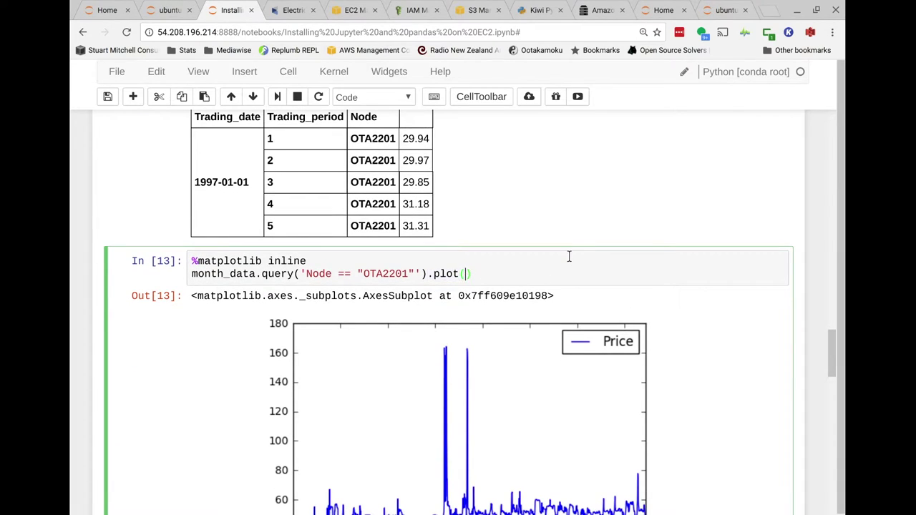
scroll(569, 256, up, 1)
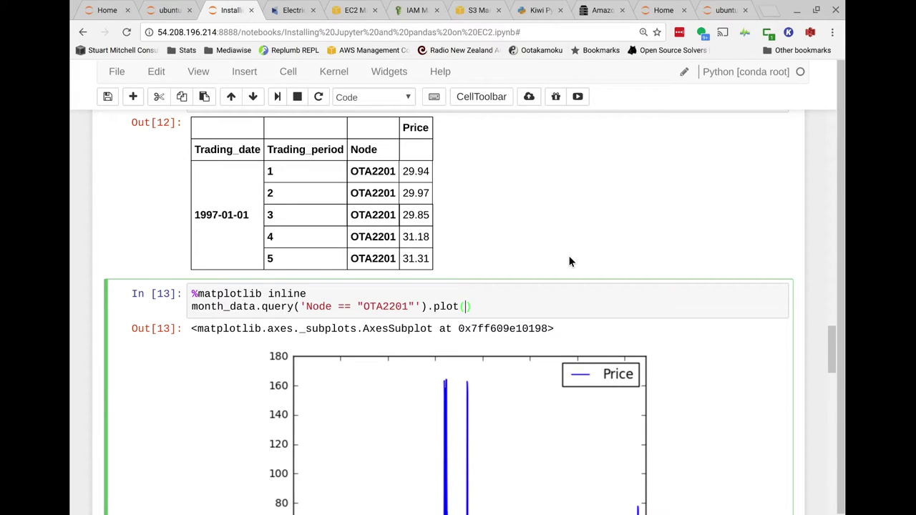
key(Left)
key(Left)
key(Left)
key(Left)
key(Left)
key(Left)
text(.rese)
text(t_inde)
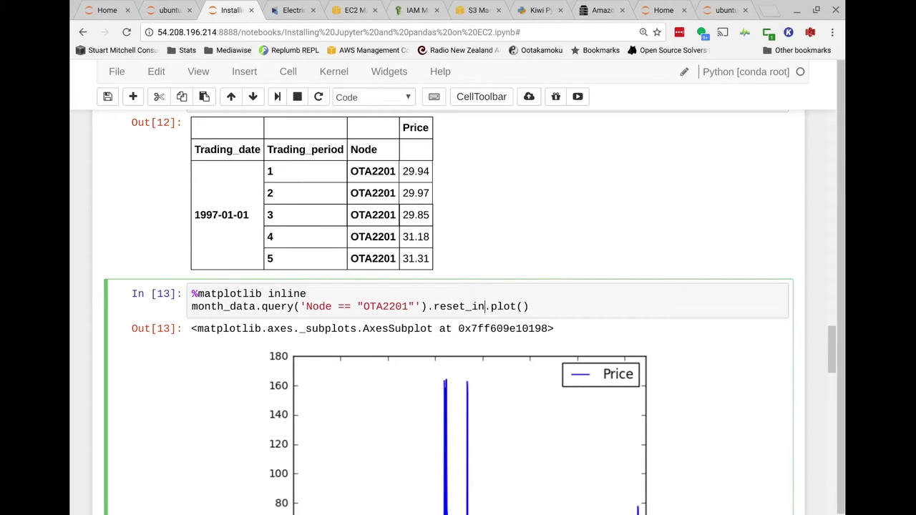
text(x())
Step: Give the plot call the arguments x='Trading_period', y='Price' and run the cell to view the resulting chart
key(Right)
key(Right)
key(Right)
key(Right)
key(Right)
key(Right)
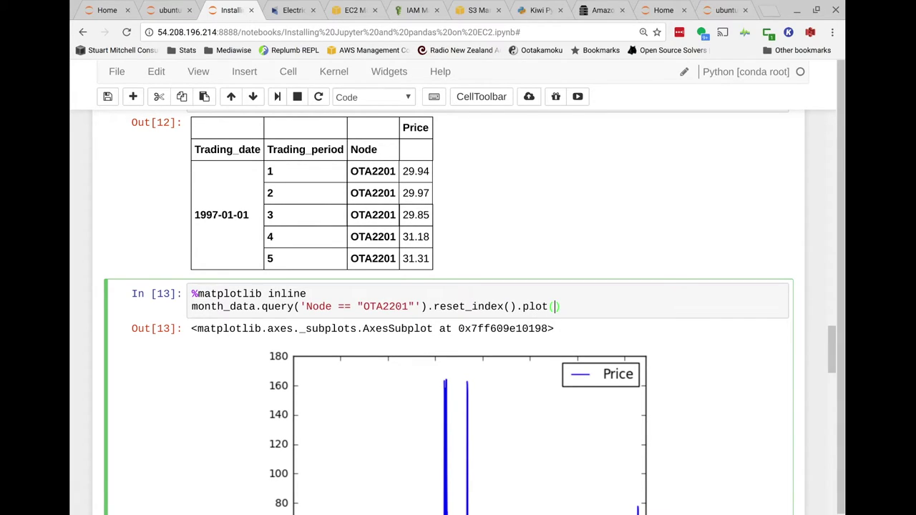
text(x='trad)
key(BackSpace)
key(BackSpace)
key(BackSpace)
key(BackSpace)
text(Trading_period)
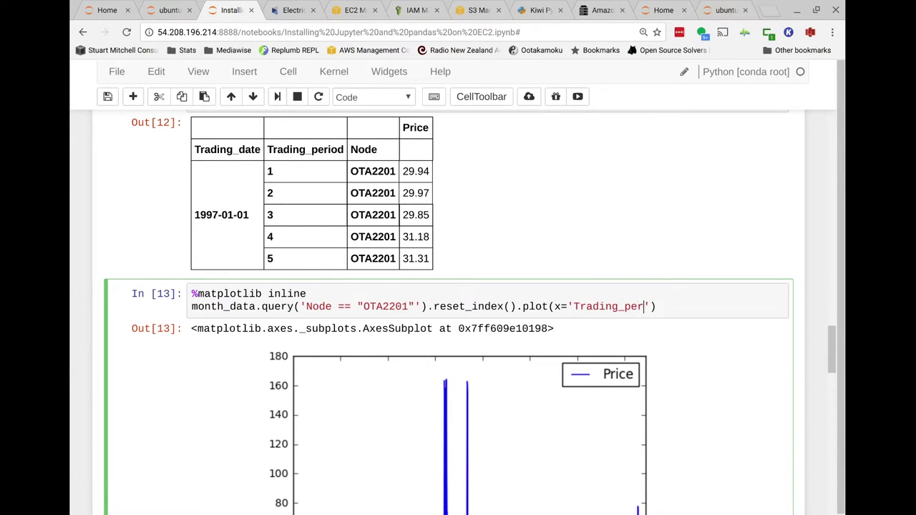
key(Right)
text(, y='Price)
key(shift+Return)
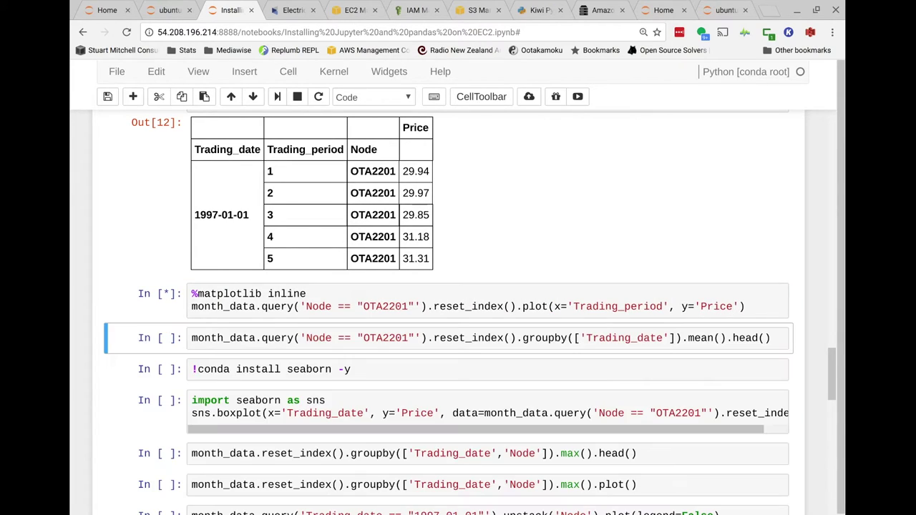
scroll(555, 261, down, 4)
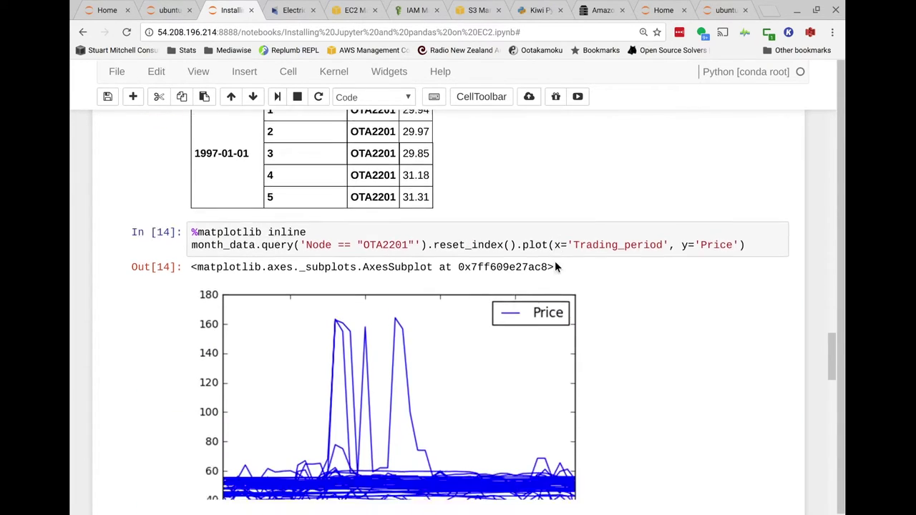
scroll(563, 271, down, 1)
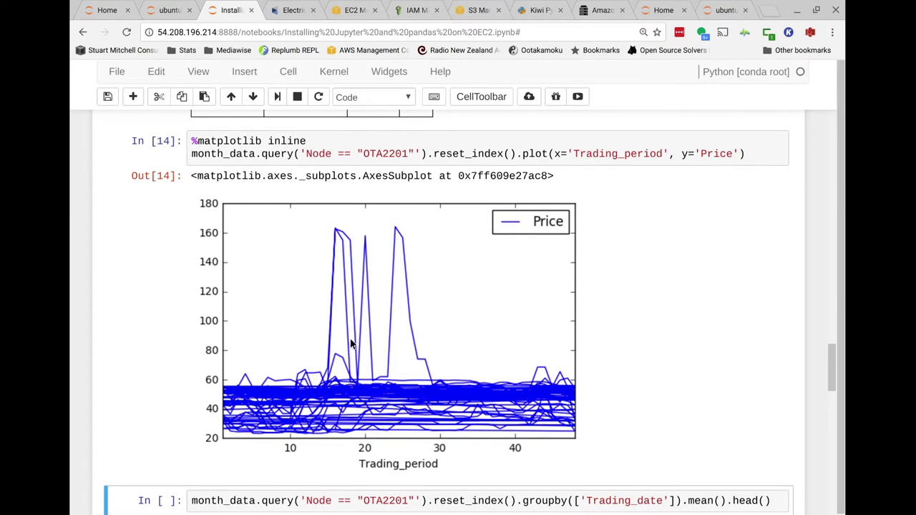
Step: Remove .reset_index() and the x and y arguments from the OTA2201 plot line and rerun the cell
scroll(723, 224, up, 2)
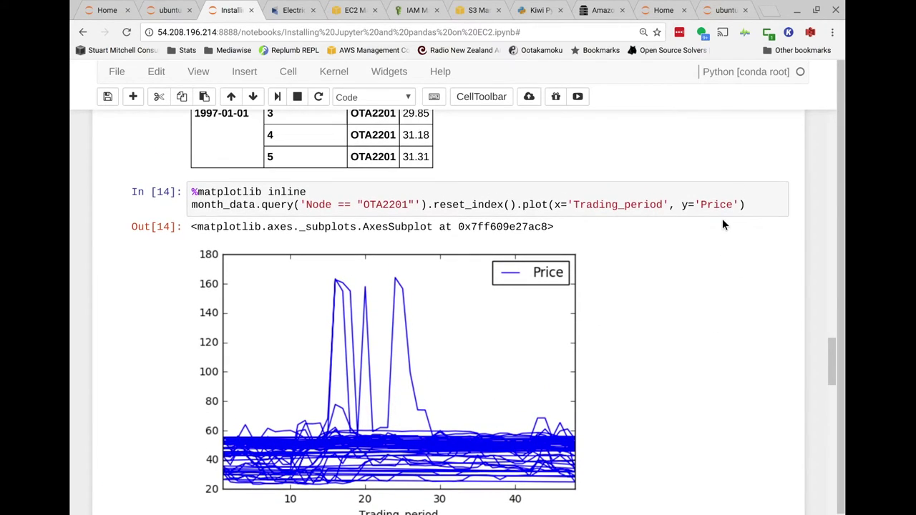
scroll(701, 210, up, 1)
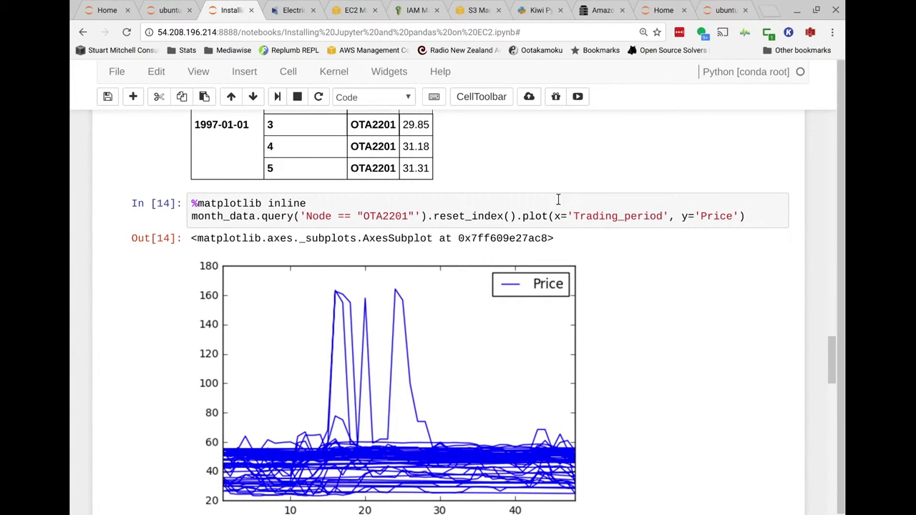
drag(516, 216, 429, 214)
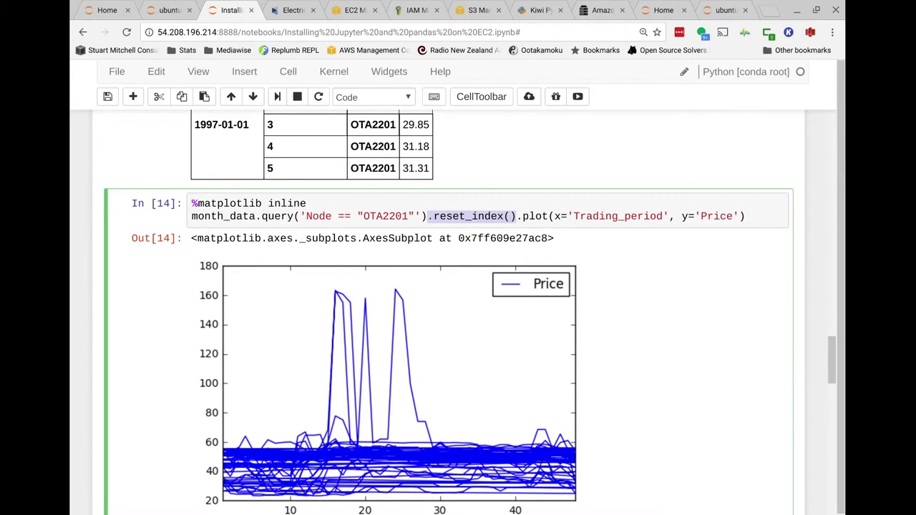
key(BackSpace)
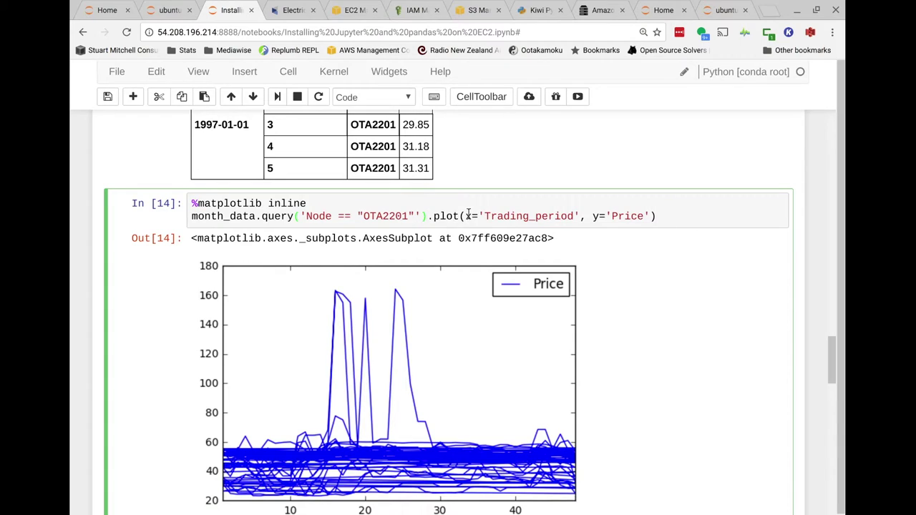
drag(466, 216, 649, 216)
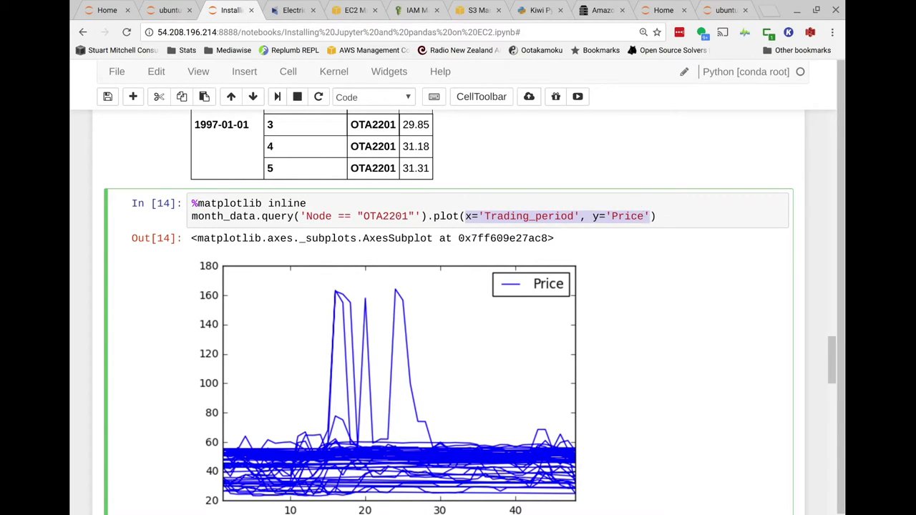
key(BackSpace)
key(shift+Return)
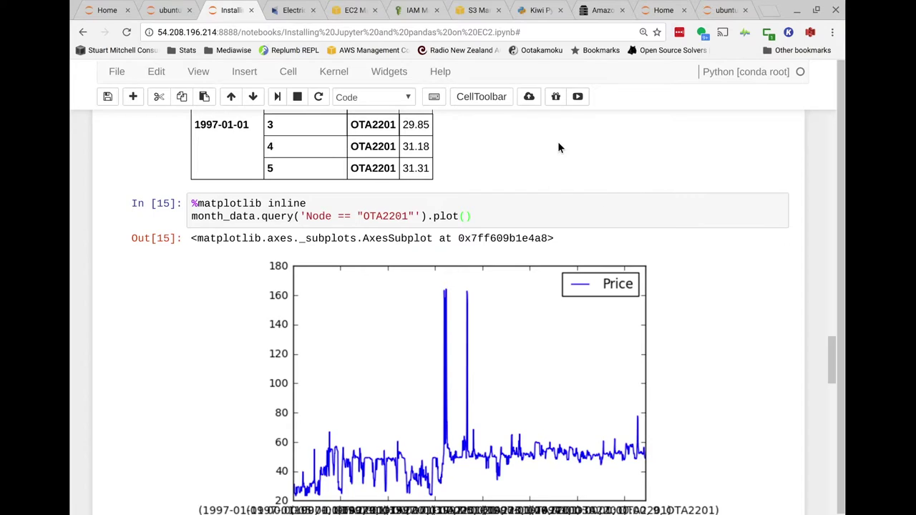
key(shift+Return)
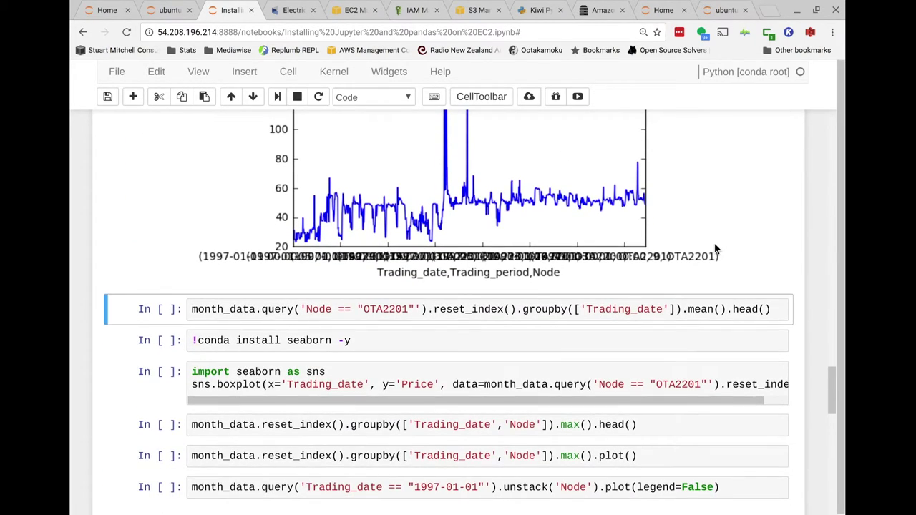
Step: Review and run the cell that groups the OTA2201 data by Trading_date and shows the first rows of the means
click(771, 309)
drag(519, 311, 683, 312)
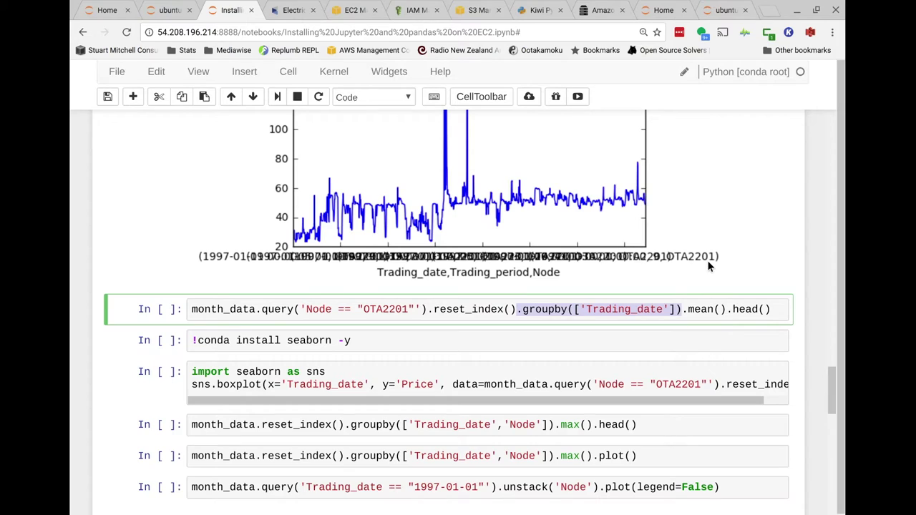
scroll(708, 266, up, 1)
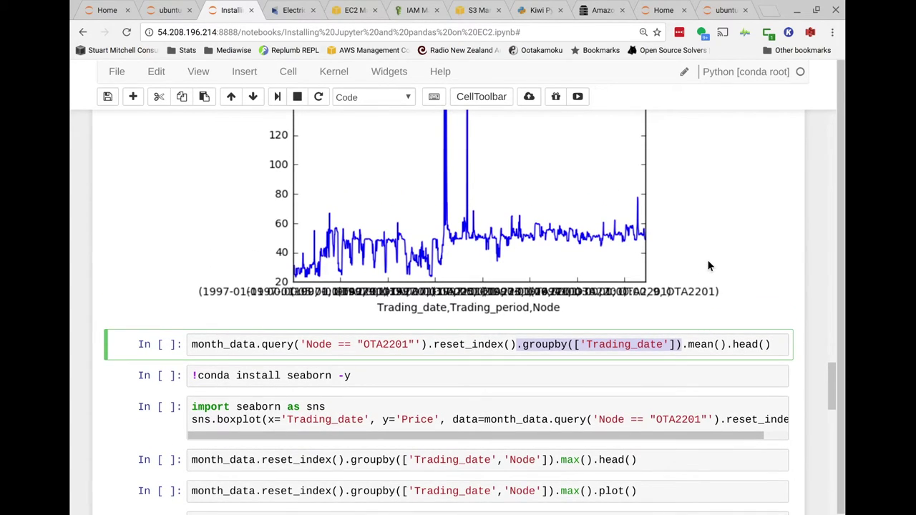
scroll(709, 266, down, 1)
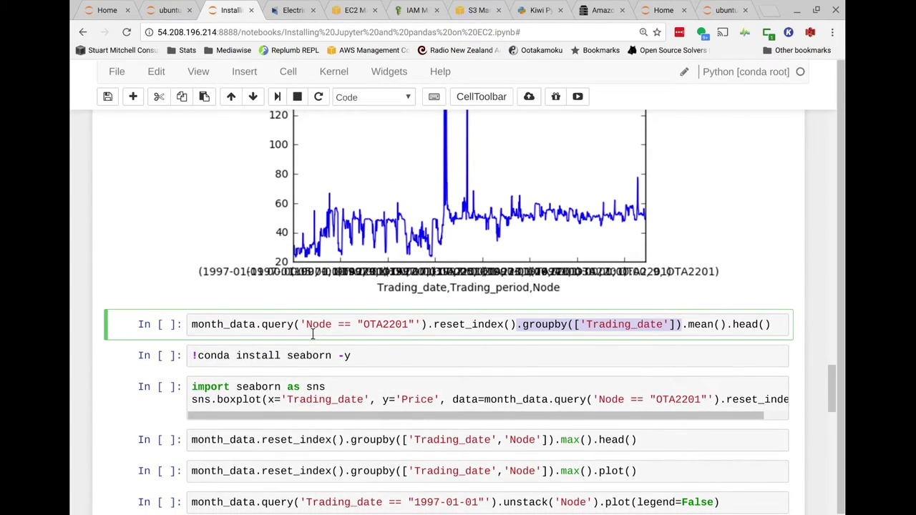
drag(305, 324, 415, 323)
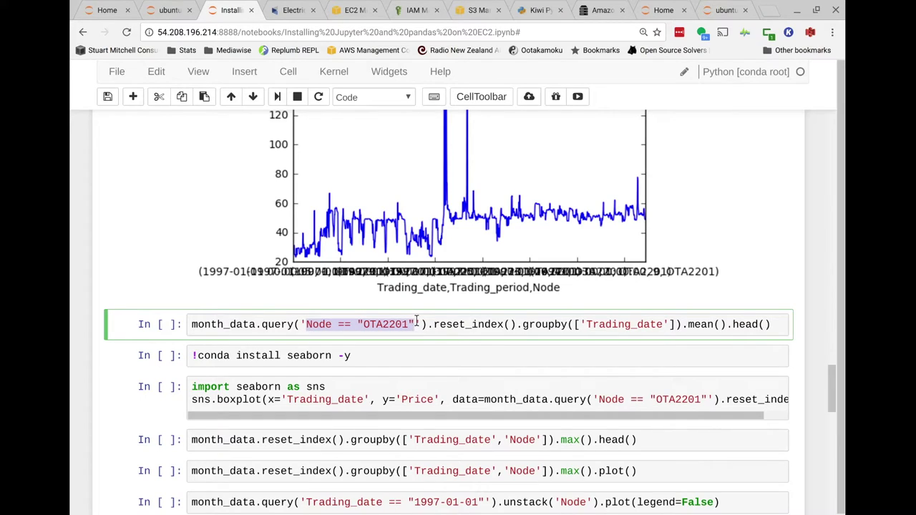
click(574, 325)
drag(575, 324, 675, 326)
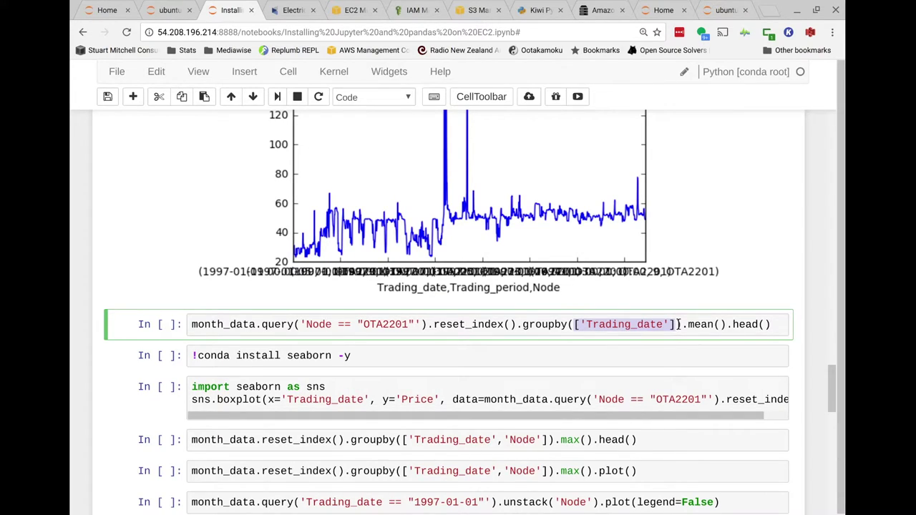
drag(727, 326, 680, 327)
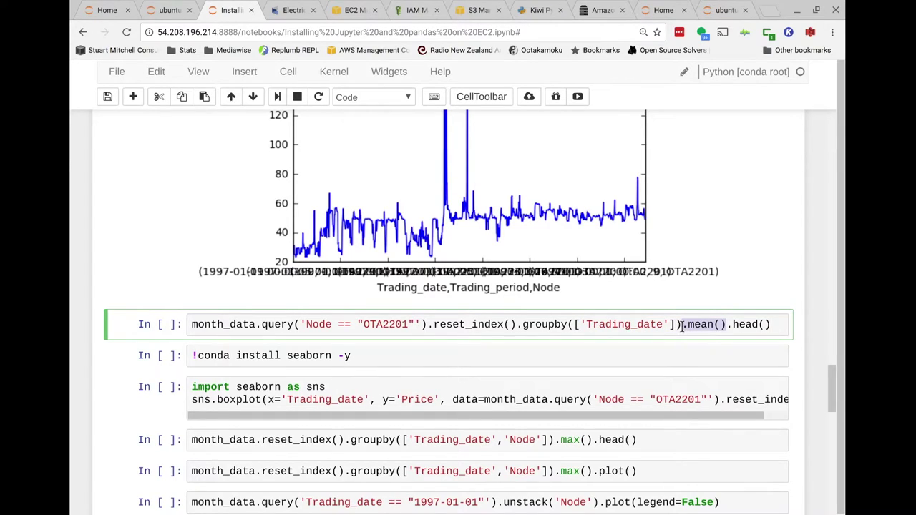
click(771, 326)
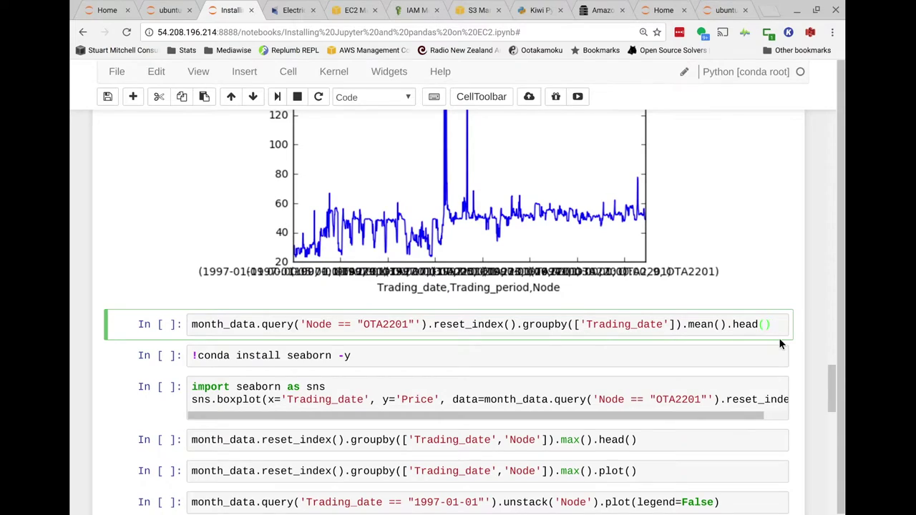
key(shift+Return)
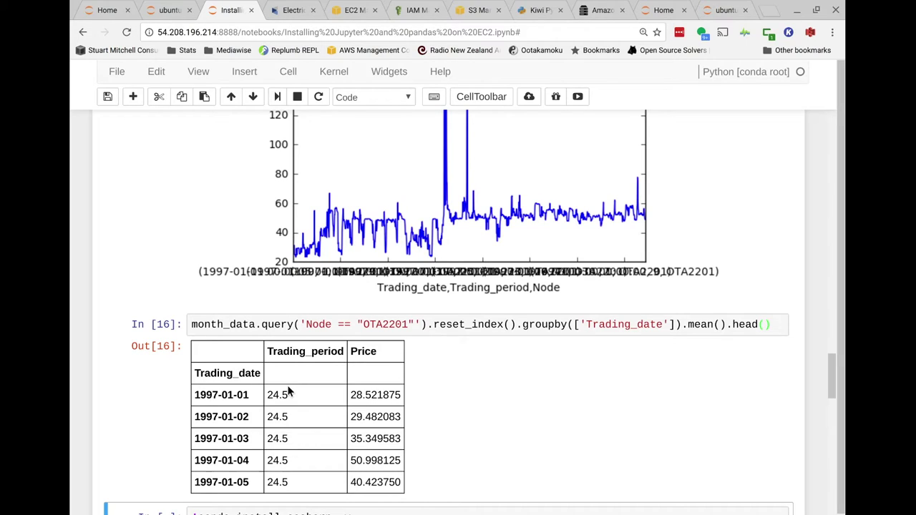
Step: Examine the 1997-01-01 mean values in the output table and the groupby and mean calls that produce them
drag(267, 396, 289, 395)
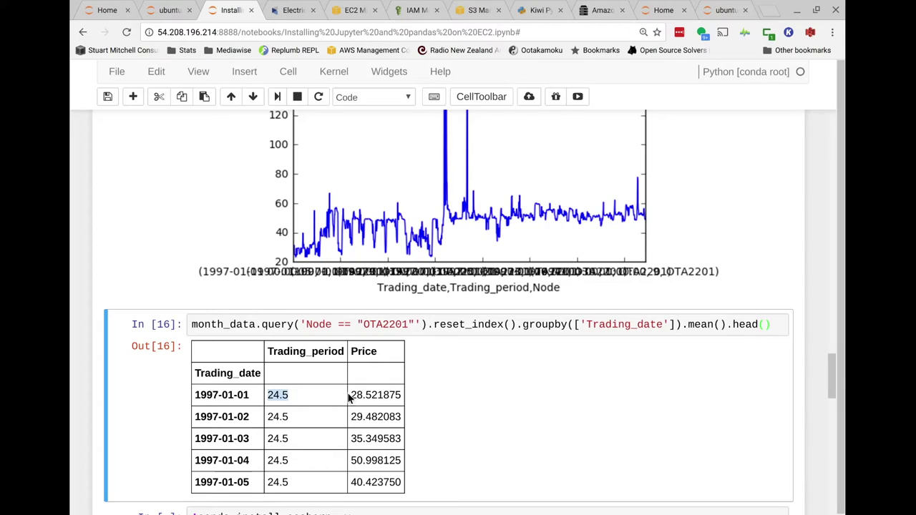
drag(350, 398, 403, 396)
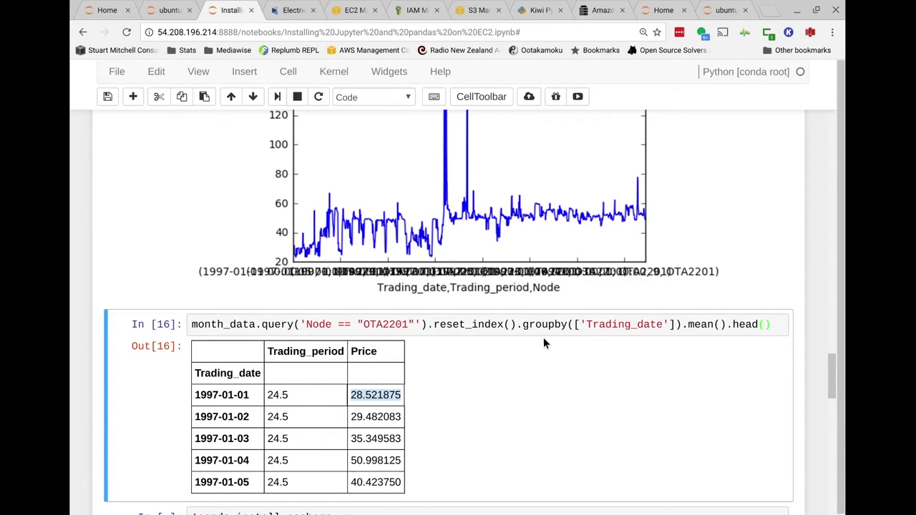
click(683, 324)
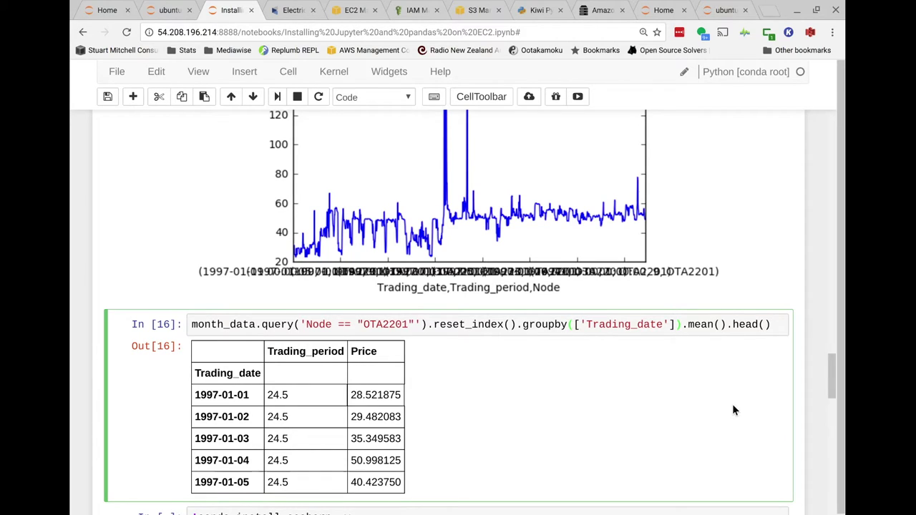
mouse_move(70, 374)
scroll(778, 321, down, 3)
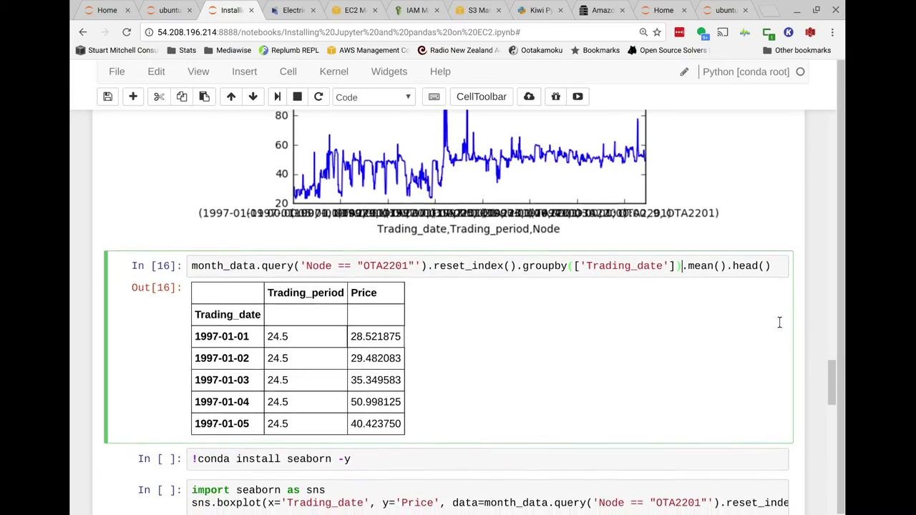
double_click(693, 237)
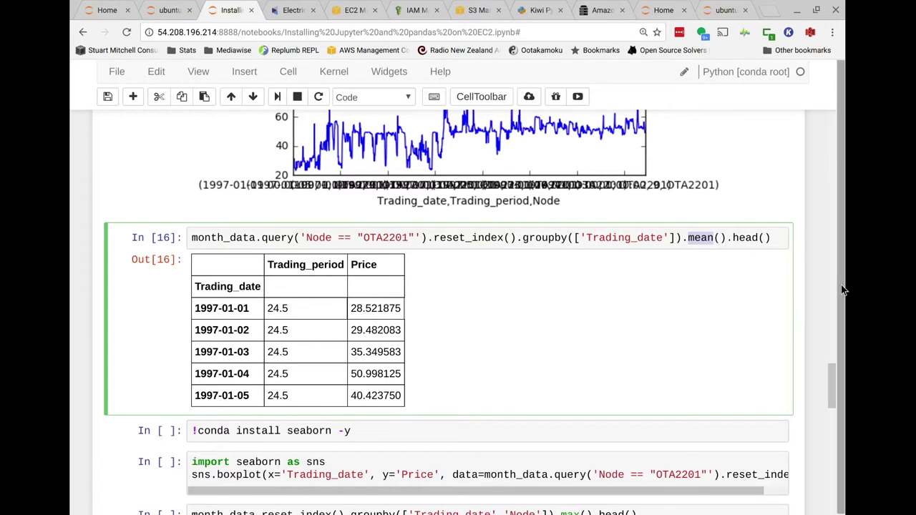
Step: Remove .mean().head() from the OTA2201 groupby line and run the cell to show the bare groupby object
double_click(588, 238)
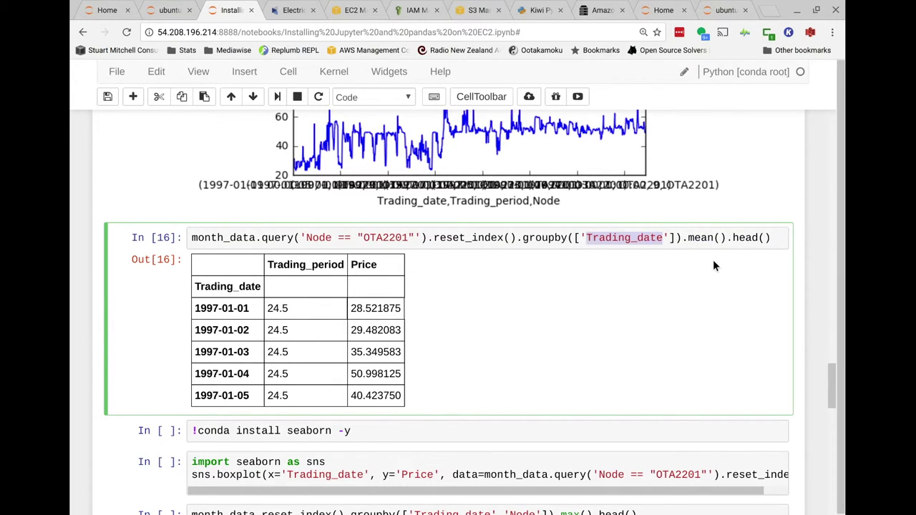
drag(682, 237, 777, 237)
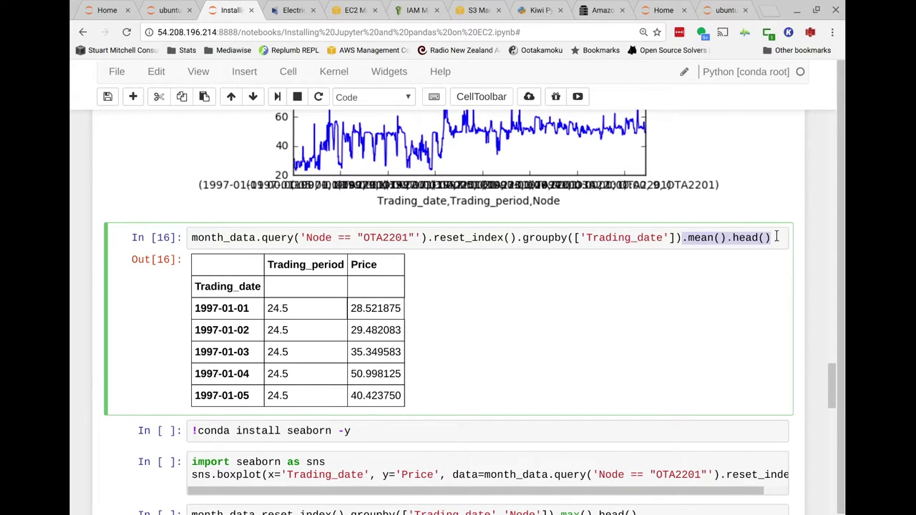
key(BackSpace)
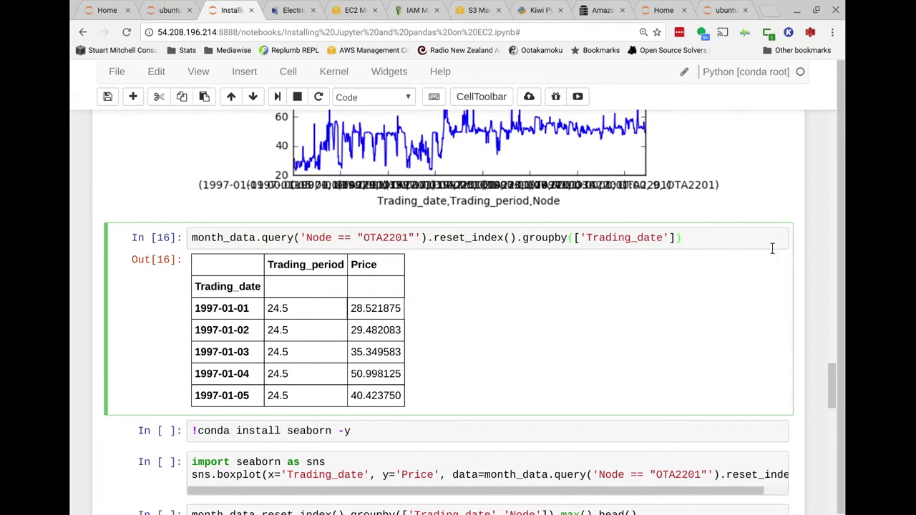
key(shift+Return)
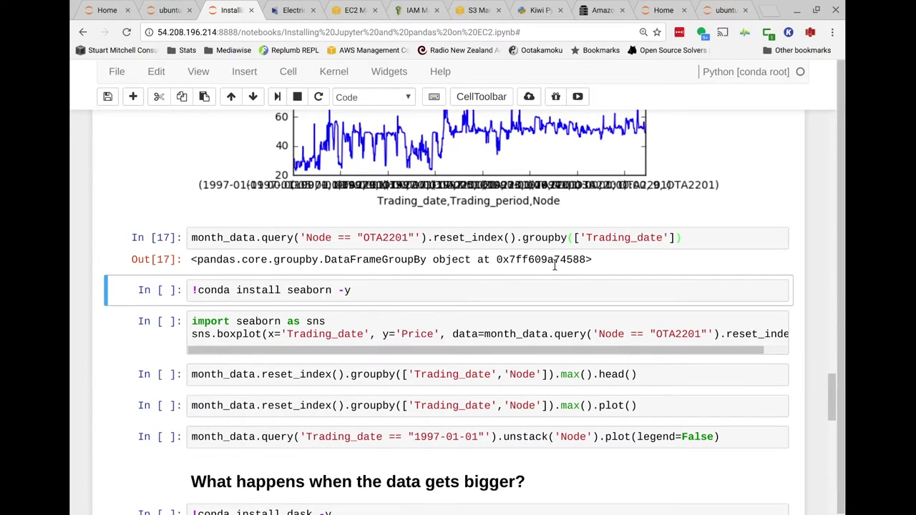
click(553, 262)
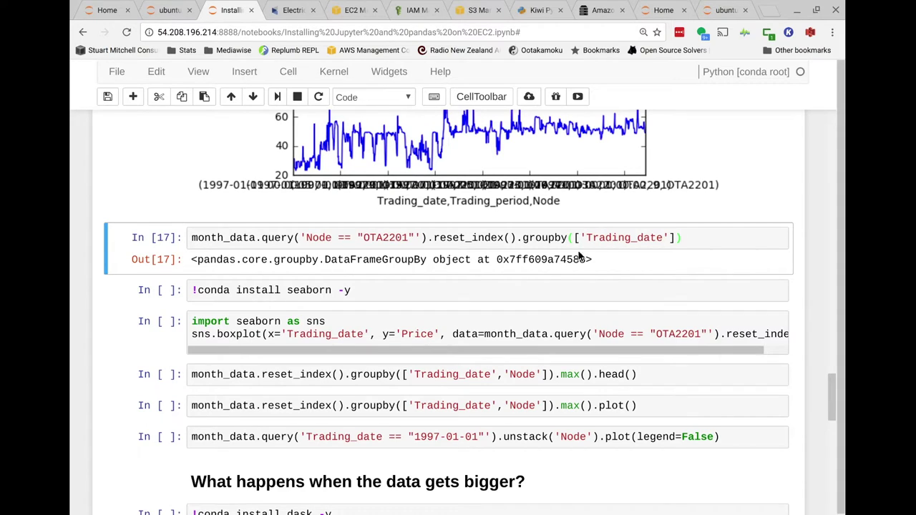
Step: Append .describe() to the OTA2201 groupby line, run the cell and examine the 1997-01-01 statistics for Price and Trading_period
click(682, 238)
text(.describe()
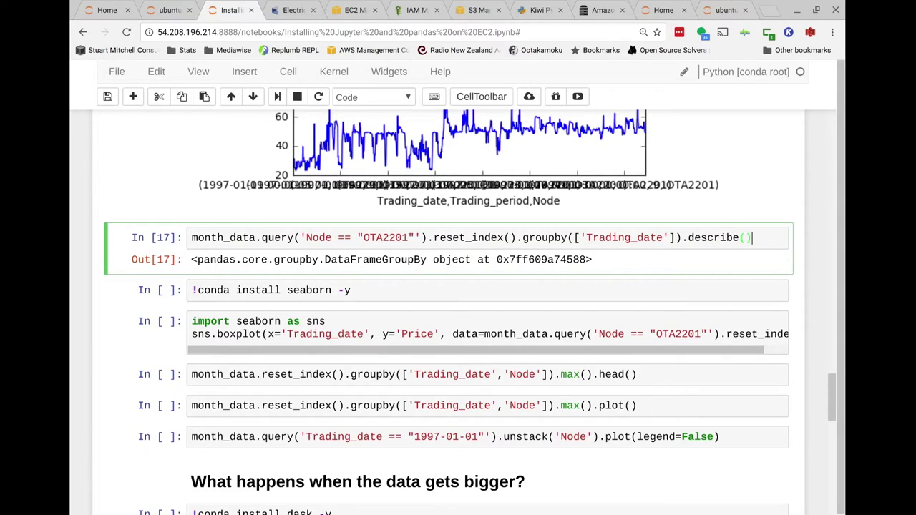
key(shift+Return)
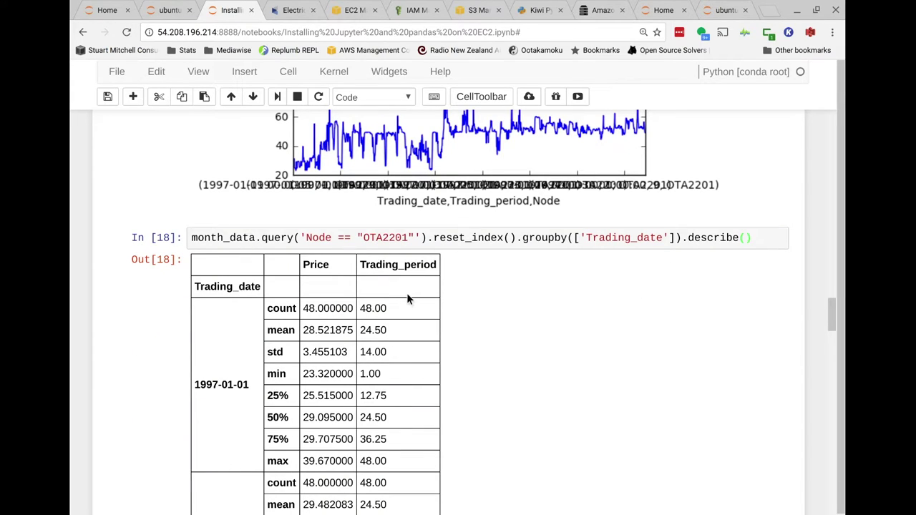
scroll(406, 295, down, 2)
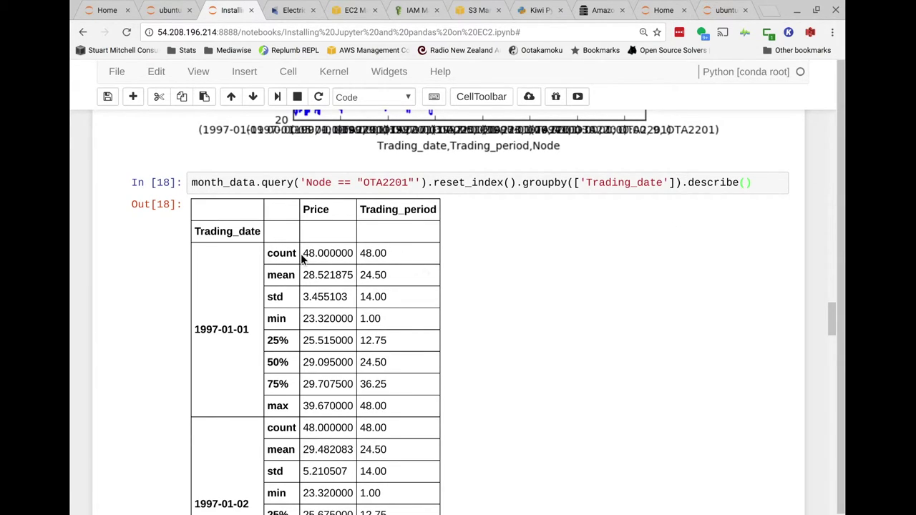
click(323, 345)
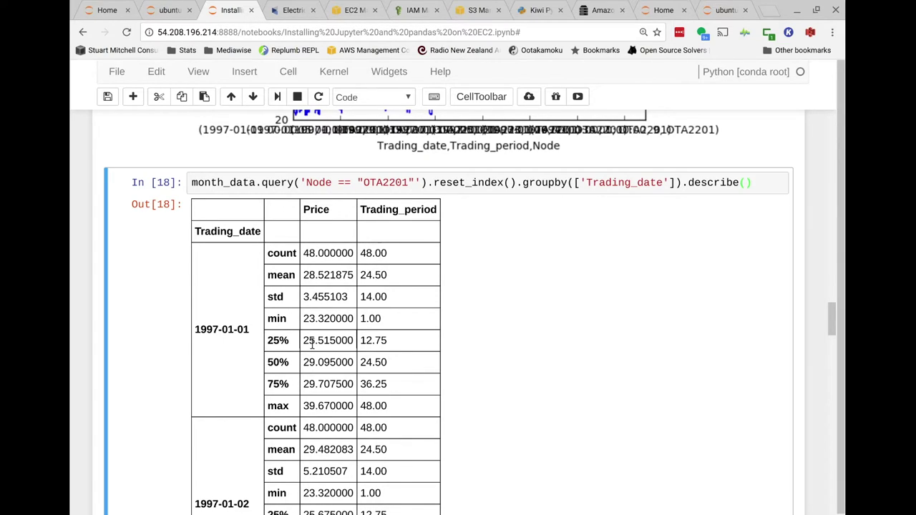
scroll(313, 345, down, 1)
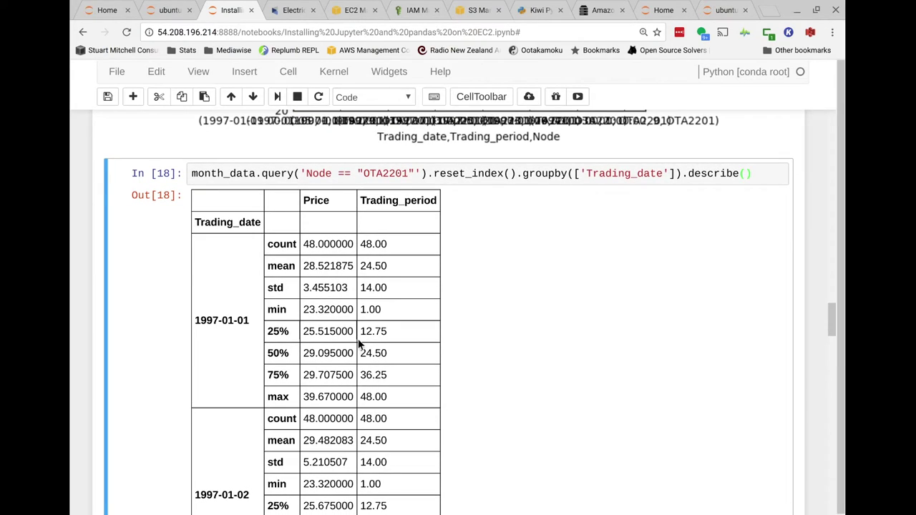
drag(361, 243, 430, 370)
click(402, 385)
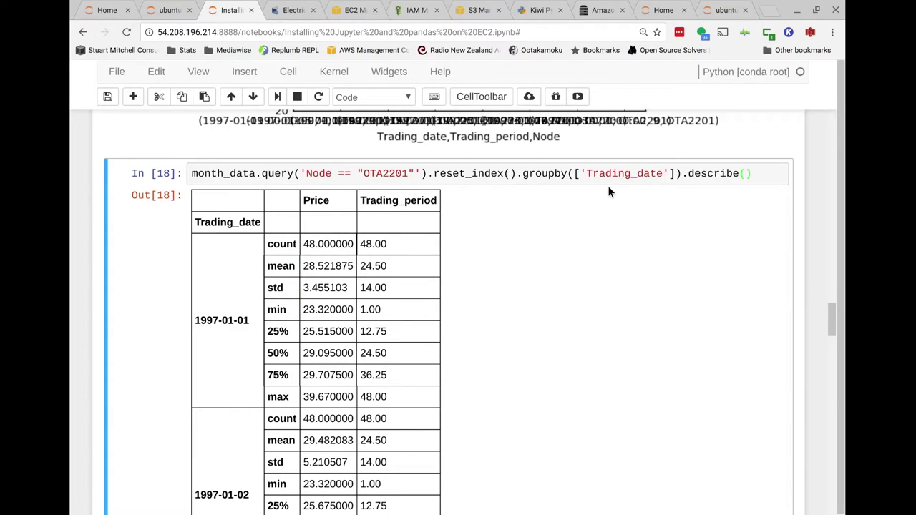
Step: Look through the full describe output, append .head() to the groupby line and rerun the cell
click(761, 174)
scroll(746, 178, down, 4)
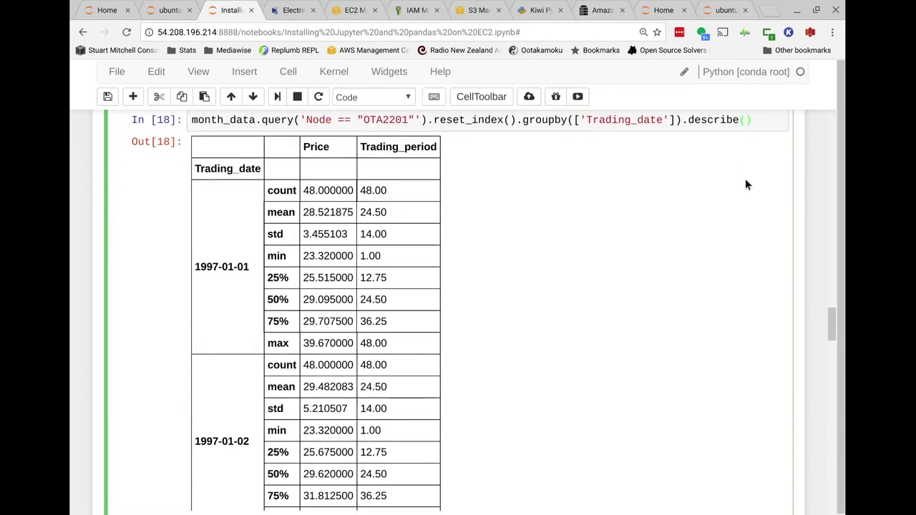
scroll(733, 185, down, 7)
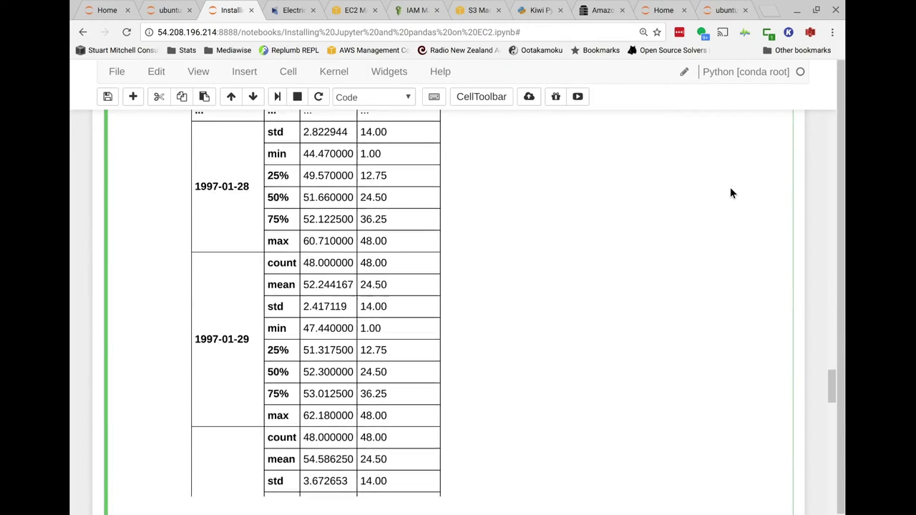
scroll(730, 187, up, 14)
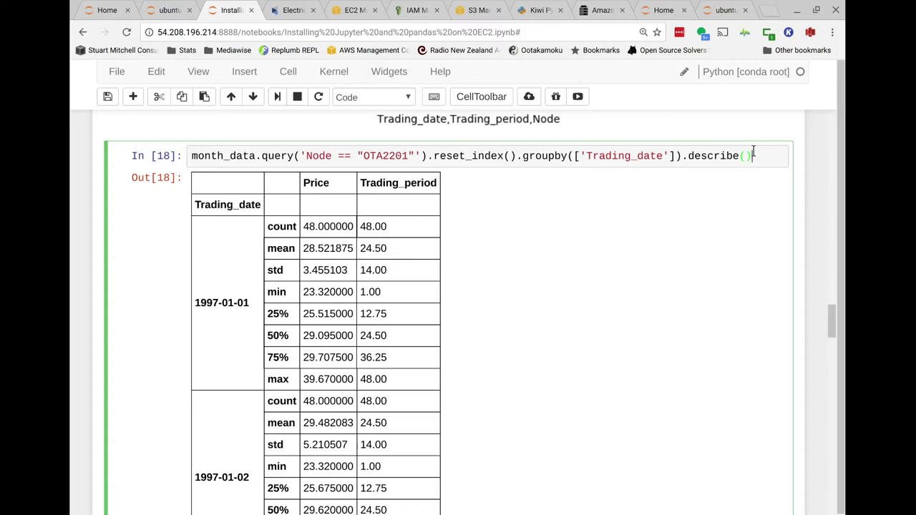
text(.head())
key(shift+Return)
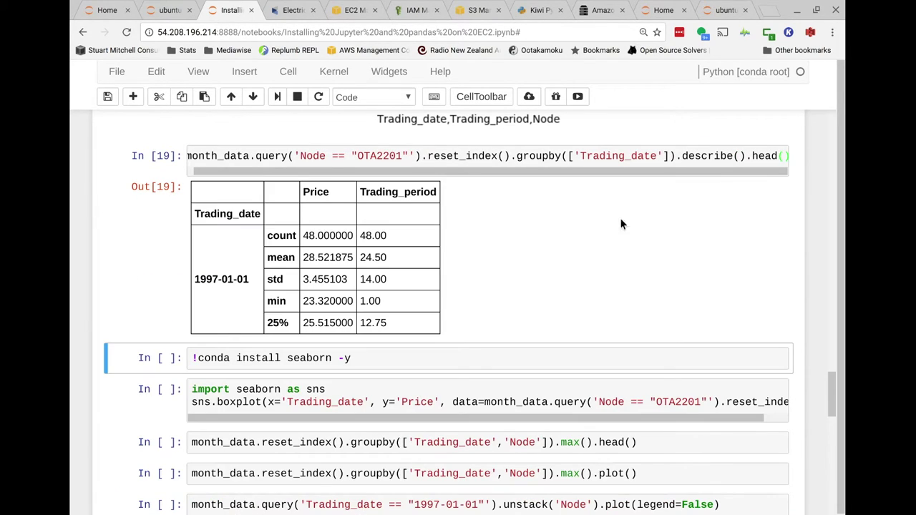
Step: Run the !conda install seaborn -y cell and review the install command with its output
scroll(484, 288, down, 2)
click(454, 309)
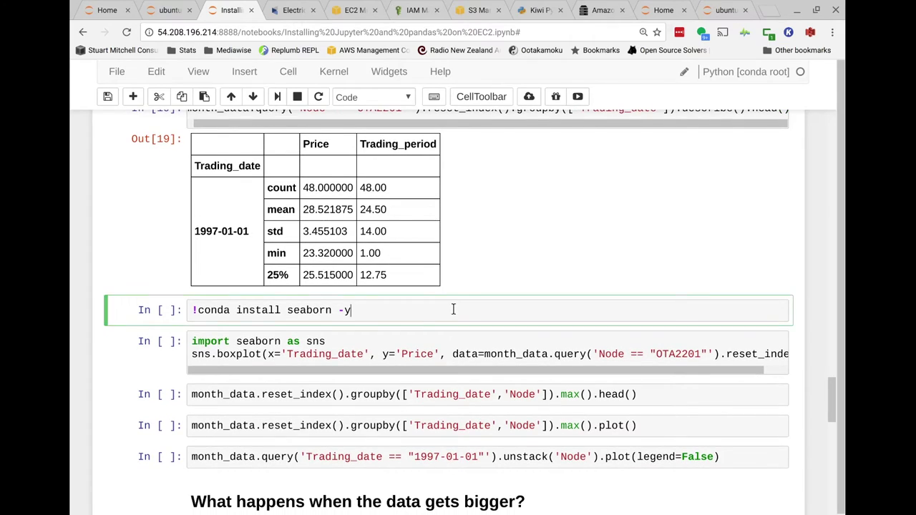
key(shift+Return)
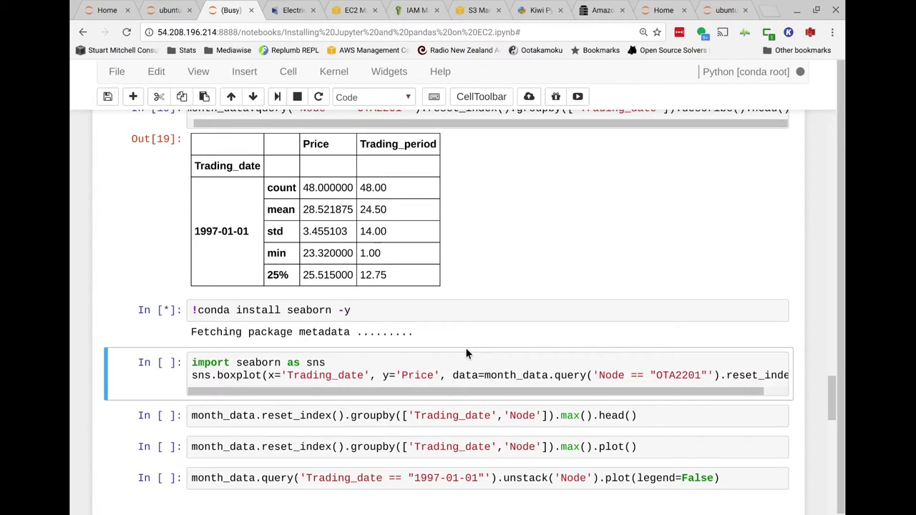
click(407, 310)
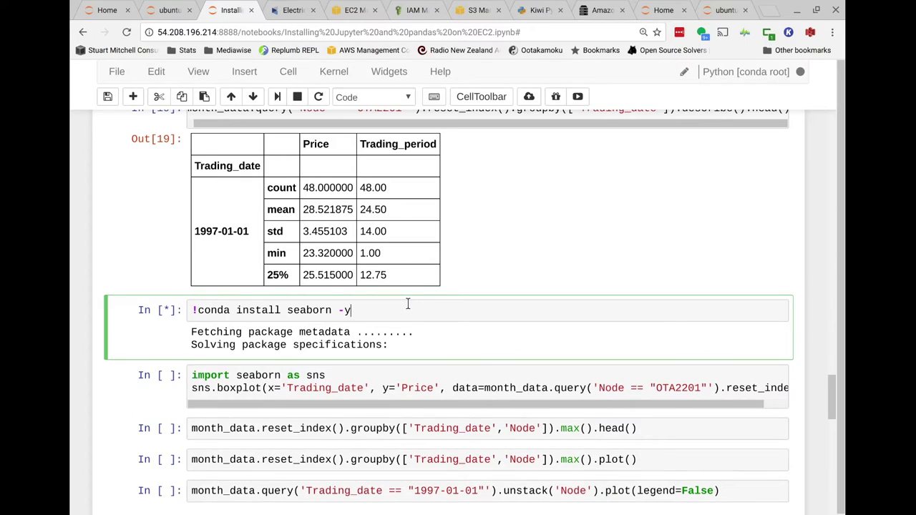
click(192, 310)
mouse_move(191, 310)
mouse_down()
mouse_move(362, 305)
mouse_move(191, 310)
mouse_up()
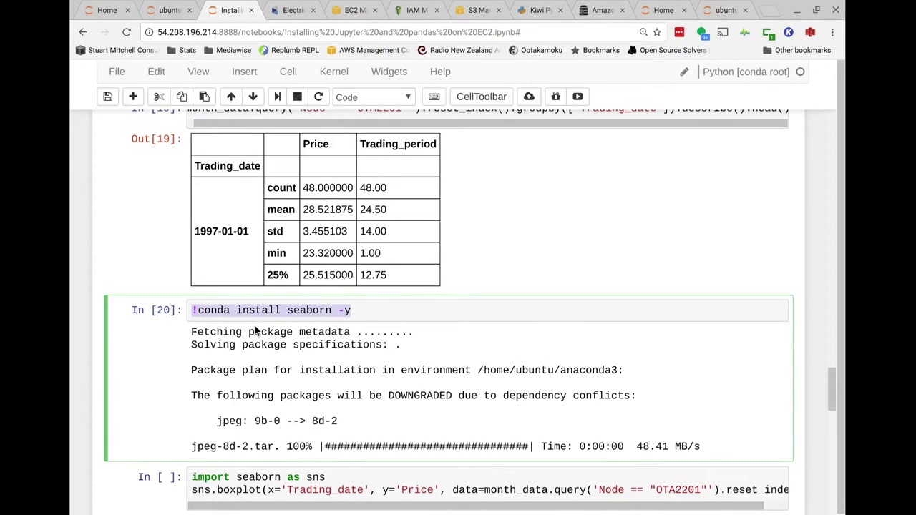
click(194, 310)
click(197, 310)
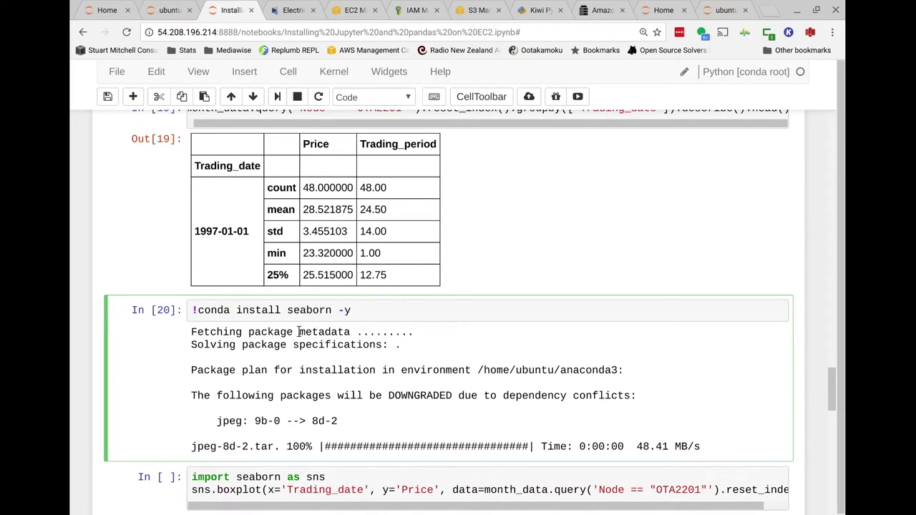
triple_click(358, 310)
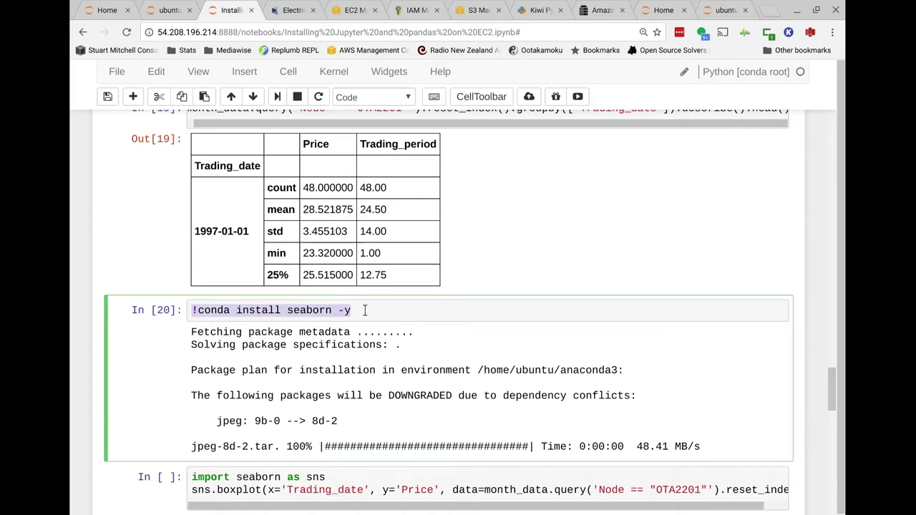
click(169, 12)
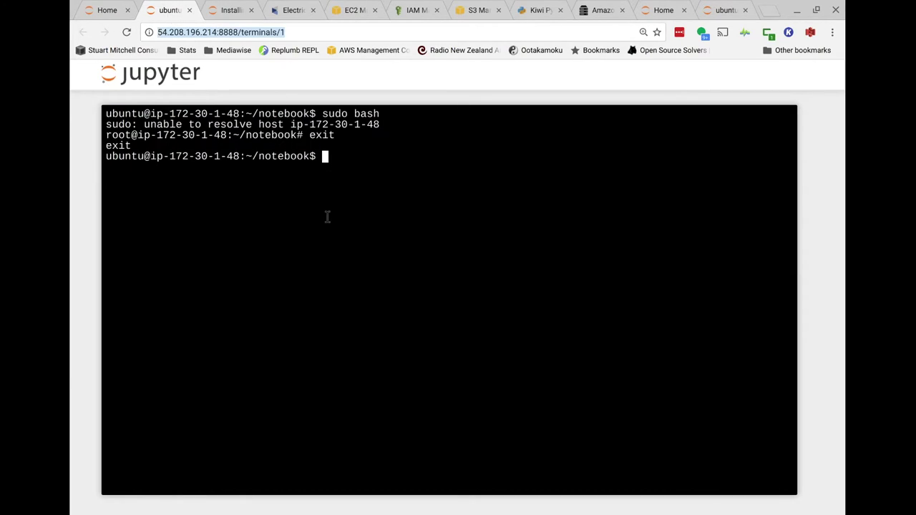
text(con)
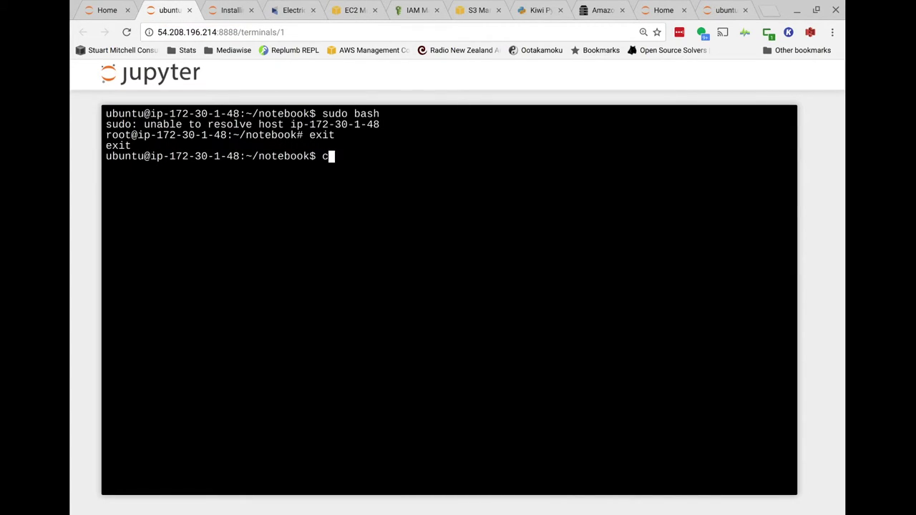
key(BackSpace)
key(BackSpace)
key(BackSpace)
click(230, 10)
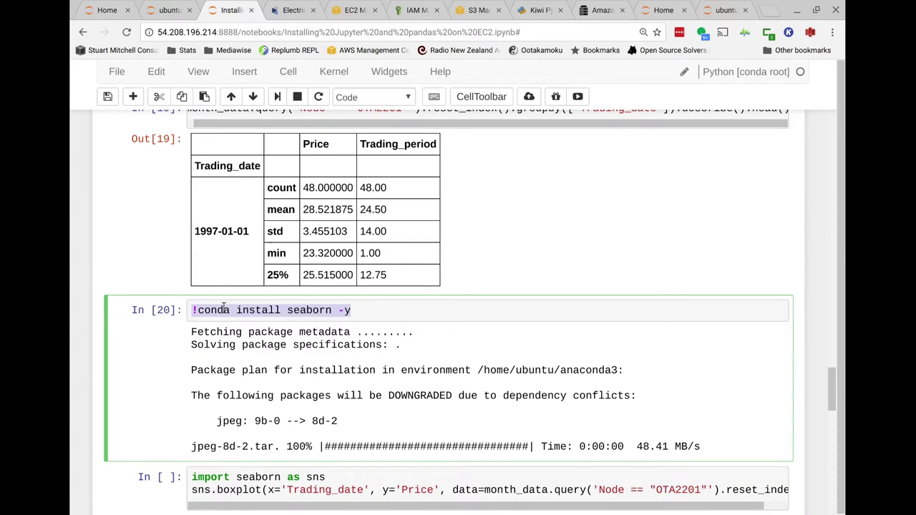
Step: Replace the ! prefix of the seaborn install command with a separate %%bash line above it and rerun the cell
click(217, 330)
click(199, 310)
key(BackSpace)
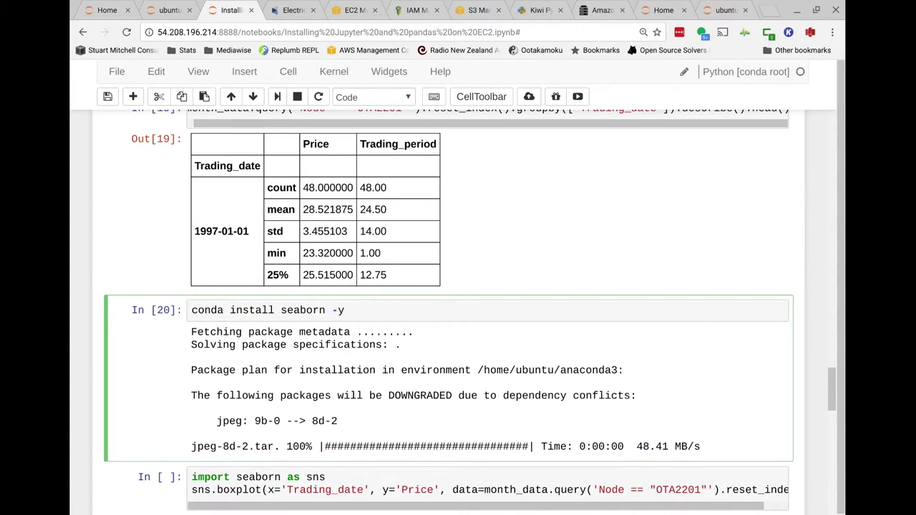
text(##)
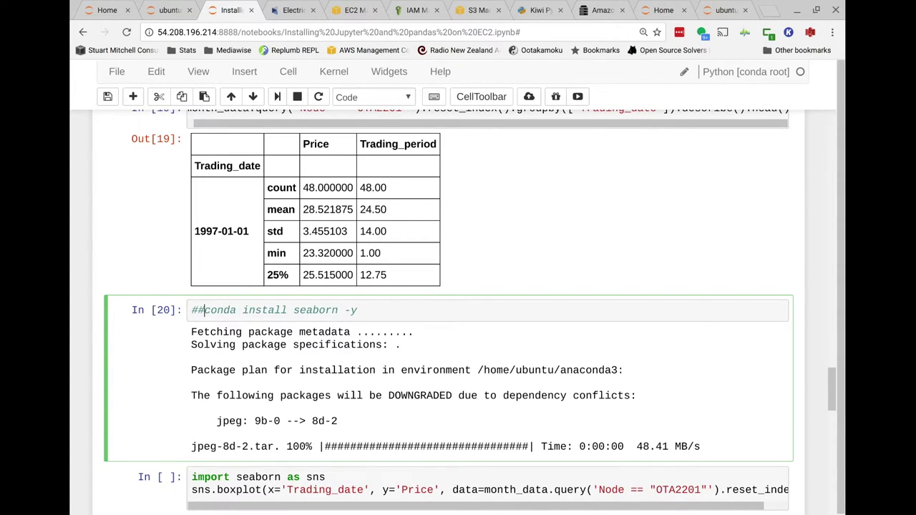
key(BackSpace)
key(BackSpace)
text(%%bash)
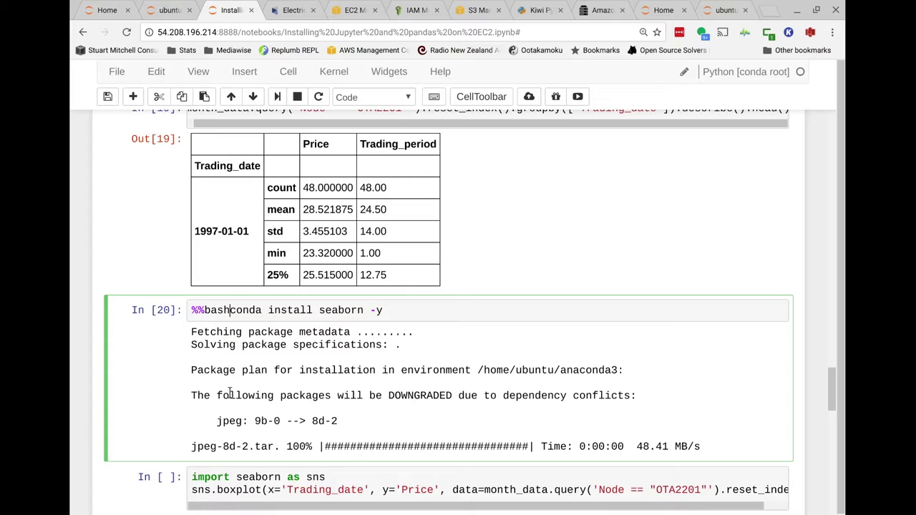
key(Return)
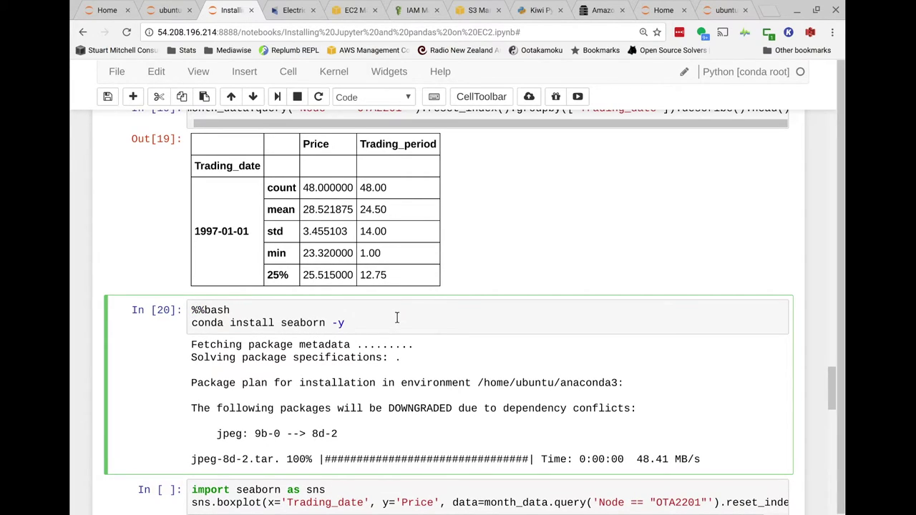
key(shift+Return)
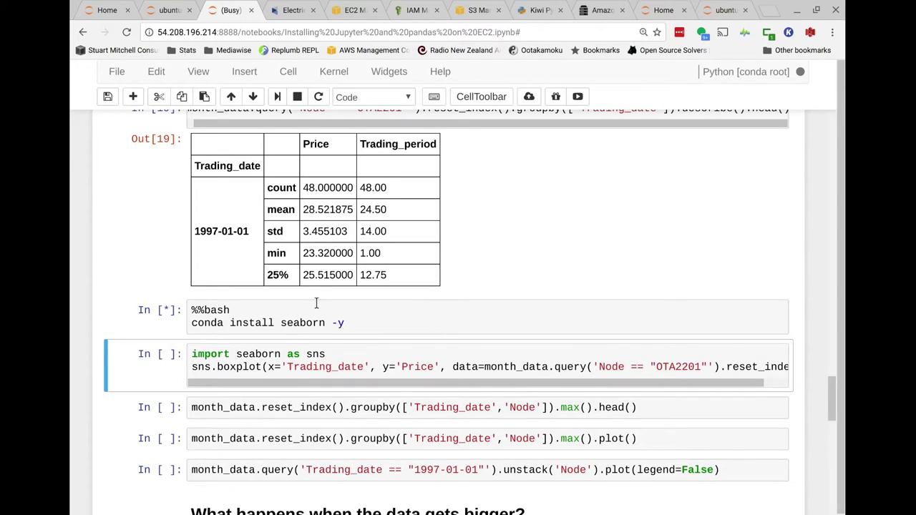
click(332, 324)
triple_click(332, 324)
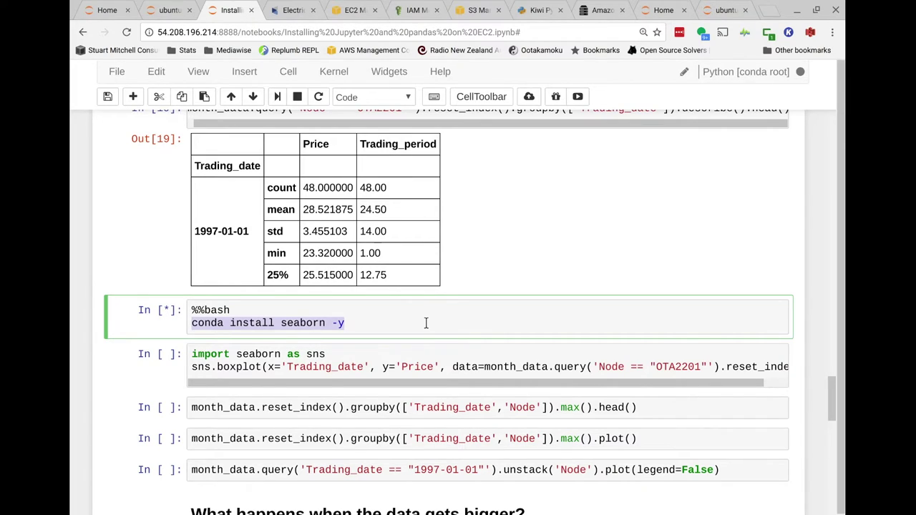
click(388, 397)
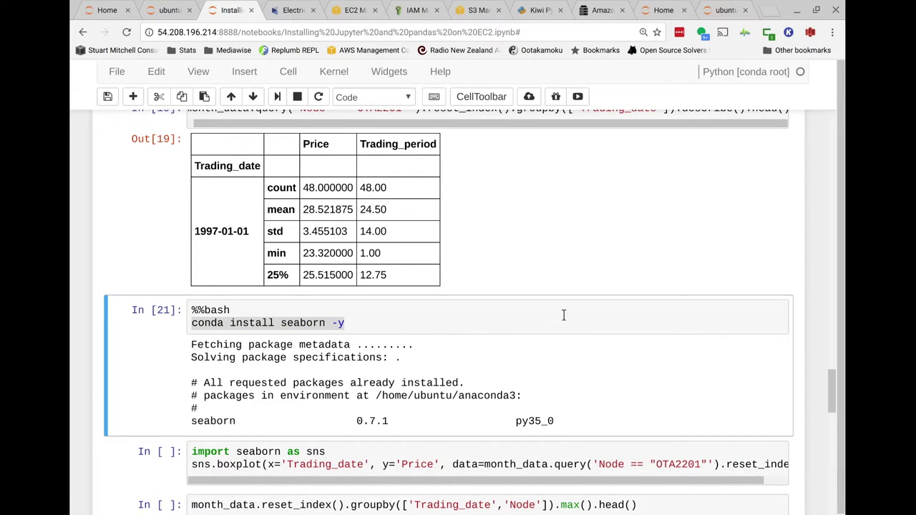
Step: Run the cell that imports seaborn as sns and boxplots OTA2201 Price by Trading_date, and view the resulting chart
scroll(358, 337, down, 2)
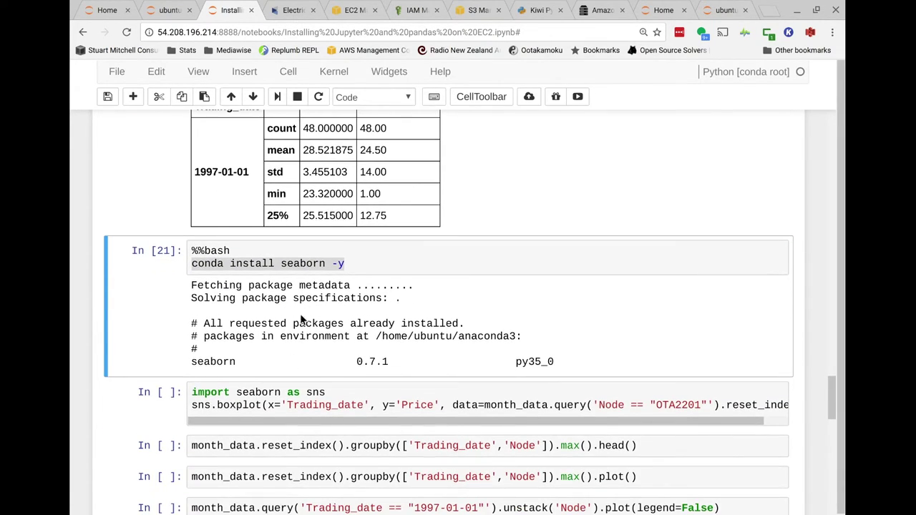
click(326, 260)
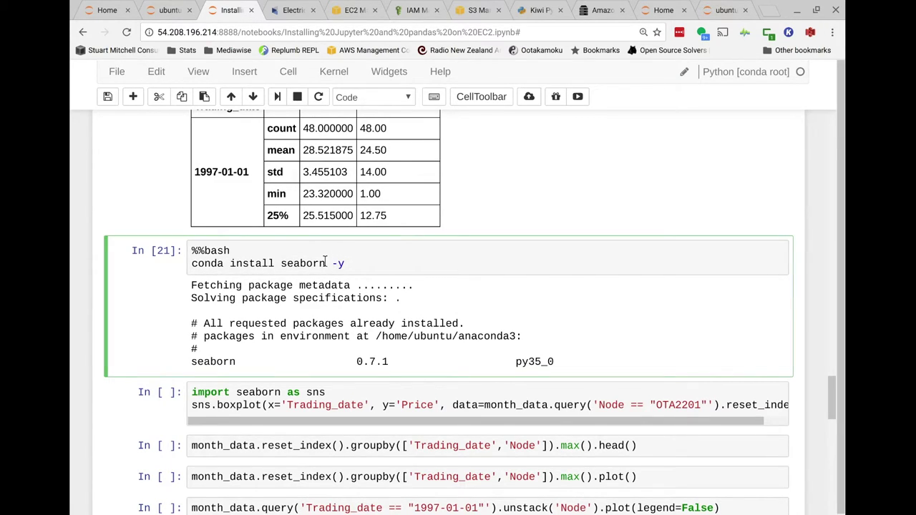
scroll(423, 365, down, 1)
click(444, 364)
key(shift+Return)
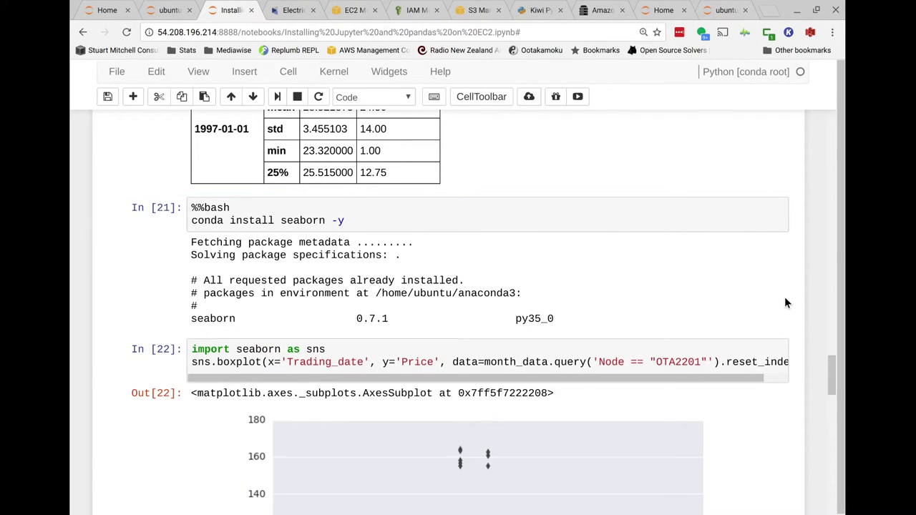
scroll(785, 298, down, 4)
scroll(780, 303, down, 1)
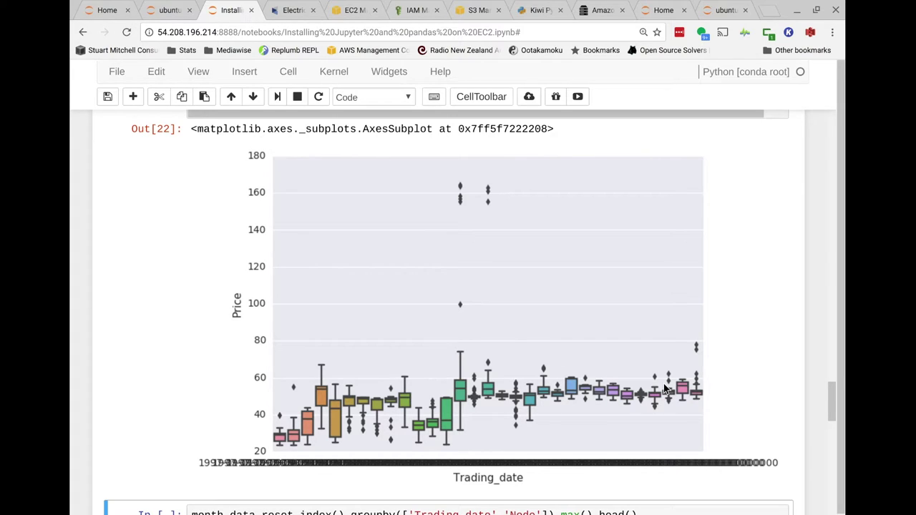
Step: Run the cell that groups month_data by Trading_date and Node with max().head(), and view its output table
scroll(648, 330, down, 3)
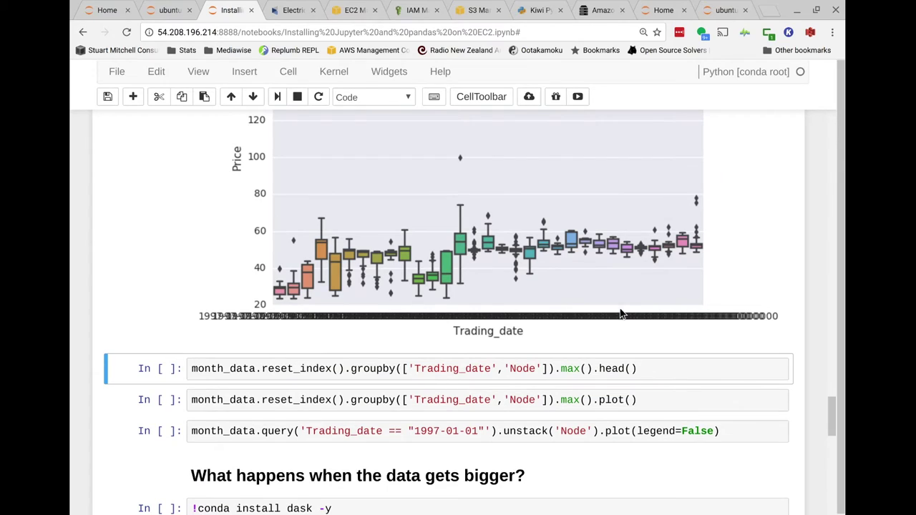
click(655, 368)
key(shift+Return)
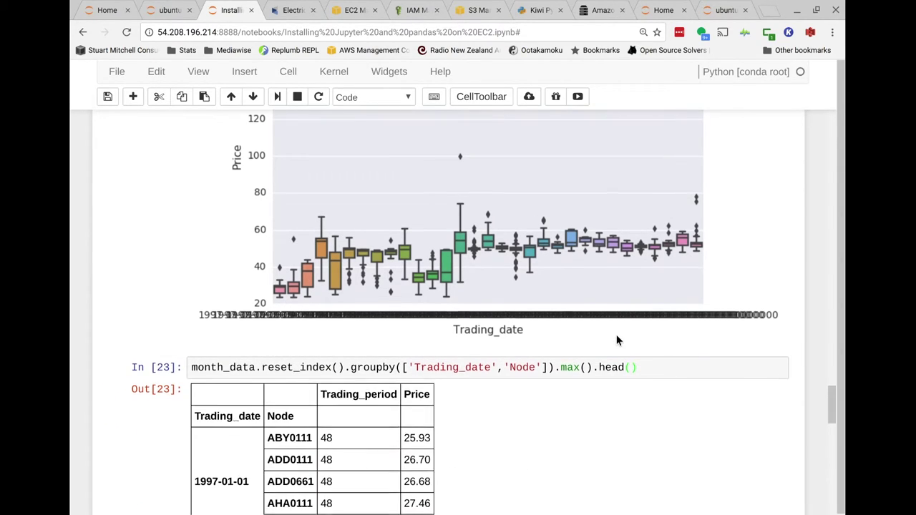
scroll(620, 341, down, 3)
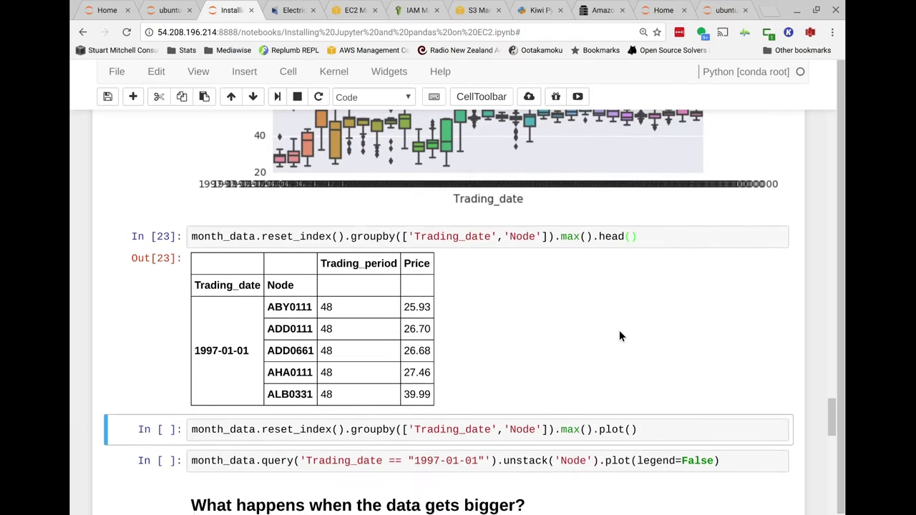
Step: Run the cell that plots the maximums grouped by Trading_date and Node, and view its chart
click(695, 429)
key(shift+Return)
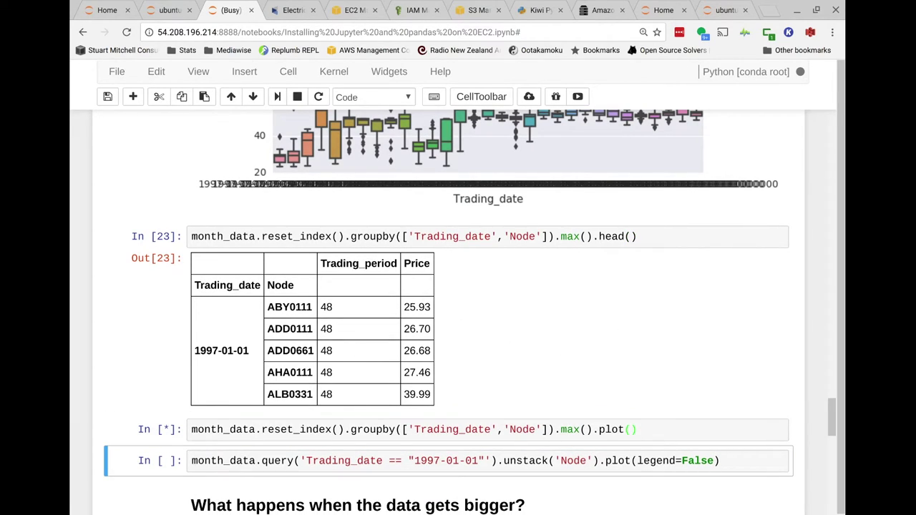
scroll(703, 280, down, 7)
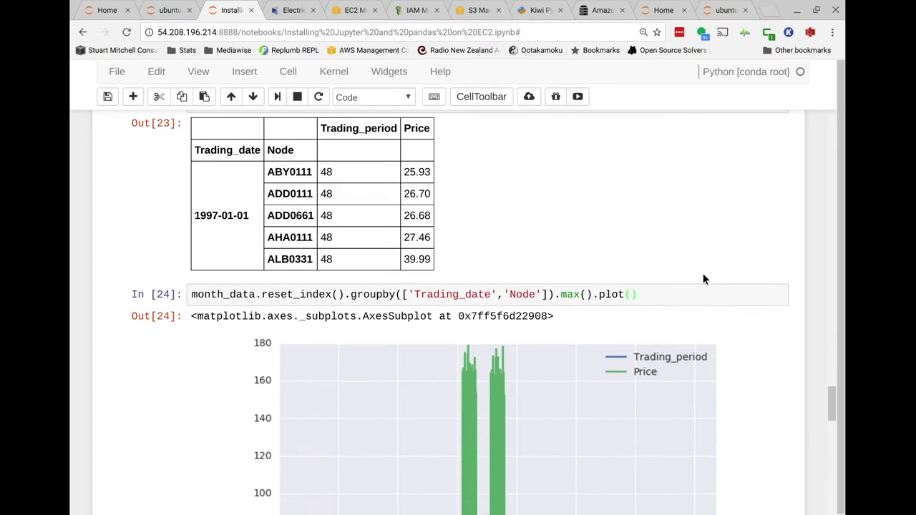
scroll(704, 279, up, 3)
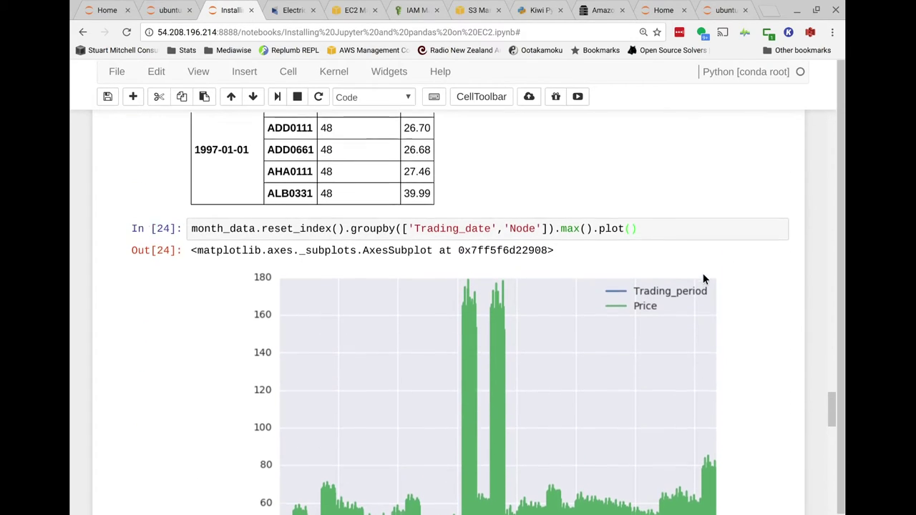
scroll(703, 279, up, 1)
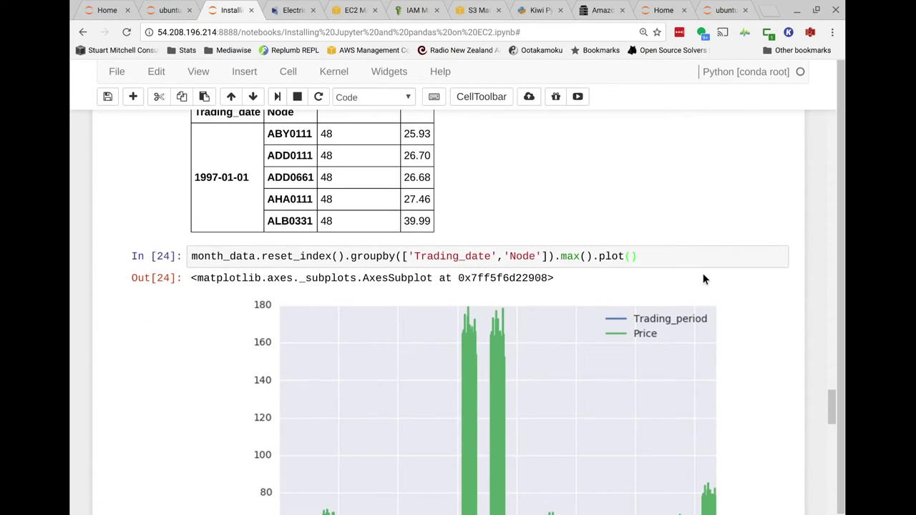
Step: Copy the .query('Node == "OTA2201"') portion from the describe().head() cell
scroll(704, 279, up, 8)
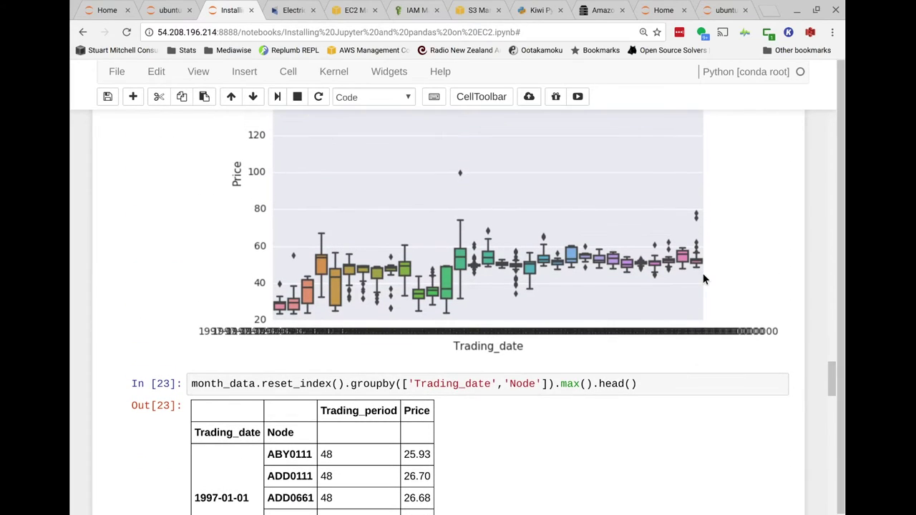
scroll(704, 279, up, 12)
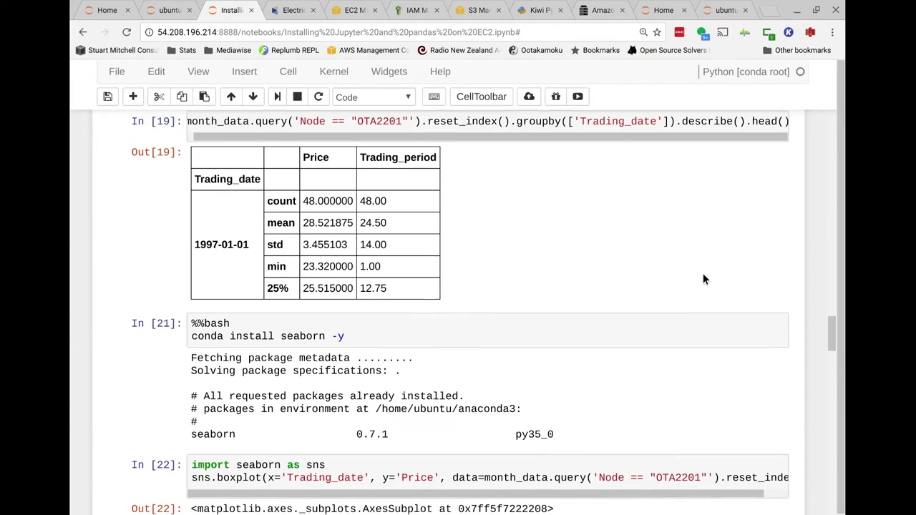
scroll(704, 279, down, 1)
scroll(704, 279, up, 5)
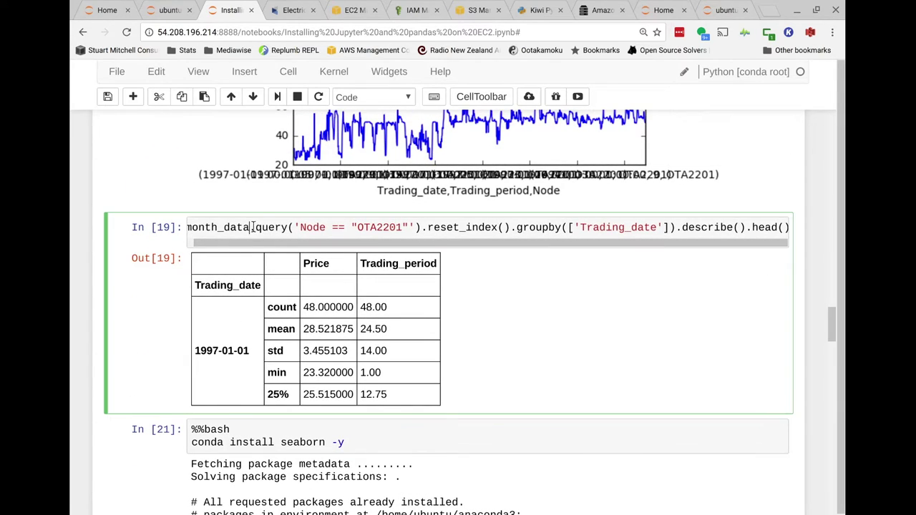
double_click(255, 227)
shift+click(426, 227)
key(ctrl+c)
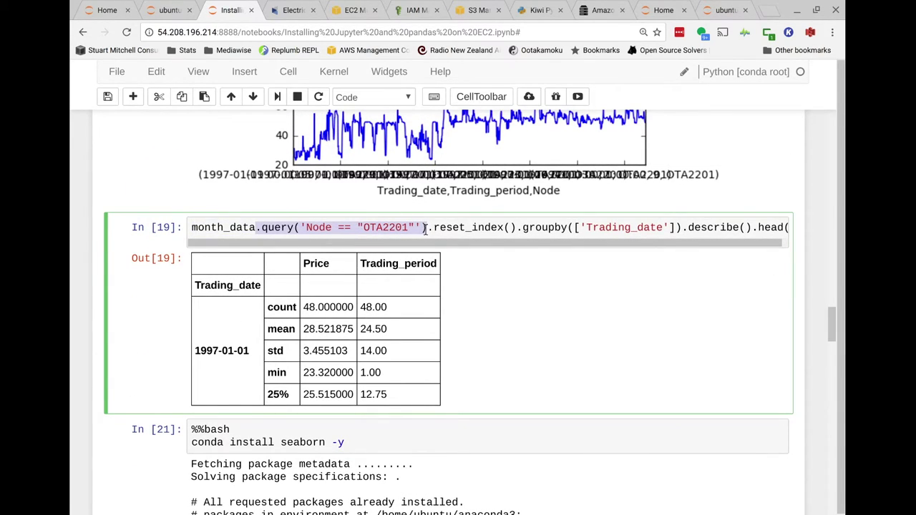
Step: Insert the copied .query('Node == "OTA2201"') after month_data in the max().plot() cell, rerun it and view the chart
scroll(486, 335, down, 15)
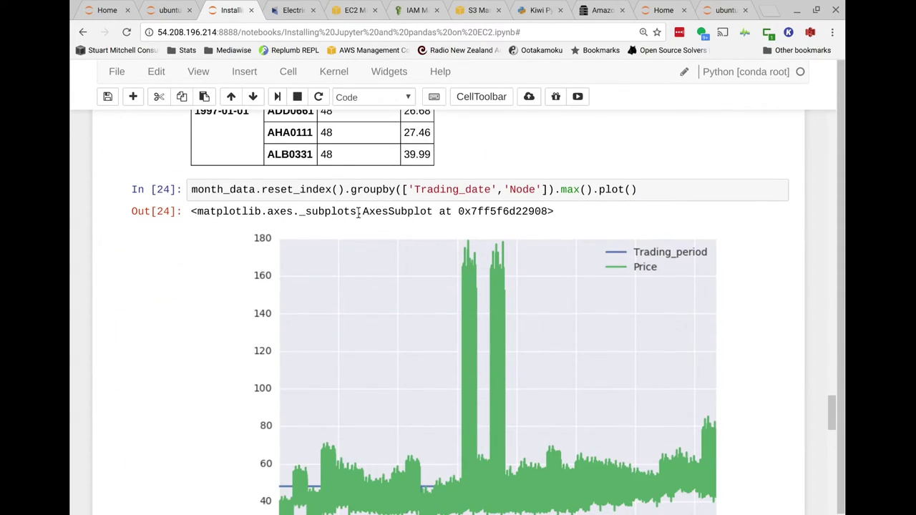
click(257, 190)
key(ctrl+v)
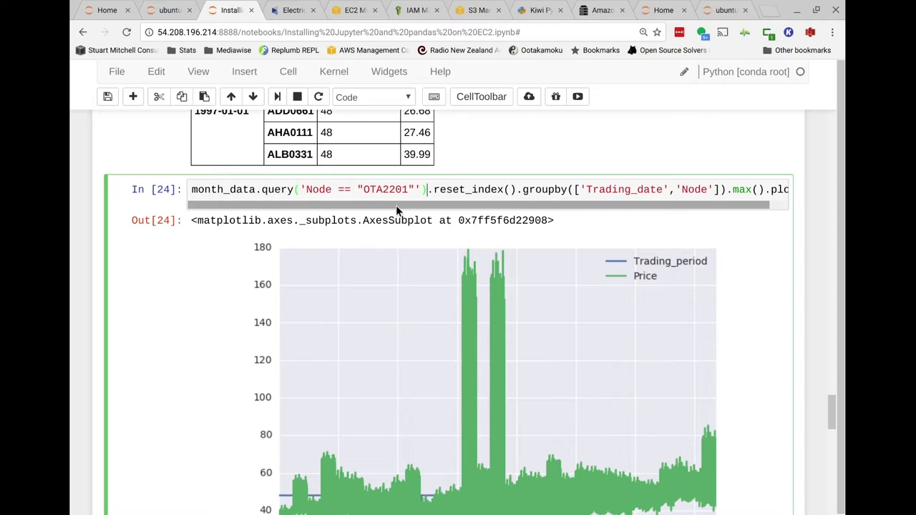
key(shift+Return)
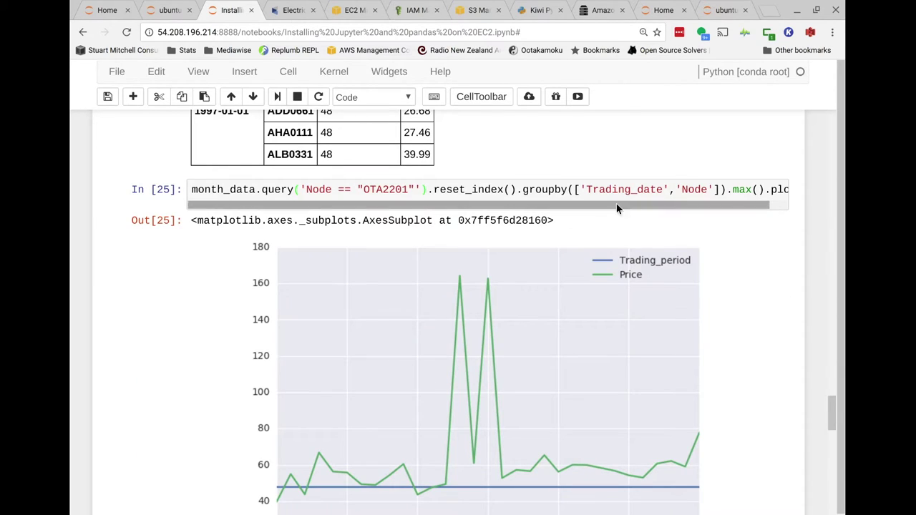
scroll(673, 230, down, 2)
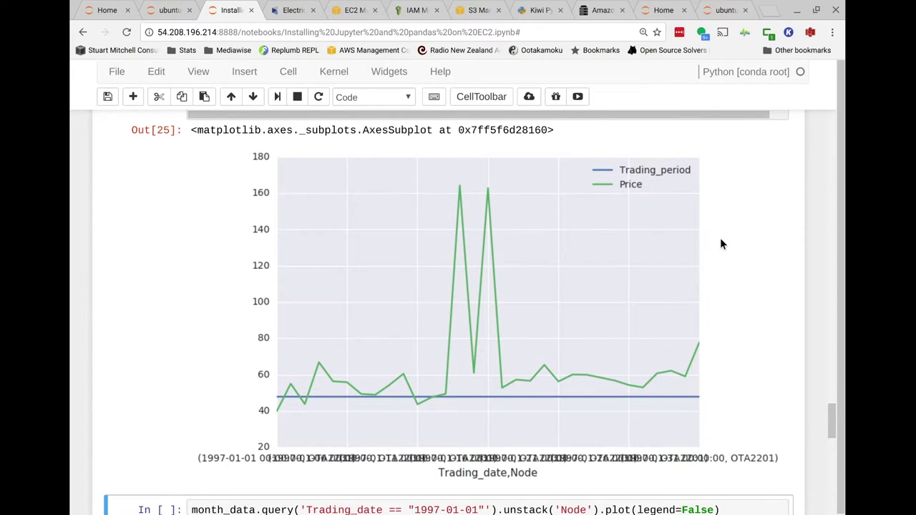
scroll(720, 244, up, 1)
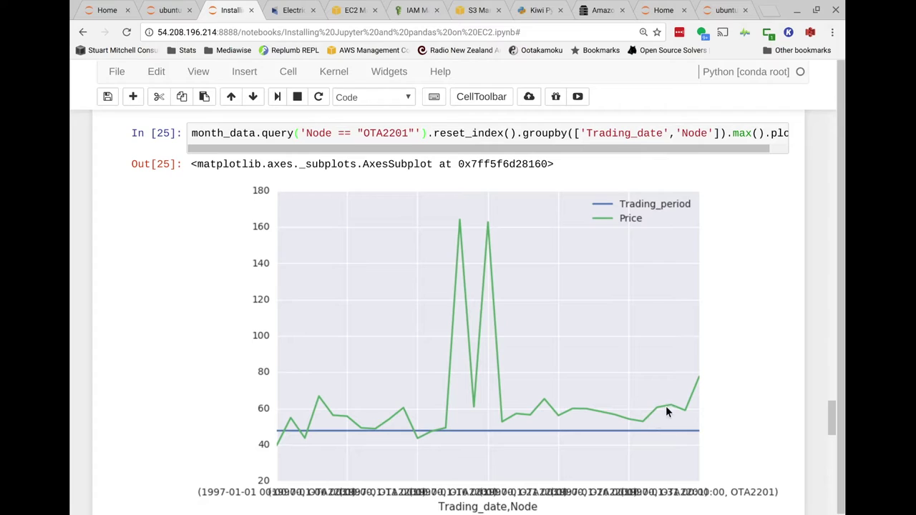
Step: Run the cell that queries Trading_date "1997-01-01", unstacks Node and plots with legend=False, and view the chart
scroll(722, 386, down, 5)
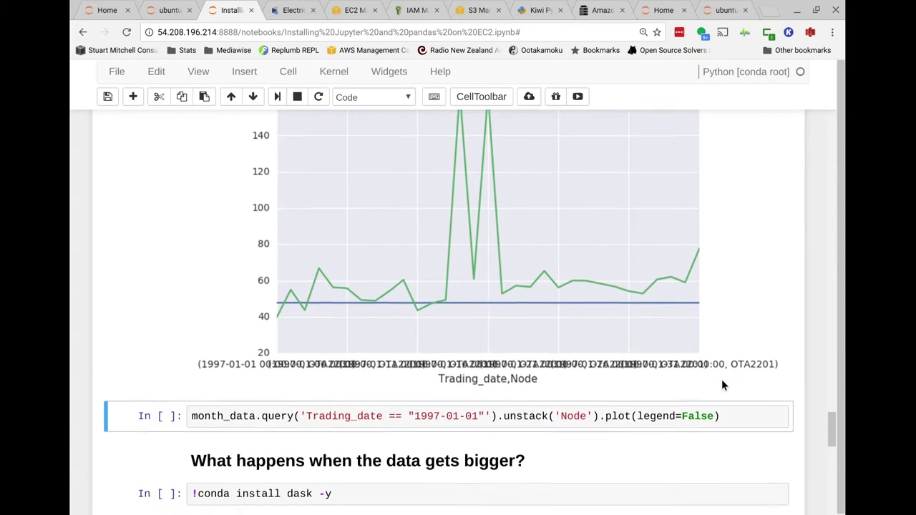
click(732, 361)
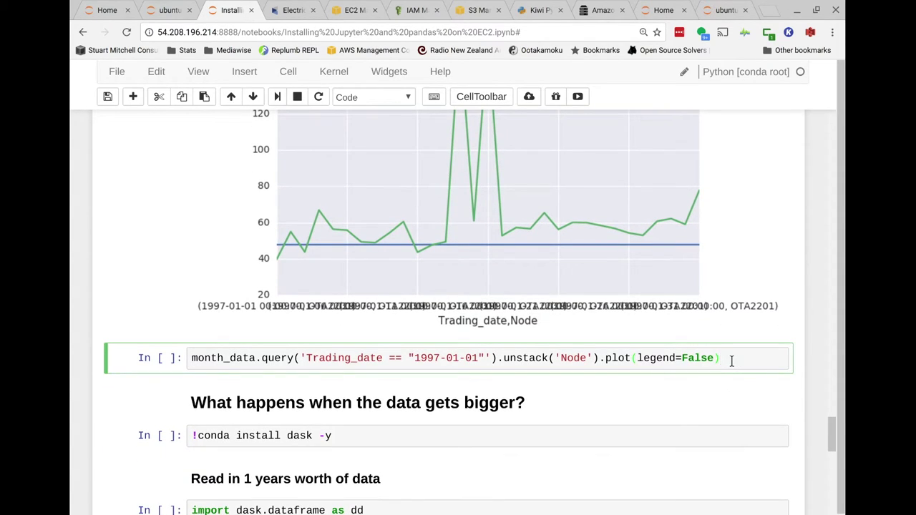
key(shift+Return)
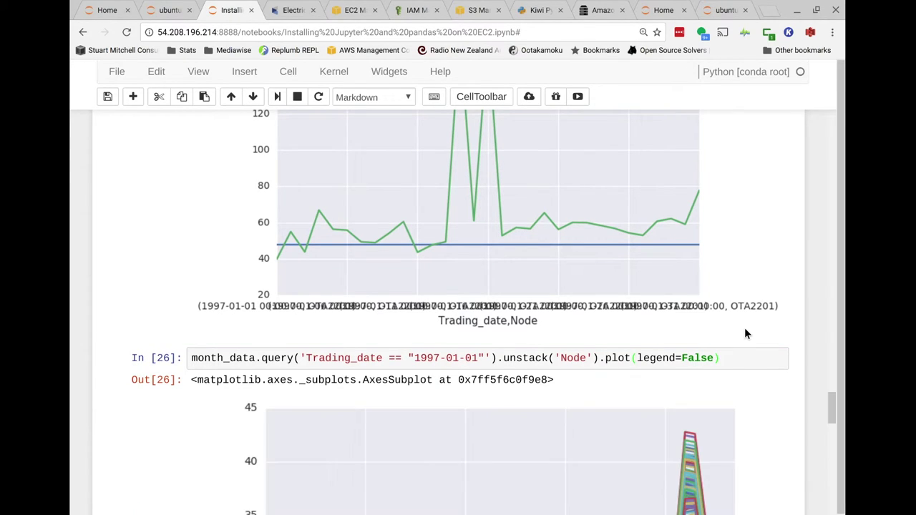
scroll(744, 333, down, 4)
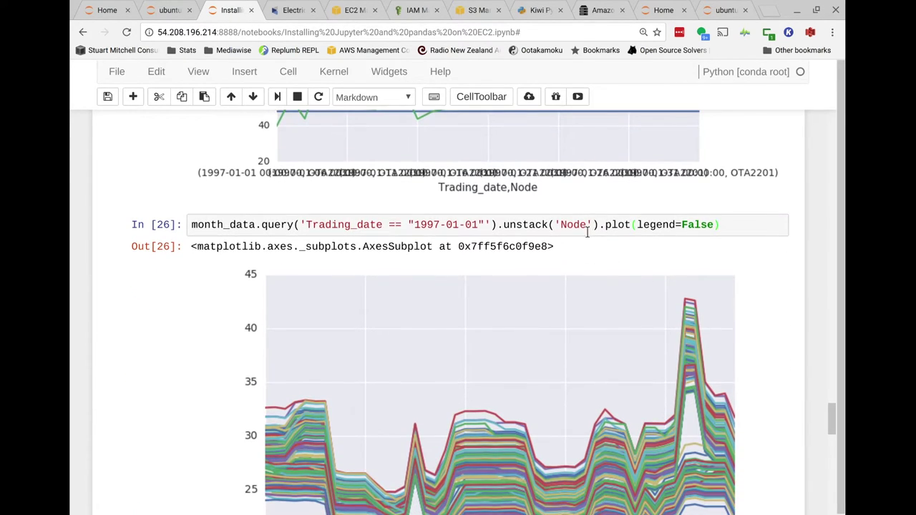
Step: Examine the .unstack('Node') call and compare it with the Node index values in the grouped max().head() table
click(595, 226)
drag(582, 228, 499, 226)
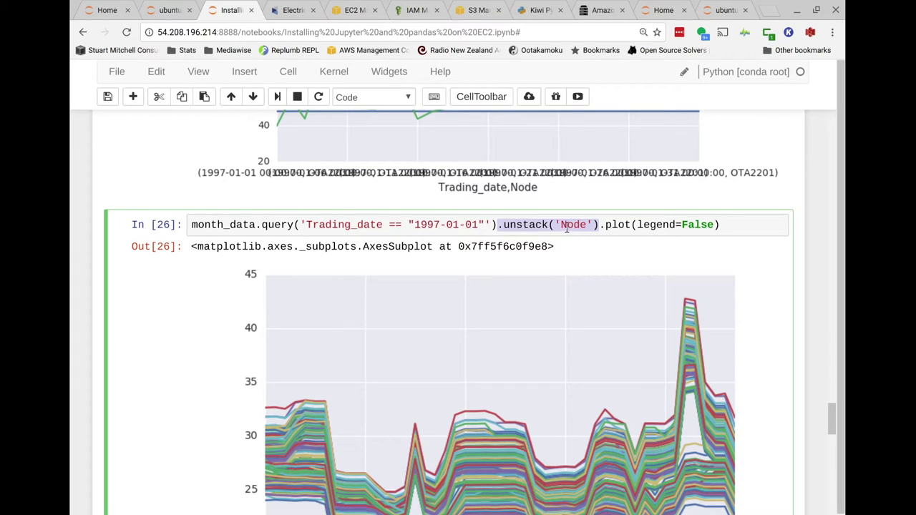
scroll(566, 227, up, 10)
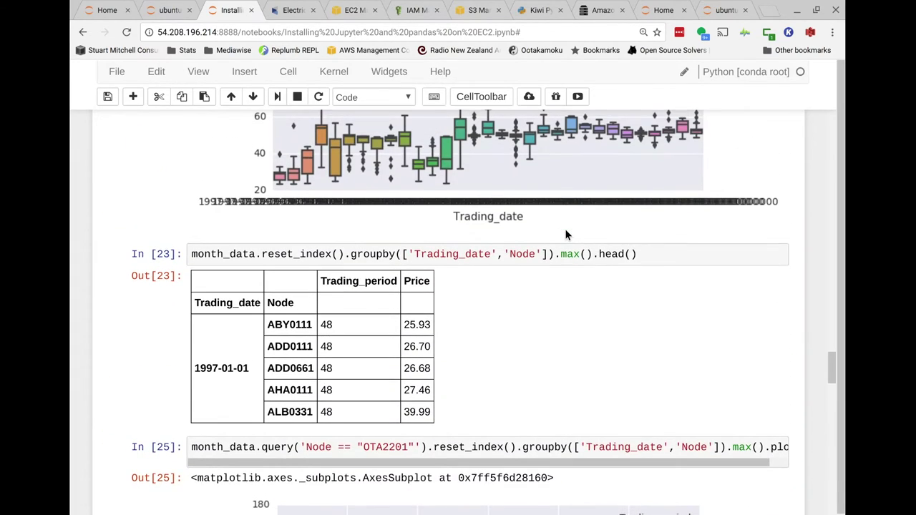
double_click(275, 325)
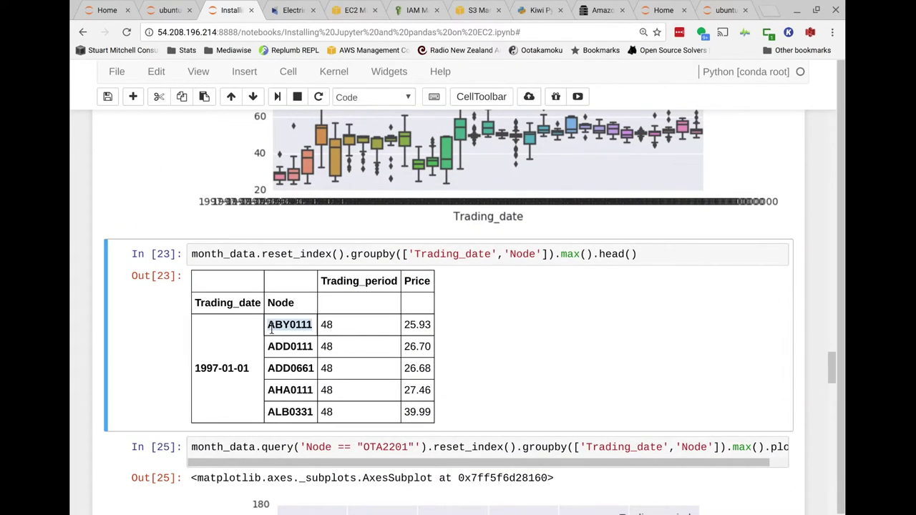
click(283, 347)
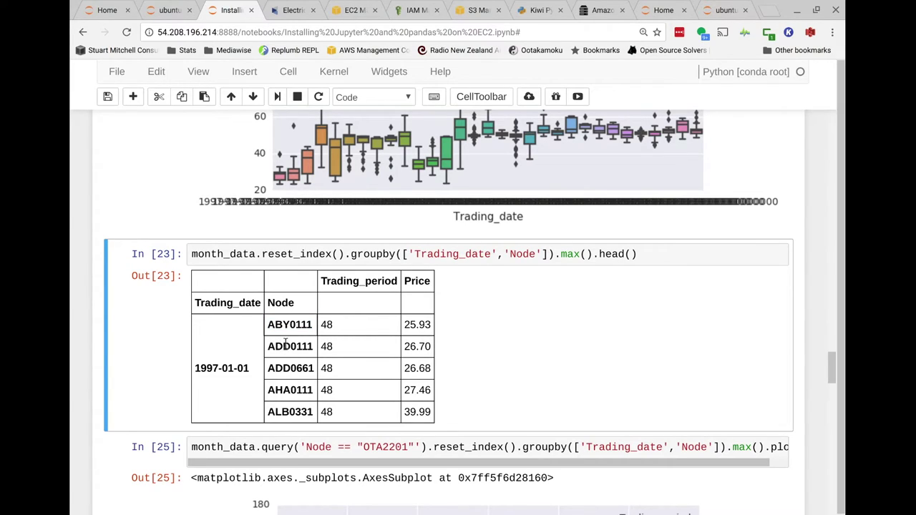
double_click(293, 324)
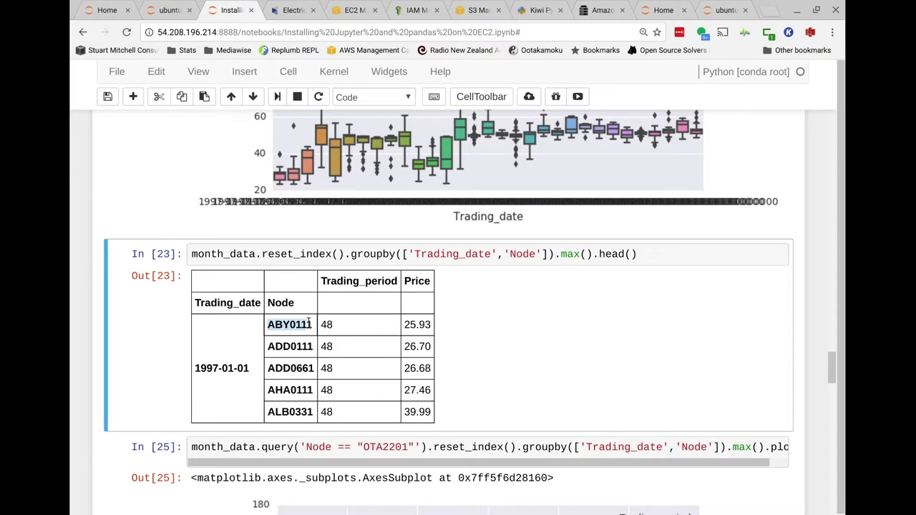
scroll(393, 316, down, 10)
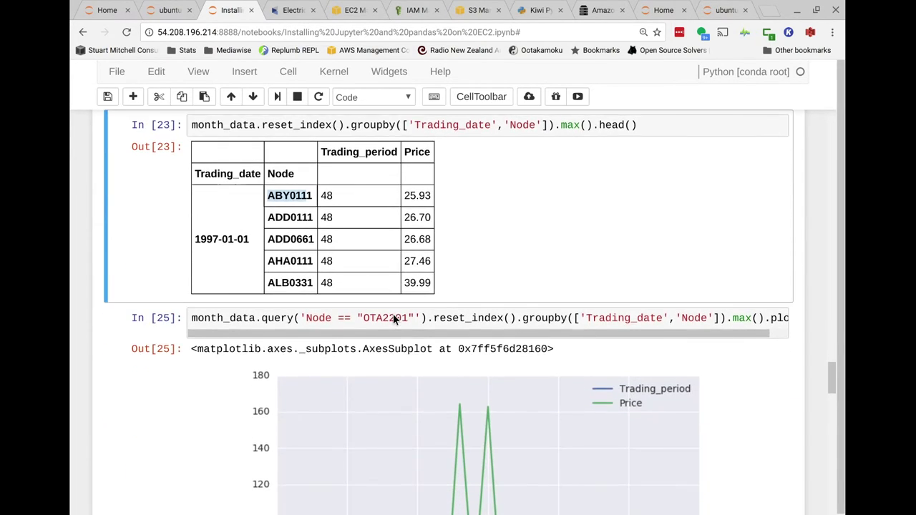
scroll(393, 319, down, 5)
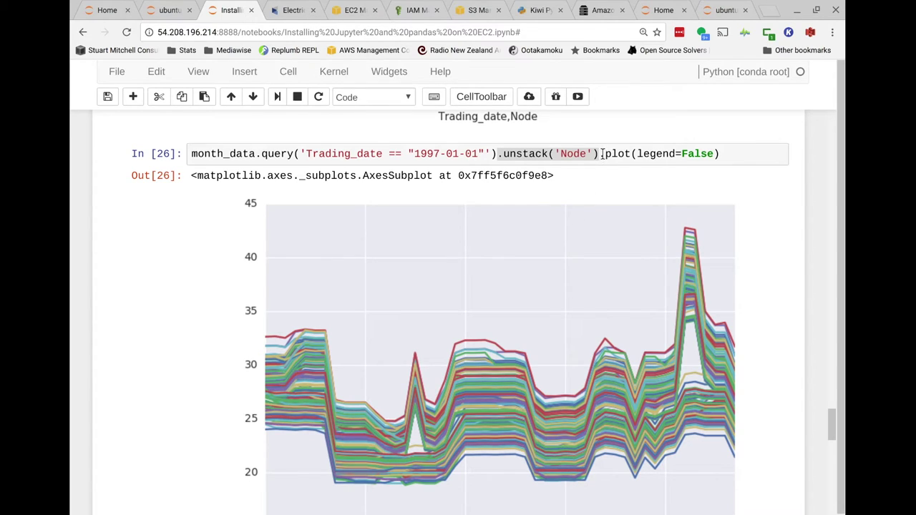
Step: Copy and remove .plot(legend=False) from the unstack('Node') cell, and rerun it to output the unstacked table
drag(600, 153, 740, 153)
key(ctrl+c)
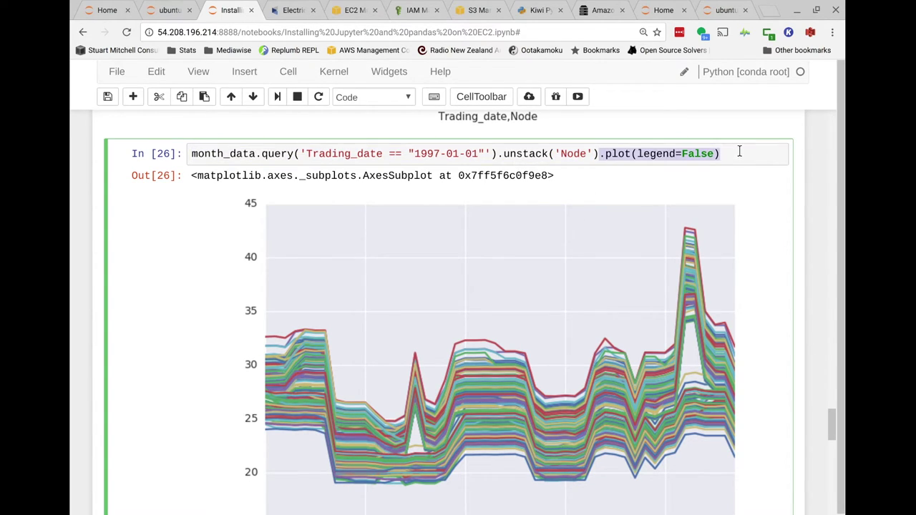
key(BackSpace)
key(shift+Return)
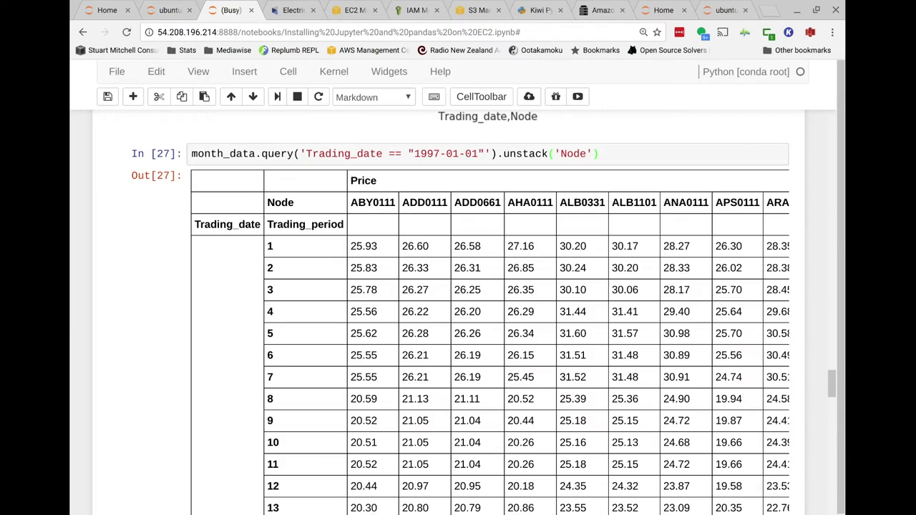
Step: Examine the node column headers of the unstacked price table, from ABY0111 through ALB1101
double_click(385, 206)
double_click(425, 206)
double_click(485, 206)
click(534, 198)
double_click(582, 202)
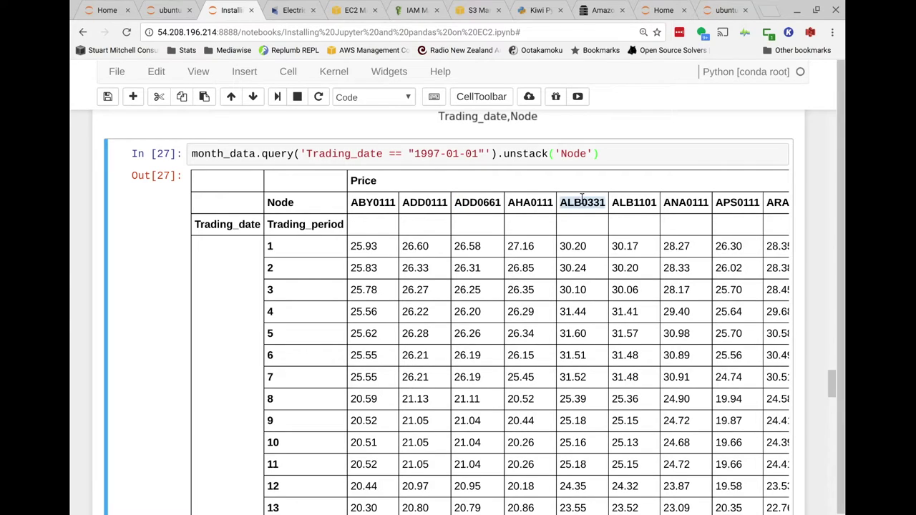
double_click(648, 200)
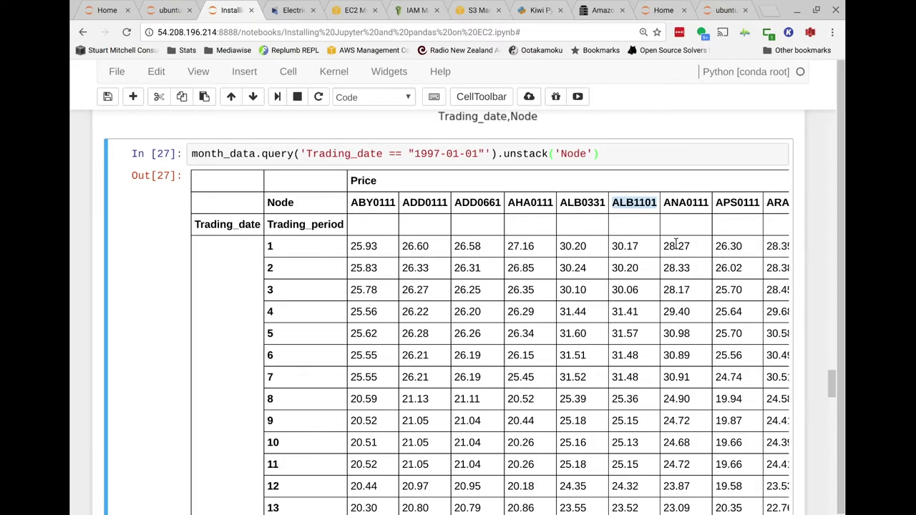
Step: Put .plot(legend=False) back at the end of the unstack('Node') cell, rerun it and view the full chart
click(630, 153)
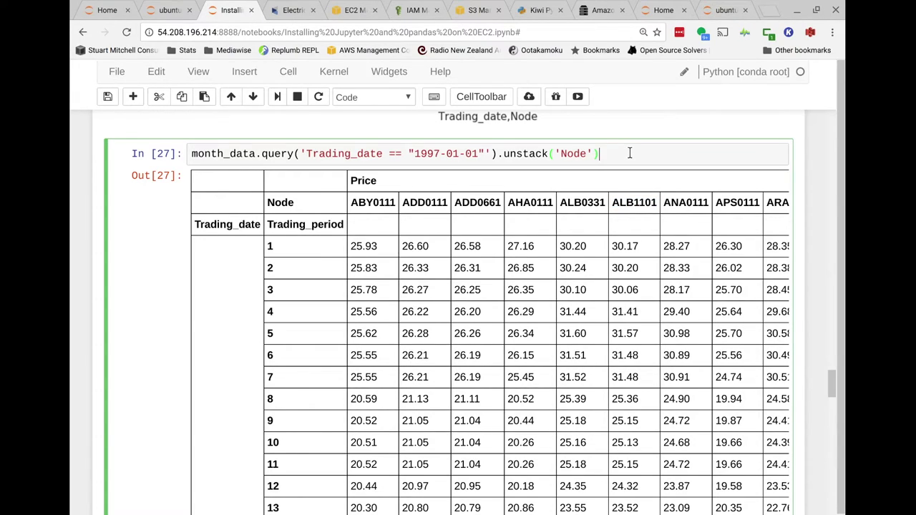
key(ctrl+v)
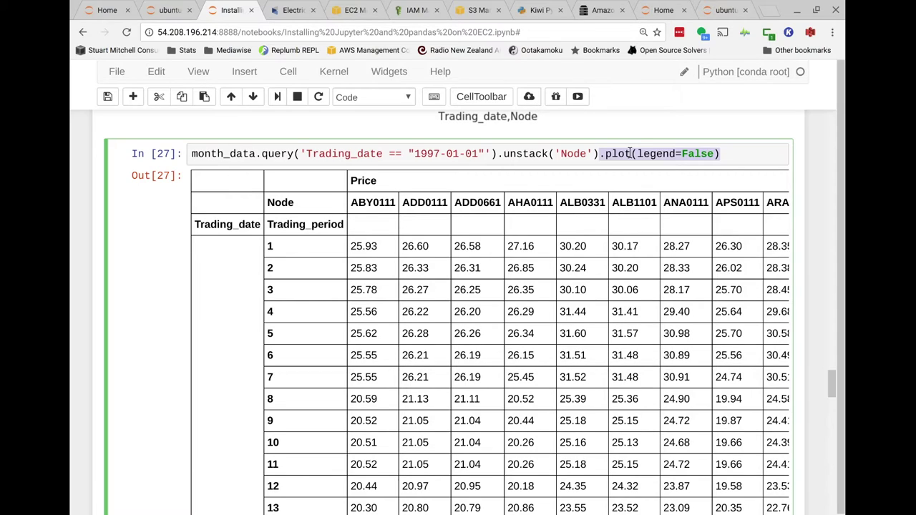
key(shift+Return)
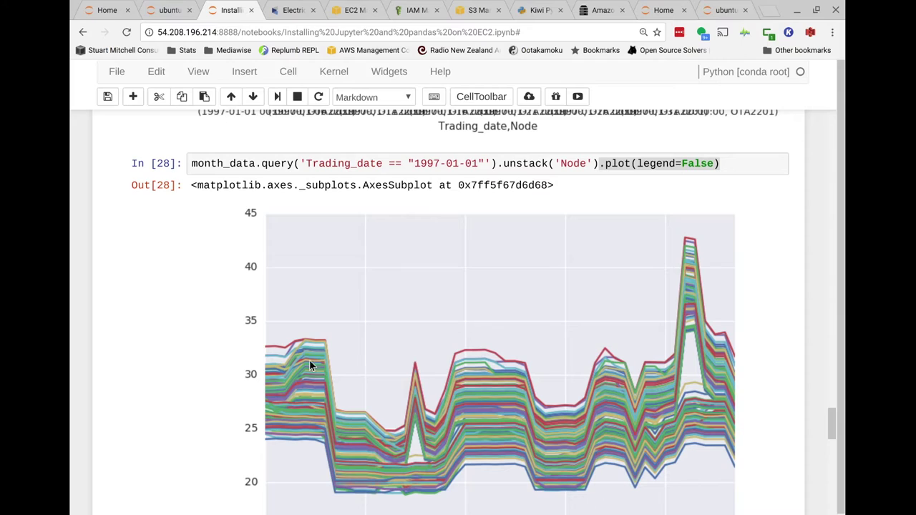
scroll(308, 365, down, 2)
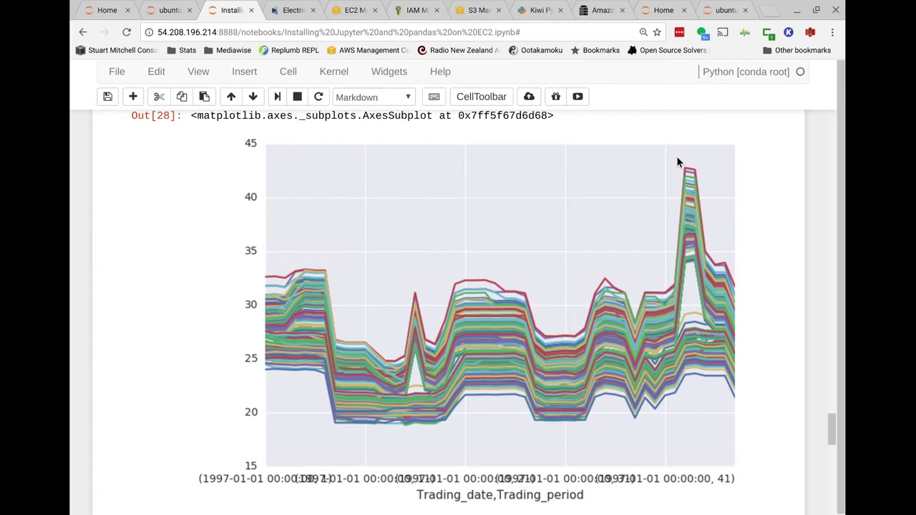
Step: Review the all-node price chart for 1997-01-01 and go on to the section on what happens when the data gets bigger
scroll(645, 184, down, 3)
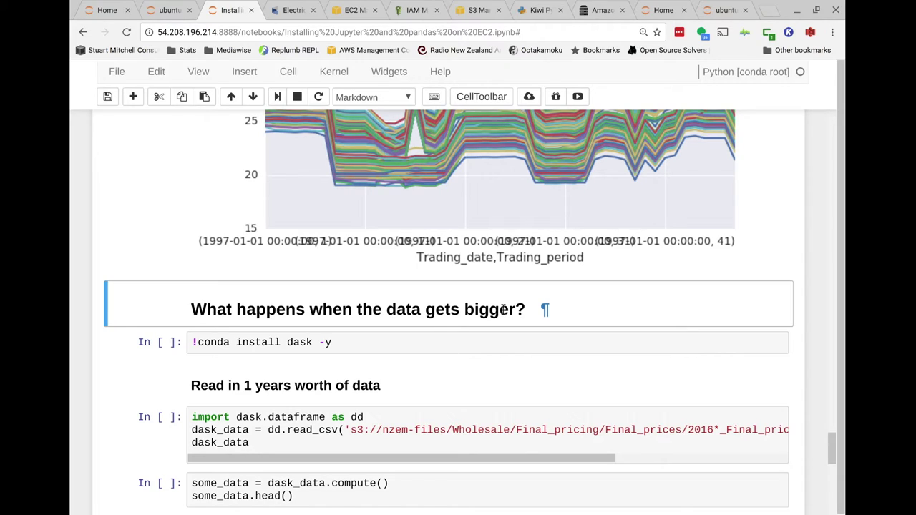
scroll(494, 265, up, 5)
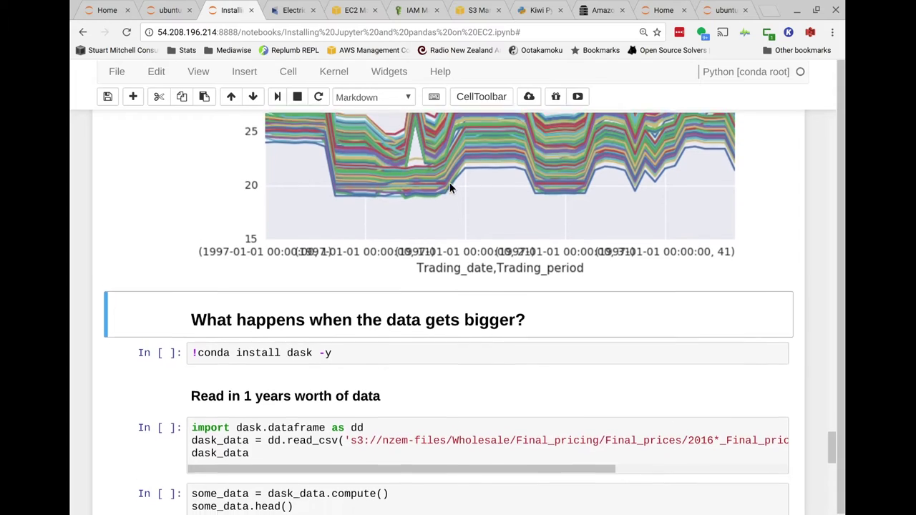
scroll(465, 227, up, 2)
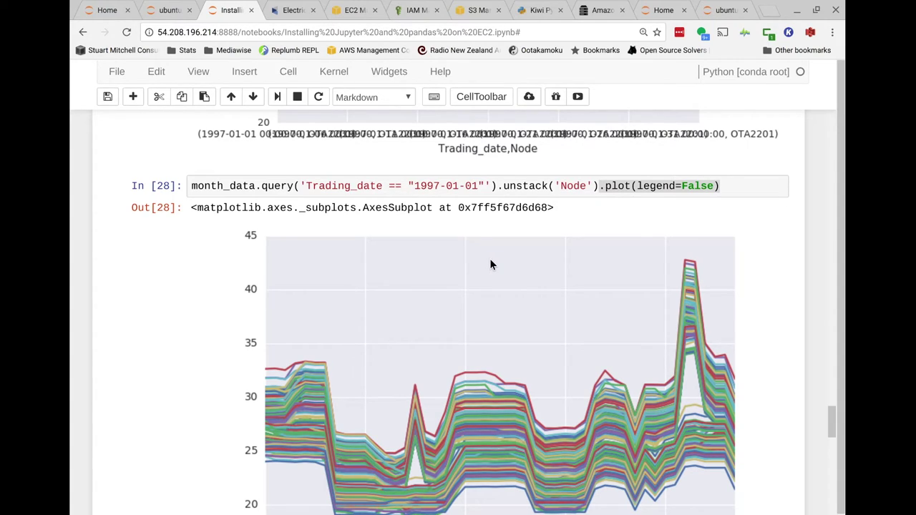
scroll(489, 272, down, 5)
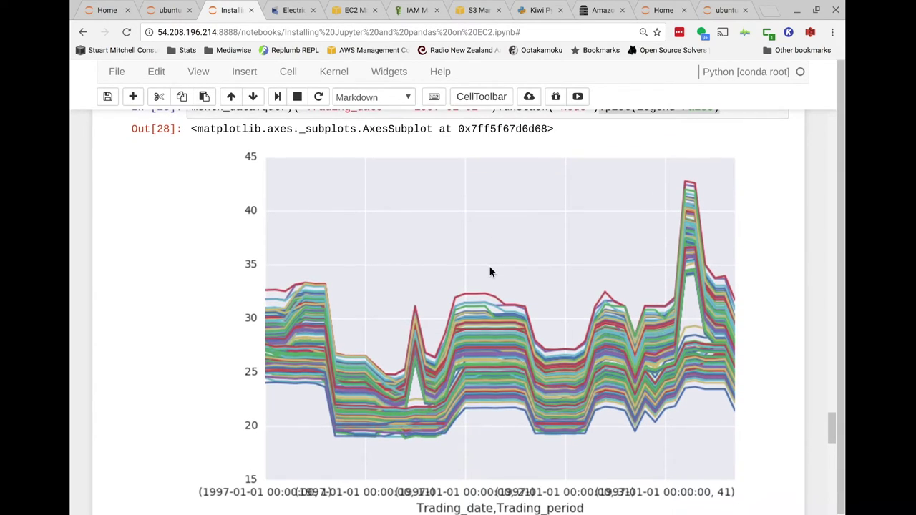
scroll(490, 272, down, 5)
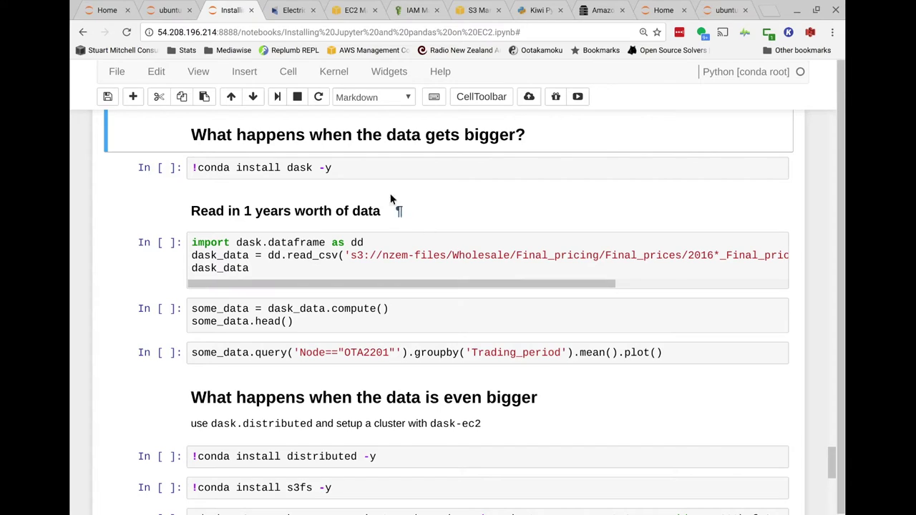
Step: Examine the !conda install dask cell and the import dask.dataframe as dd line in the one-year data cell
click(372, 167)
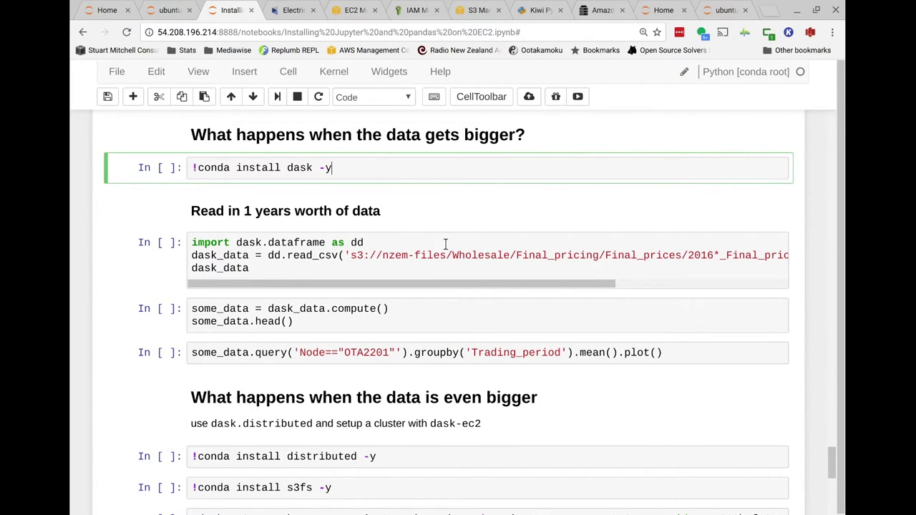
click(292, 168)
double_click(292, 168)
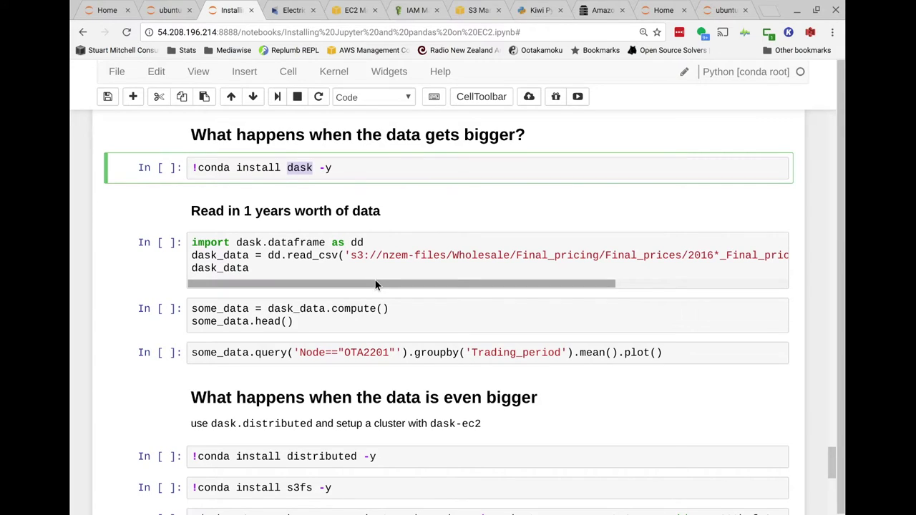
click(257, 243)
click(369, 243)
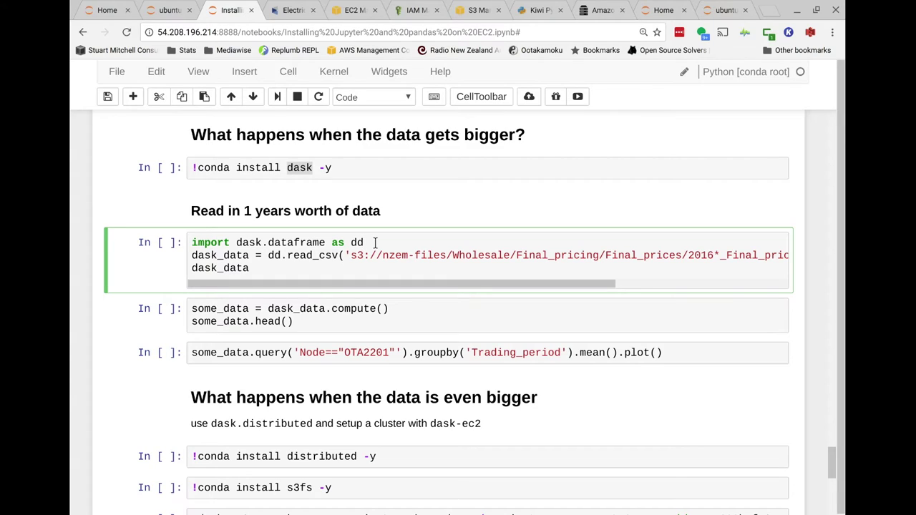
double_click(318, 244)
double_click(247, 244)
double_click(276, 243)
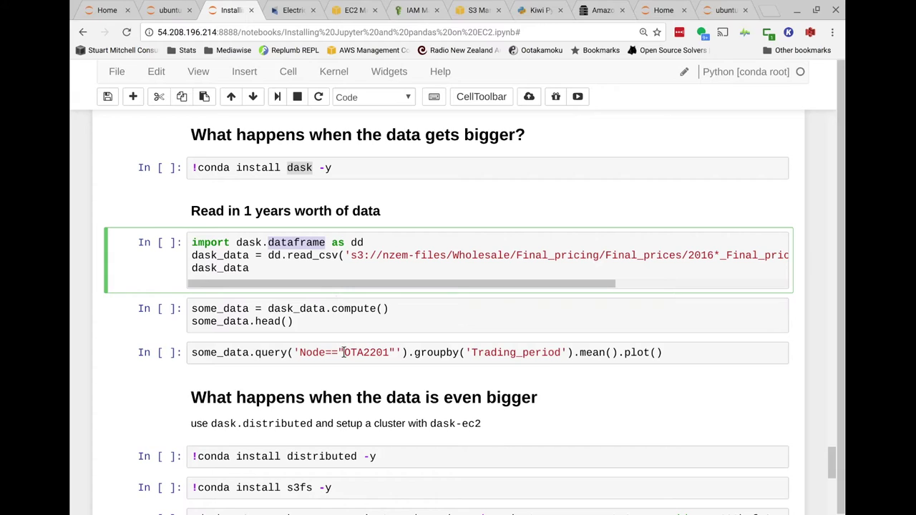
Step: Break the dd.read_csv call after the 2016*_Final_prices.csv path so parse_dates=['Trading_date'] sits on its own line
drag(377, 283, 477, 285)
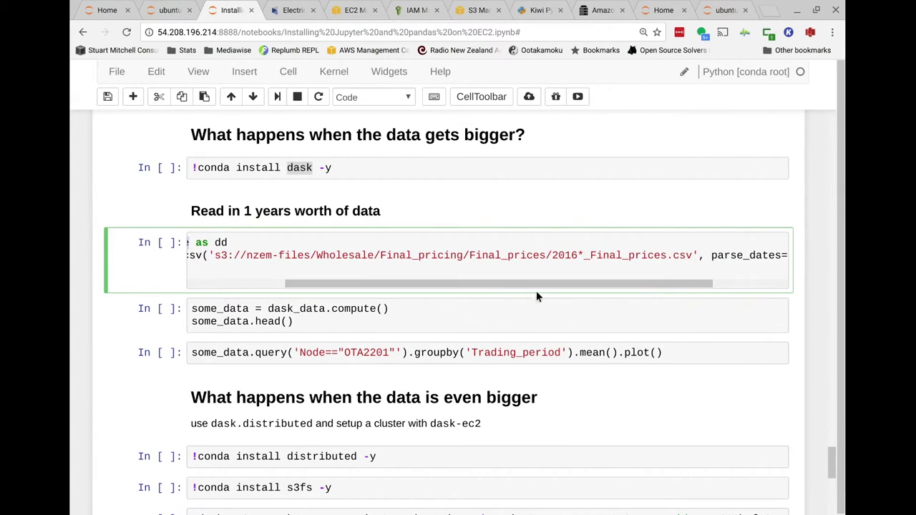
click(580, 250)
text(*)
click(713, 254)
key(Return)
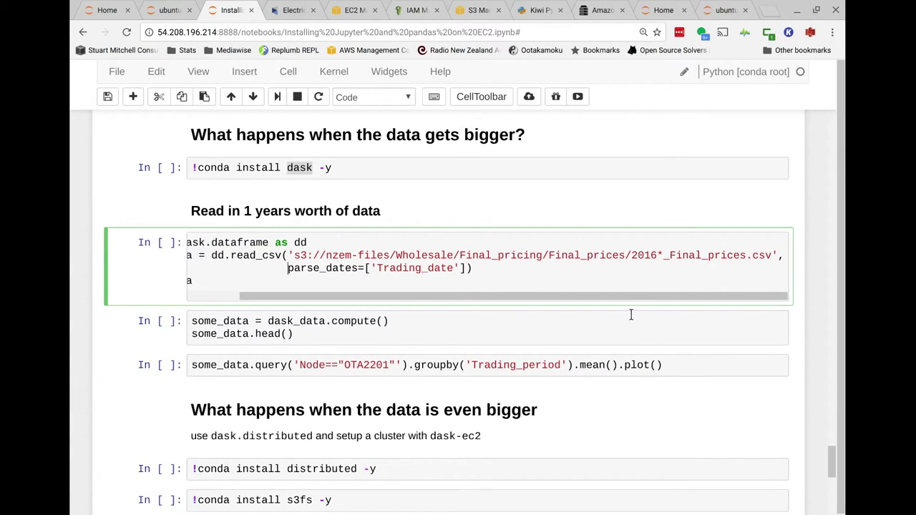
drag(499, 297, 426, 300)
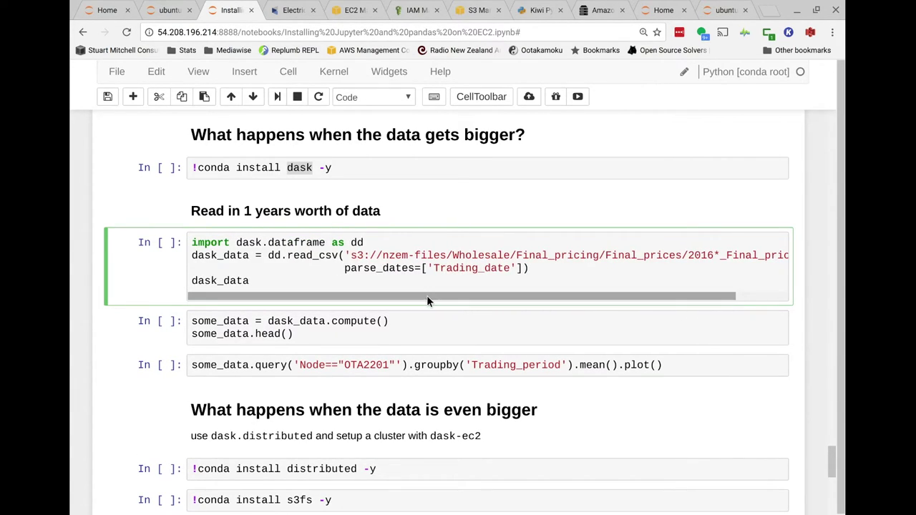
Step: Run the dask read_csv cell for the 2016 final prices and inspect npartitions in its output
click(524, 268)
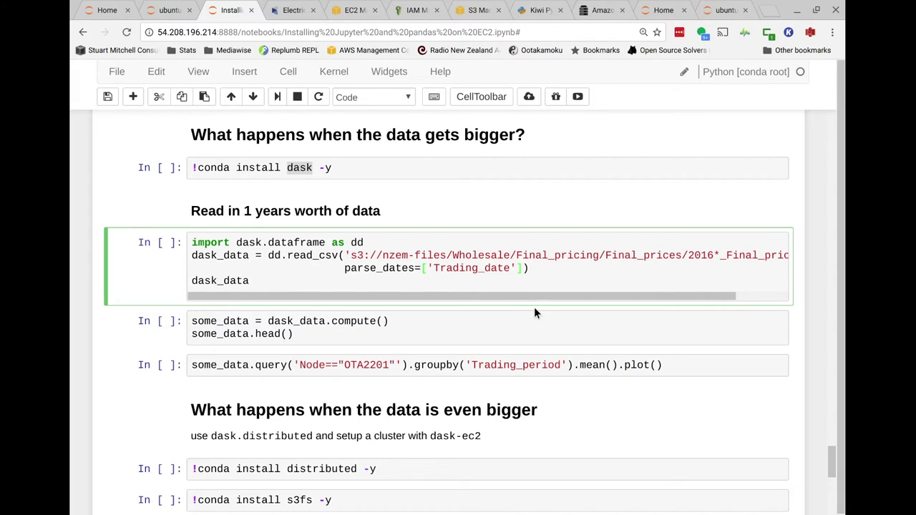
click(385, 284)
key(shift+Return)
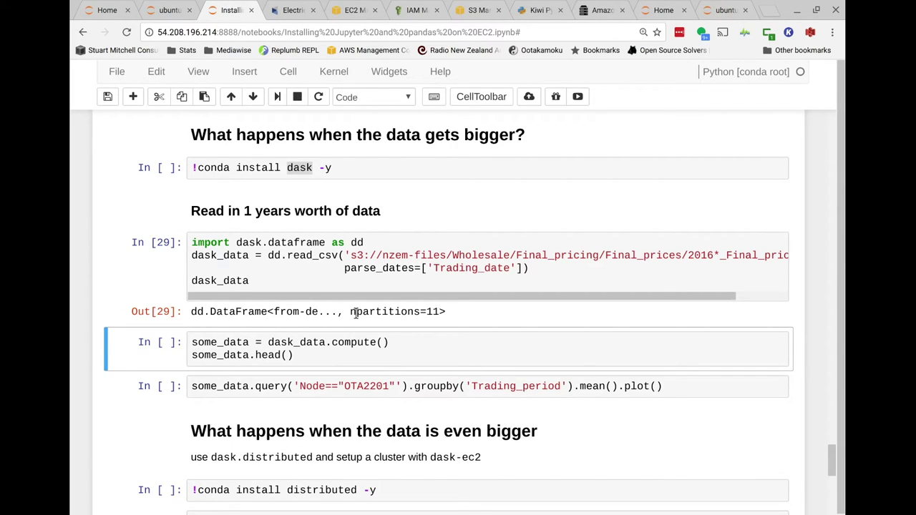
double_click(355, 313)
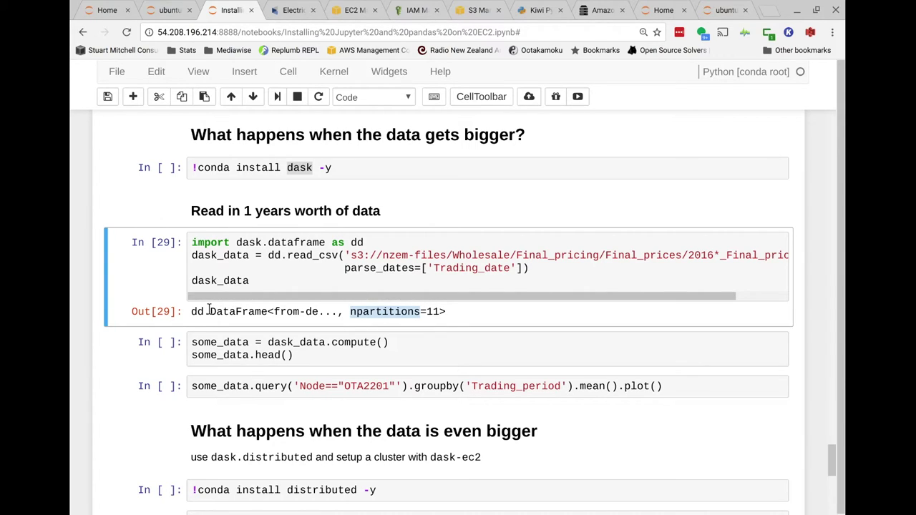
Step: Run the cell that computes dask_data into some_data and outputs some_data.head()
click(389, 343)
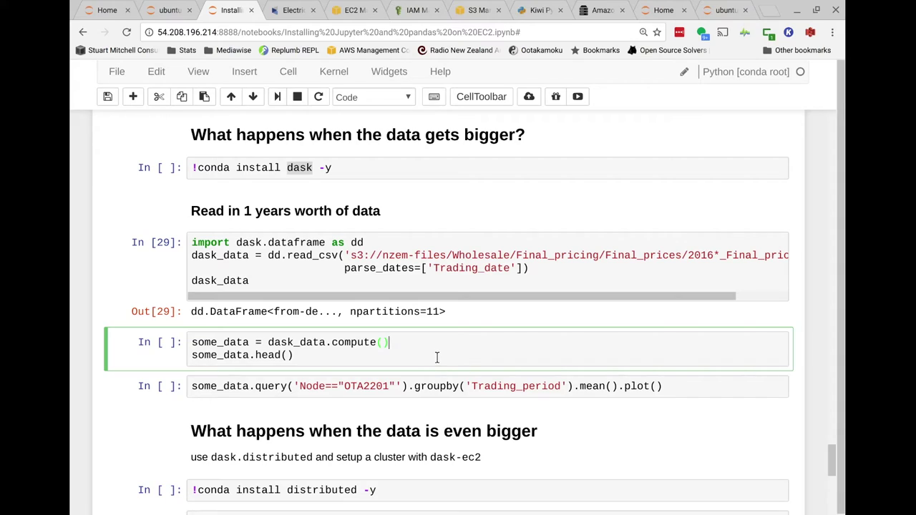
key(shift+Return)
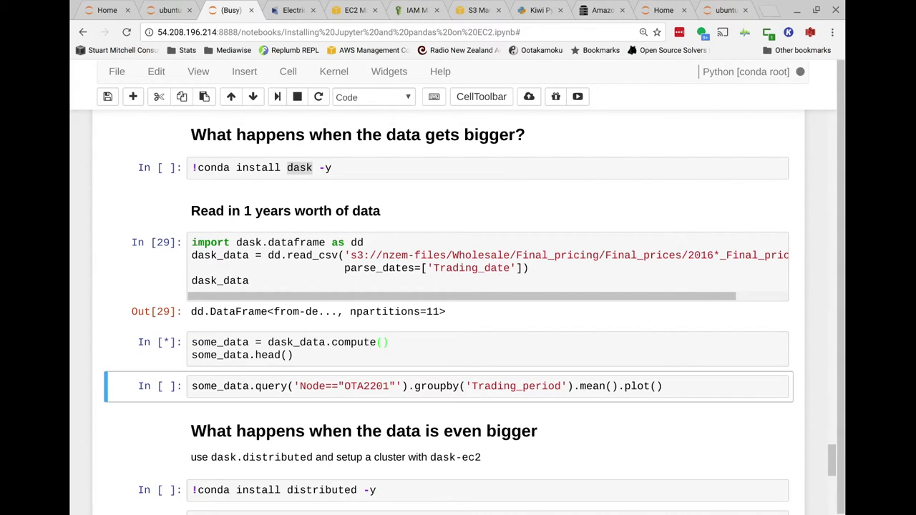
click(334, 347)
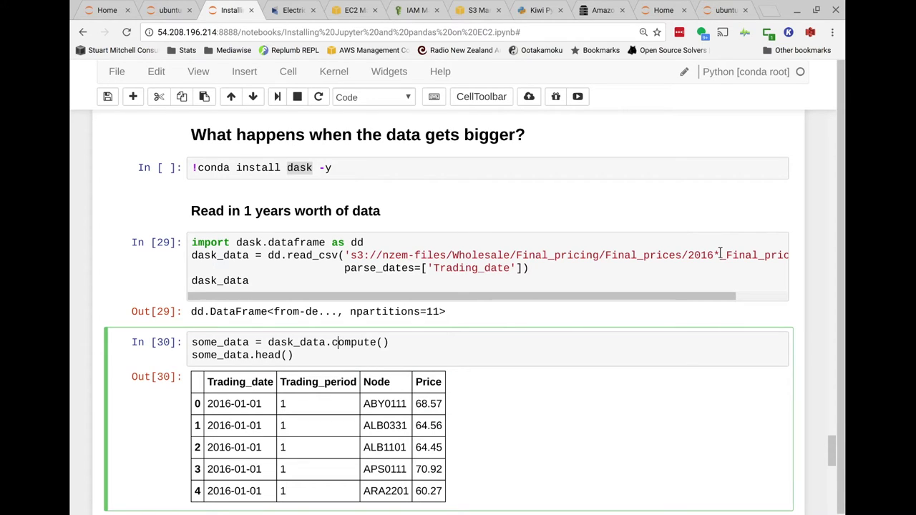
scroll(456, 344, down, 1)
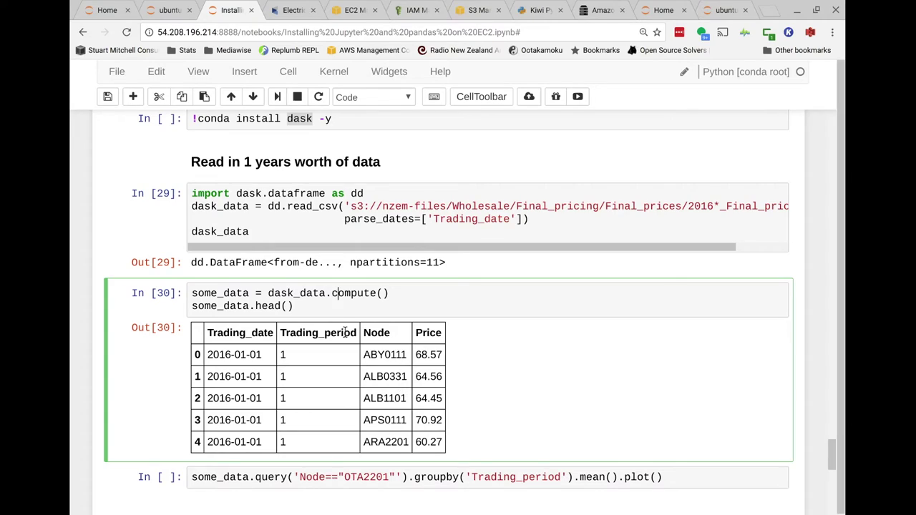
Step: Examine how the compute() call relates to the npartitions output and the dask_data variable
click(345, 304)
double_click(348, 292)
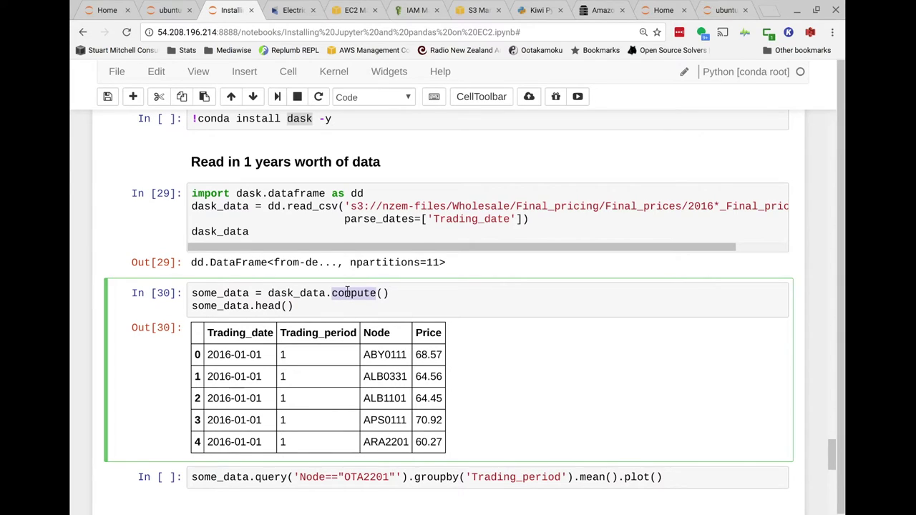
triple_click(372, 265)
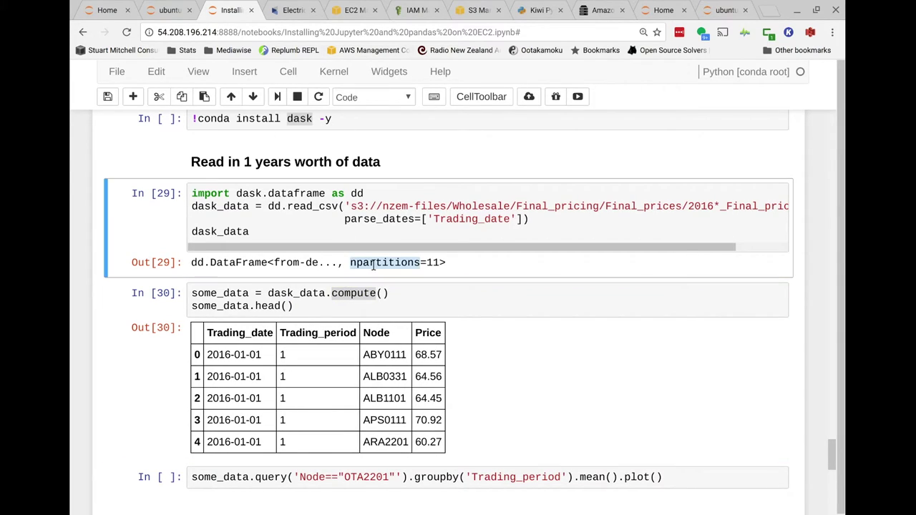
click(373, 265)
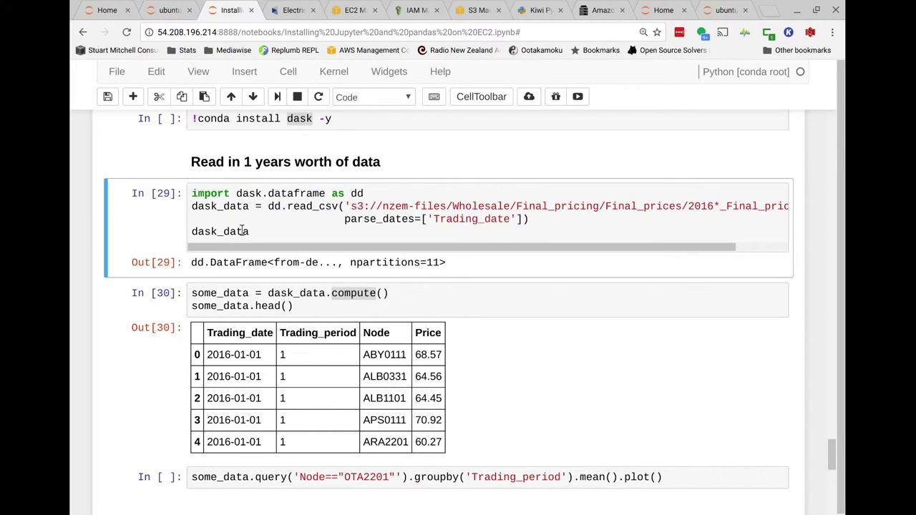
click(250, 205)
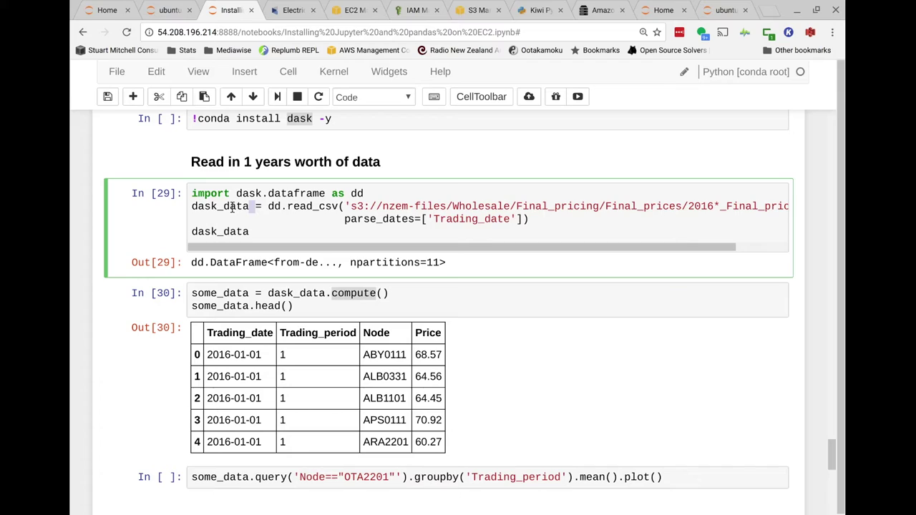
double_click(232, 207)
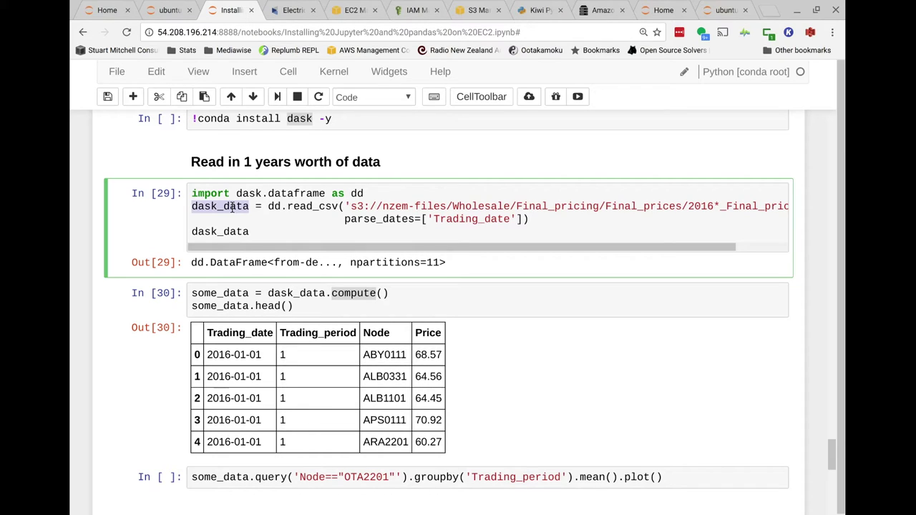
Step: Run the some_data query cell to plot the mean OTA2201 price by Trading_period, and view the chart
scroll(445, 326, down, 3)
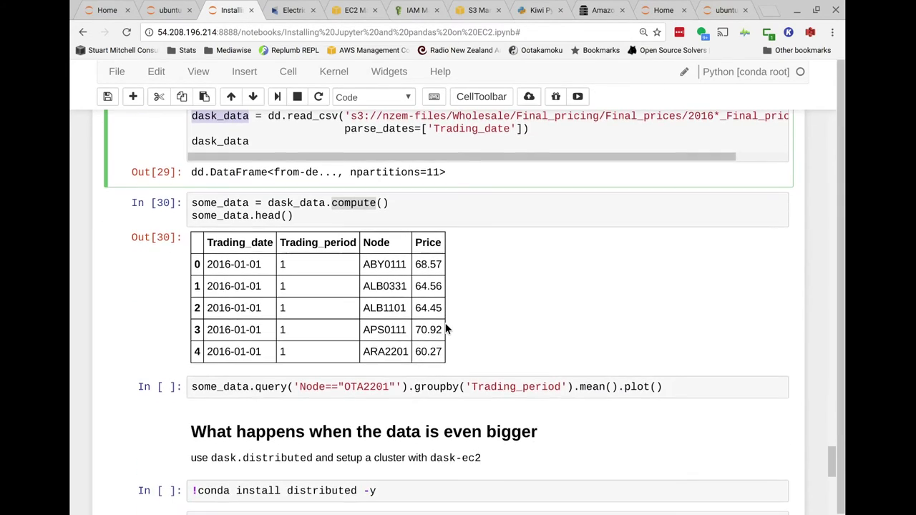
click(715, 351)
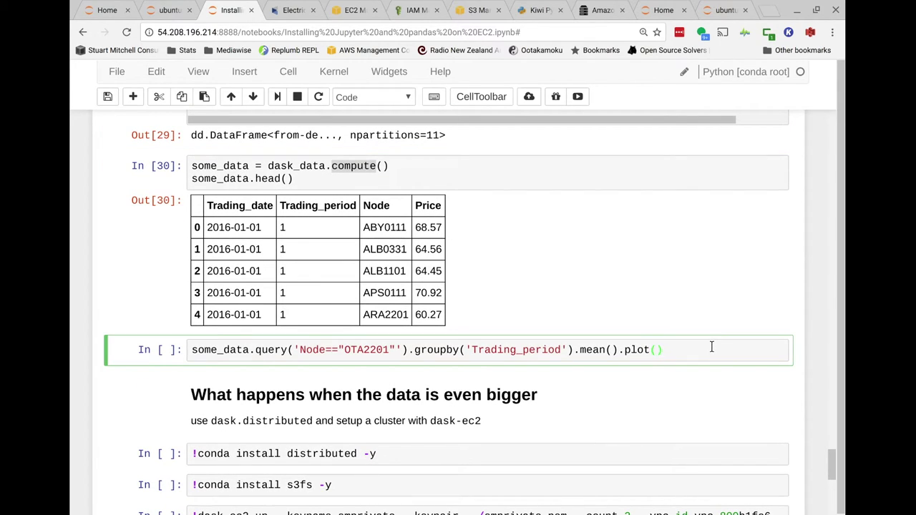
key(shift+Return)
scroll(756, 381, down, 1)
scroll(745, 368, down, 3)
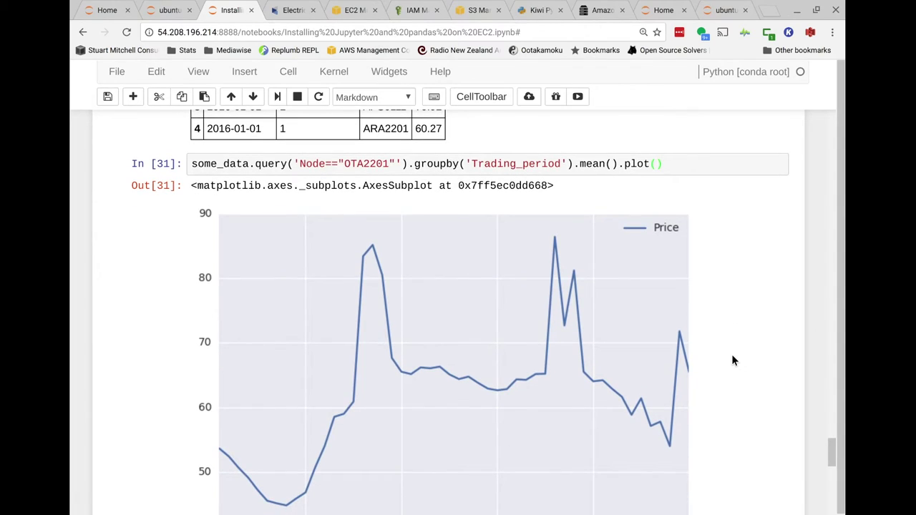
scroll(733, 361, down, 1)
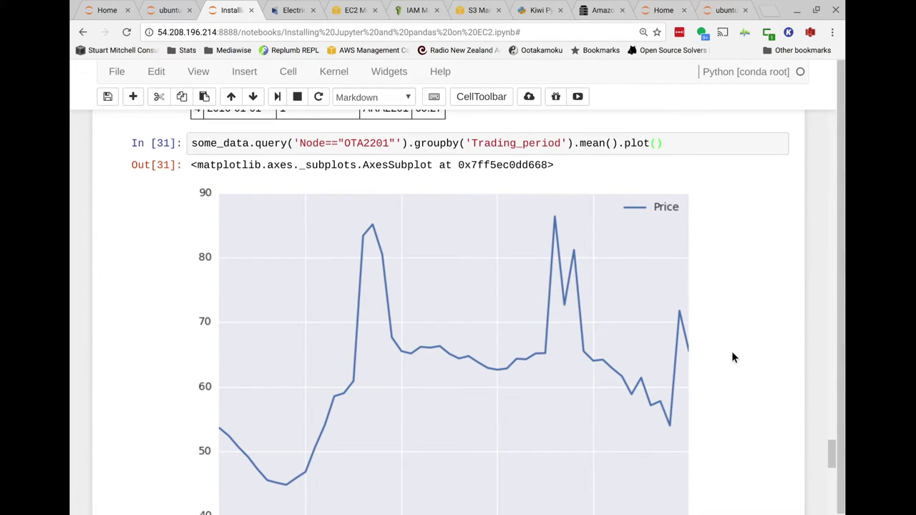
Step: Examine the mean() and groupby('Trading_period') calls against the plotted price curve, continuing down to the section on even bigger data
double_click(588, 143)
scroll(582, 299, down, 2)
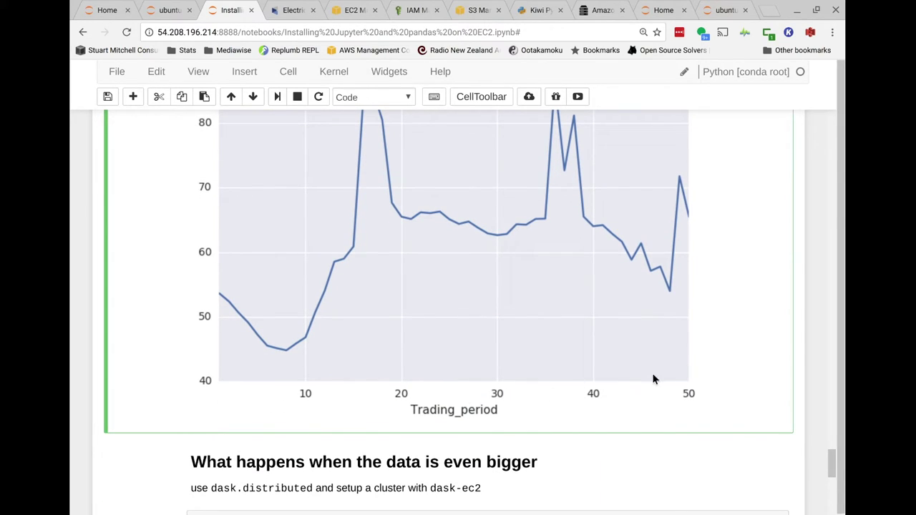
scroll(684, 381, up, 3)
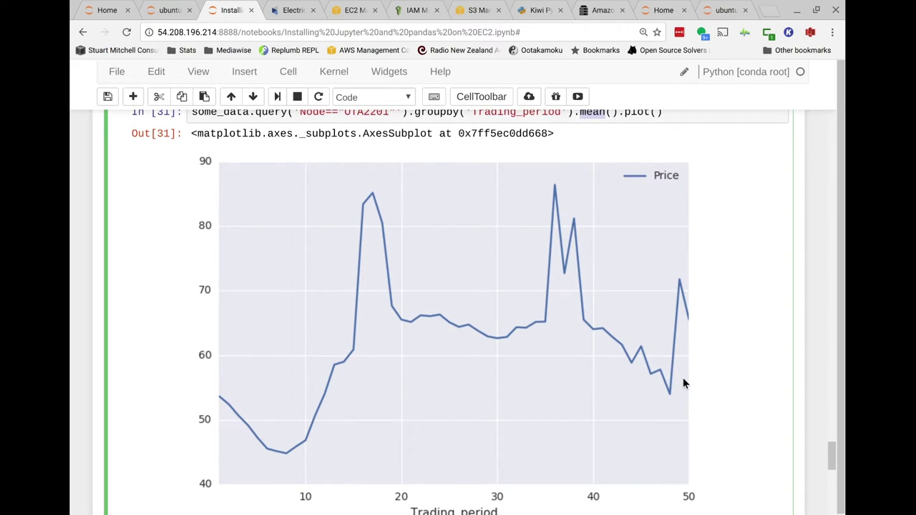
scroll(683, 378, down, 1)
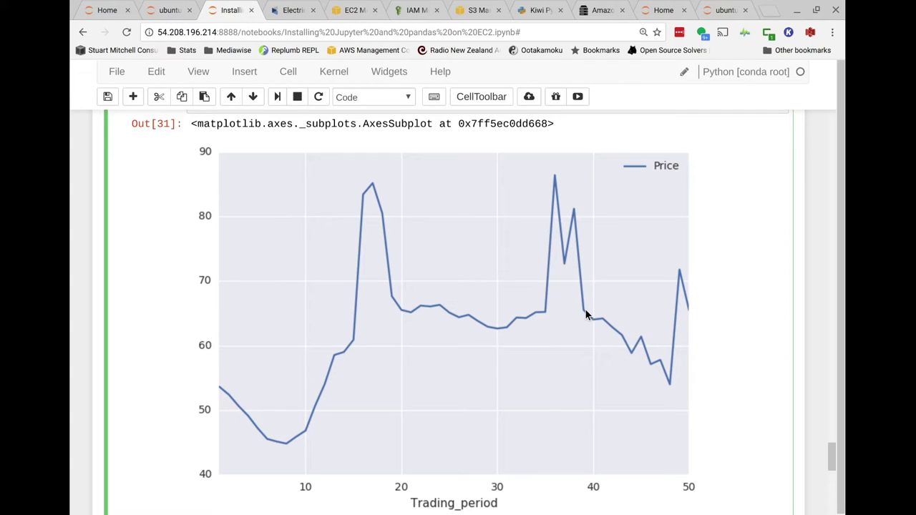
scroll(595, 214, up, 2)
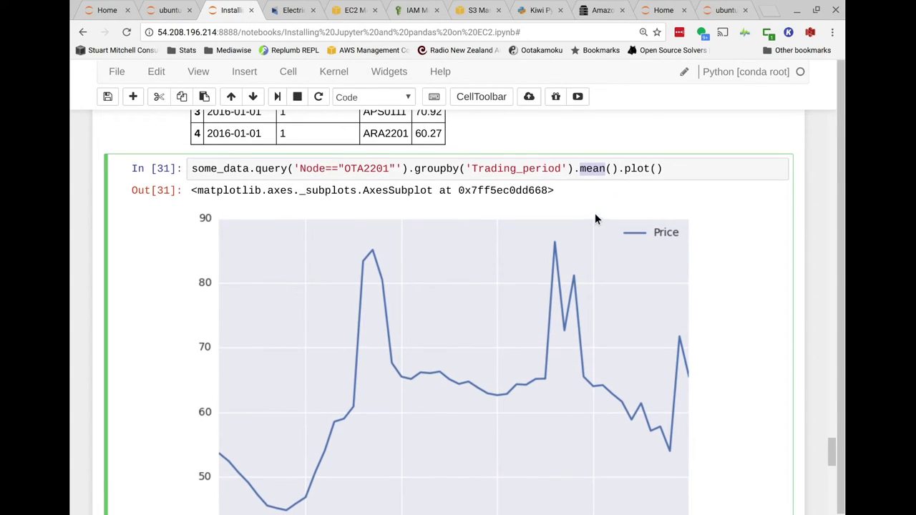
click(548, 169)
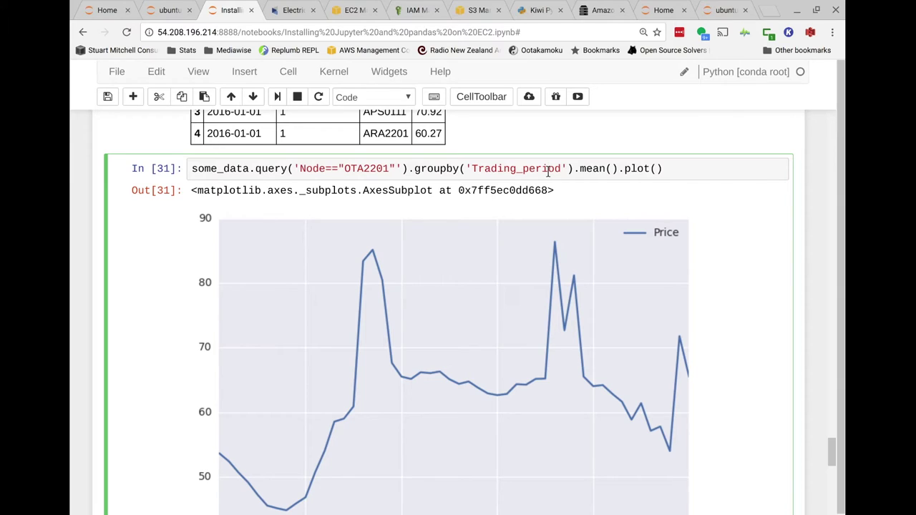
scroll(547, 171, up, 2)
scroll(547, 171, down, 2)
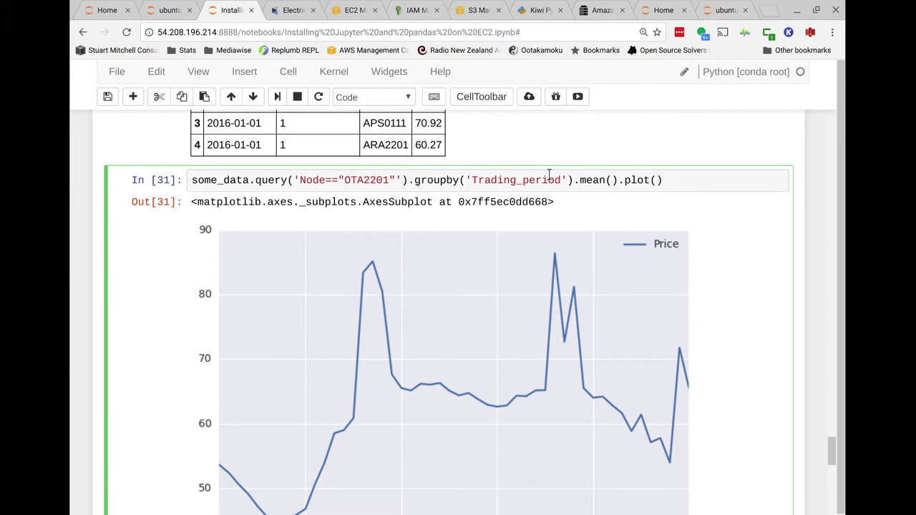
scroll(549, 174, down, 5)
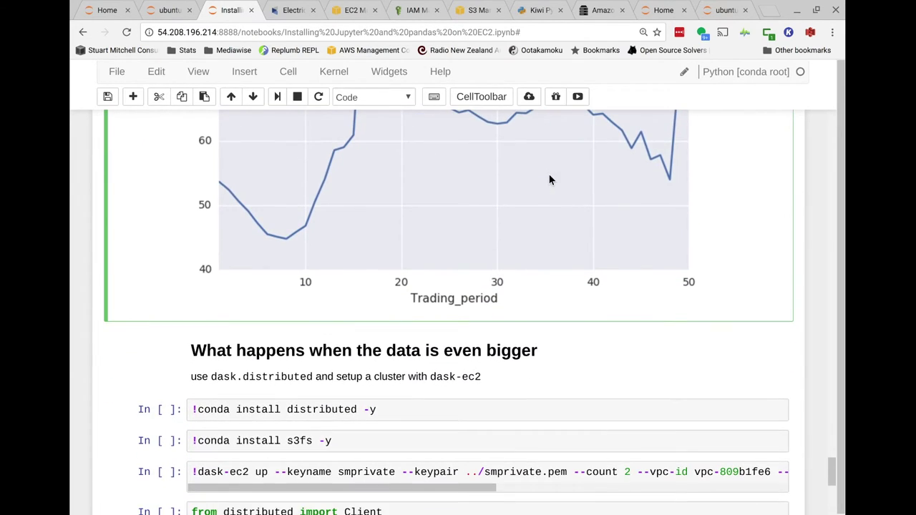
Step: Examine the section on even bigger data, including the cells that install the distributed and s3fs packages with conda
scroll(549, 179, down, 1)
click(458, 302)
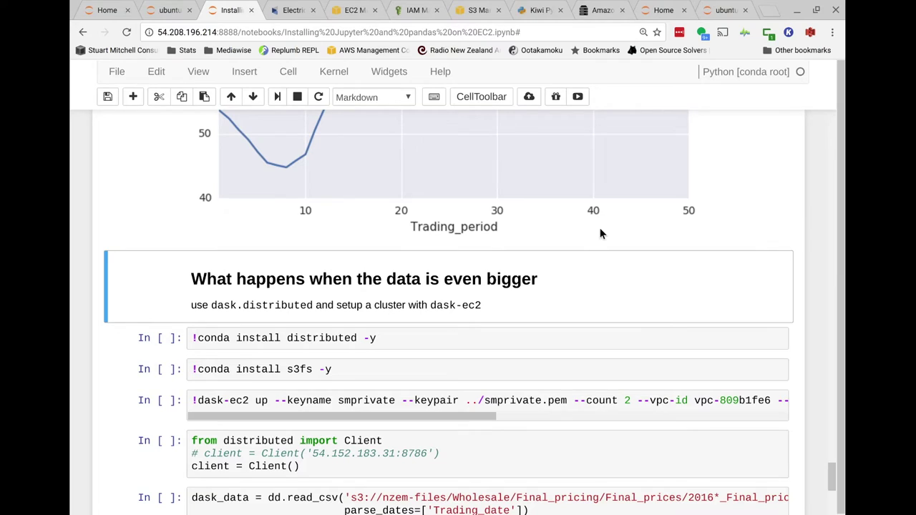
mouse_move(70, 358)
click(323, 335)
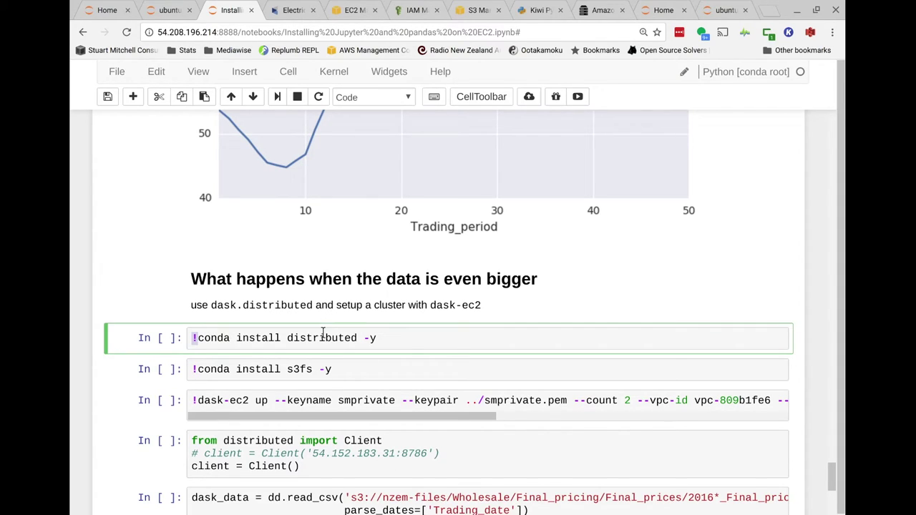
double_click(323, 336)
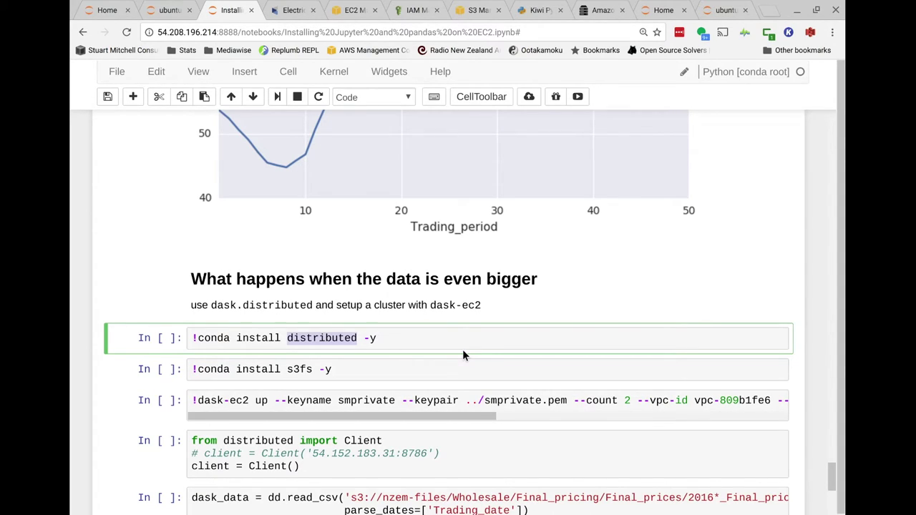
scroll(285, 368, down, 1)
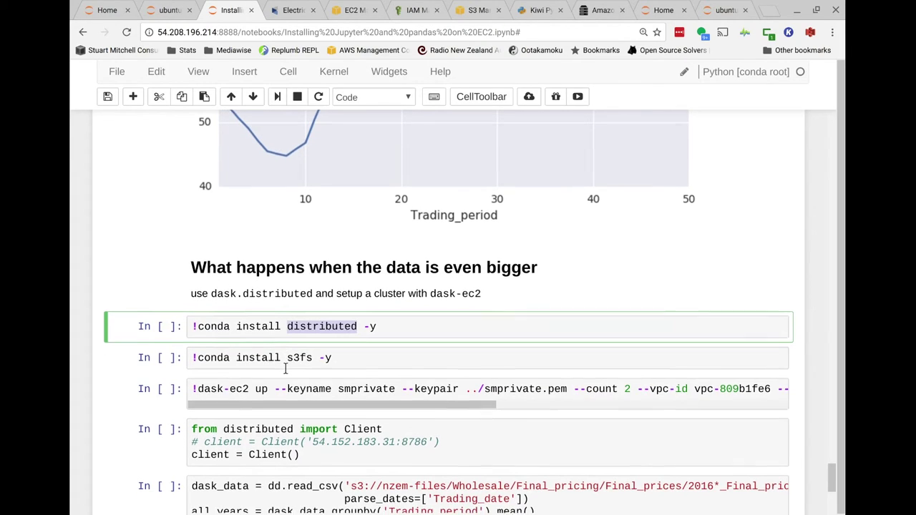
scroll(285, 368, down, 1)
click(299, 352)
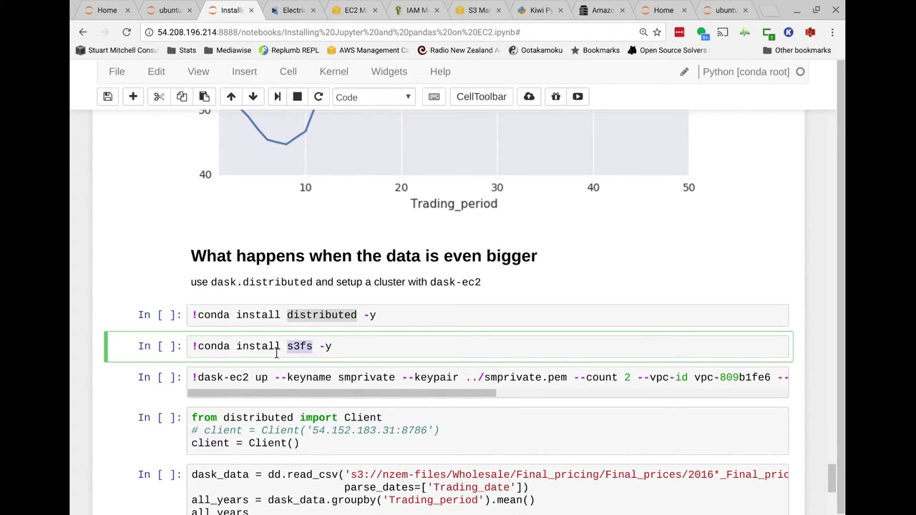
click(341, 346)
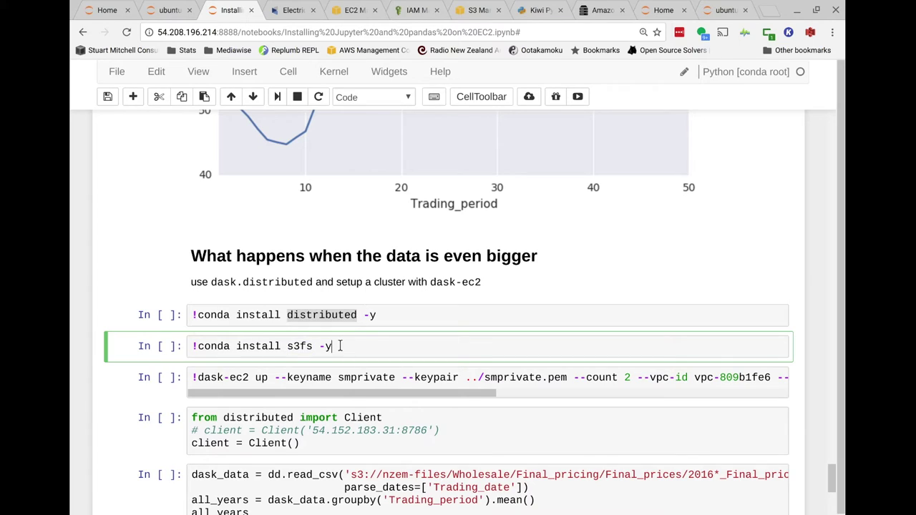
scroll(341, 346, down, 2)
Step: Copy the dask-ec2 up command from its notebook cell, without the leading exclamation mark, and paste it at the Jupyter terminal prompt
click(341, 343)
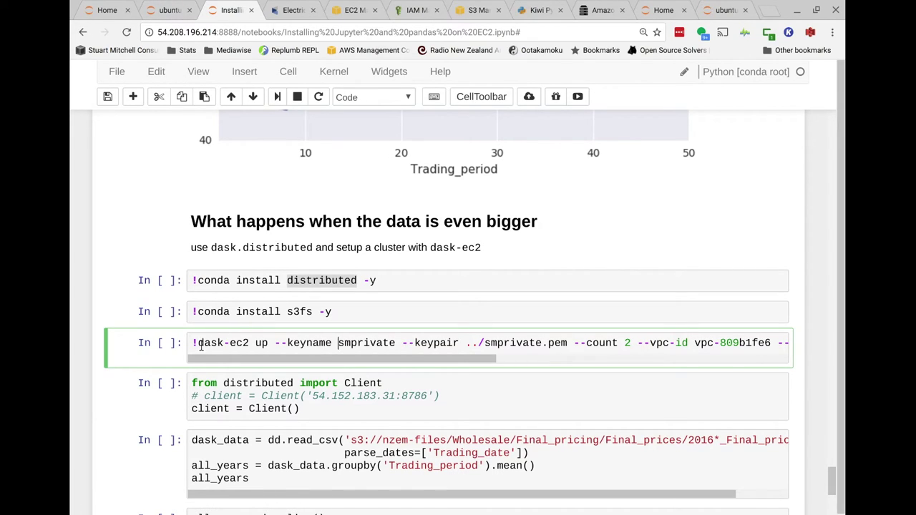
drag(199, 343, 248, 341)
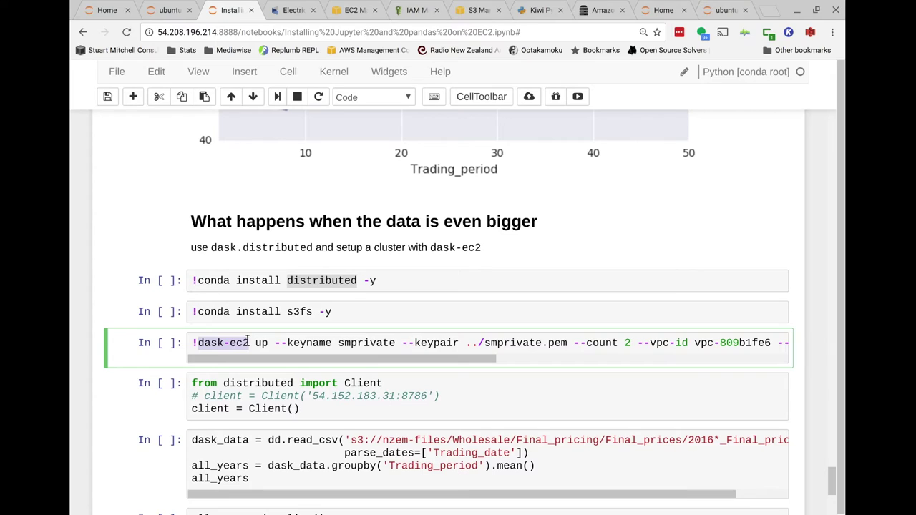
click(200, 343)
key(End)
key(Home)
drag(798, 343, 804, 345)
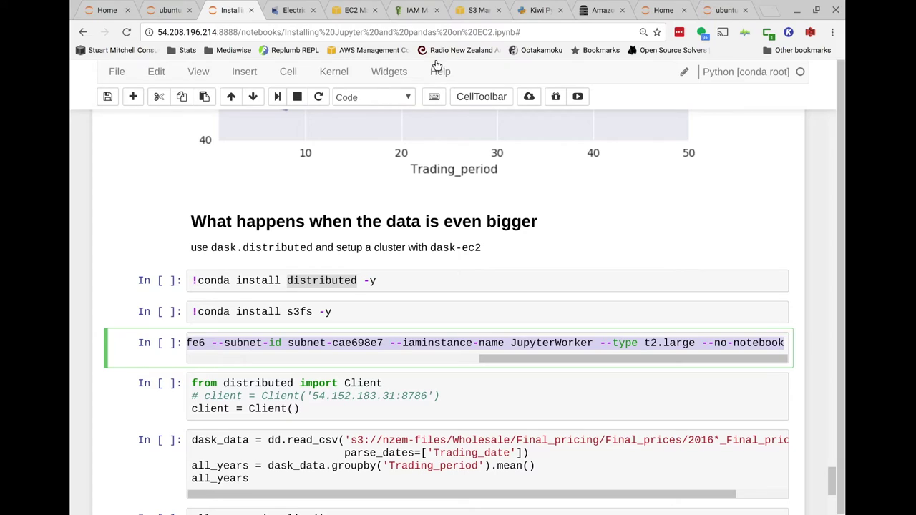
click(170, 10)
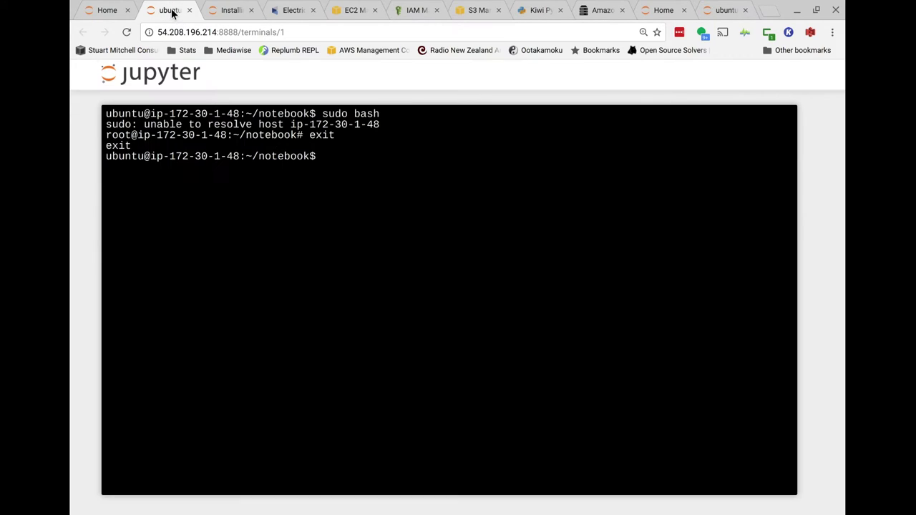
right_click(388, 196)
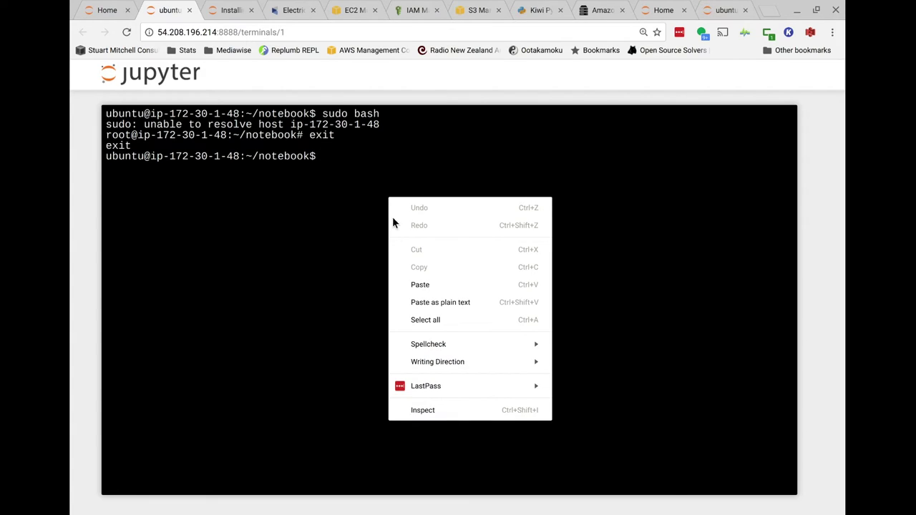
click(428, 280)
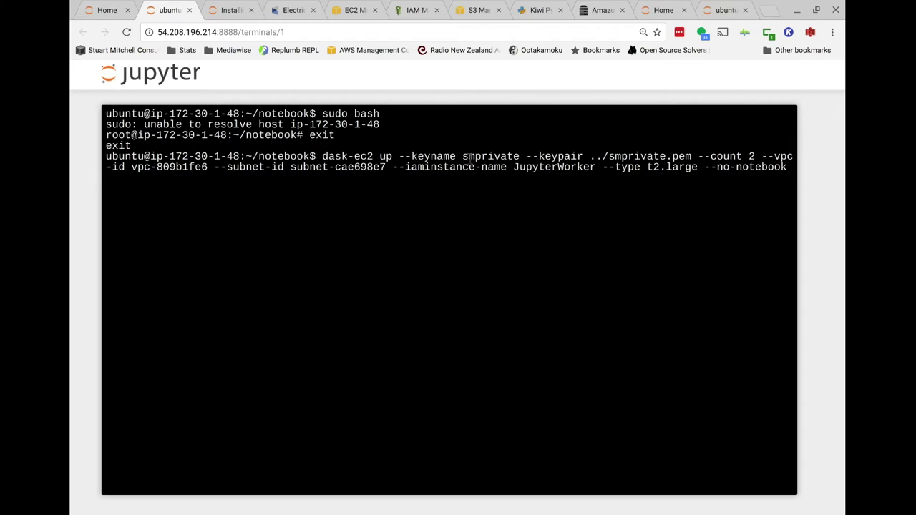
Step: Set the --count option of the pasted dask-ec2 up command to 6
drag(373, 156, 323, 156)
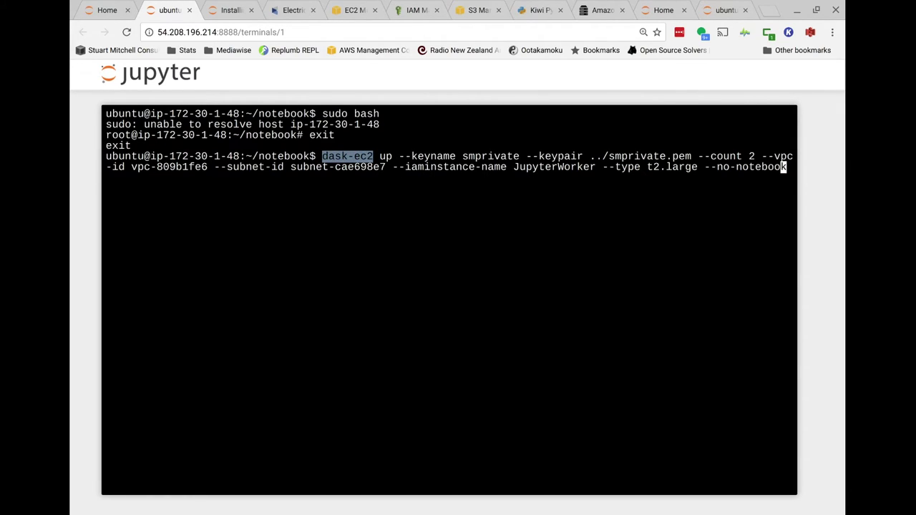
key(Left)
key(Left)
key(Left)
key(Left)
key(Left)
key(Left)
key(Left)
key(Left)
key(Left)
key(Left)
key(Left)
key(Left)
key(Left)
key(Left)
key(Left)
key(Left)
key(Left)
key(Left)
key(Left)
key(Left)
key(Left)
key(Left)
key(Left)
key(Left)
key(Left)
key(Left)
key(Left)
key(Left)
key(Left)
key(Left)
key(Left)
key(Left)
key(Left)
key(Left)
key(Left)
key(Left)
key(Left)
key(Left)
key(Left)
key(Left)
key(Left)
key(Left)
key(Left)
key(Left)
key(Left)
key(Left)
key(Left)
key(Left)
key(Left)
key(Left)
key(Left)
key(Left)
key(Left)
key(Left)
key(Left)
key(Left)
key(Left)
key(Left)
key(Left)
key(Left)
key(Right)
key(Right)
key(BackSpace)
text(6)
key(Right)
key(Right)
key(Right)
key(Right)
key(Right)
key(Right)
key(Right)
key(Right)
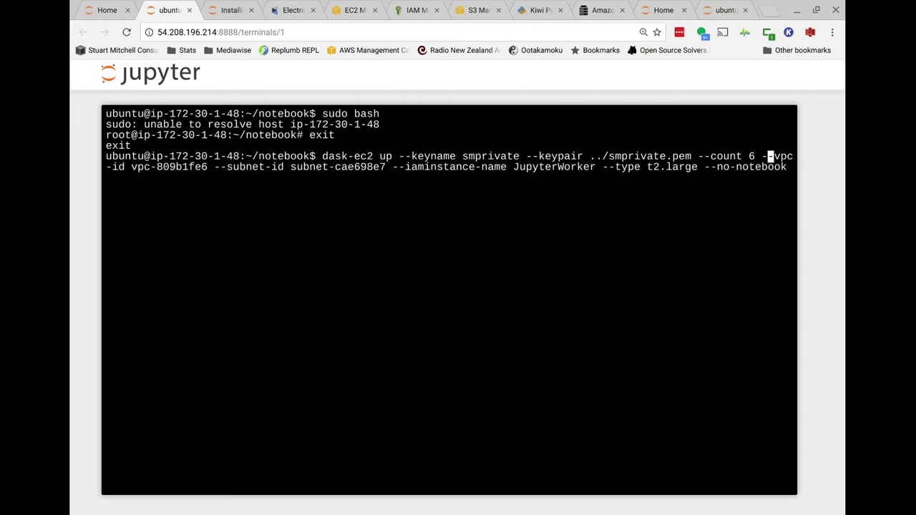
Step: Review the rest of the dask-ec2 up command up to the t2.large instance type, and run it to launch the cluster nodes
key(Right)
key(Right)
key(Right)
key(Right)
key(Right)
key(Right)
key(Right)
key(Right)
key(Right)
key(Right)
key(Right)
key(Right)
key(Right)
key(Right)
key(Right)
key(Right)
key(Right)
key(Right)
key(Right)
key(Right)
key(Right)
key(Right)
key(Right)
key(Right)
key(Right)
key(Right)
key(Right)
key(Right)
key(Right)
key(Right)
key(Right)
key(Right)
key(Right)
key(Right)
key(Right)
key(Right)
key(Right)
key(Right)
key(Right)
key(Right)
key(Right)
key(Right)
key(Right)
key(Right)
key(Right)
key(Right)
key(Right)
key(Right)
key(Right)
key(Right)
key(Right)
key(Right)
key(Right)
key(Right)
key(Right)
key(Right)
key(Right)
key(Right)
key(Right)
key(Right)
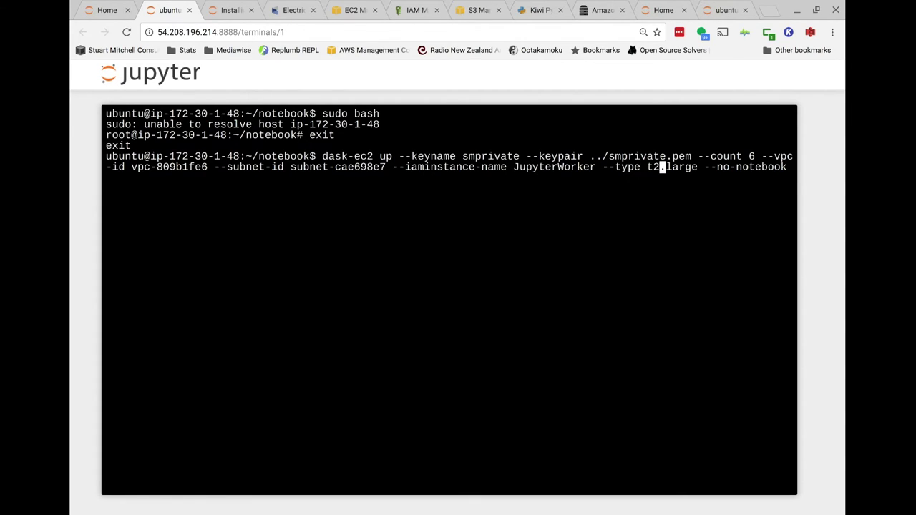
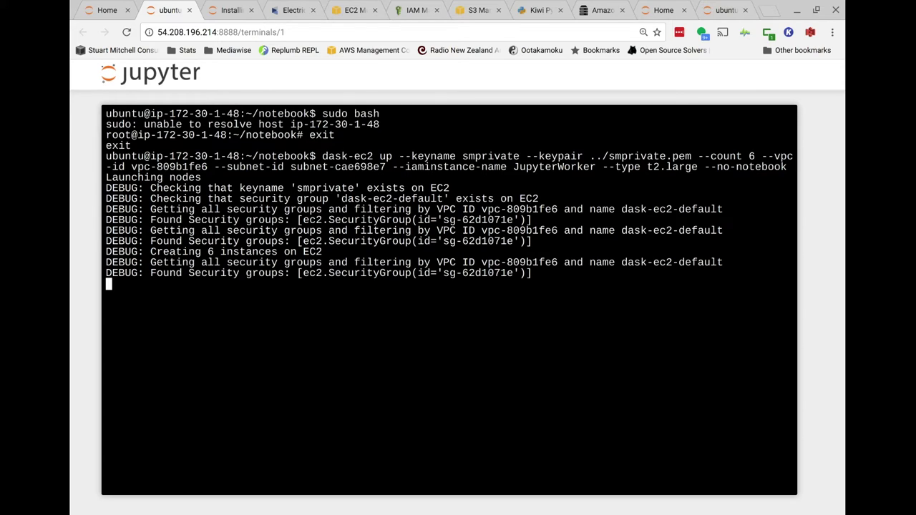
Step: Switch to the EC2 console, open the running instances list, and enlarge the list pane to check the status of the launching nodes
click(361, 13)
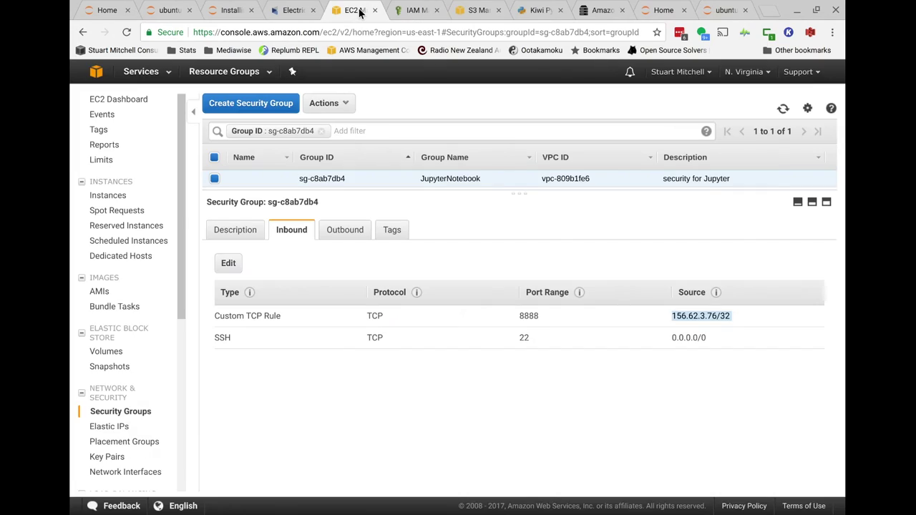
click(478, 11)
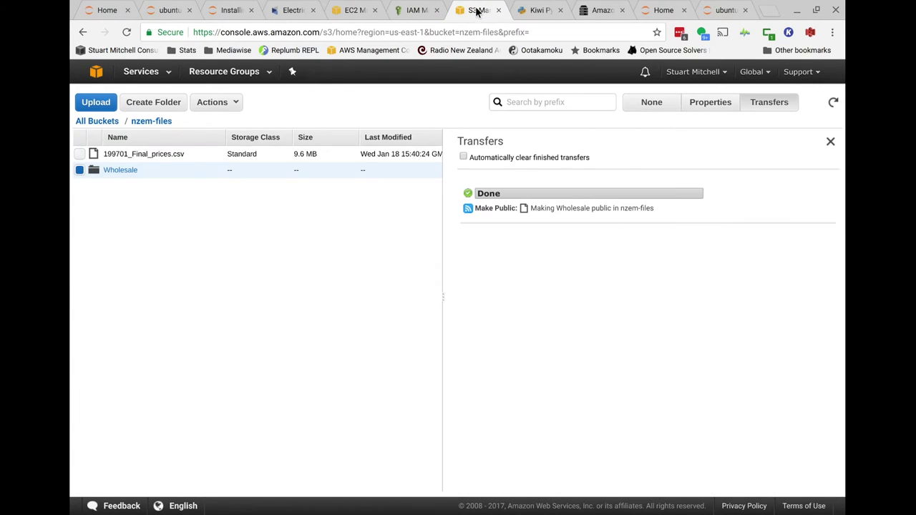
click(358, 10)
click(100, 98)
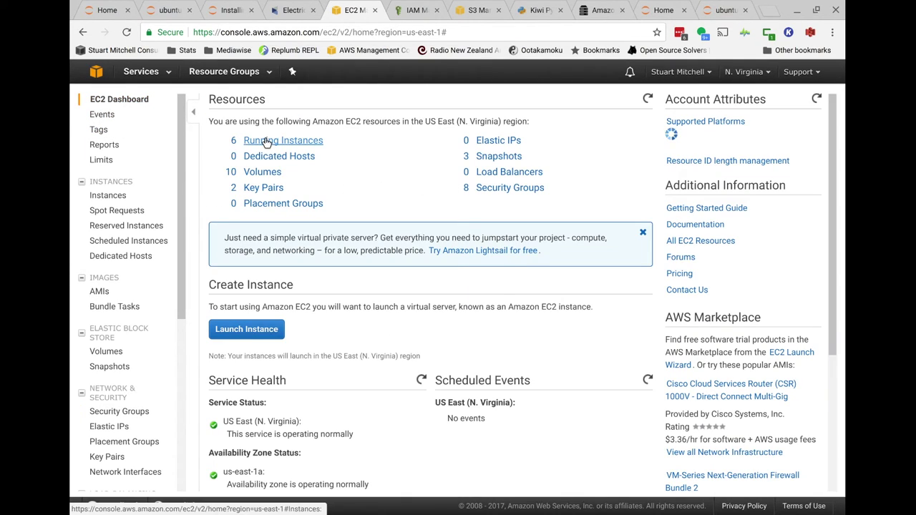
click(269, 142)
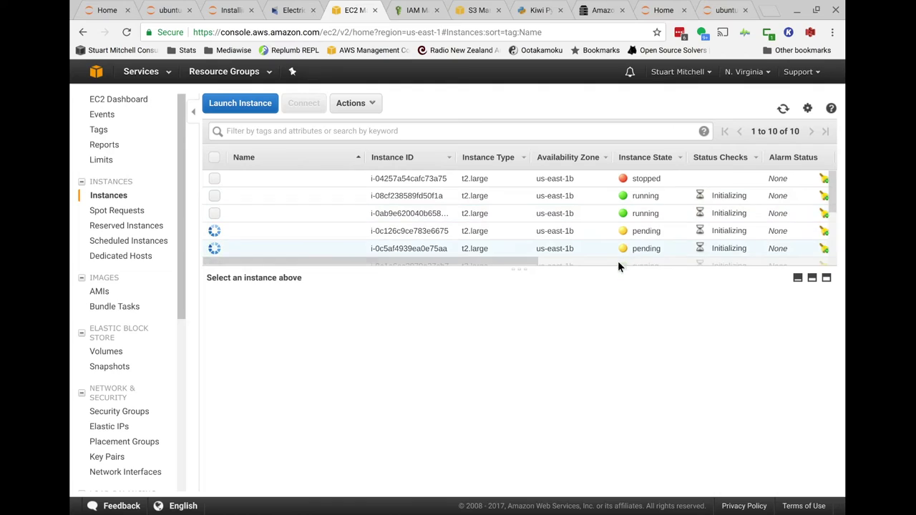
drag(604, 270, 592, 416)
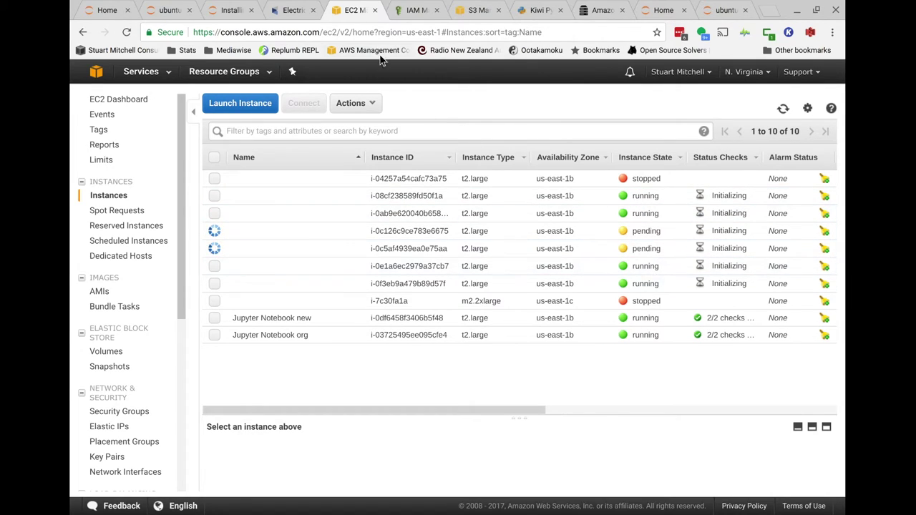
click(232, 12)
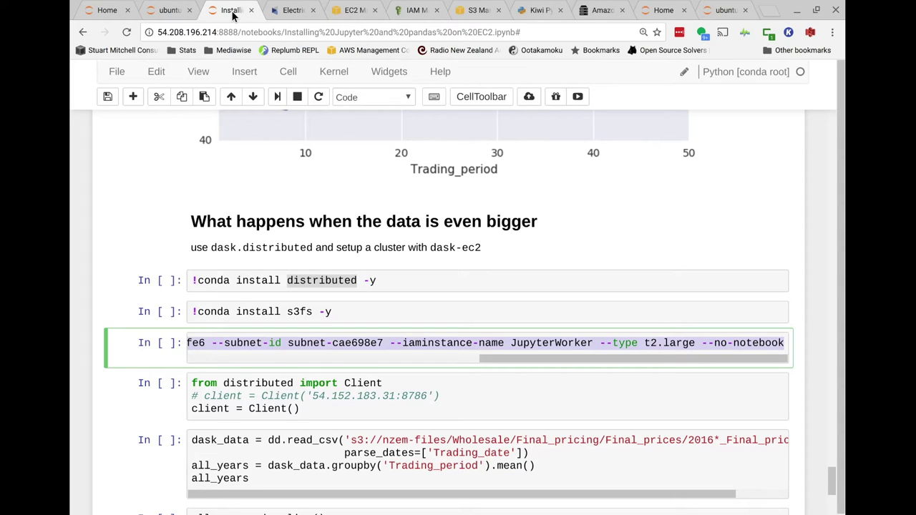
click(353, 12)
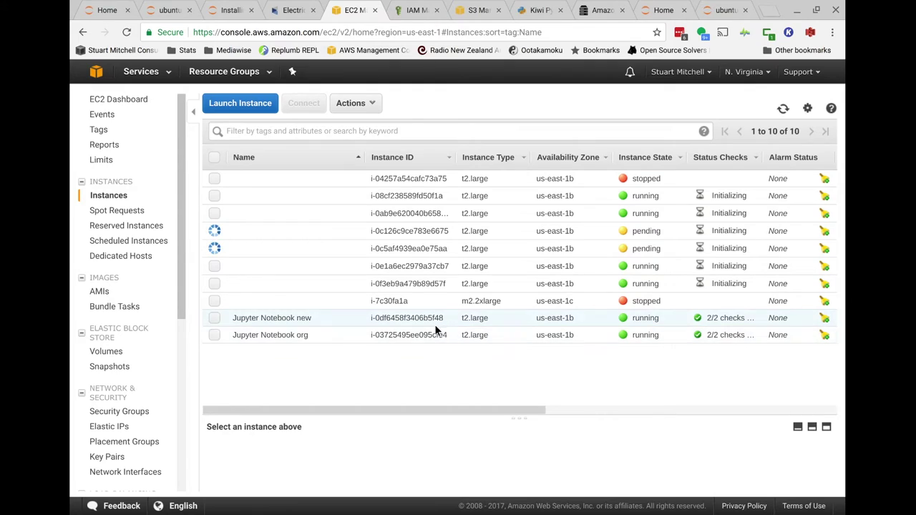
Step: Enlarge the details of the Jupyter Notebook org instance and open its JupyterNotebook IAM role to examine the attached managed policies
click(412, 335)
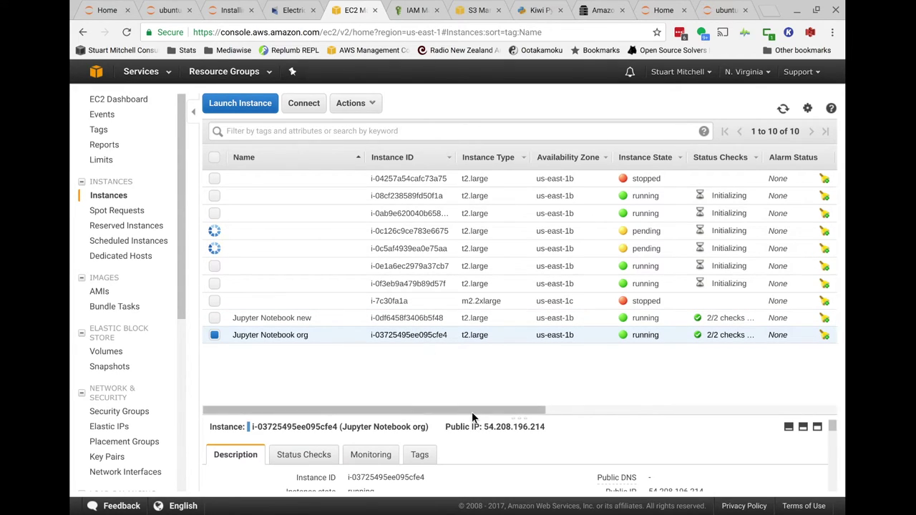
drag(472, 418, 499, 227)
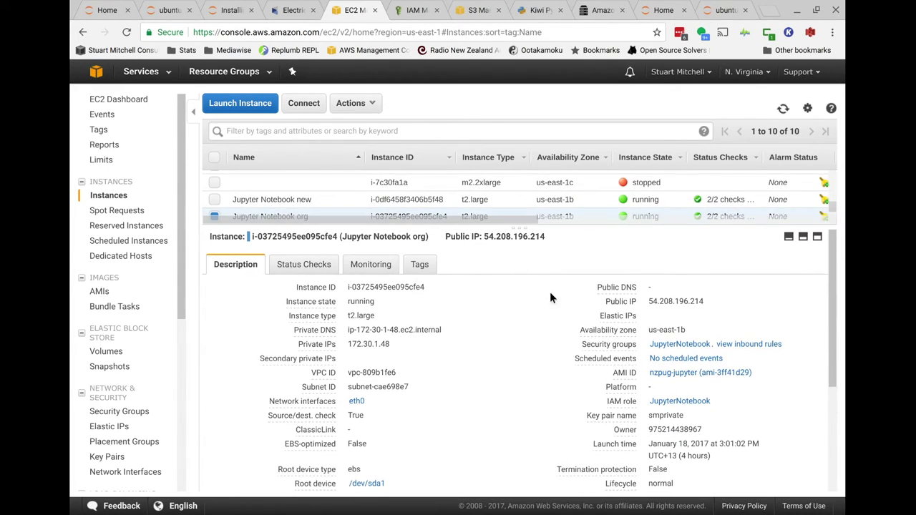
click(671, 405)
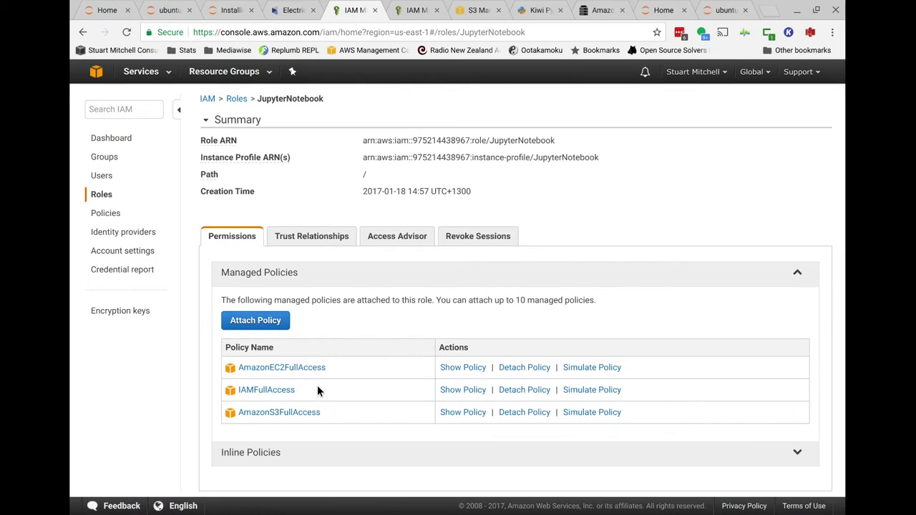
Step: Return to the Jupyter terminal session and check the progress of the dask-ec2 cluster launch
mouse_move(72, 229)
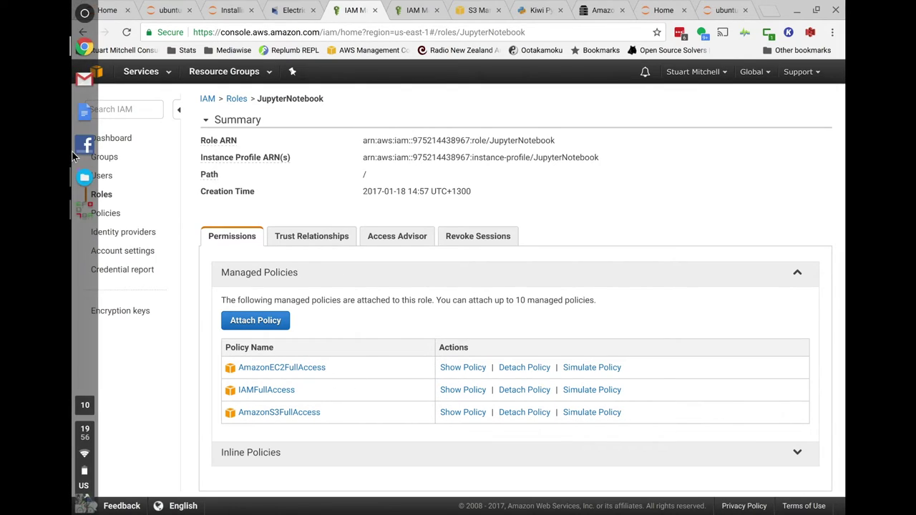
click(80, 221)
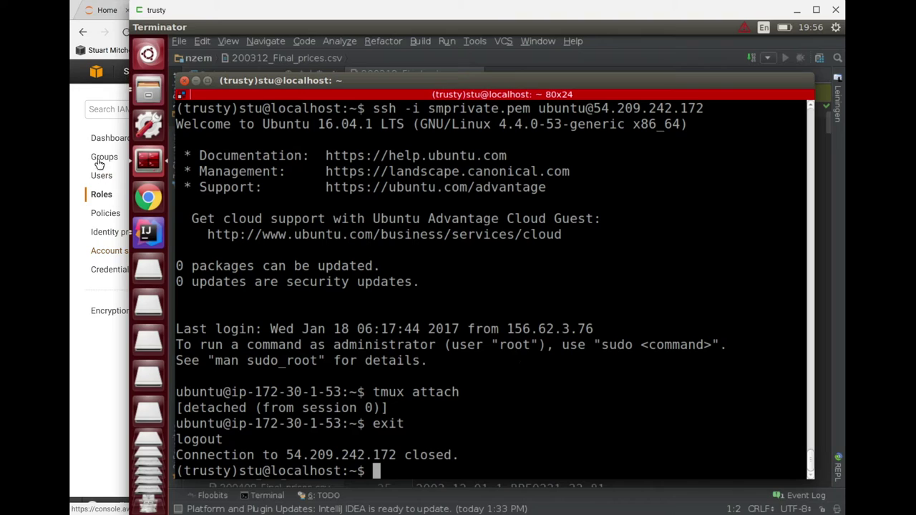
click(106, 12)
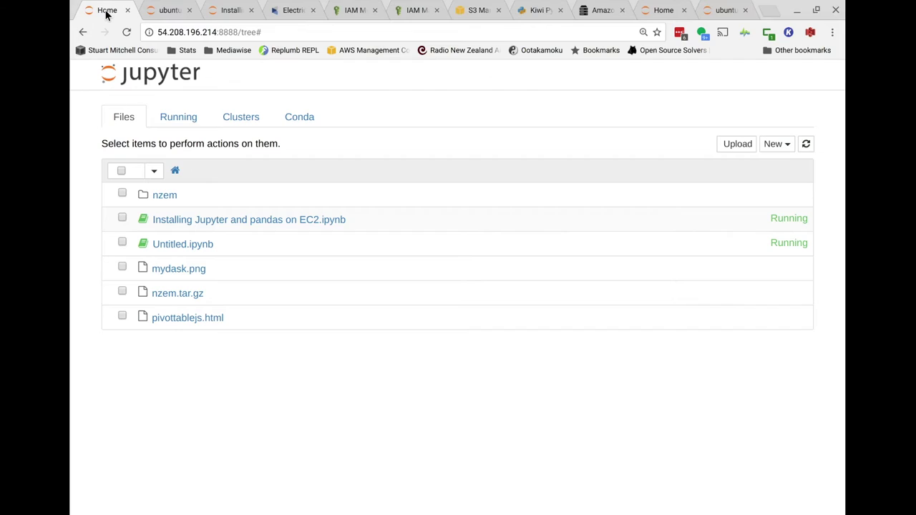
click(170, 11)
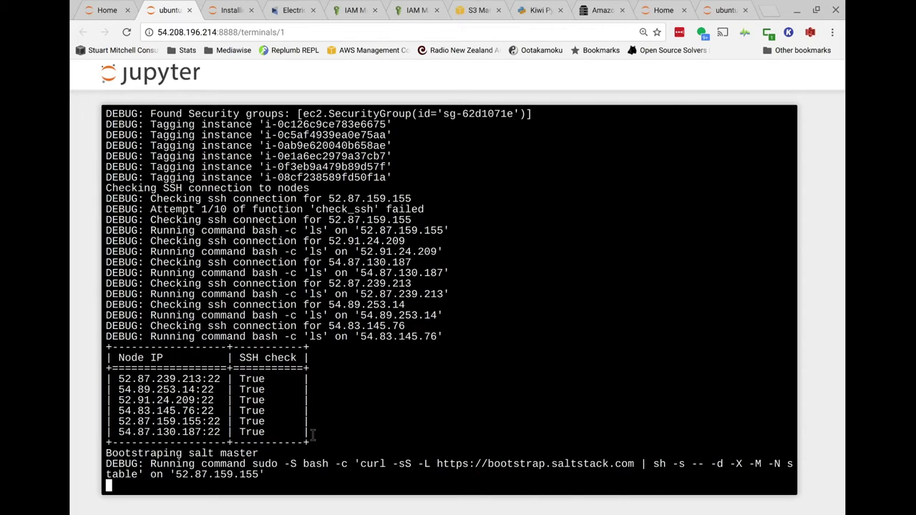
Step: Switch to the EC2 installation notebook and run the cell that imports Client from distributed and creates a client without a scheduler address
click(235, 17)
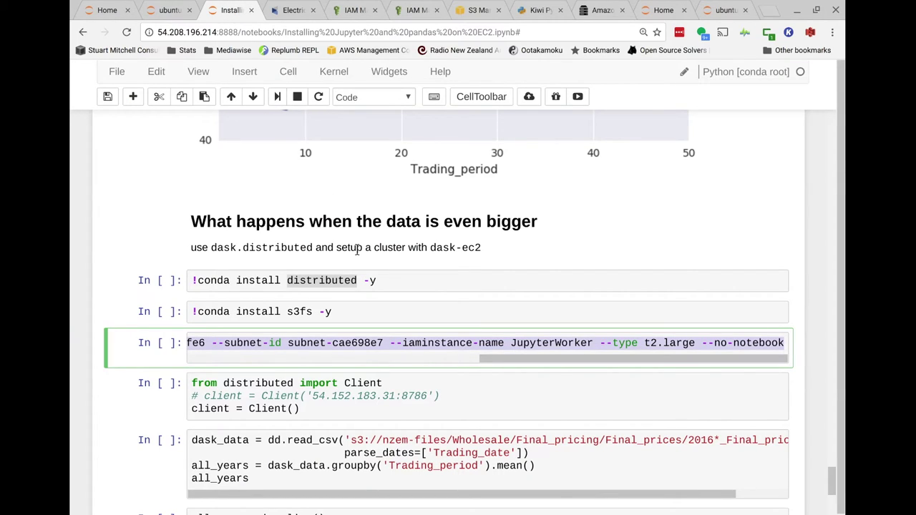
click(370, 396)
click(358, 408)
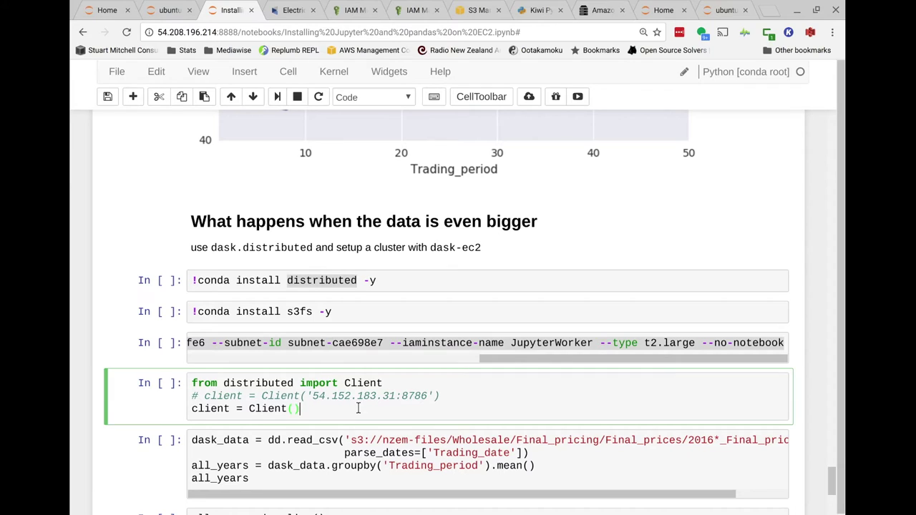
scroll(359, 408, down, 2)
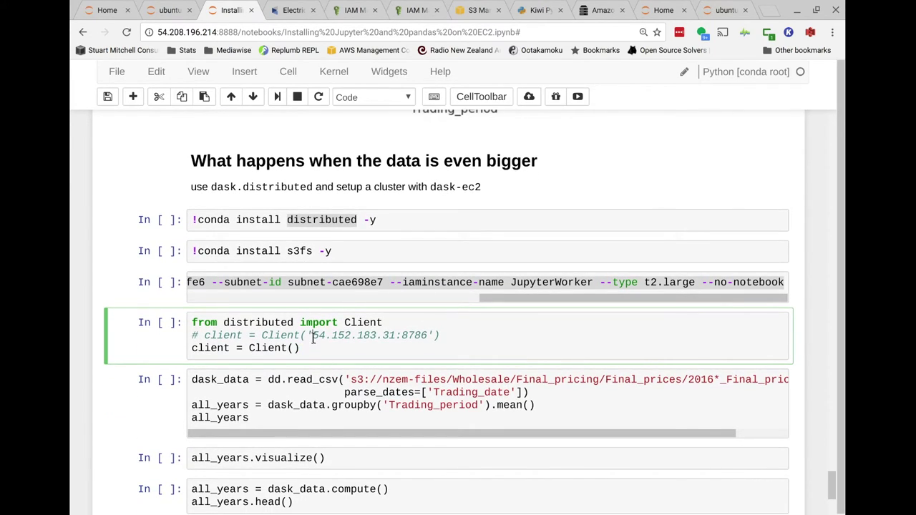
drag(313, 335, 433, 336)
click(368, 351)
key(shift+Return)
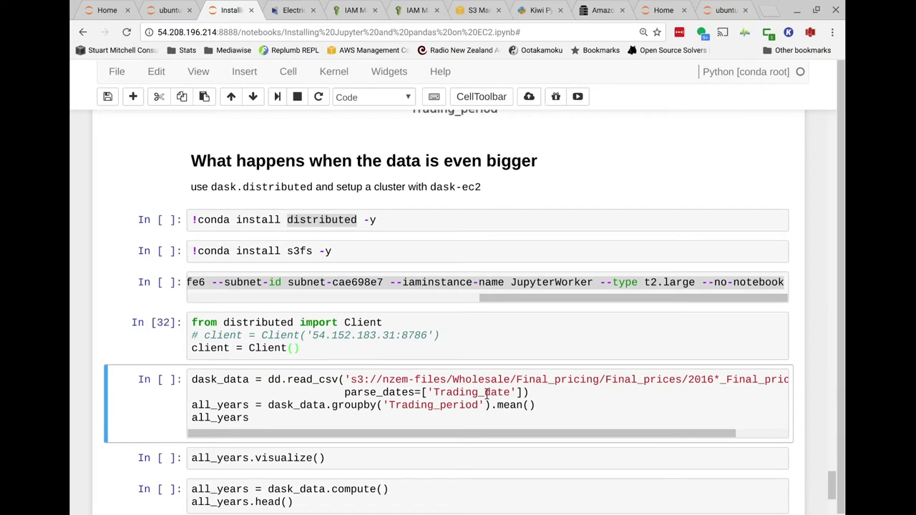
Step: Change the year part of the S3 file pattern in the distributed section's dd.read_csv call to 201[5-6]*
drag(487, 434, 456, 442)
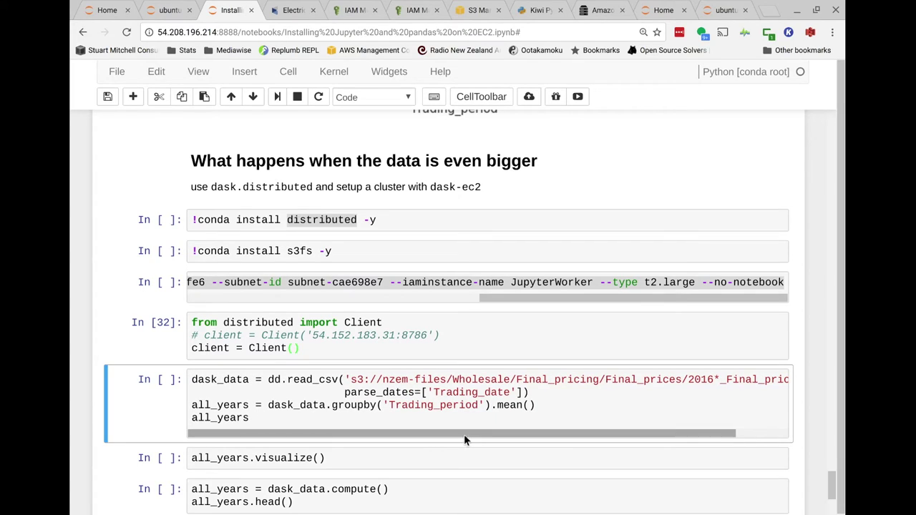
click(711, 380)
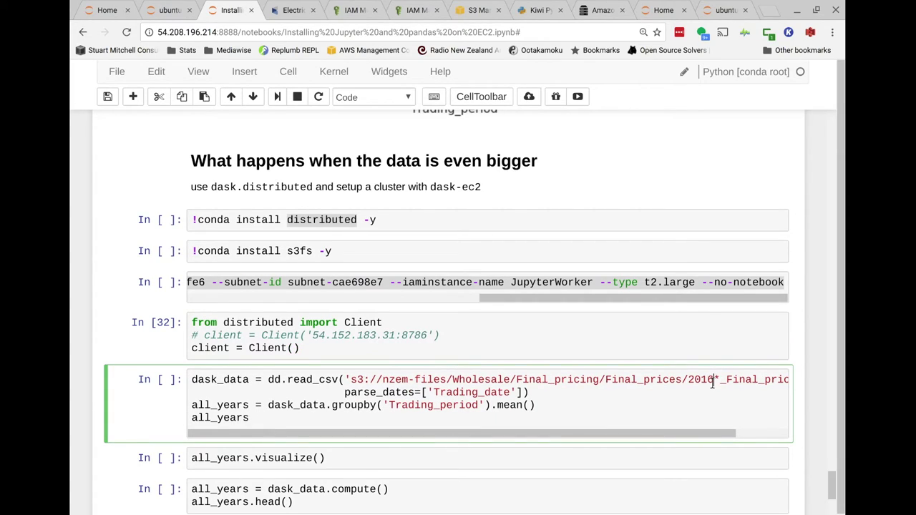
key(BackSpace)
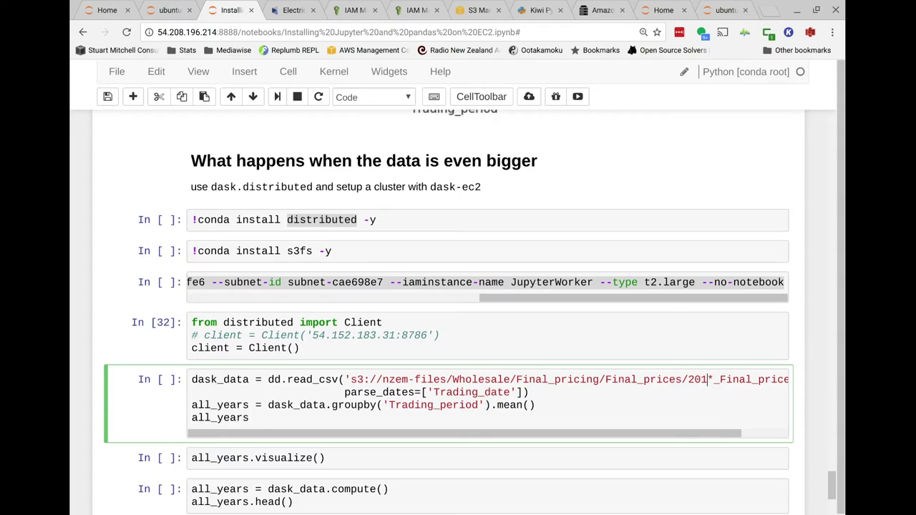
text([)
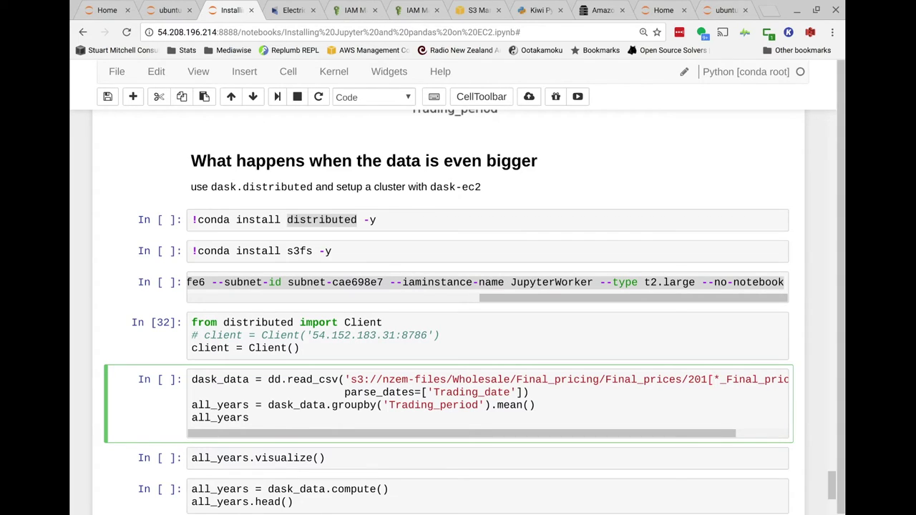
text(5-)
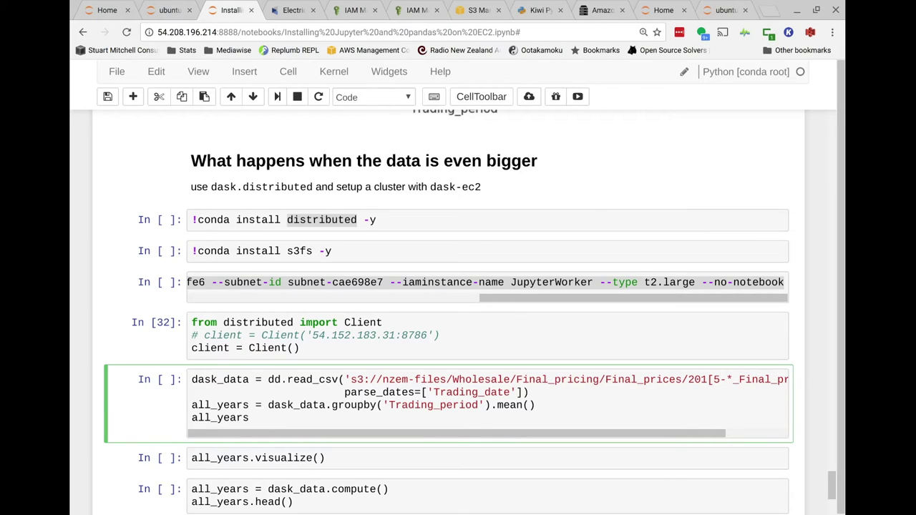
text(6])
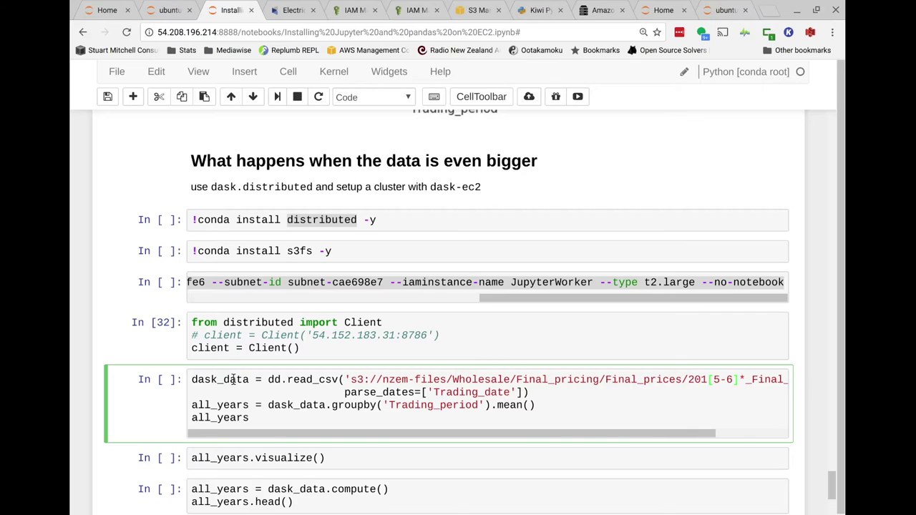
Step: Review the Trading_period groupby mean expression and the earlier price plot, and run the cell that defines dask_data and all_years
drag(269, 407, 493, 405)
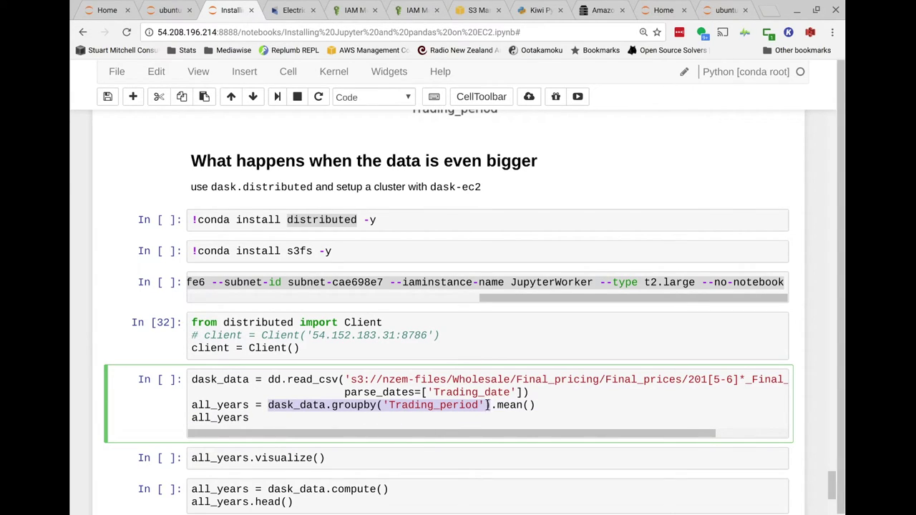
click(523, 405)
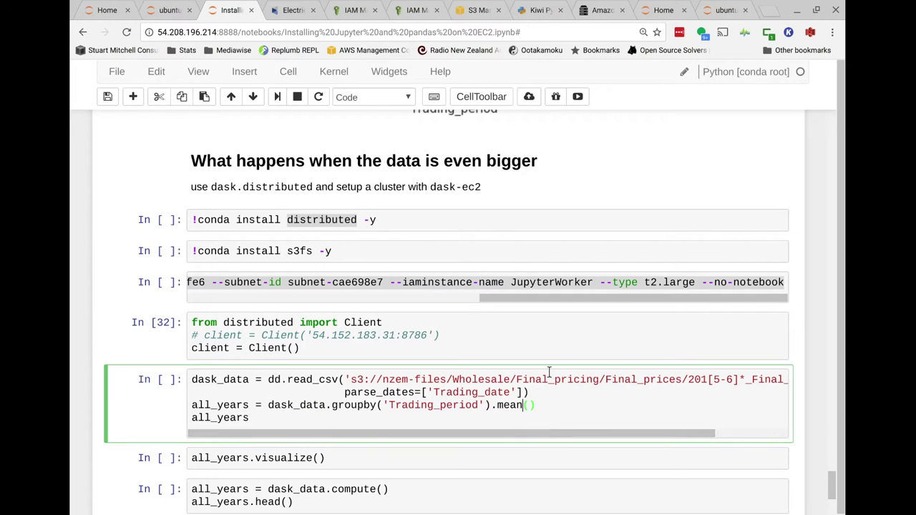
scroll(540, 338, up, 3)
scroll(540, 339, up, 3)
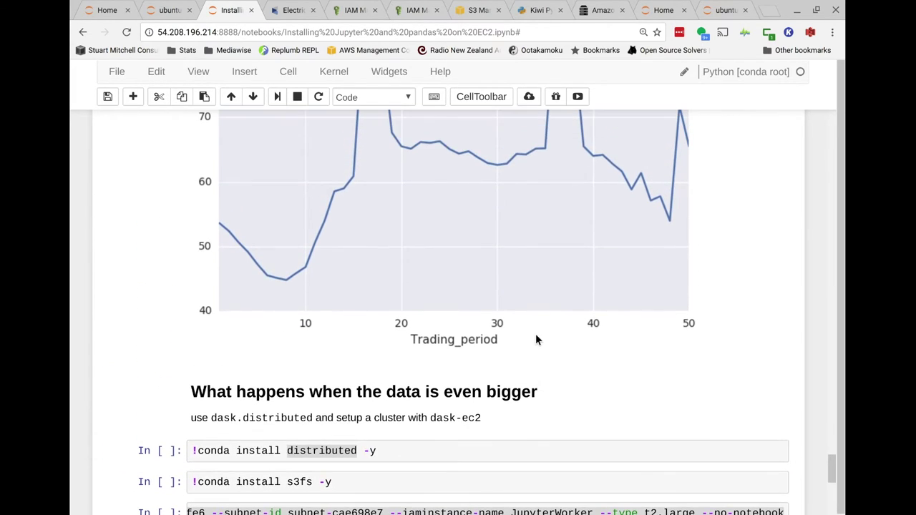
scroll(300, 229, up, 2)
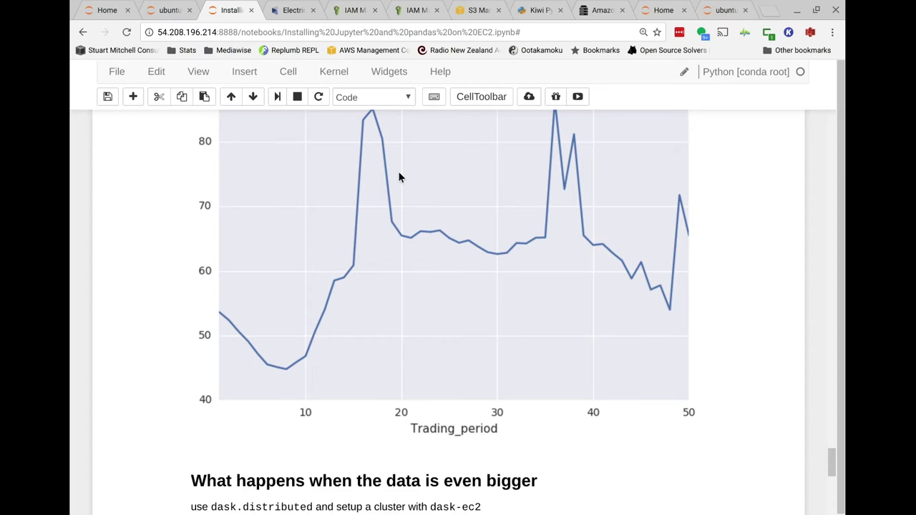
scroll(399, 172, up, 3)
scroll(596, 225, down, 11)
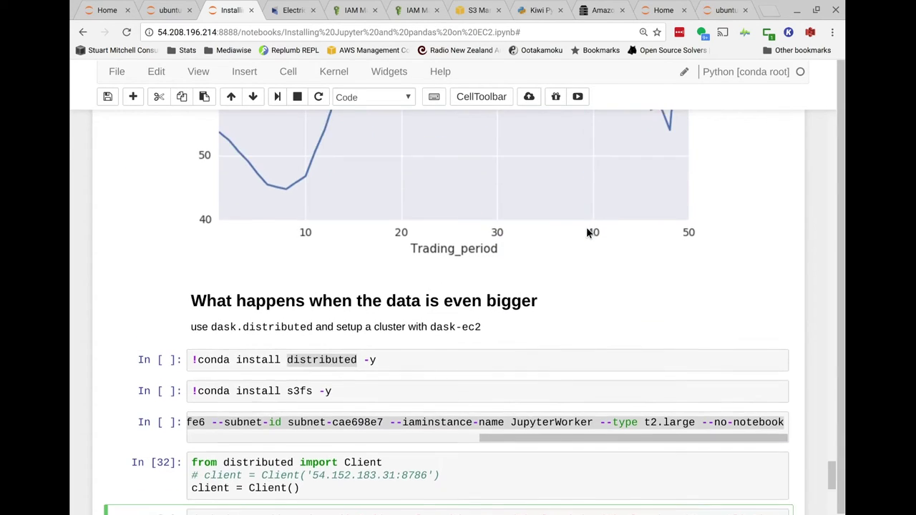
key(End)
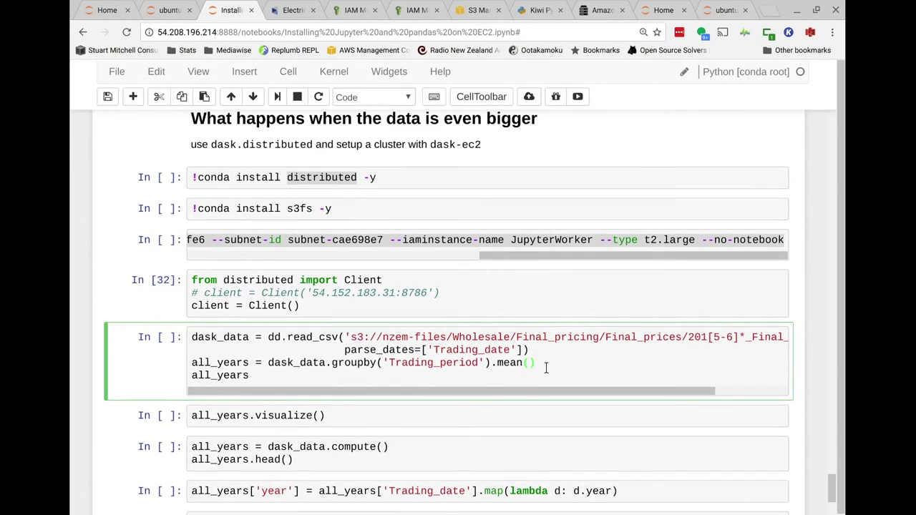
key(shift+Return)
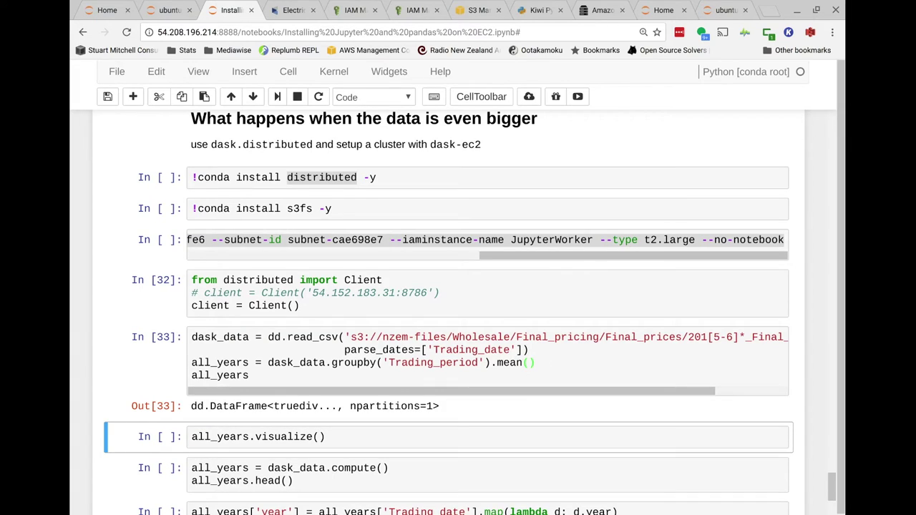
Step: Run all_years.visualize() and enlarge the resulting task graph to examine it down to the file-reading nodes
click(242, 376)
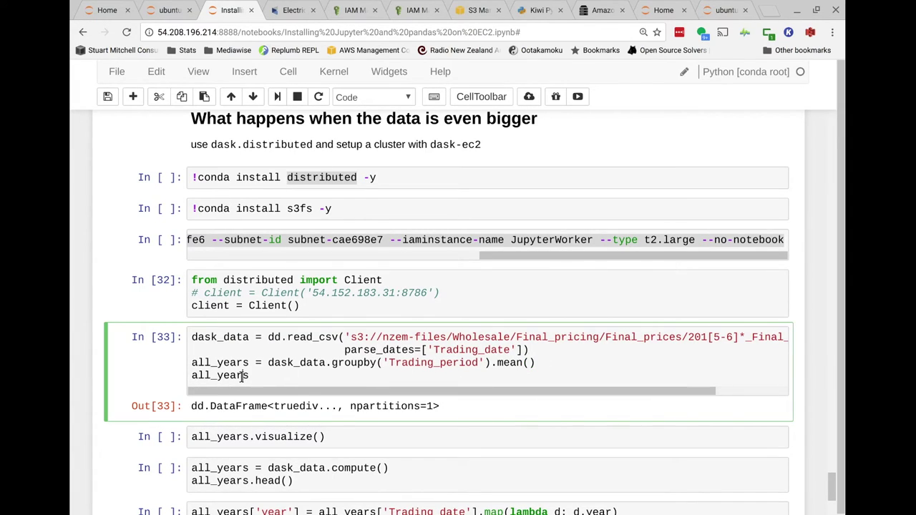
click(340, 436)
scroll(481, 408, down, 3)
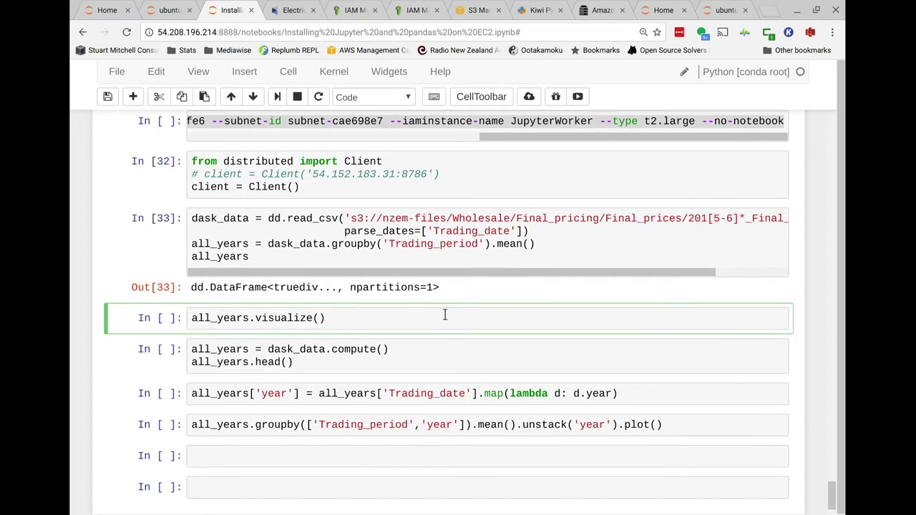
key(shift+Return)
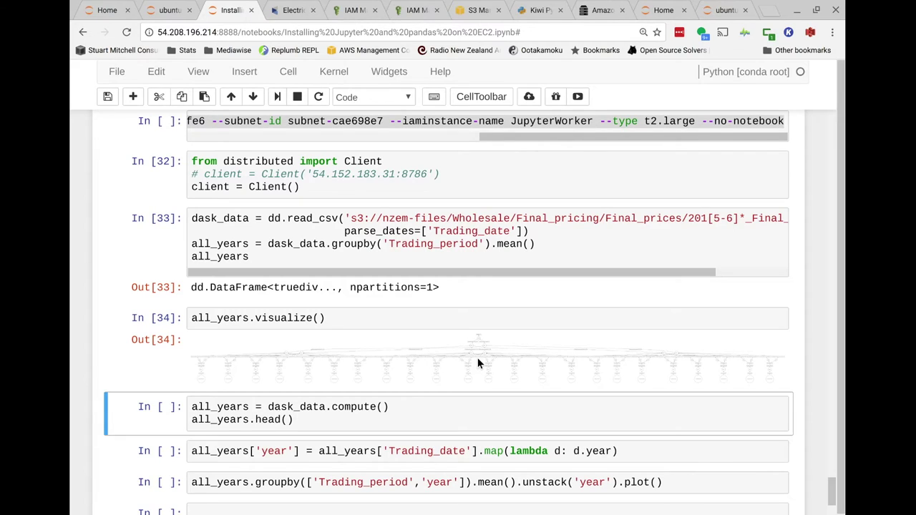
click(464, 355)
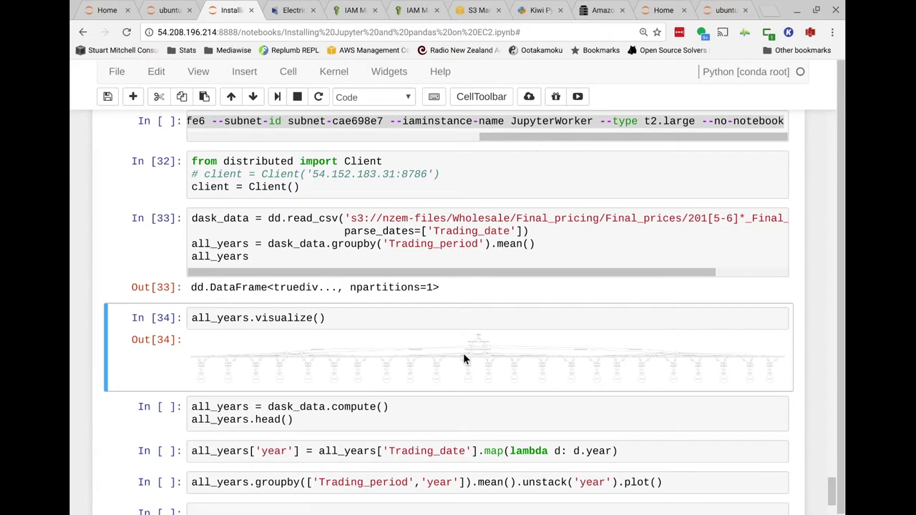
scroll(599, 367, down, 10)
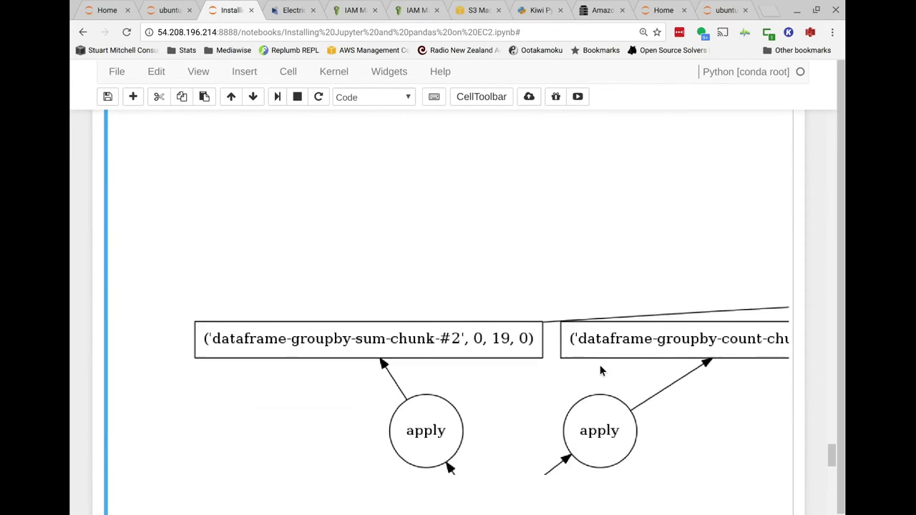
scroll(600, 369, down, 8)
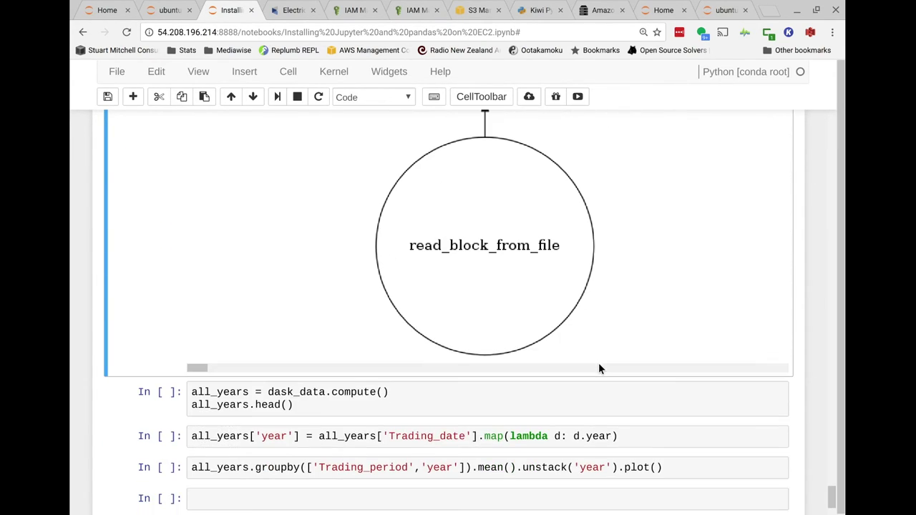
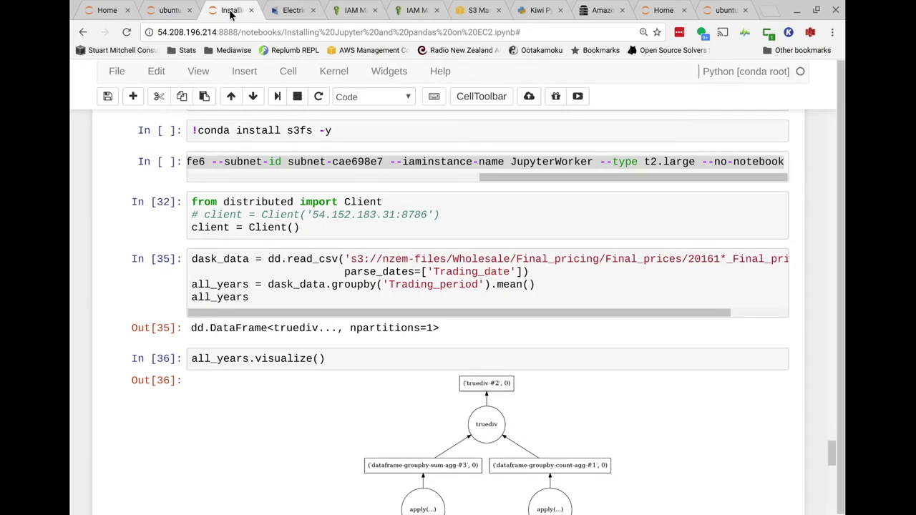
Step: Change the file pattern in the distributed section's dd.read_csv call to 201[5-6]* and run the cell
scroll(577, 380, down, 1)
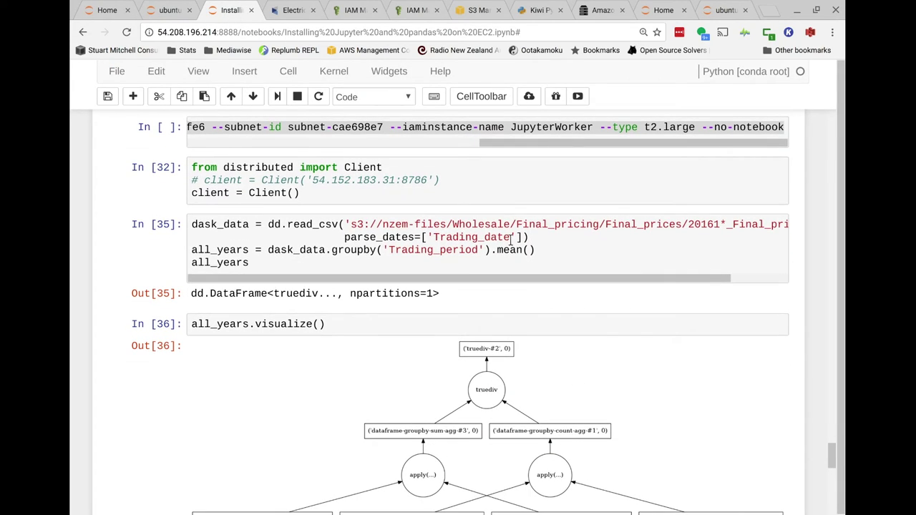
click(550, 252)
click(724, 224)
text(*)
key(BackSpace)
key(BackSpace)
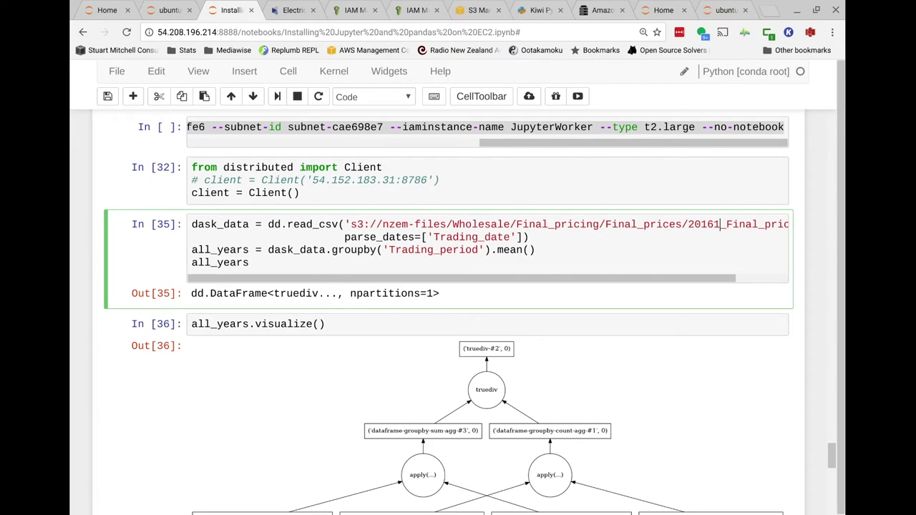
key(BackSpace)
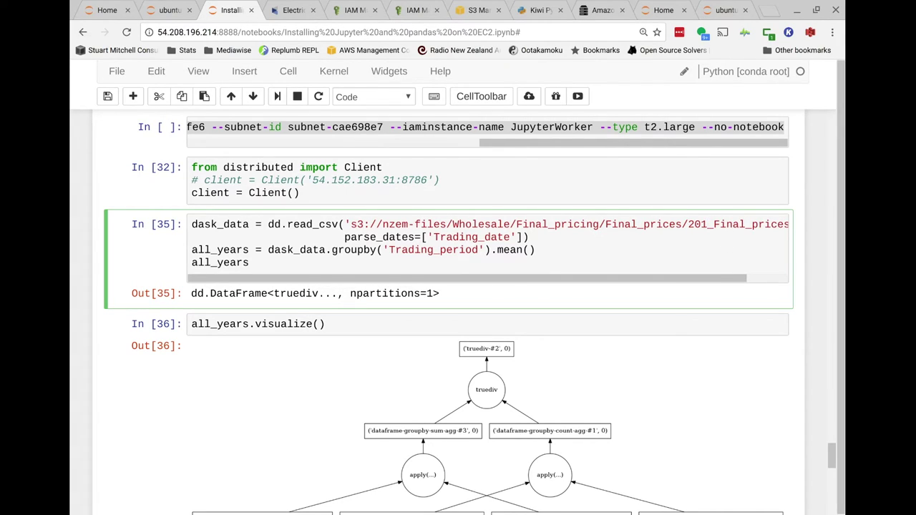
text([5-6])
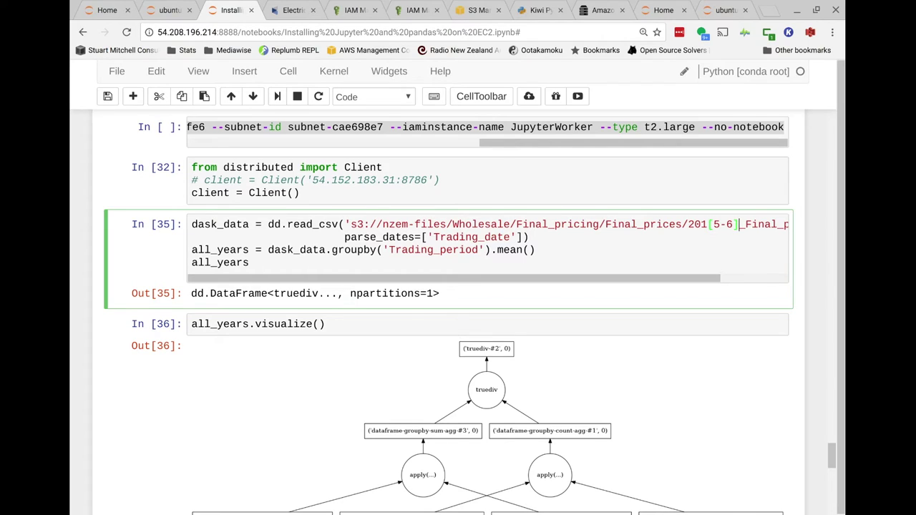
text(*)
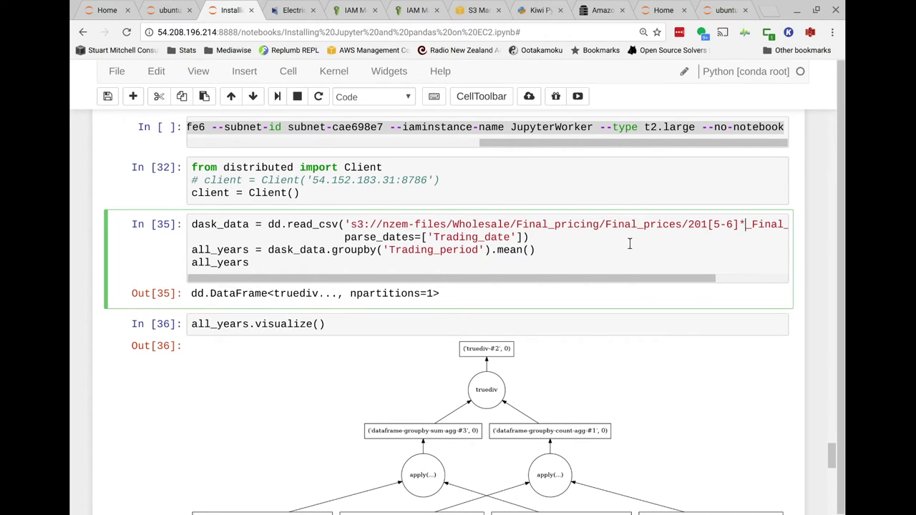
click(502, 262)
key(shift+Return)
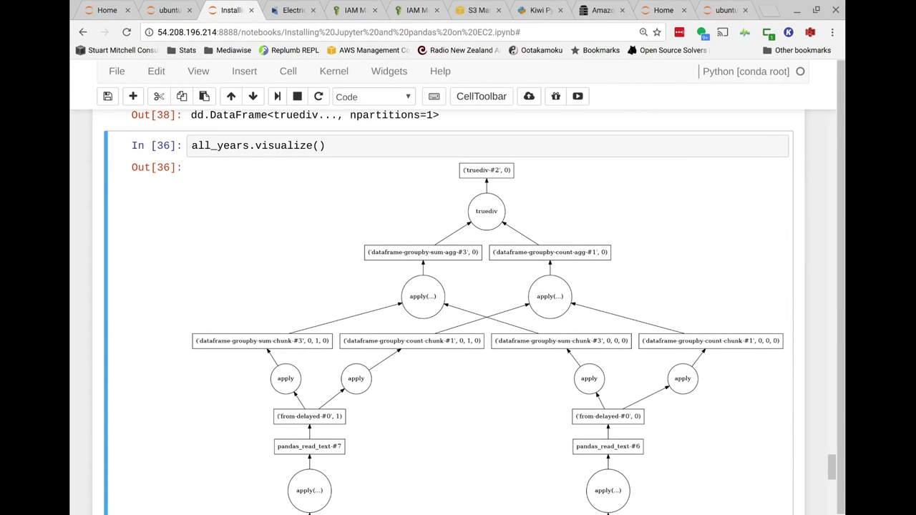
Step: Try to run the cell that adds a year column to all_years by mapping Trading_date with a lambda
scroll(500, 303, down, 10)
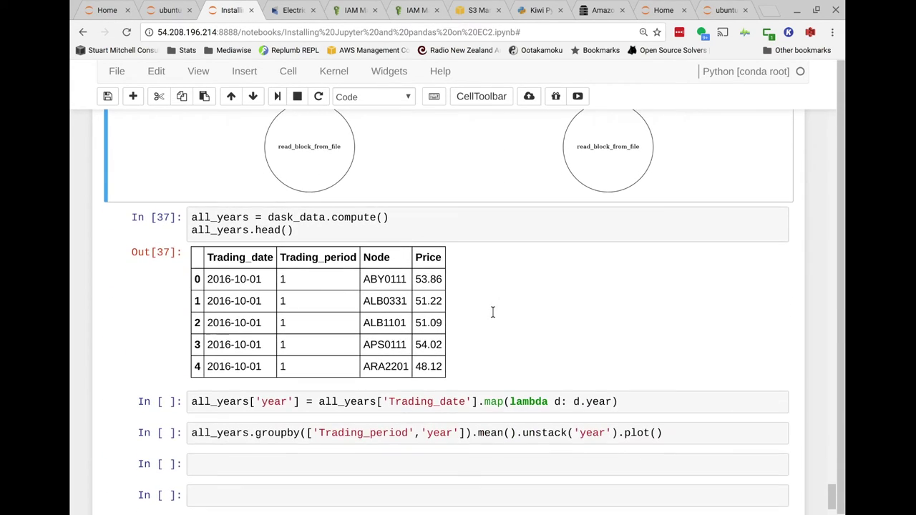
click(439, 372)
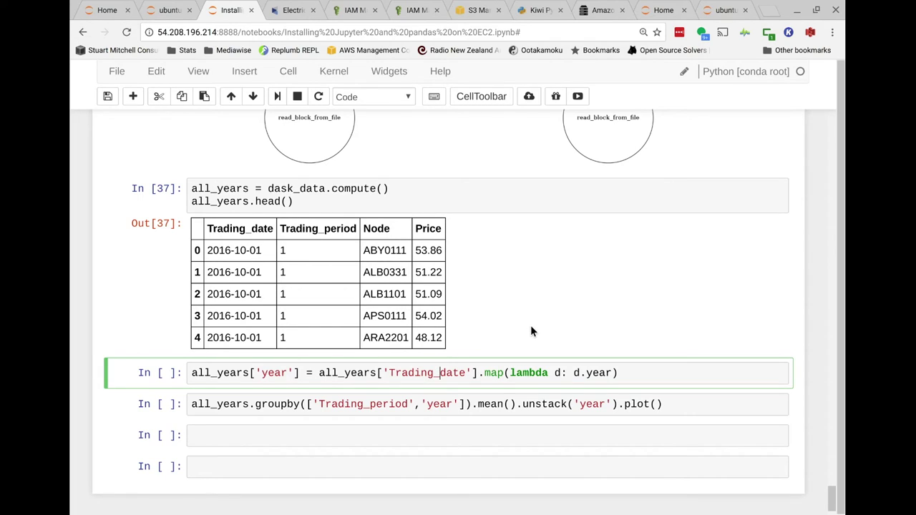
click(516, 404)
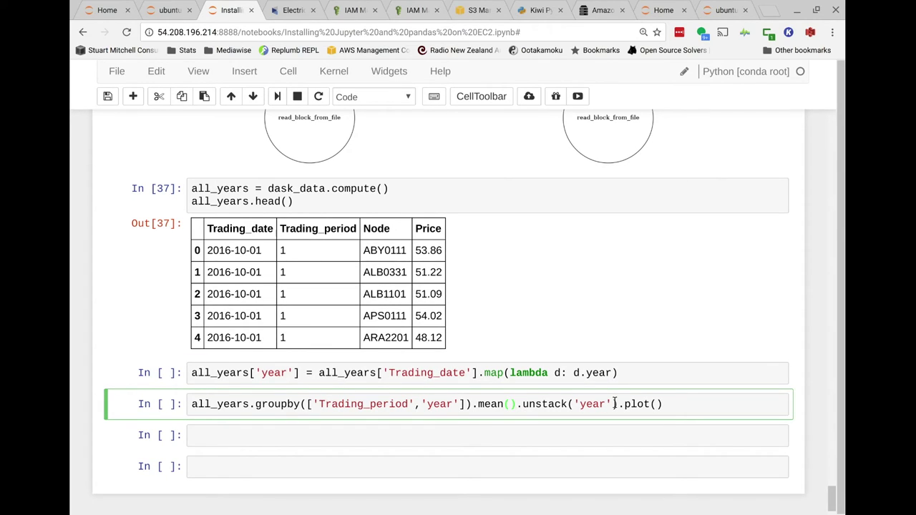
click(635, 372)
key(shift+Return)
Step: Check the dd.read_csv file pattern and rerun the cell that computes dask_data into all_years and shows its head
scroll(645, 363, up, 5)
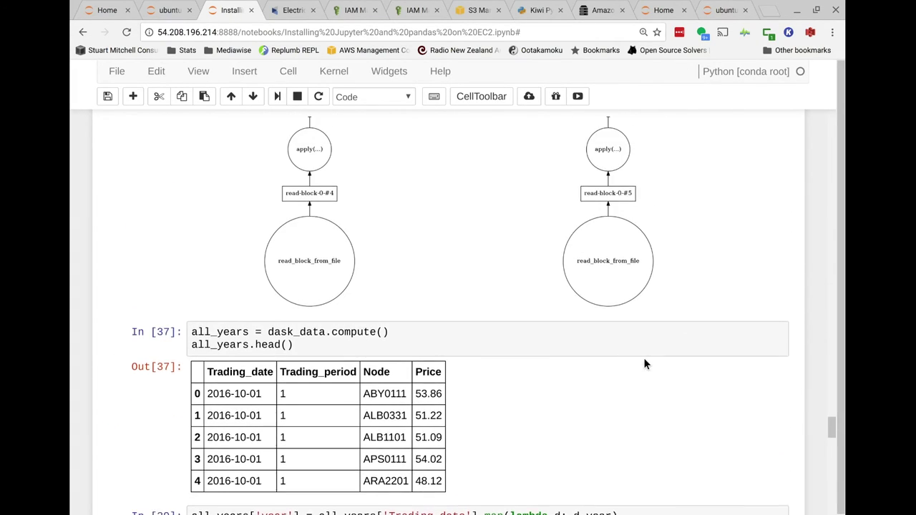
scroll(643, 363, up, 5)
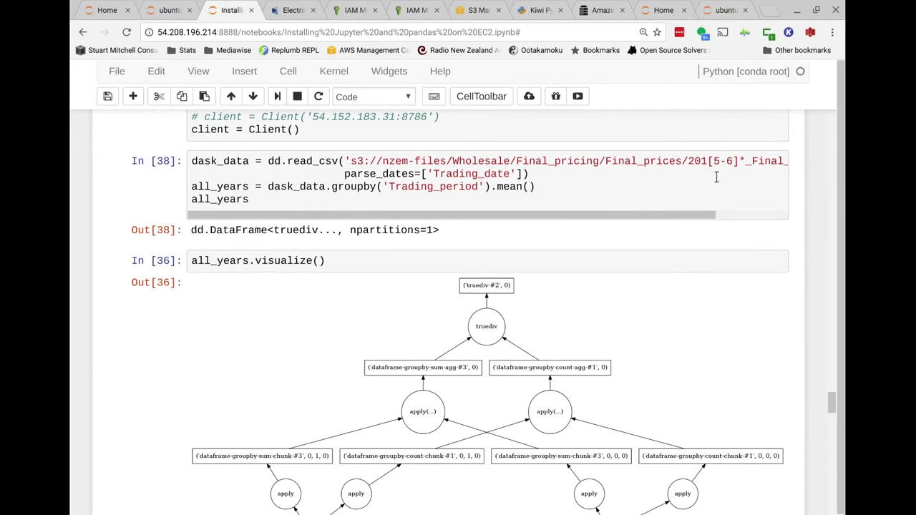
scroll(550, 338, down, 4)
scroll(549, 338, down, 4)
click(469, 272)
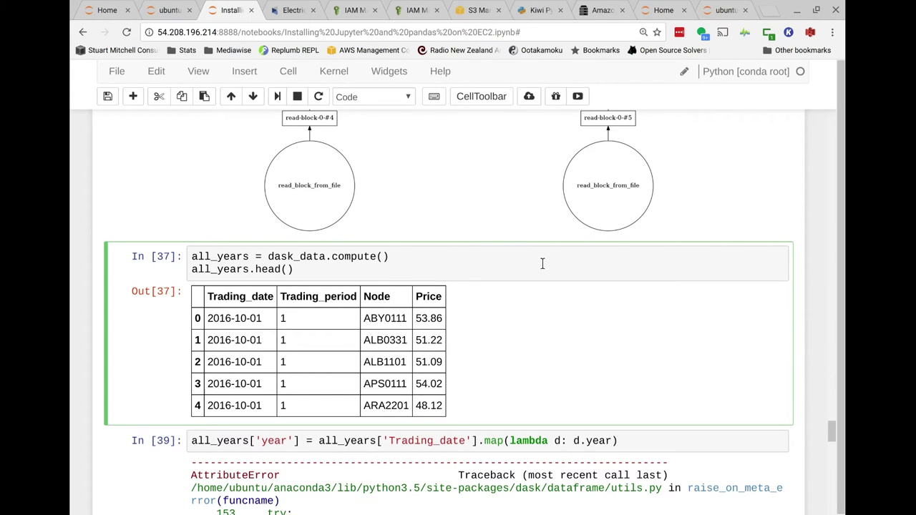
key(shift+Return)
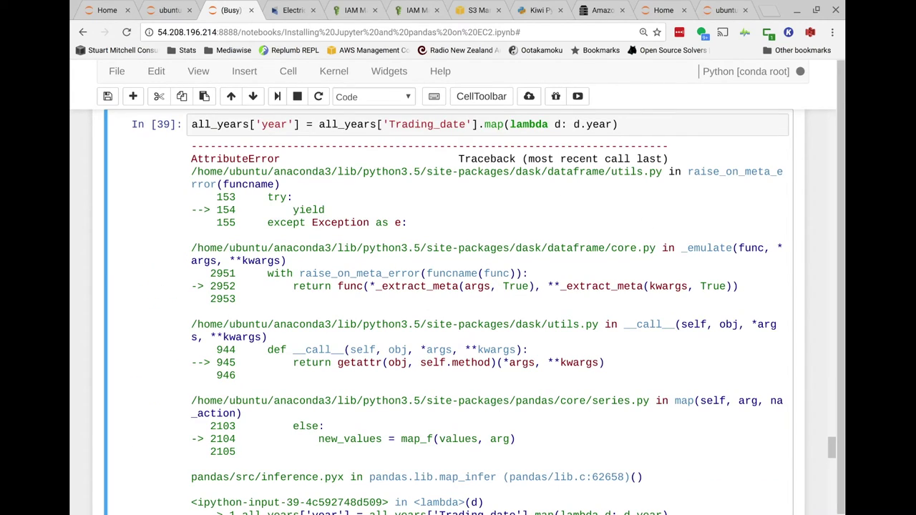
scroll(618, 254, up, 3)
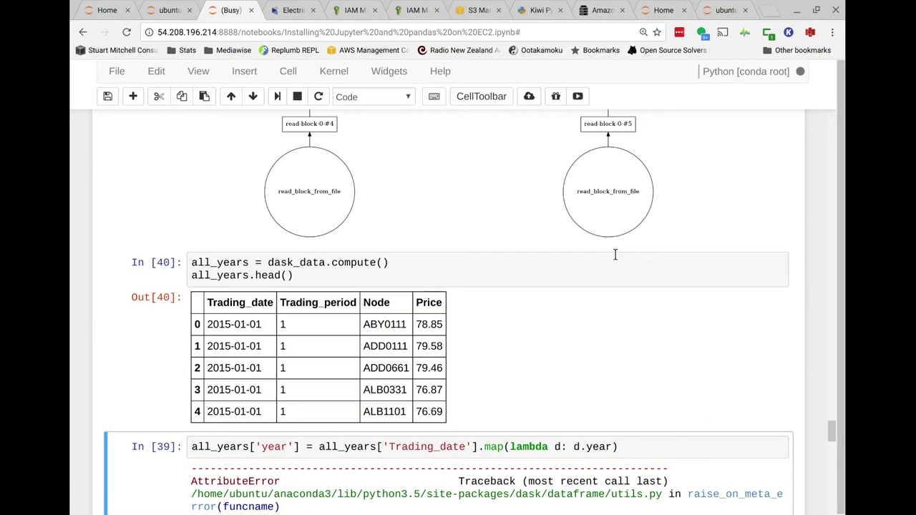
Step: Rerun the cell that maps Trading_date to a year column in all_years
scroll(472, 348, down, 2)
click(662, 346)
key(shift+Return)
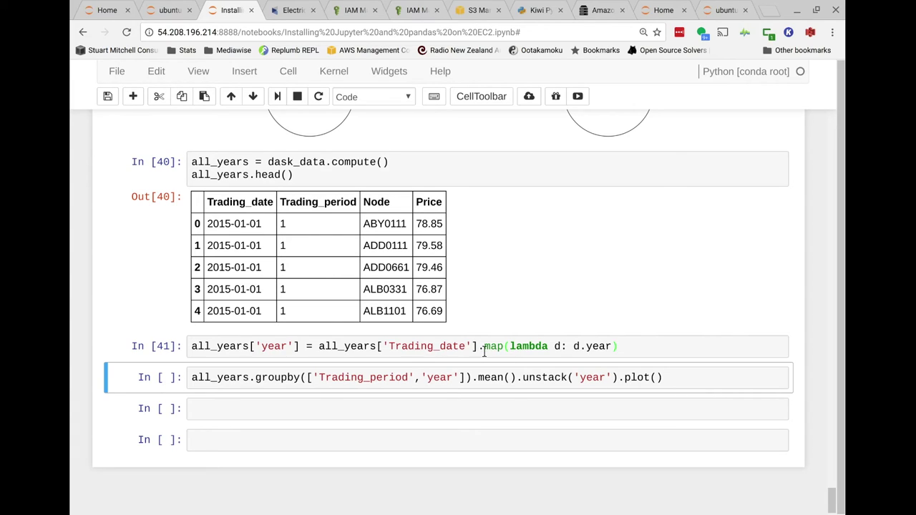
Step: Insert a cell below the year-column cell containing all_years.head() and run it
click(580, 380)
click(727, 342)
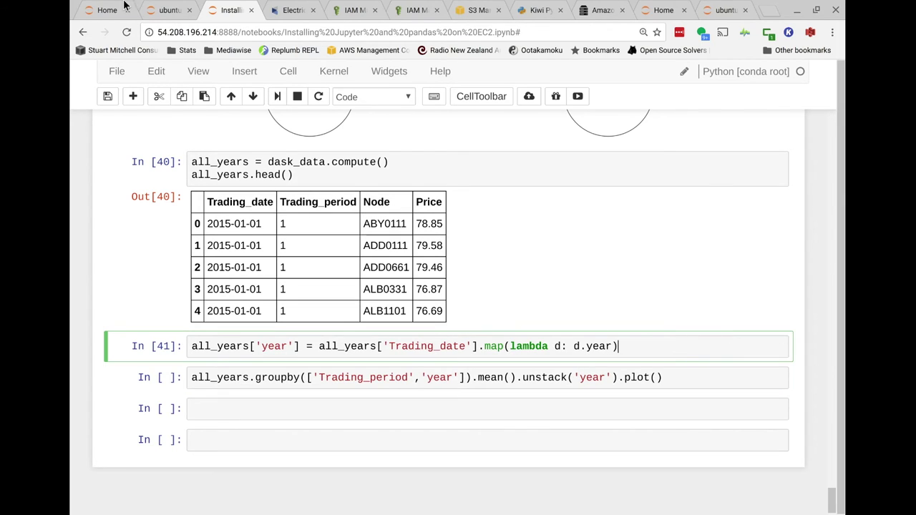
click(133, 96)
click(293, 383)
text(all)
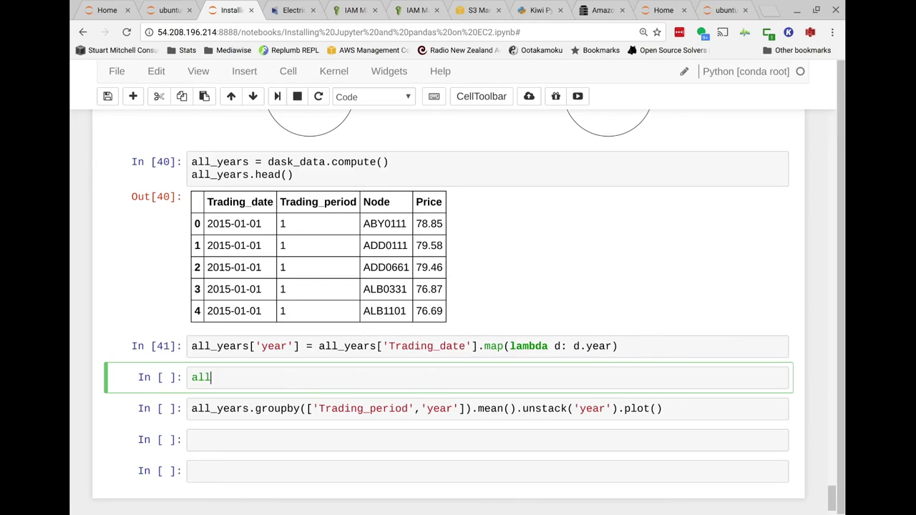
text(_years.head())
key(shift+Return)
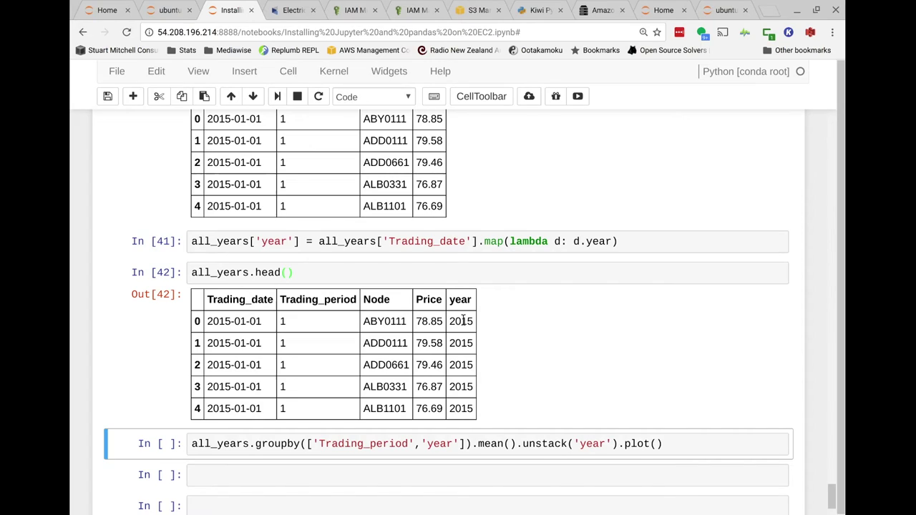
Step: Run the cell that plots the mean grouped by Trading_period and year, unstacked by year, and view the chart
click(715, 444)
key(shift+Return)
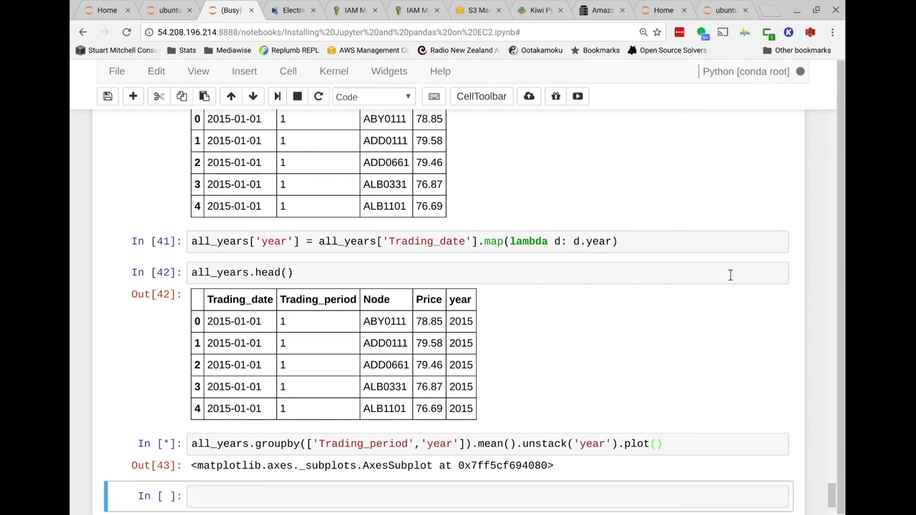
scroll(730, 275, down, 5)
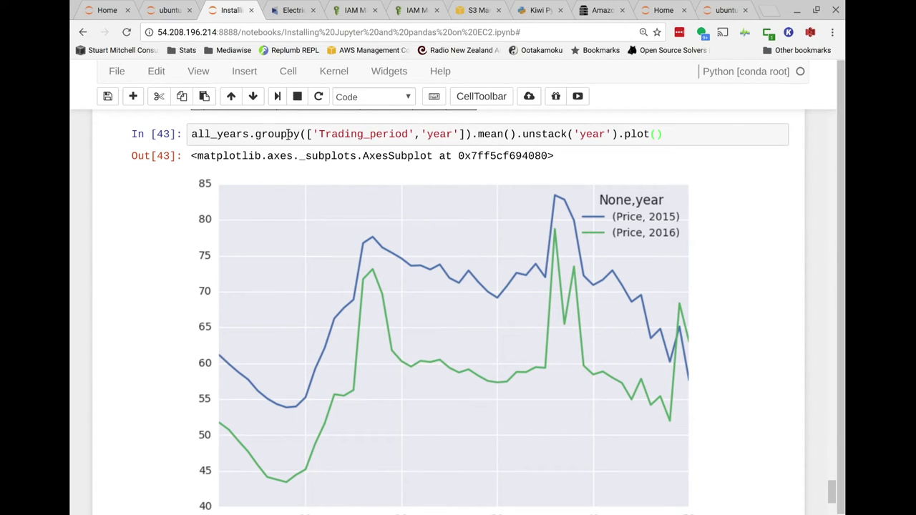
Step: Check the cluster installation progress in the terminal and review the notebook from the yearly plot back to the dask.distributed section
click(173, 10)
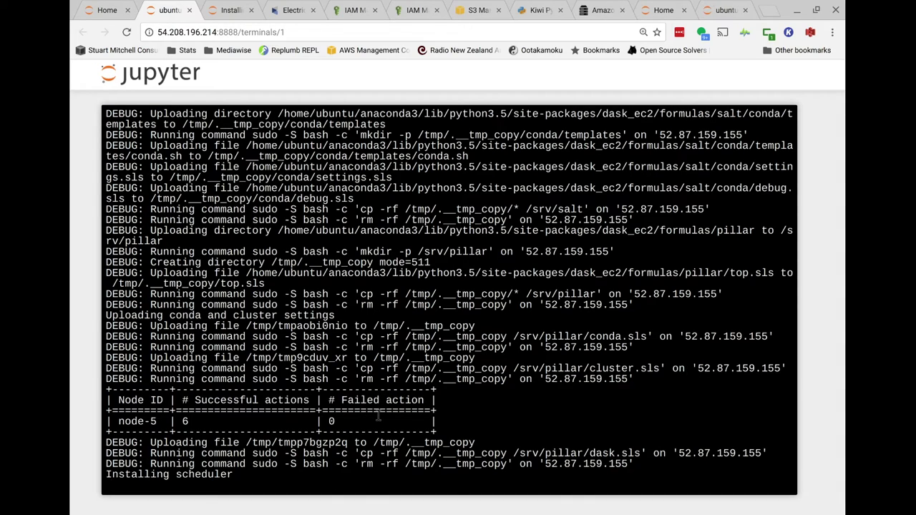
click(234, 11)
scroll(691, 296, up, 3)
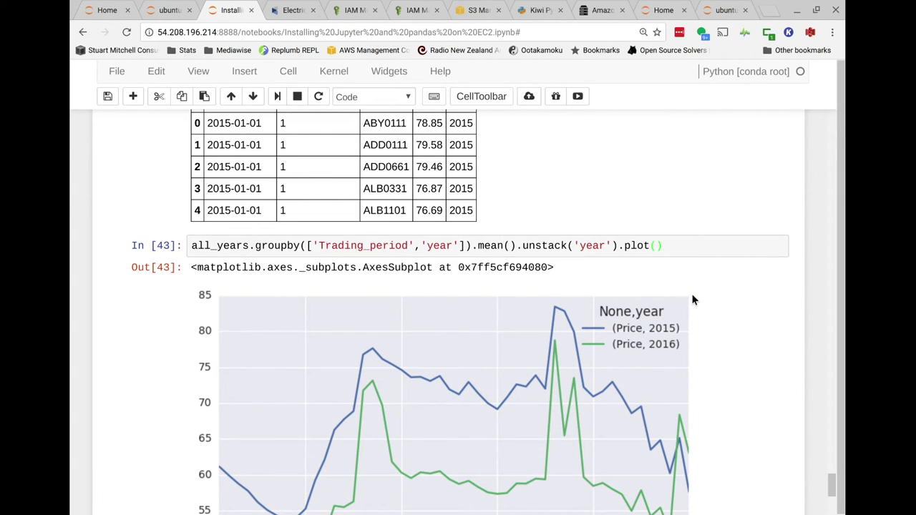
scroll(693, 299, up, 5)
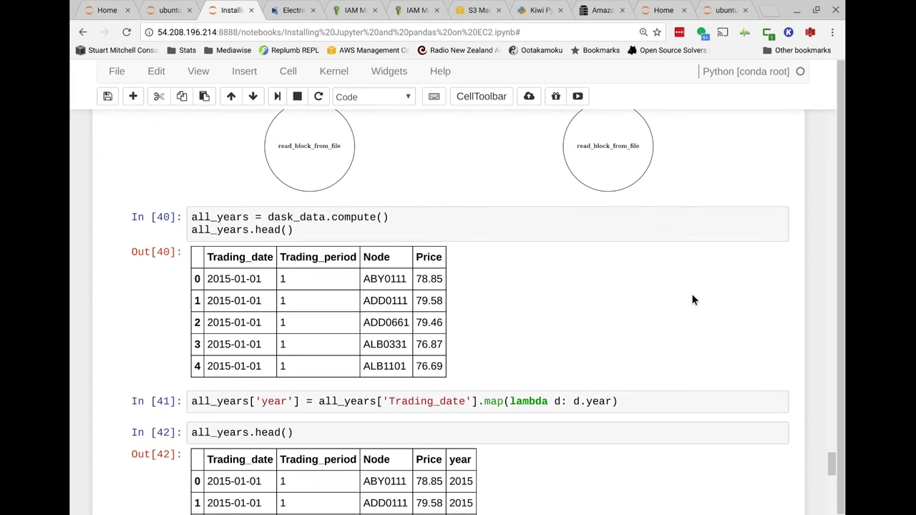
scroll(693, 300, up, 3)
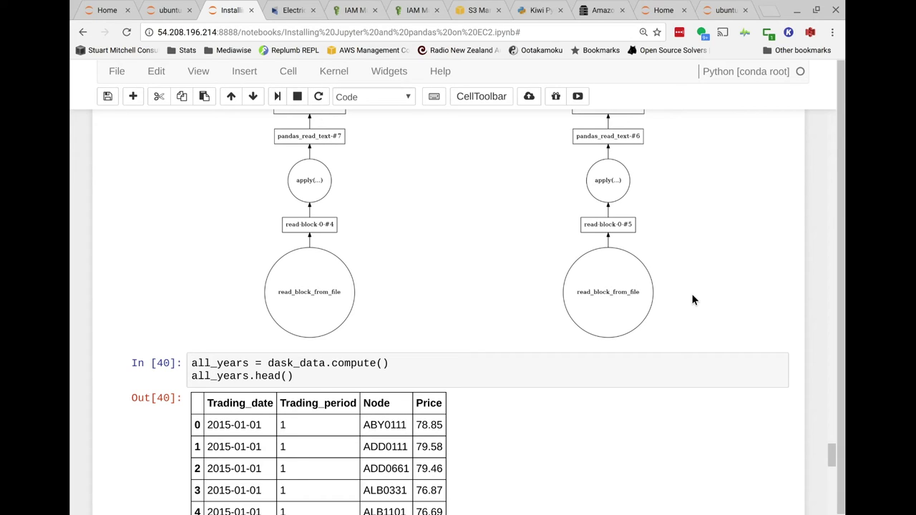
scroll(693, 300, up, 7)
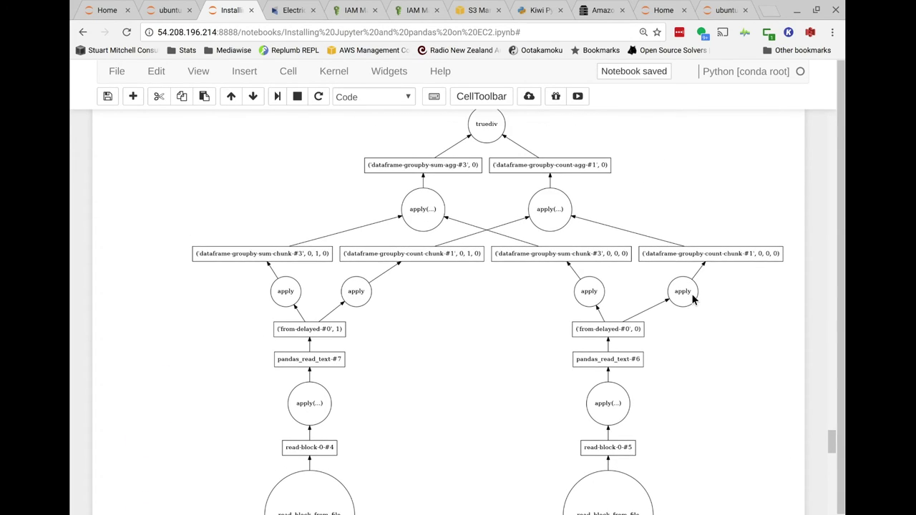
scroll(693, 300, up, 7)
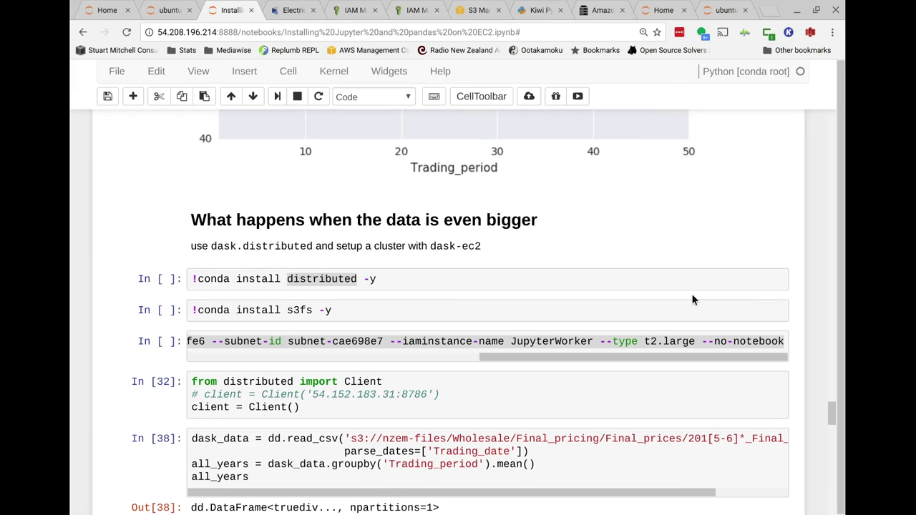
Step: Examine the s3fs install cell and highlight the s3: prefix and the * wildcard in the dd.read_csv path
click(325, 312)
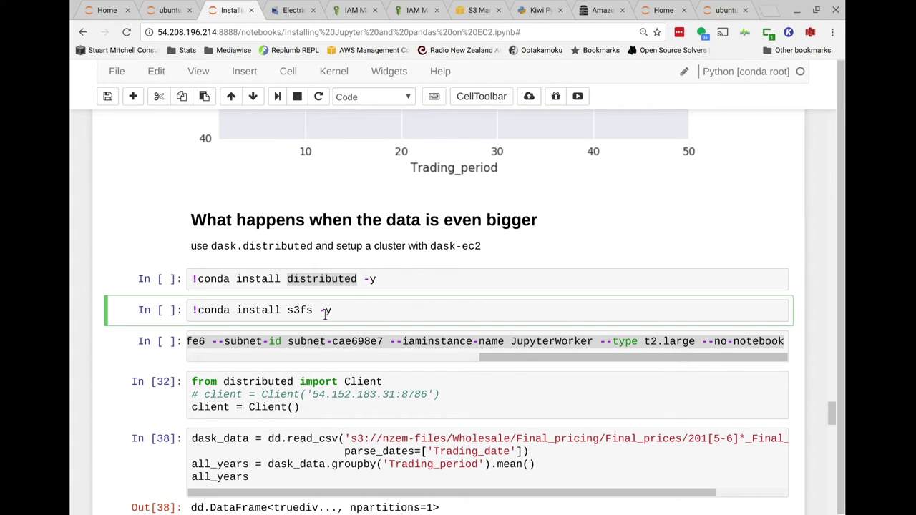
click(354, 439)
drag(353, 439, 369, 439)
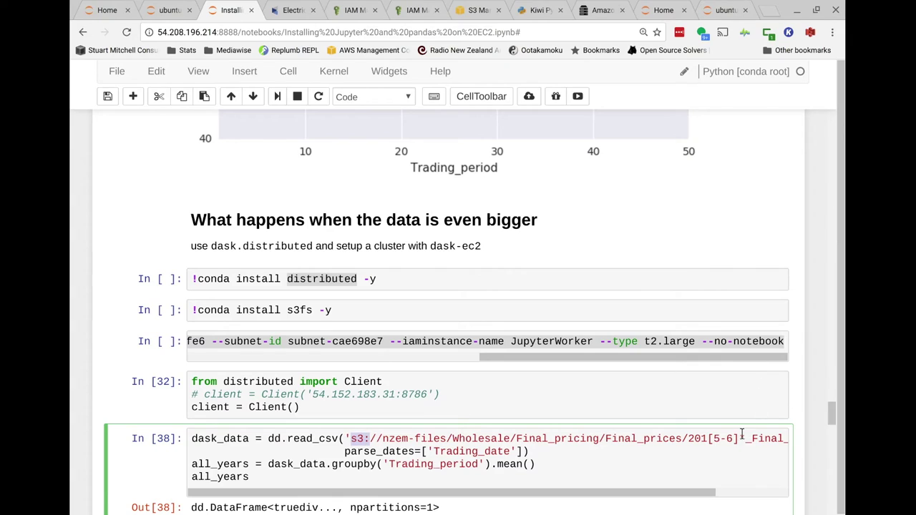
click(741, 439)
text(*)
scroll(608, 451, down, 3)
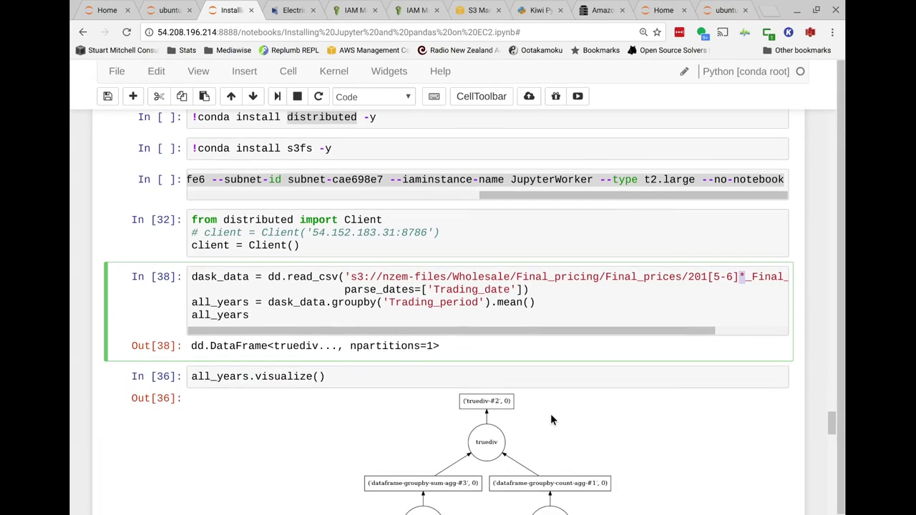
click(553, 375)
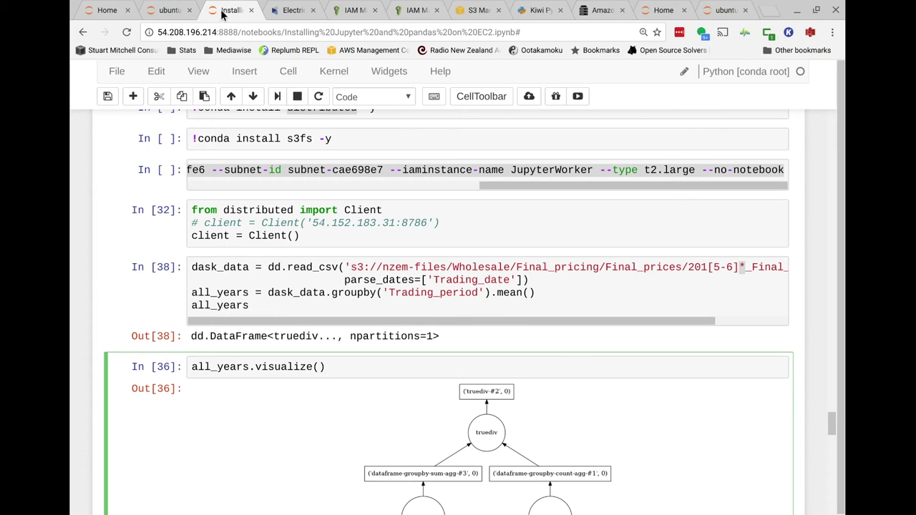
click(169, 15)
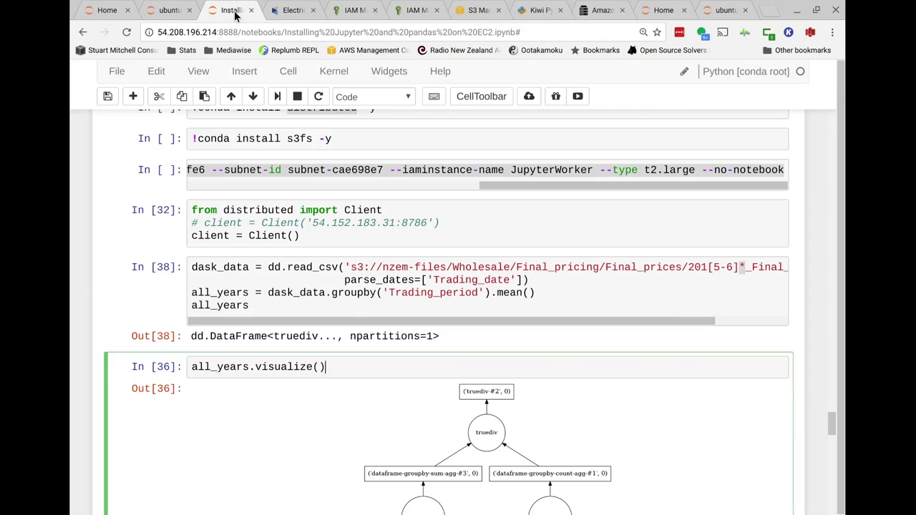
click(231, 11)
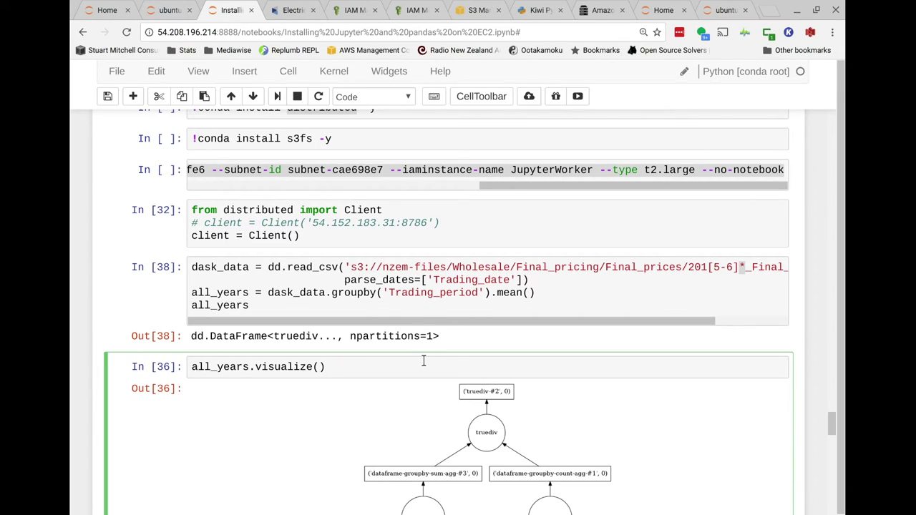
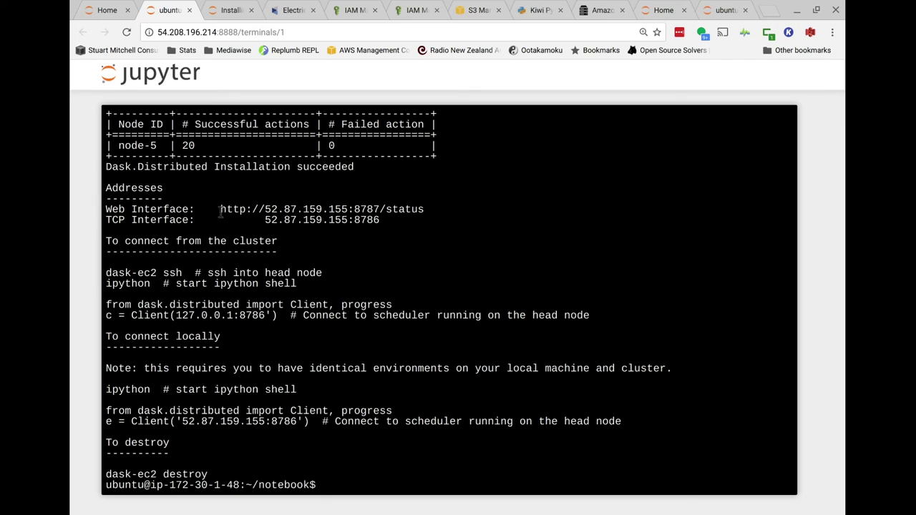
drag(221, 209, 427, 209)
key(ctrl+c)
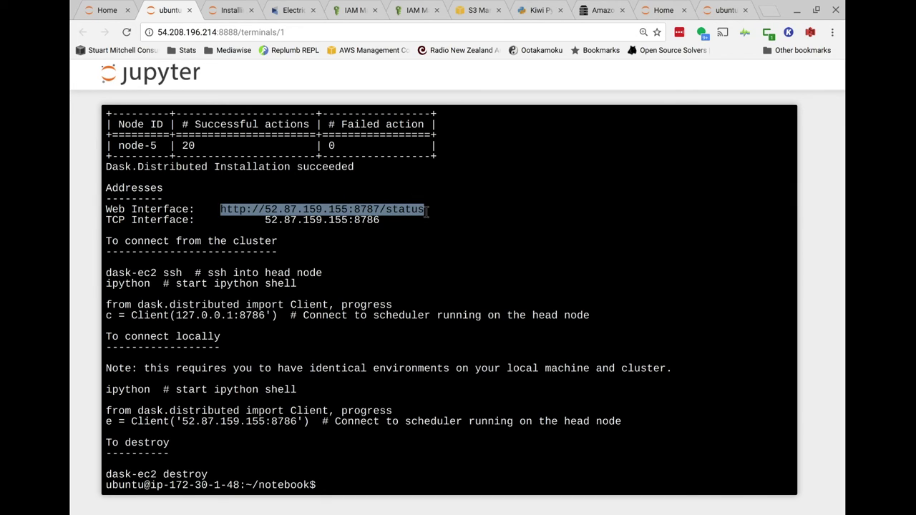
right_click(413, 205)
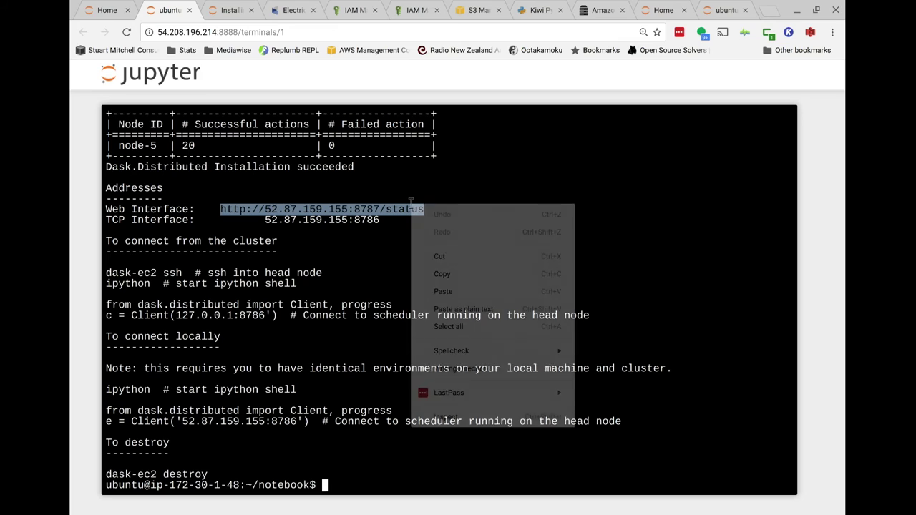
click(449, 271)
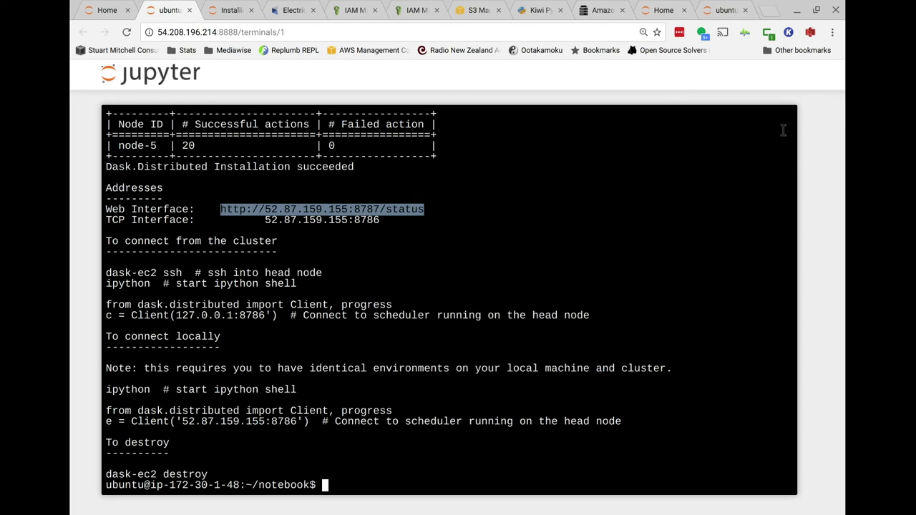
click(773, 9)
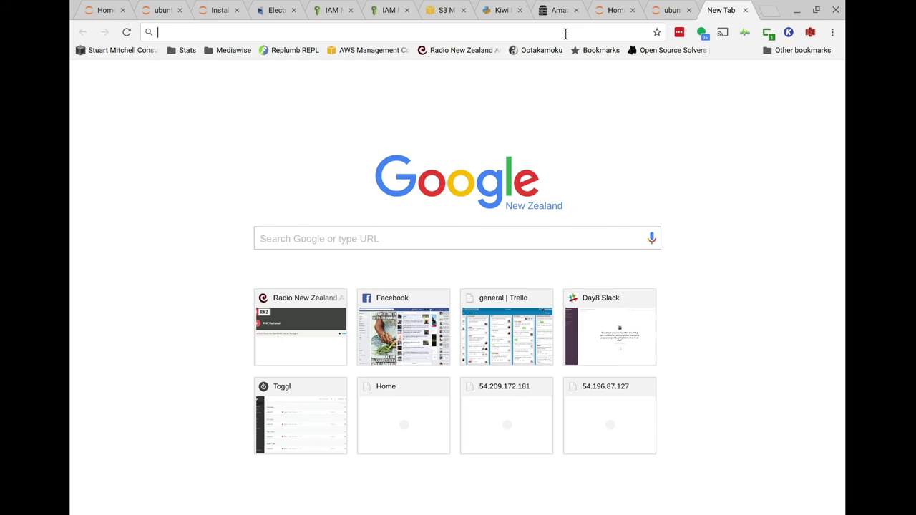
key(ctrl+v)
key(Return)
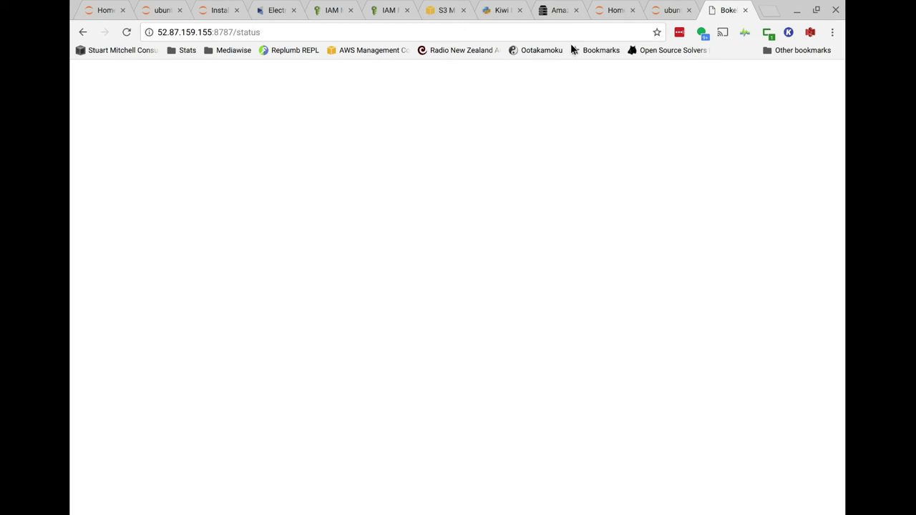
scroll(647, 250, down, 3)
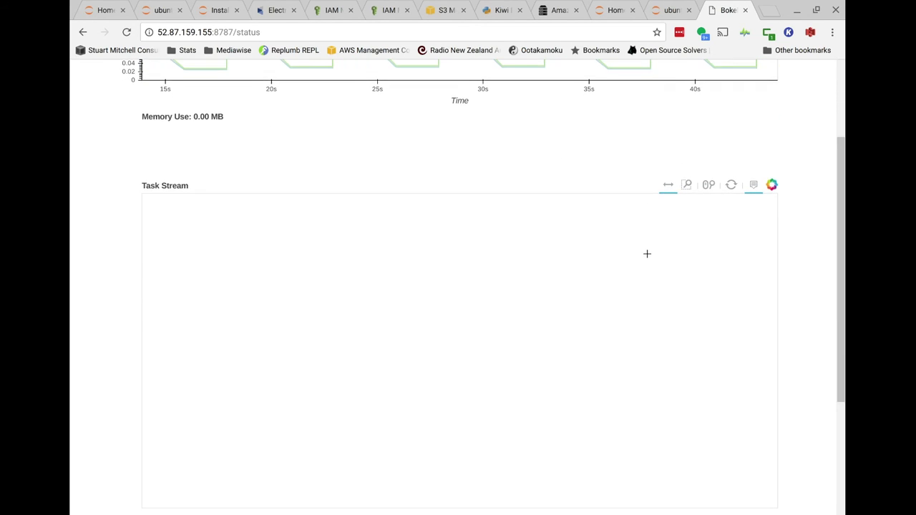
scroll(648, 253, down, 3)
scroll(648, 253, up, 5)
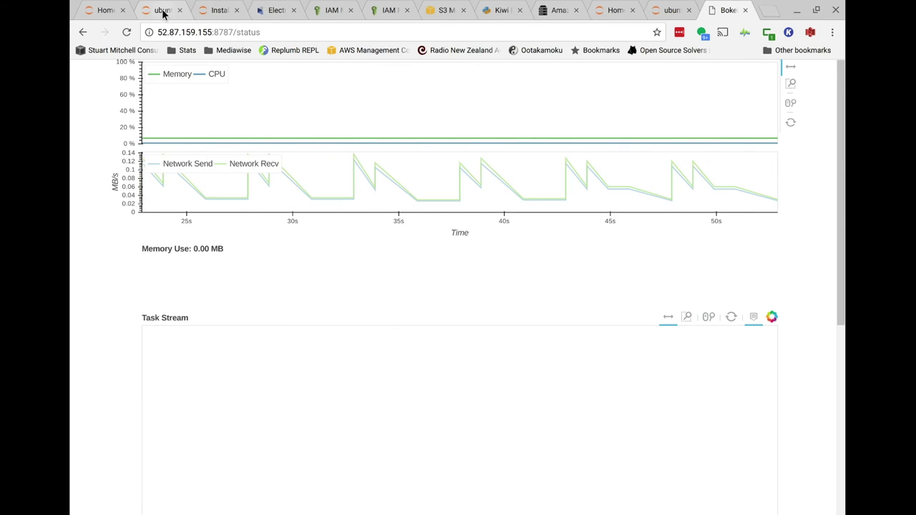
Step: Copy the TCP interface address from the terminal and replace the address in the notebook's commented Client line with 52.87.159.155:8786
click(163, 10)
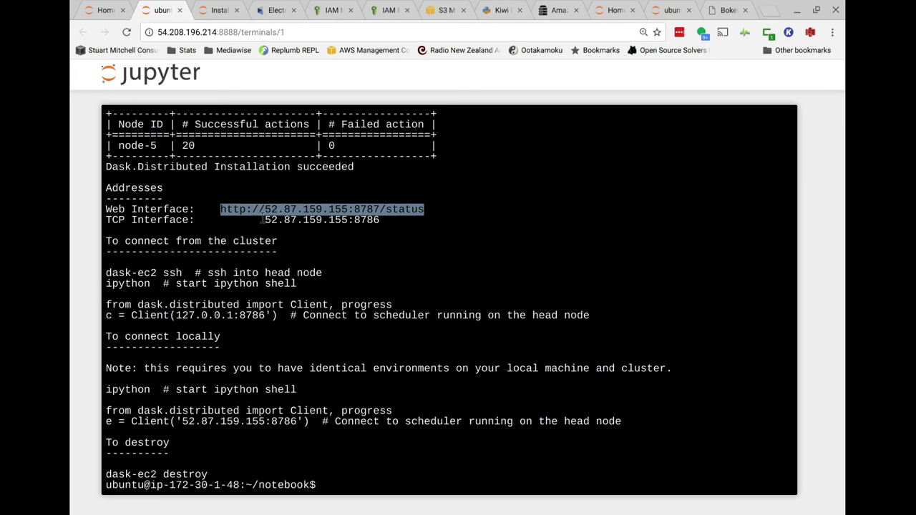
drag(264, 220, 380, 222)
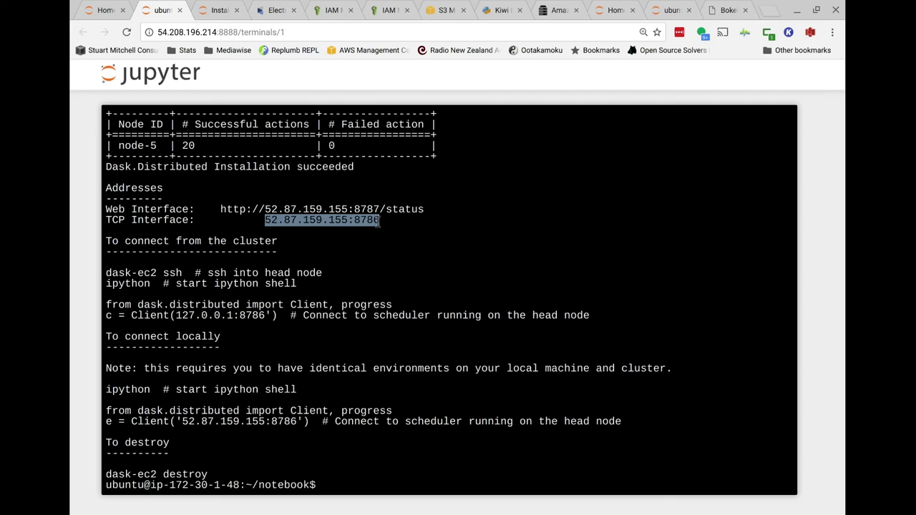
right_click(380, 222)
click(407, 250)
click(218, 10)
scroll(398, 226, up, 4)
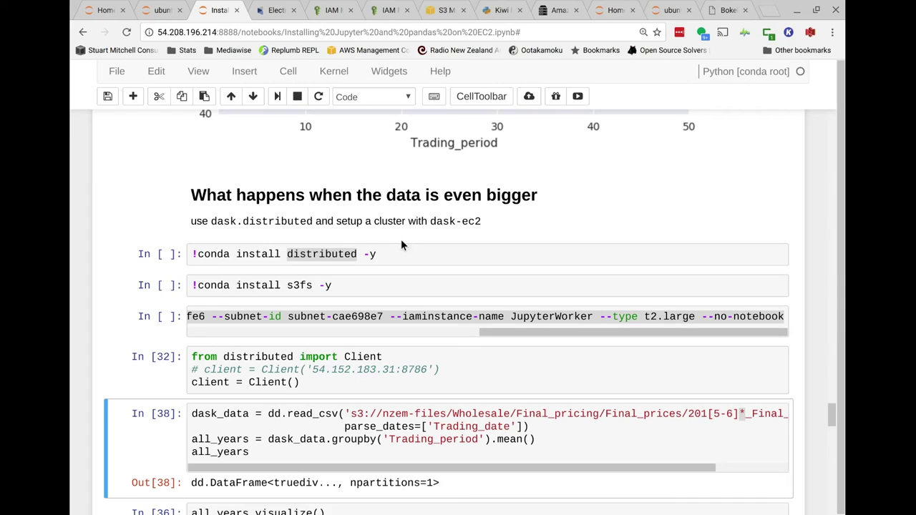
click(292, 368)
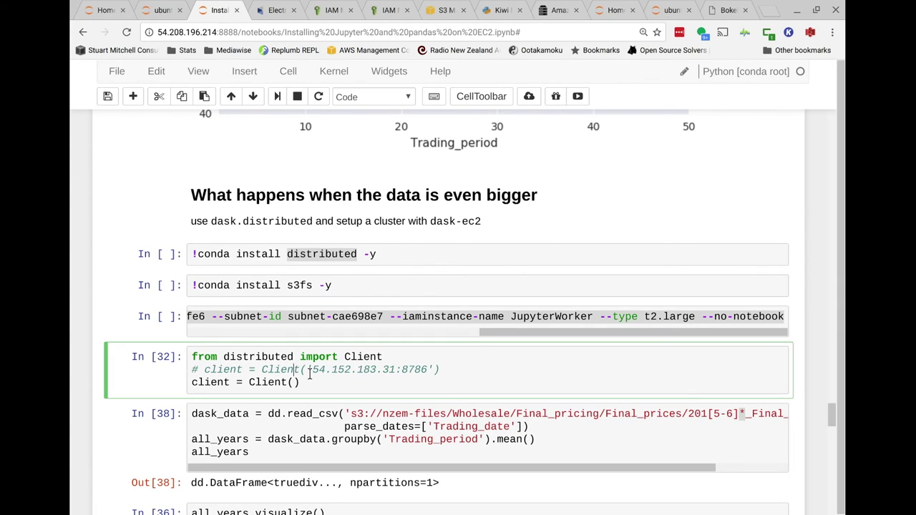
drag(311, 375, 426, 369)
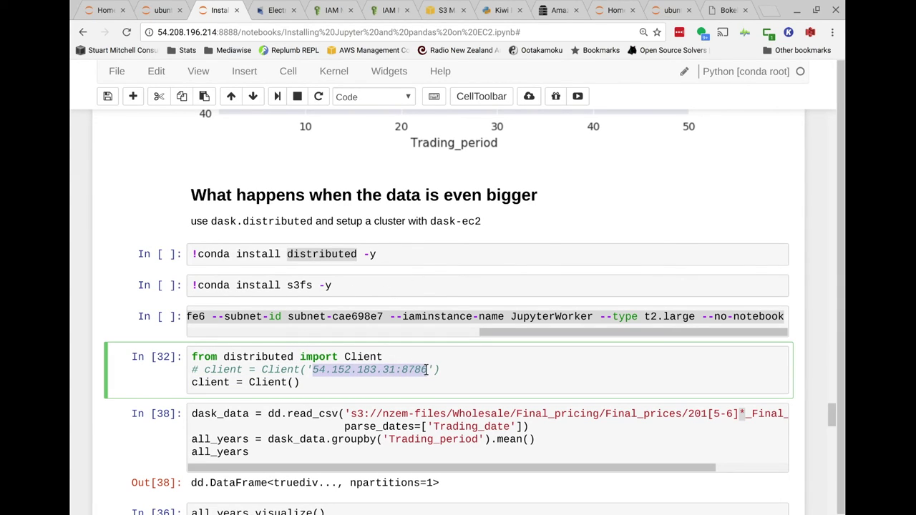
key(ctrl+v)
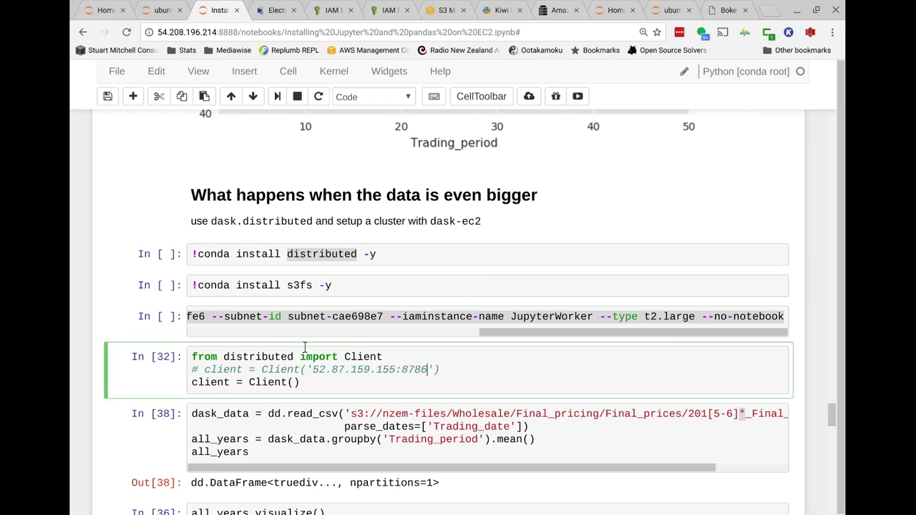
Step: Uncomment the Client line that holds the cluster address, comment out client = Client(), and run the cell
click(205, 368)
key(BackSpace)
key(BackSpace)
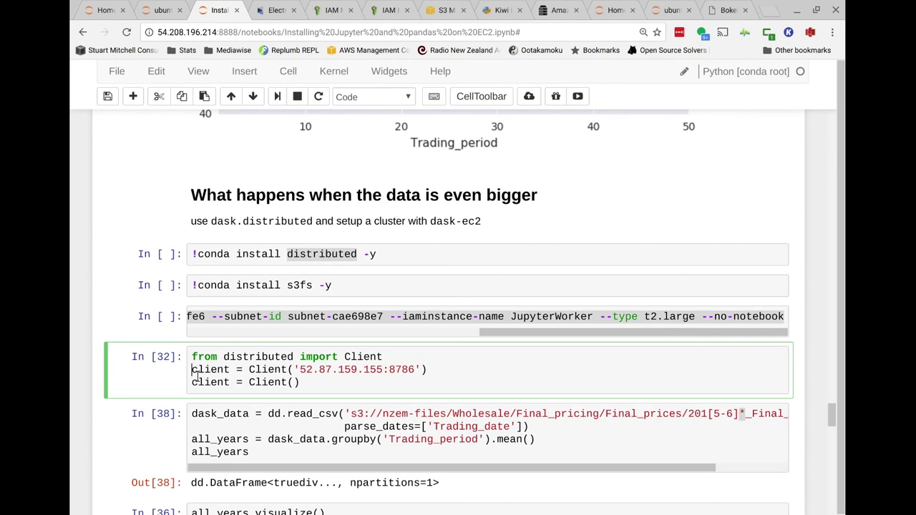
click(201, 382)
key(ctrl+slash)
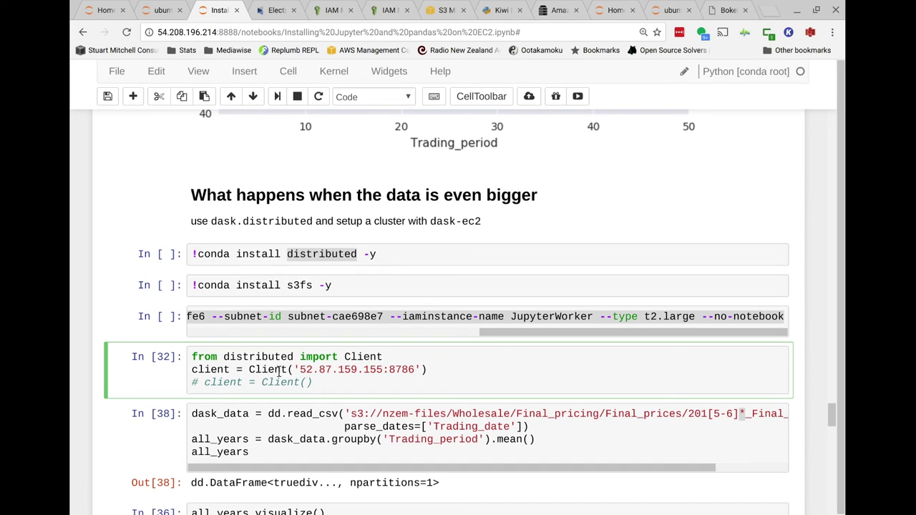
key(shift+Return)
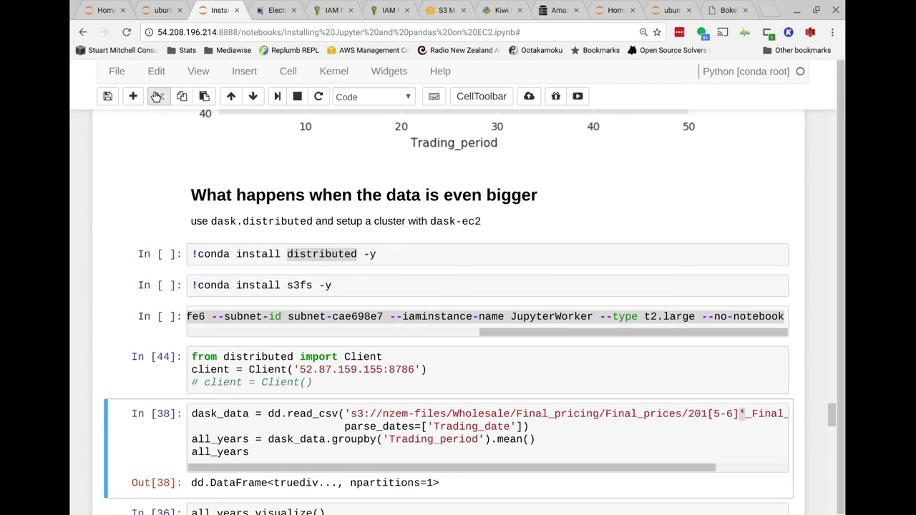
Step: Insert a cell below the dd.read_csv cell containing client, run it, and view its output
click(133, 96)
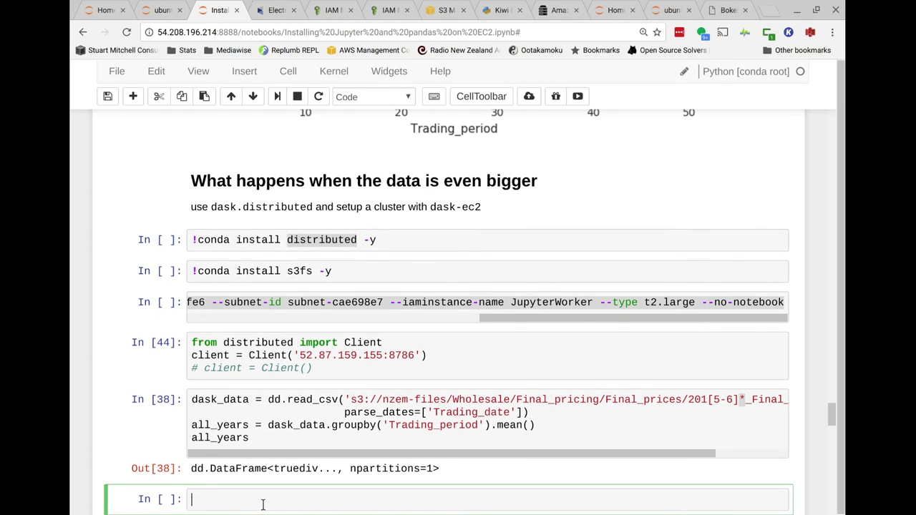
text(client)
key(shift+Return)
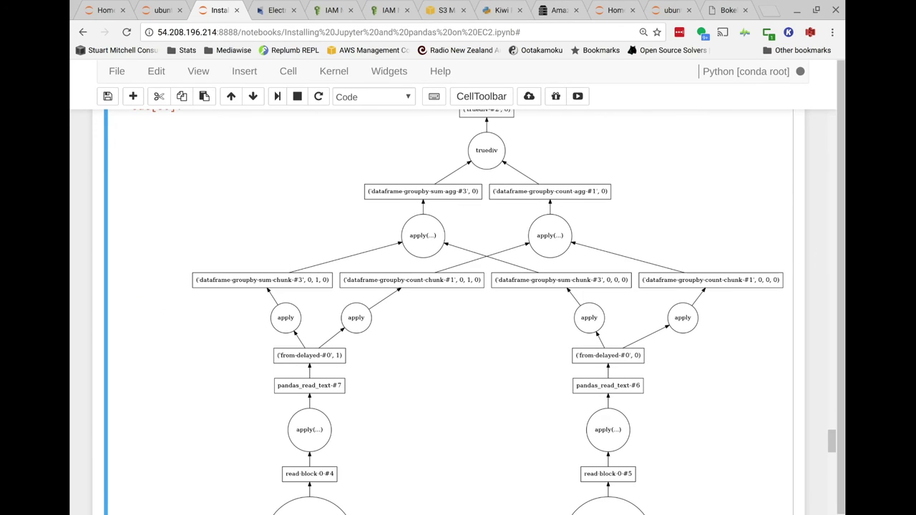
scroll(479, 279, up, 2)
scroll(479, 279, up, 1)
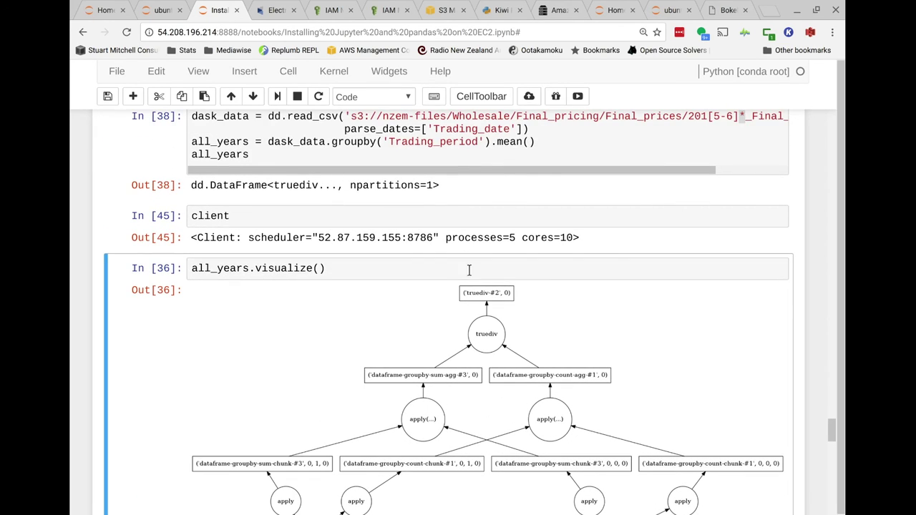
click(565, 239)
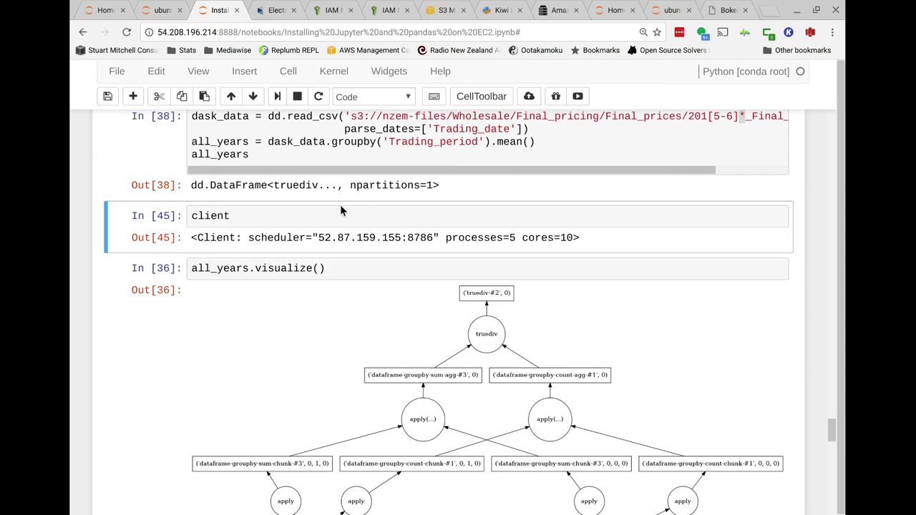
Step: Rerun the cell that reads the S3 files with dd.read_csv and averages them by Trading_period
scroll(334, 208, up, 4)
click(439, 241)
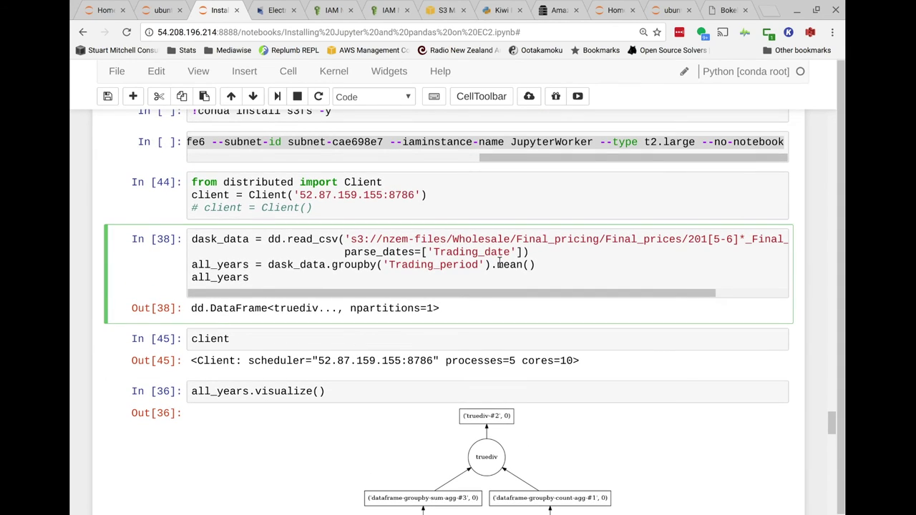
key(shift+Return)
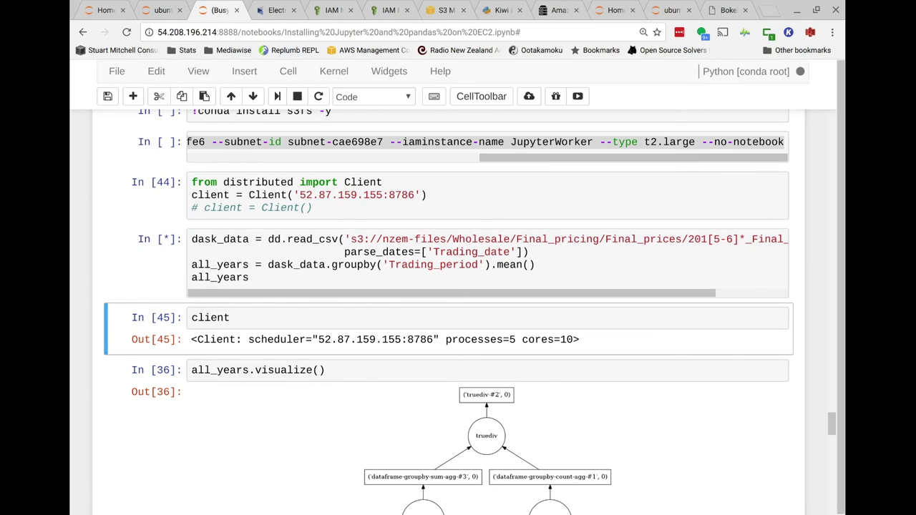
Step: Try to rerun the cell that adds the year column to all_years by mapping Trading_date to d.year
scroll(528, 277, down, 5)
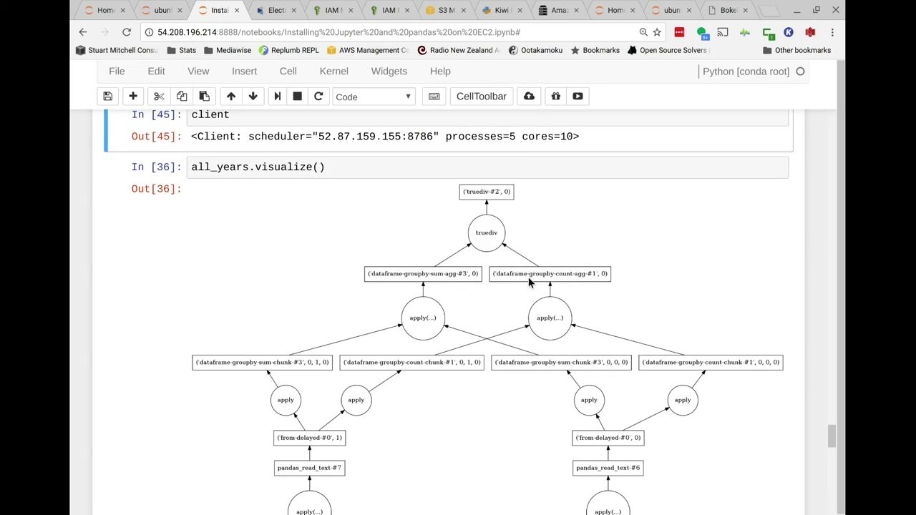
scroll(528, 277, up, 2)
scroll(528, 277, down, 4)
scroll(523, 286, down, 8)
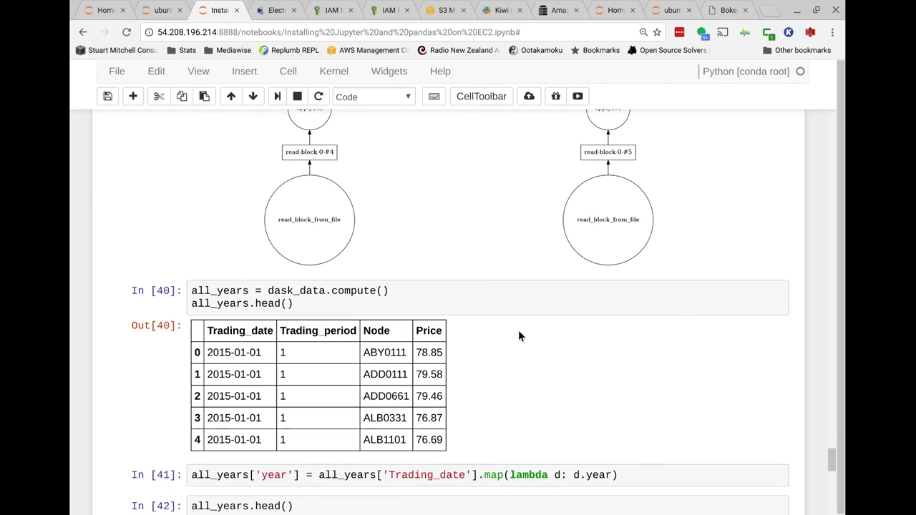
scroll(513, 342, down, 2)
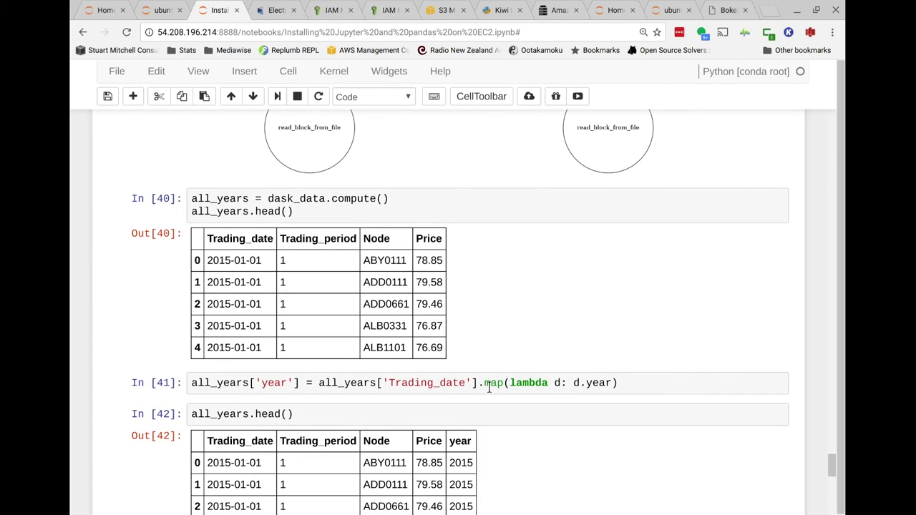
click(489, 387)
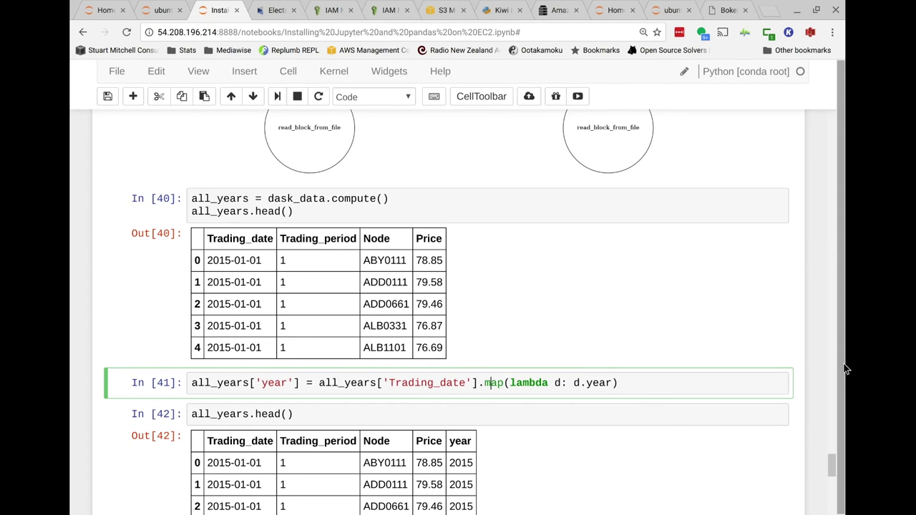
key(shift+Return)
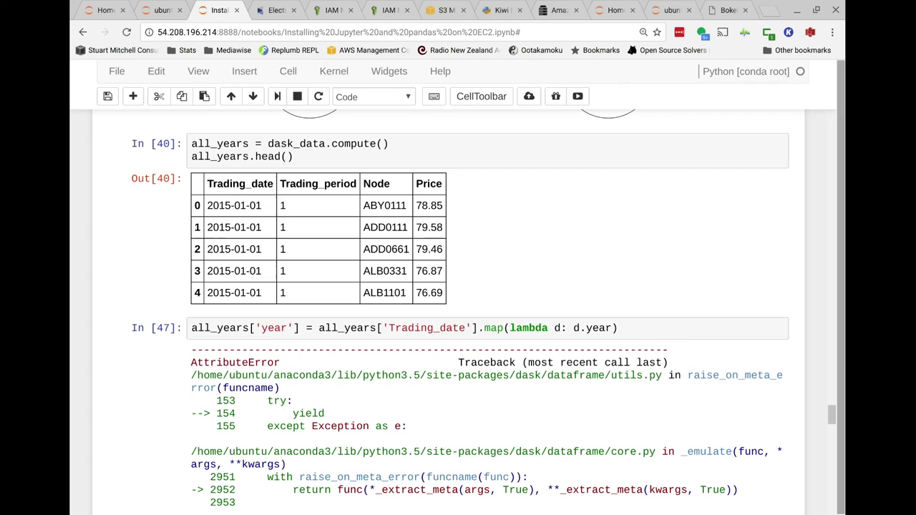
Step: Examine the traceback under the year-column cell and go back to the dask_data.compute() cell above it
scroll(514, 394, down, 5)
scroll(513, 381, down, 4)
scroll(512, 383, up, 2)
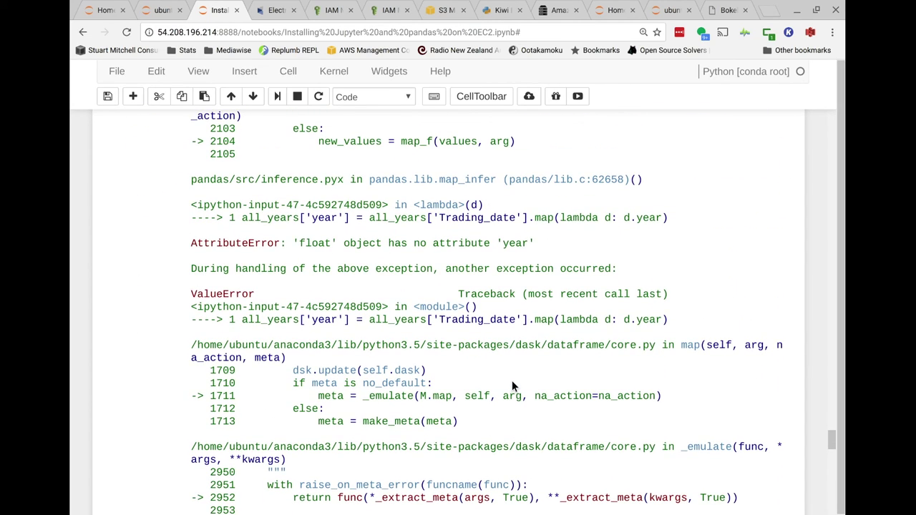
scroll(512, 384, down, 5)
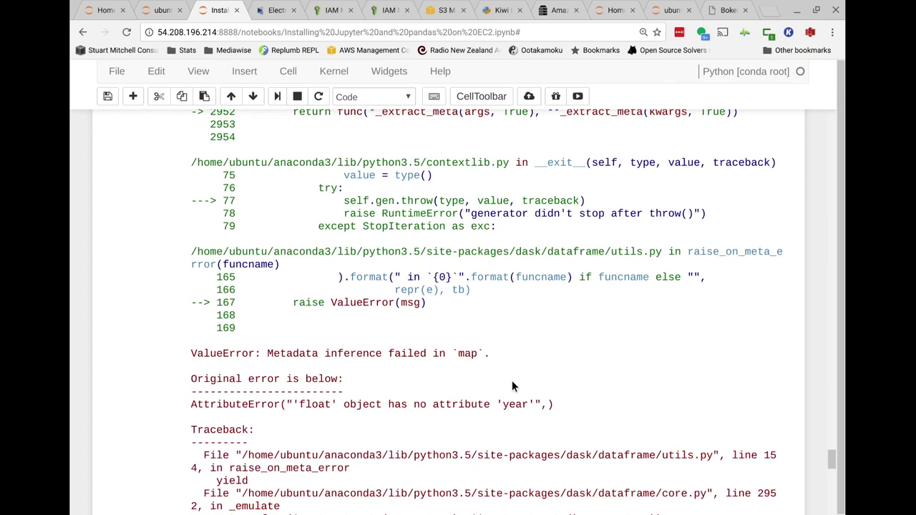
scroll(511, 387, up, 9)
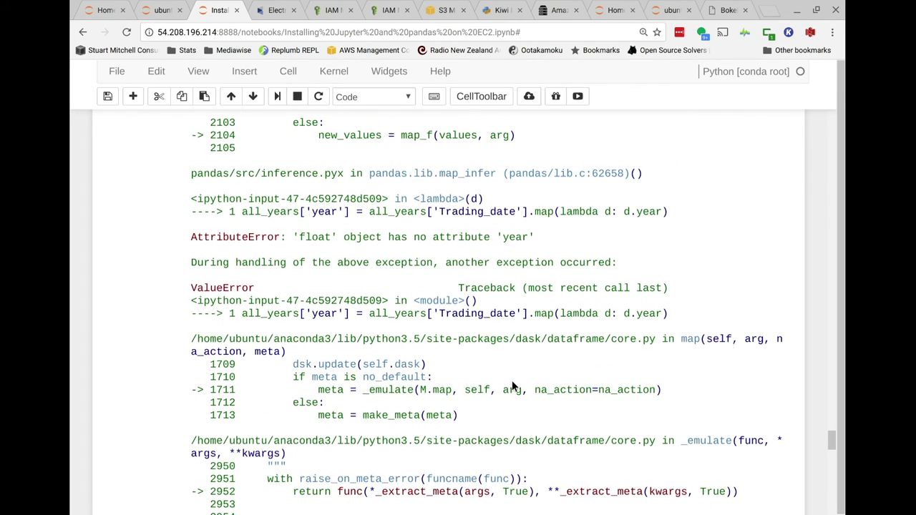
scroll(512, 387, up, 5)
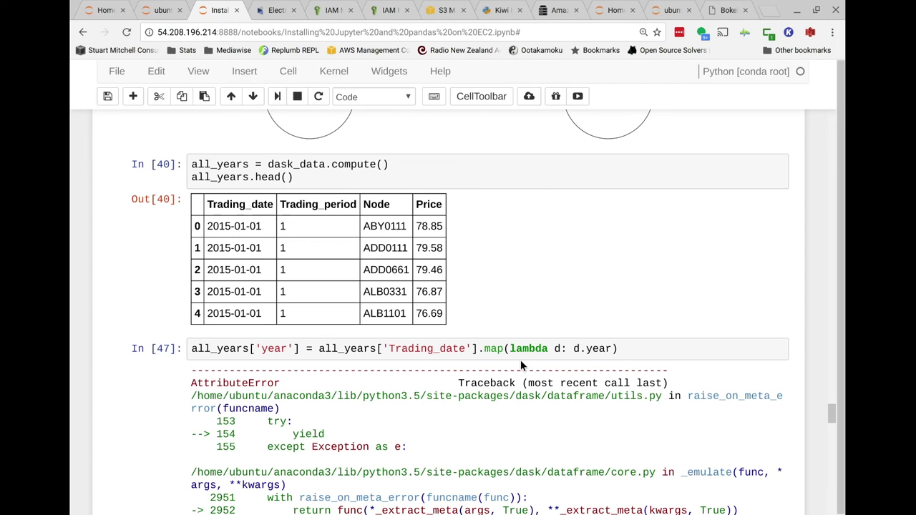
scroll(521, 360, up, 5)
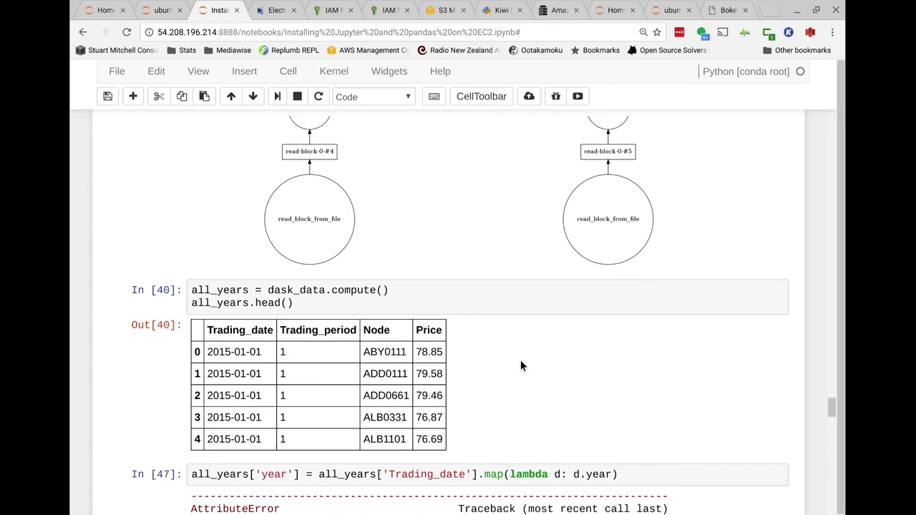
Step: Review the cells from the distributed Client setup through the task graph to the dask_data.compute() cell and the traceback below it
scroll(521, 360, up, 10)
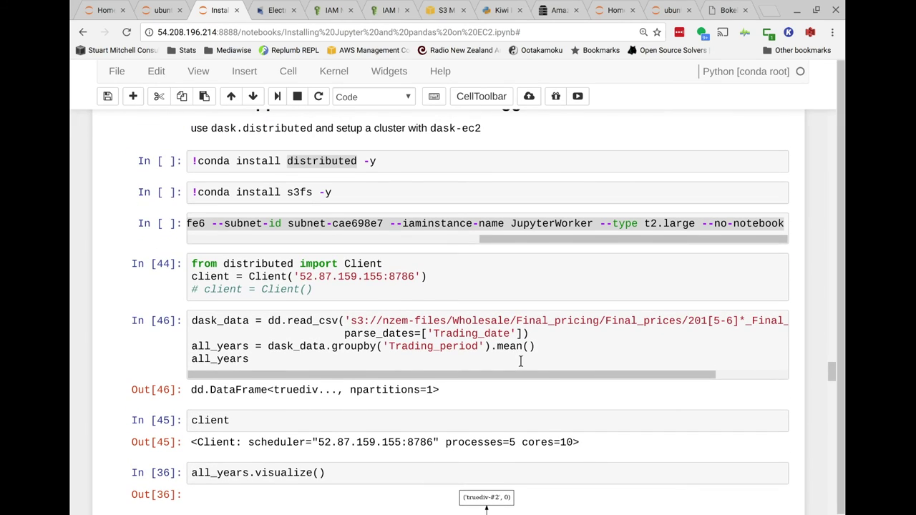
scroll(520, 362, down, 4)
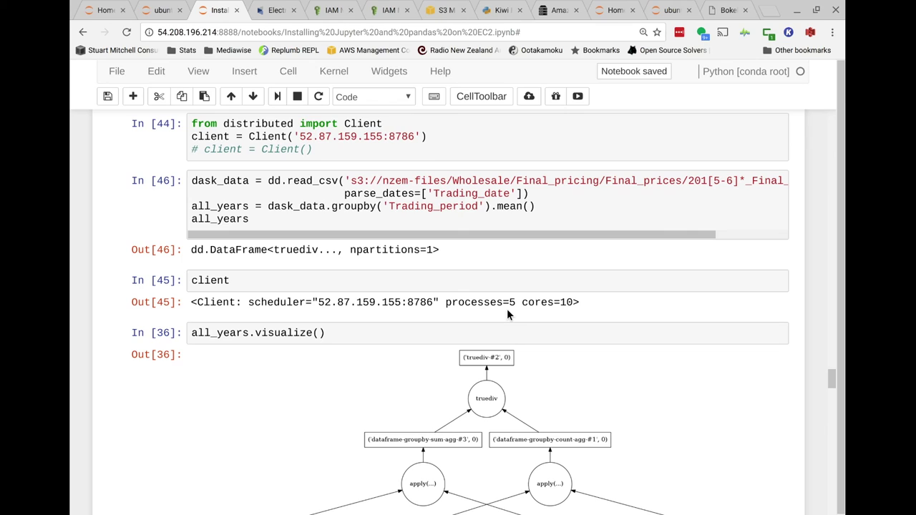
scroll(425, 200, down, 6)
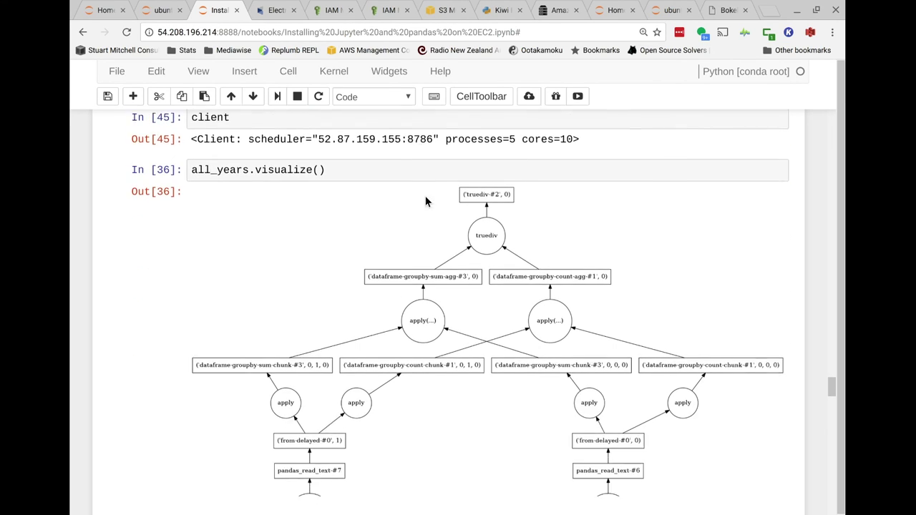
scroll(401, 143, down, 12)
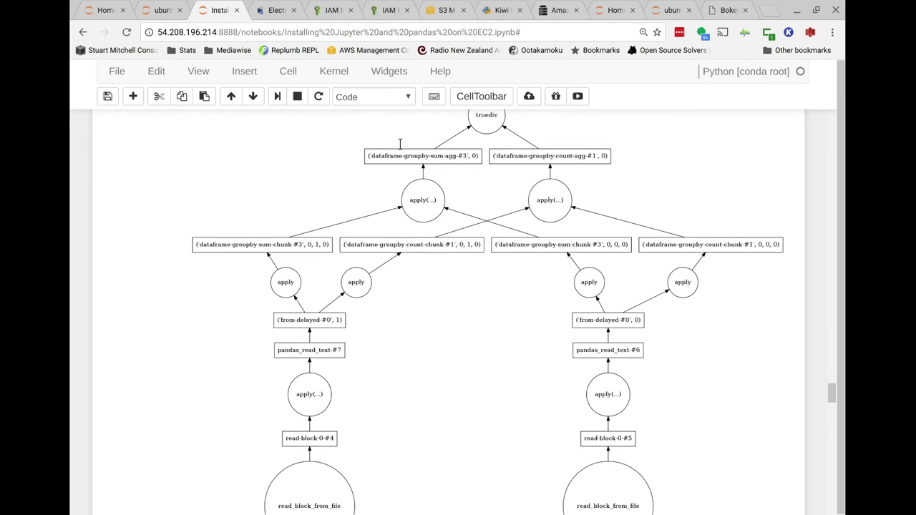
click(449, 265)
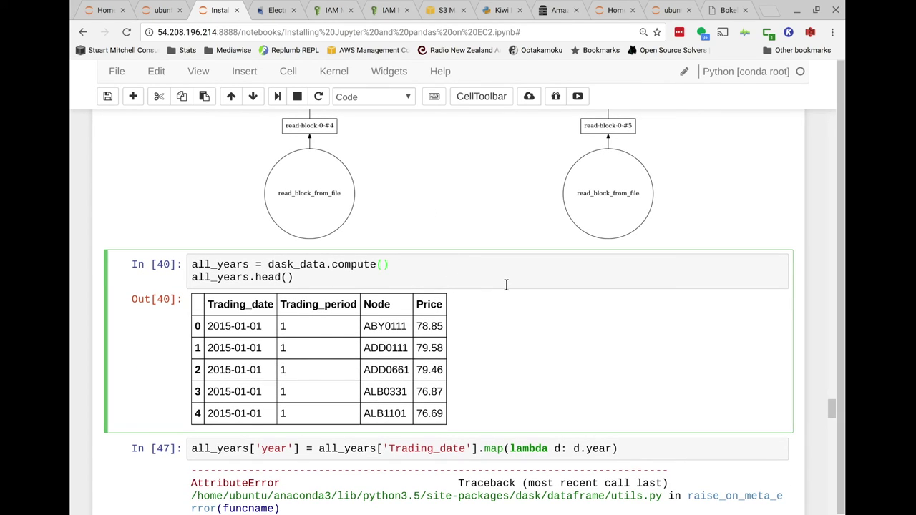
scroll(505, 285, up, 1)
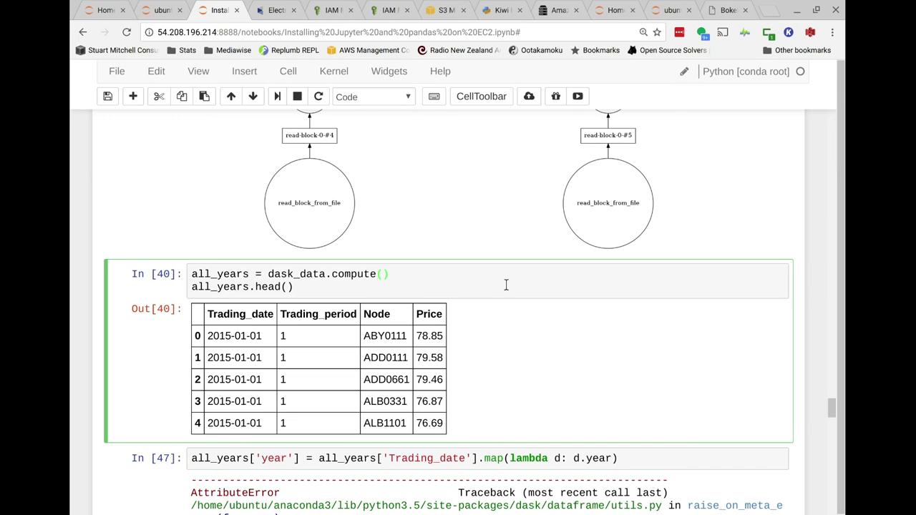
scroll(506, 286, down, 8)
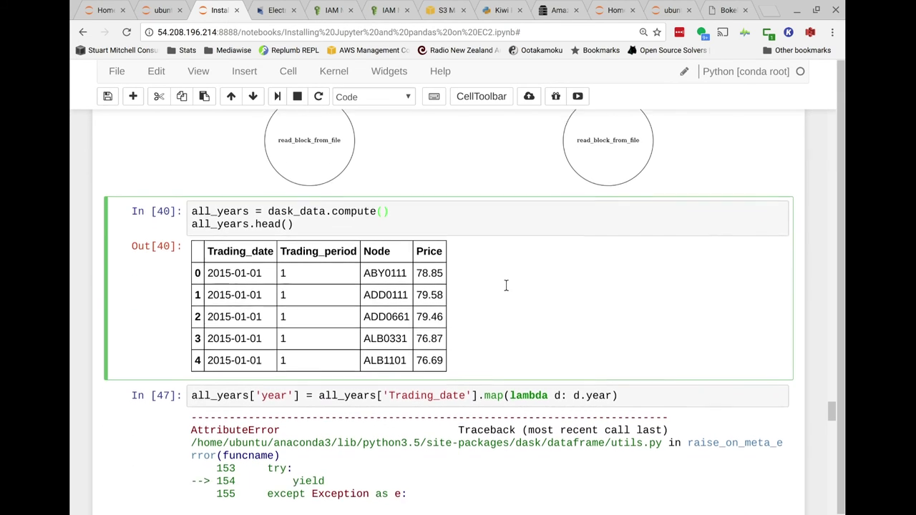
scroll(506, 290, up, 2)
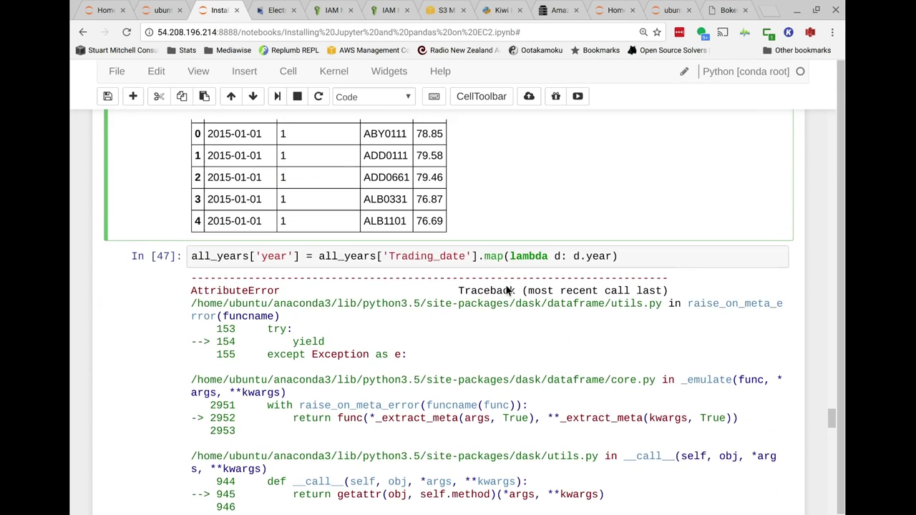
Step: Rerun the all_years.visualize() cell and view the task graph it draws
scroll(506, 284, up, 20)
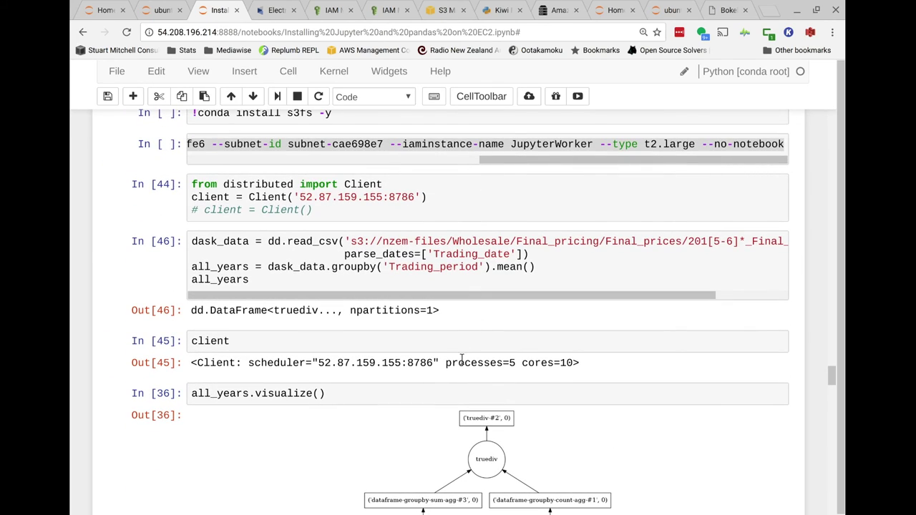
click(472, 392)
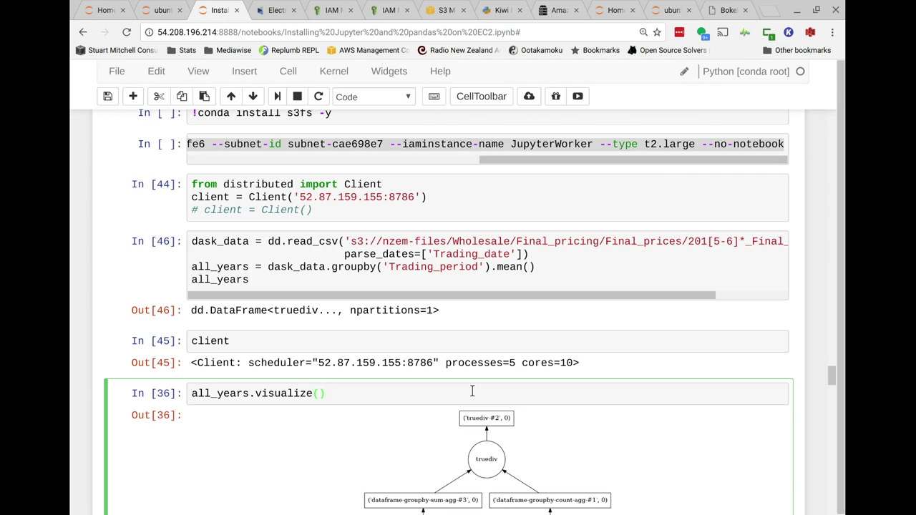
key(shift+Return)
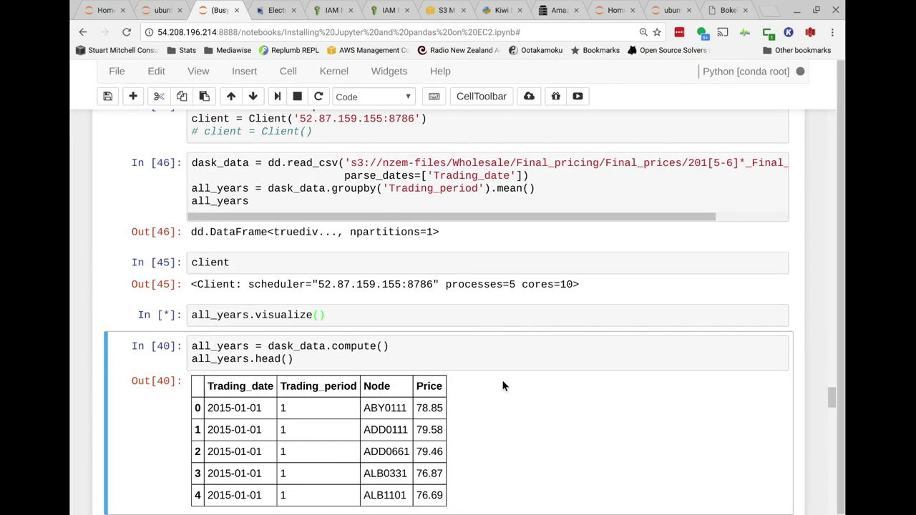
scroll(510, 358, down, 1)
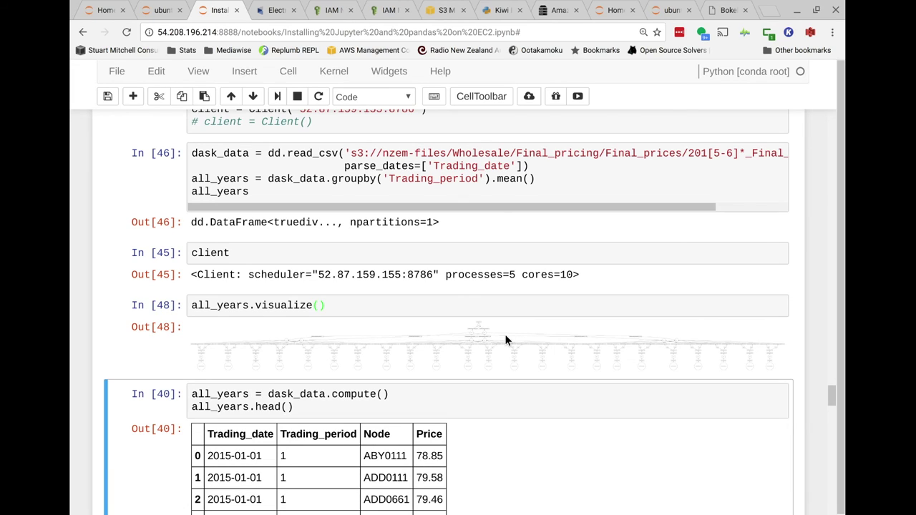
scroll(539, 371, down, 3)
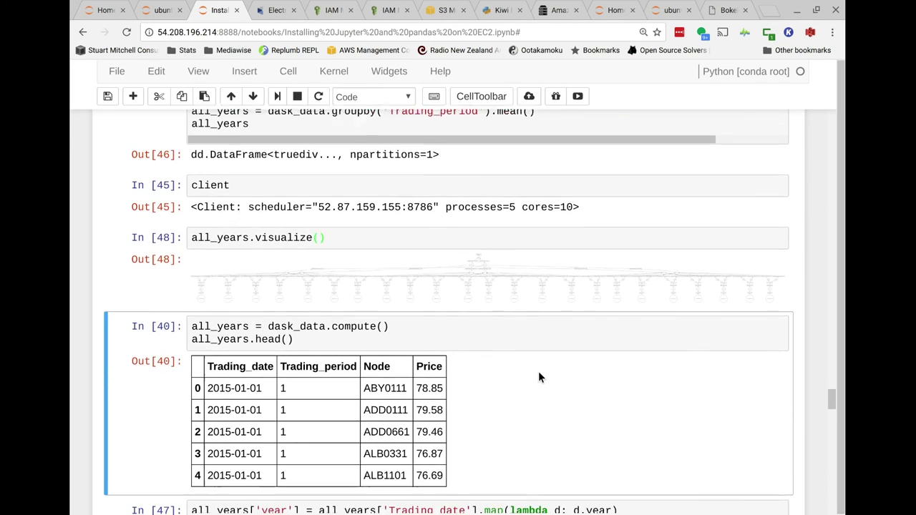
Step: Examine the traceback under the year-column cell and the all_years.head() and price plot outputs below it
scroll(538, 372, down, 3)
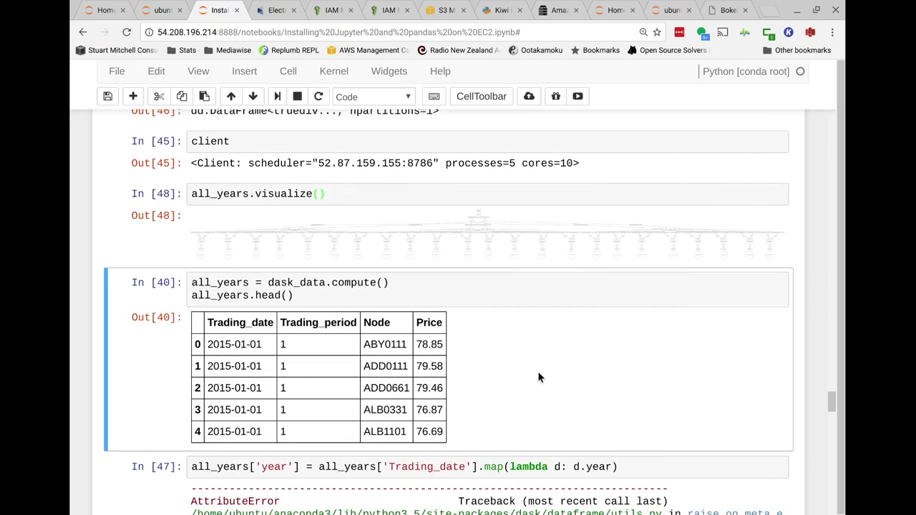
scroll(539, 373, down, 7)
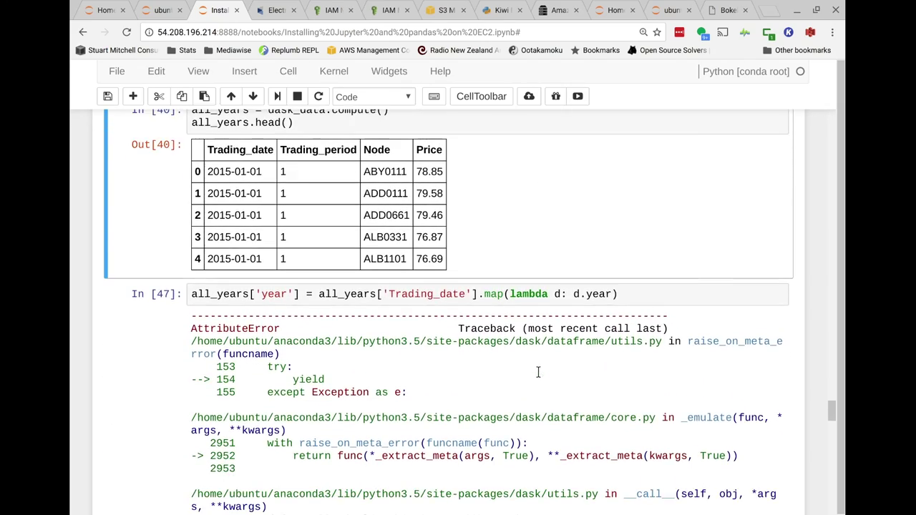
scroll(540, 377, down, 14)
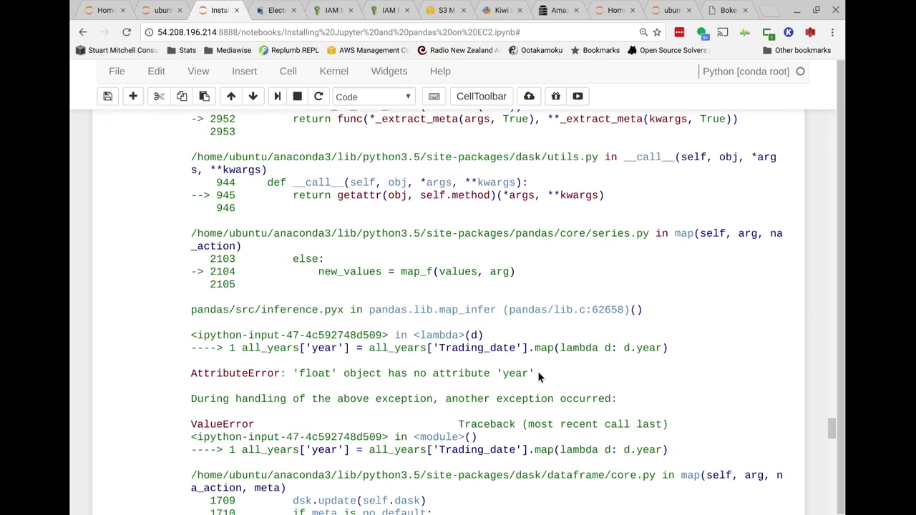
scroll(538, 378, down, 20)
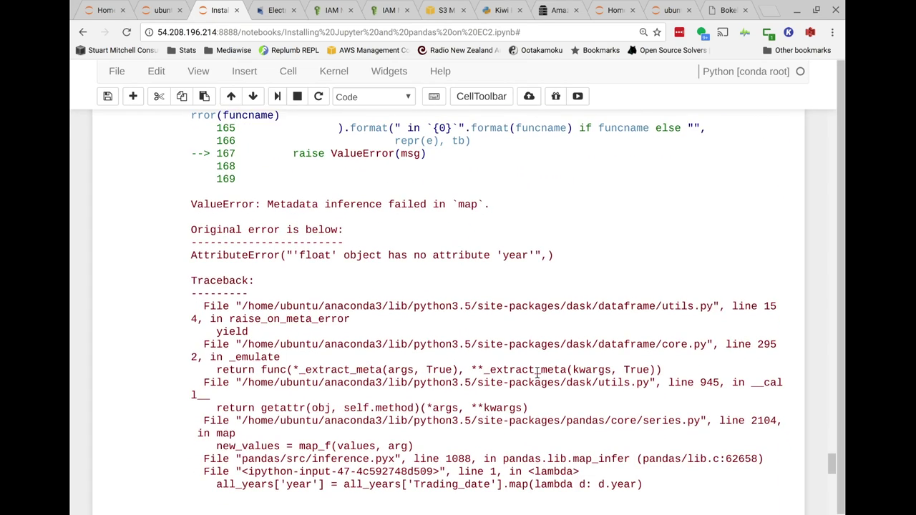
scroll(538, 378, down, 5)
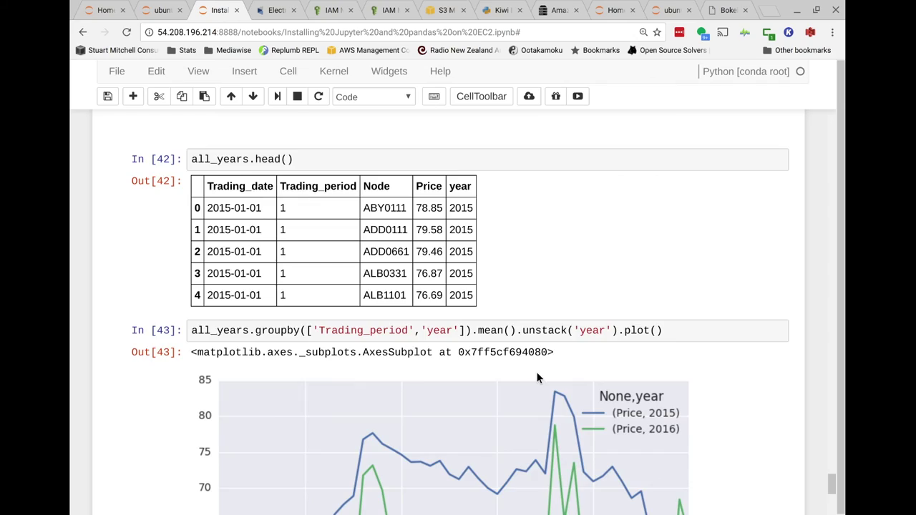
scroll(536, 372, up, 15)
scroll(531, 382, up, 15)
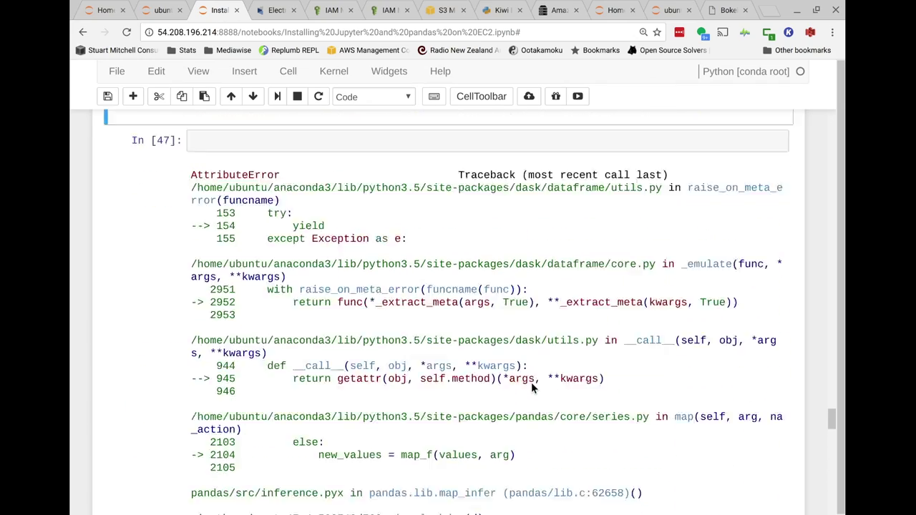
Step: Remove [5-6] from the S3 path in the dd.read_csv cell so it matches 201*, and rerun the cell
scroll(531, 382, up, 6)
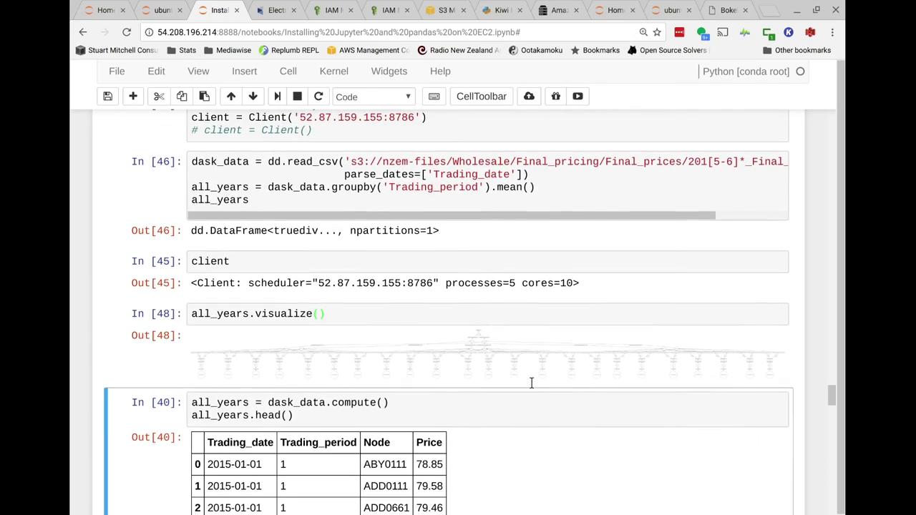
drag(738, 320, 713, 322)
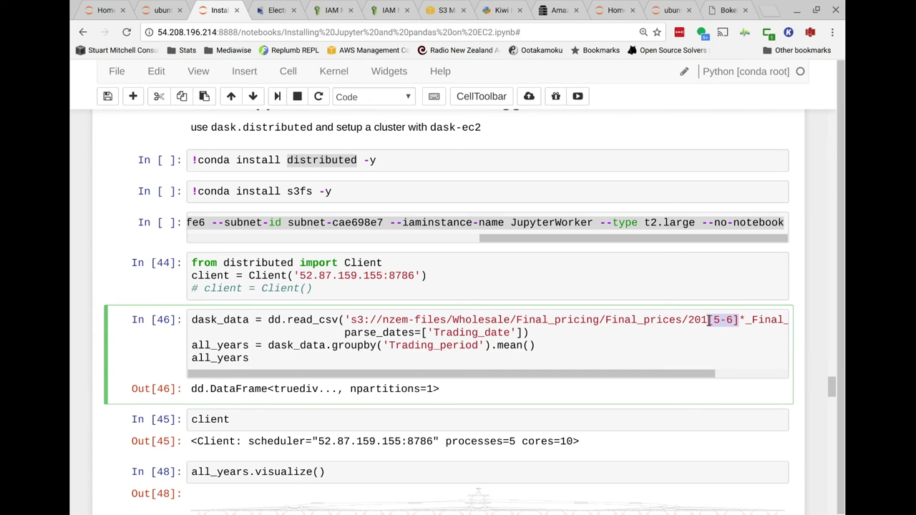
key(BackSpace)
key(BackSpace)
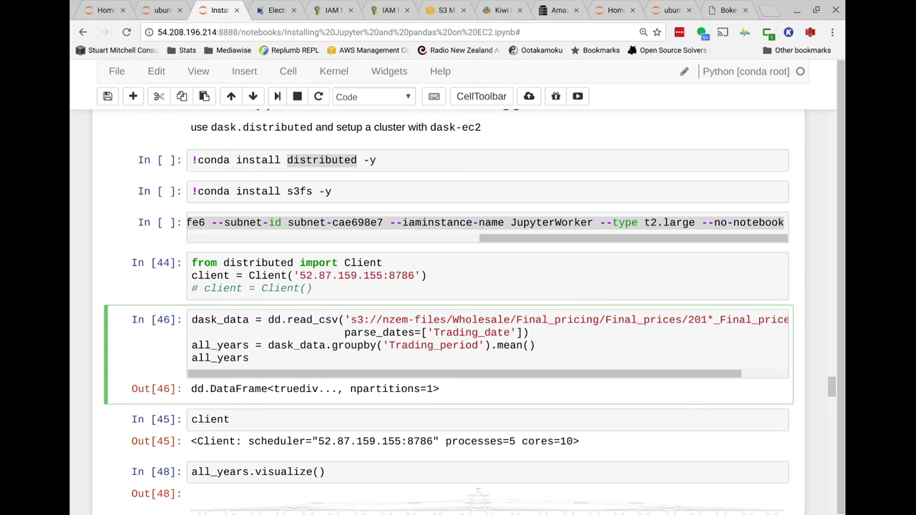
click(541, 345)
key(shift+Return)
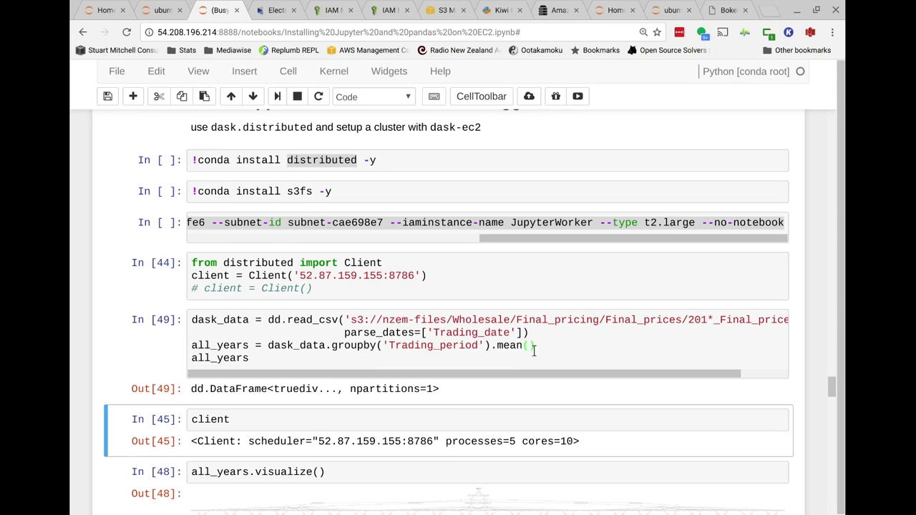
Step: Run the dask_data.compute() cell and watch its task stream on the Bokeh status page
scroll(485, 329, down, 4)
scroll(485, 329, down, 1)
click(433, 256)
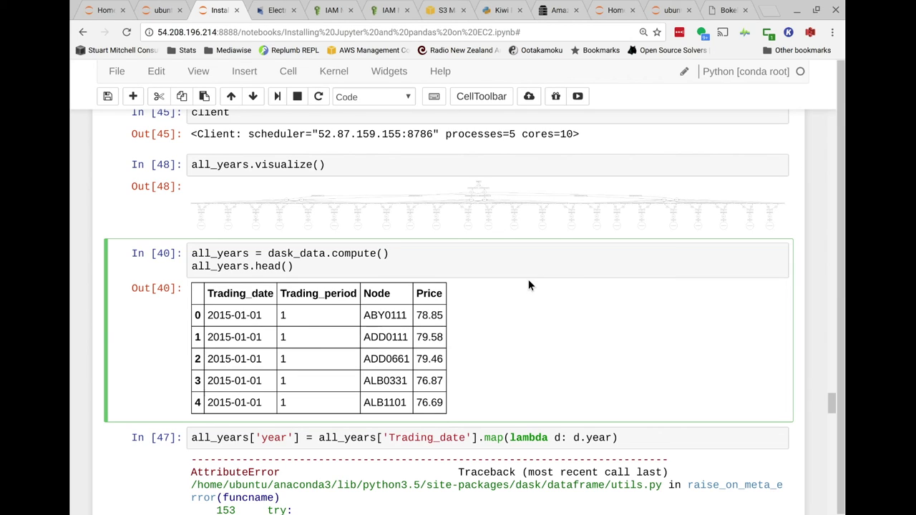
key(shift+Return)
scroll(631, 191, up, 3)
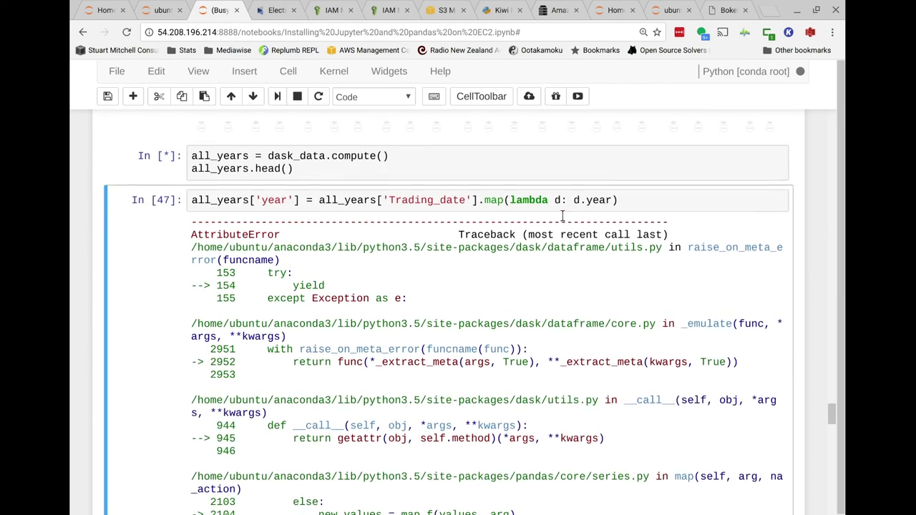
click(725, 10)
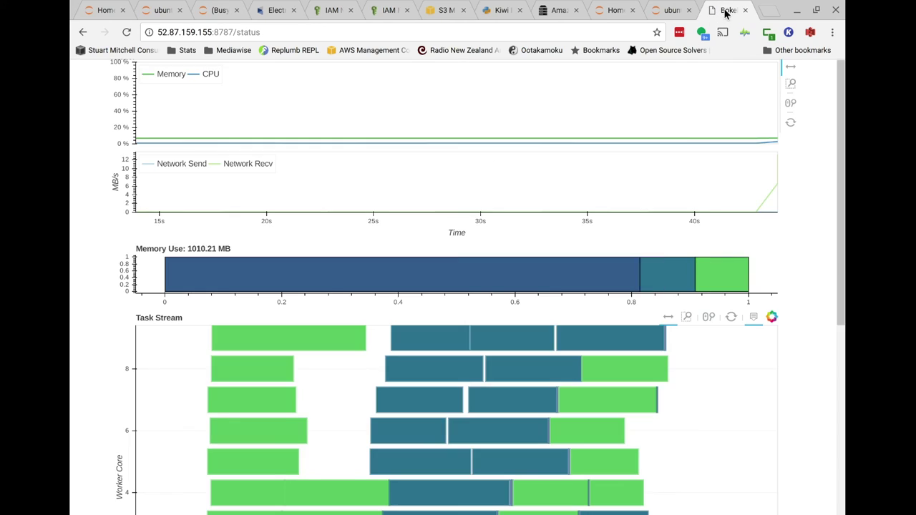
scroll(820, 255, down, 2)
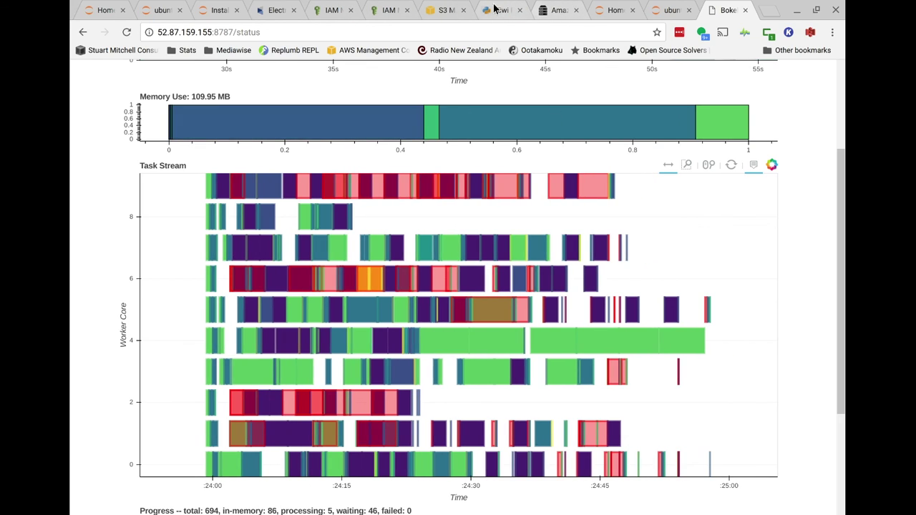
Step: Switch to the AWS console, open the EC2 running instances, and enlarge the list to show every instance
click(333, 10)
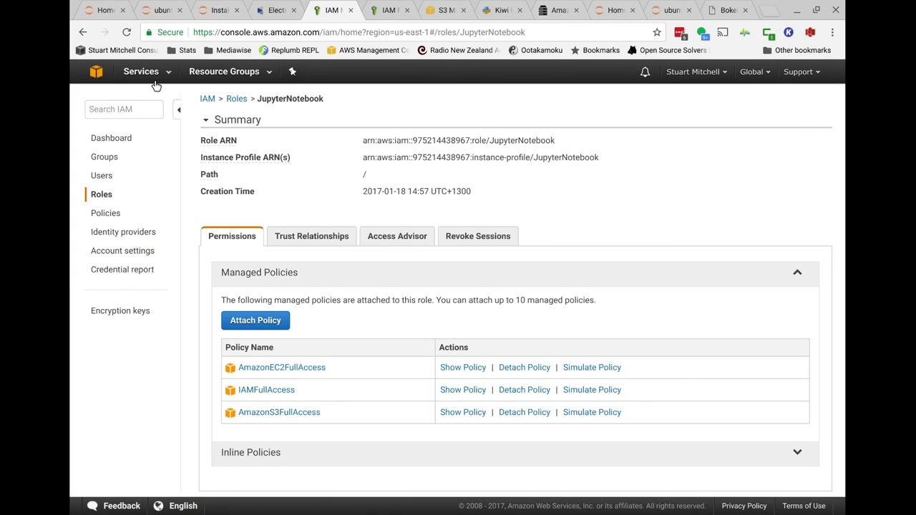
click(153, 77)
click(105, 150)
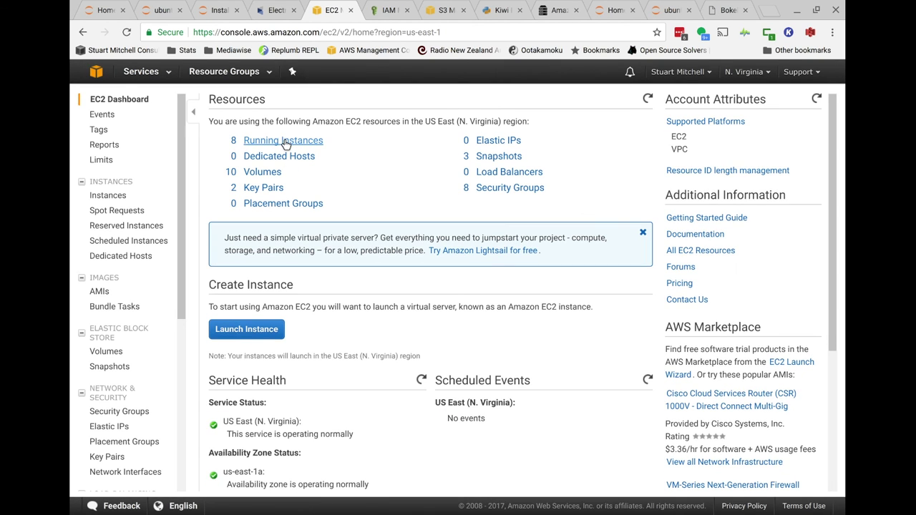
click(288, 141)
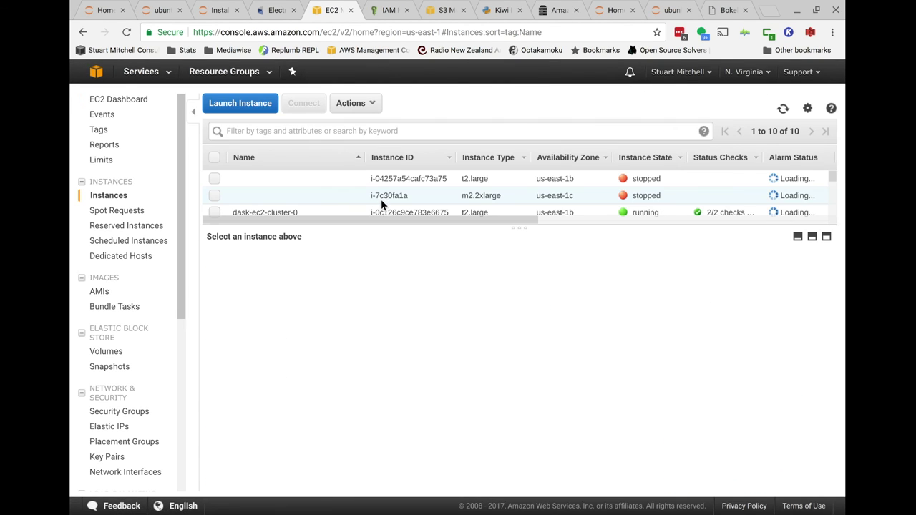
drag(522, 227, 534, 398)
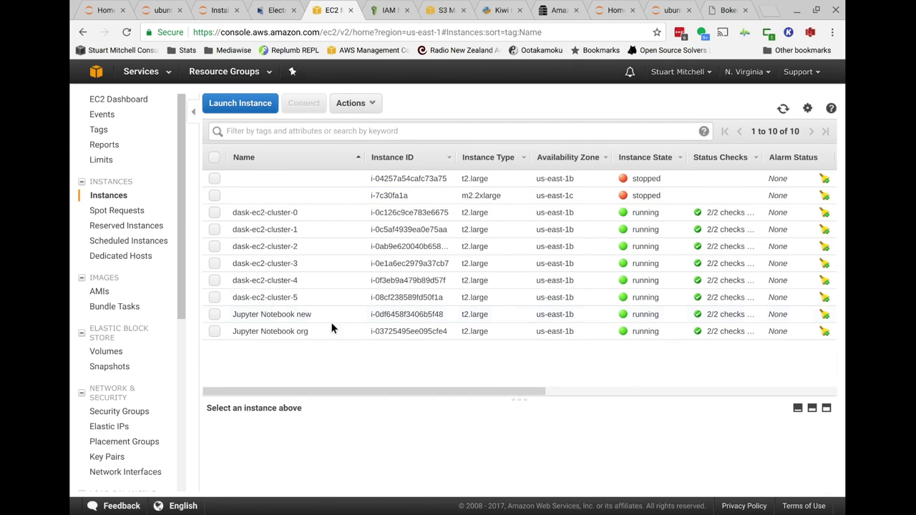
Step: Stop the dask-ec2-cluster-3 instance and confirm
click(215, 263)
right_click(249, 264)
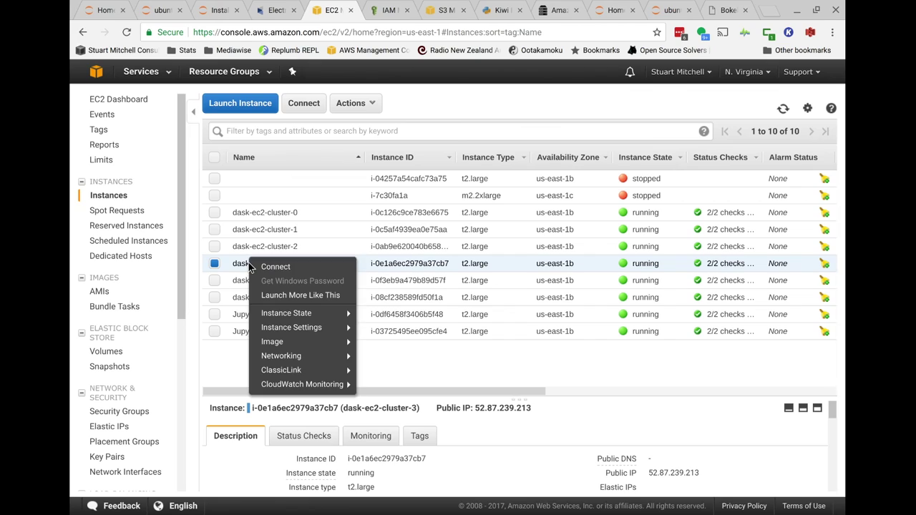
mouse_move(344, 314)
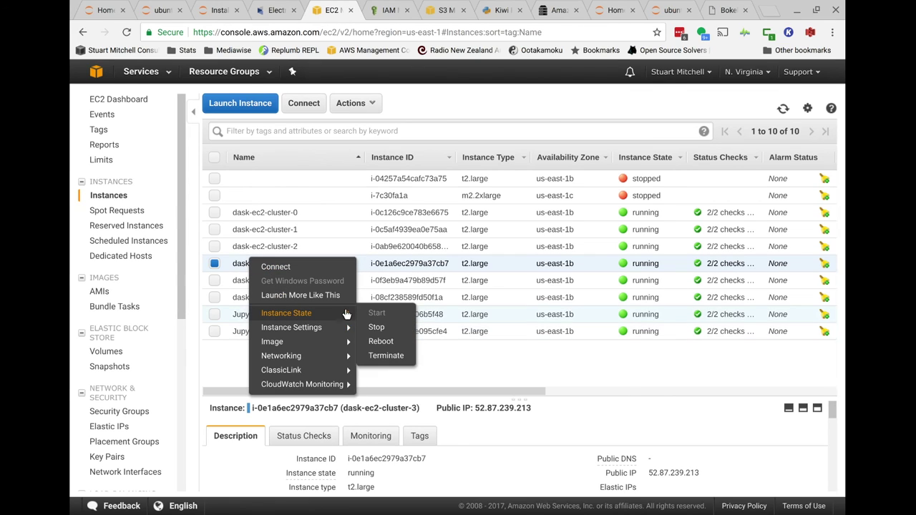
click(376, 327)
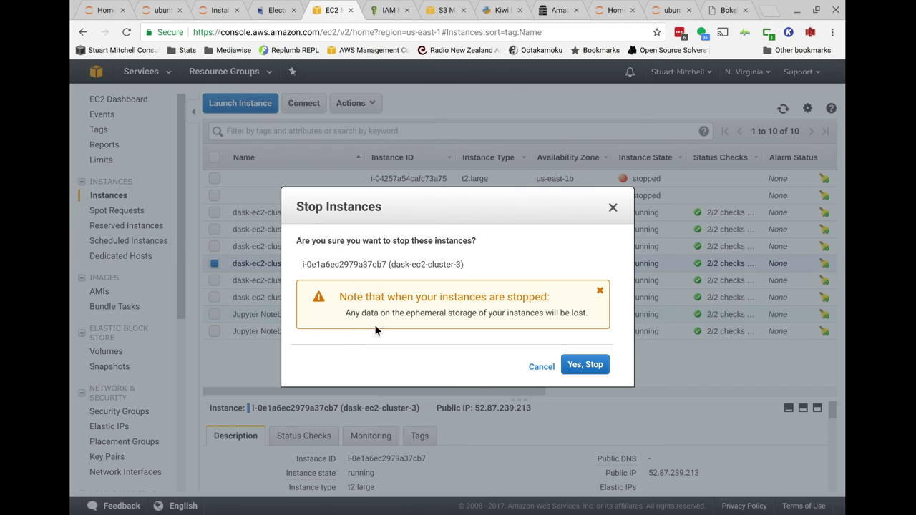
click(585, 365)
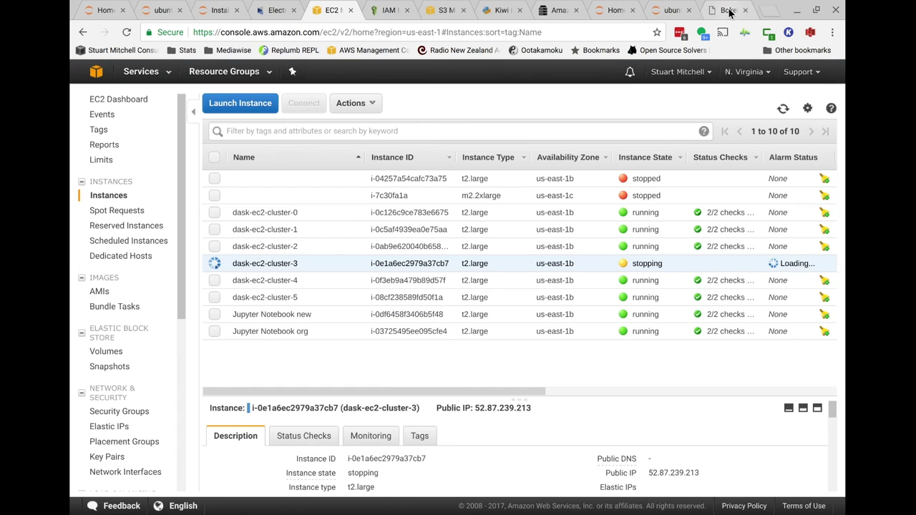
Step: Return to the Bokeh status page and examine the task stream and progress bars while the computation runs without the stopped worker
click(725, 10)
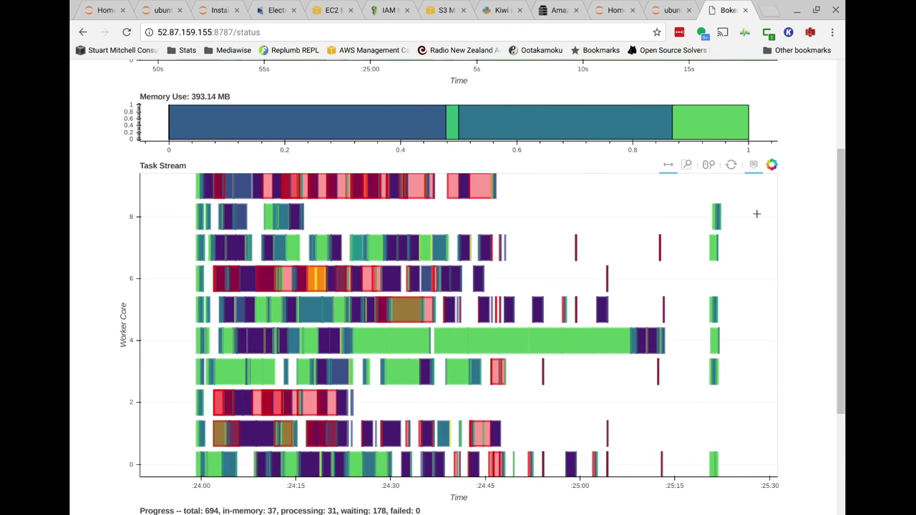
scroll(757, 214, down, 1)
scroll(757, 214, down, 1)
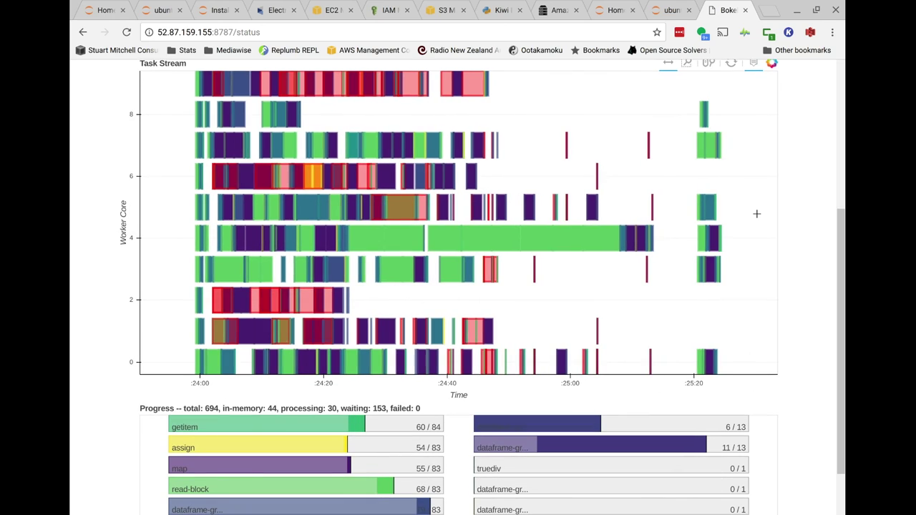
scroll(756, 213, up, 1)
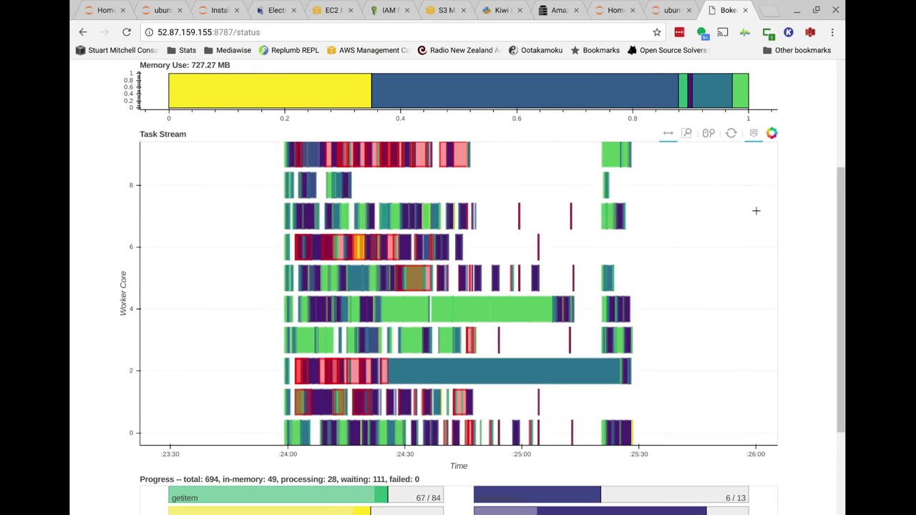
scroll(756, 211, down, 2)
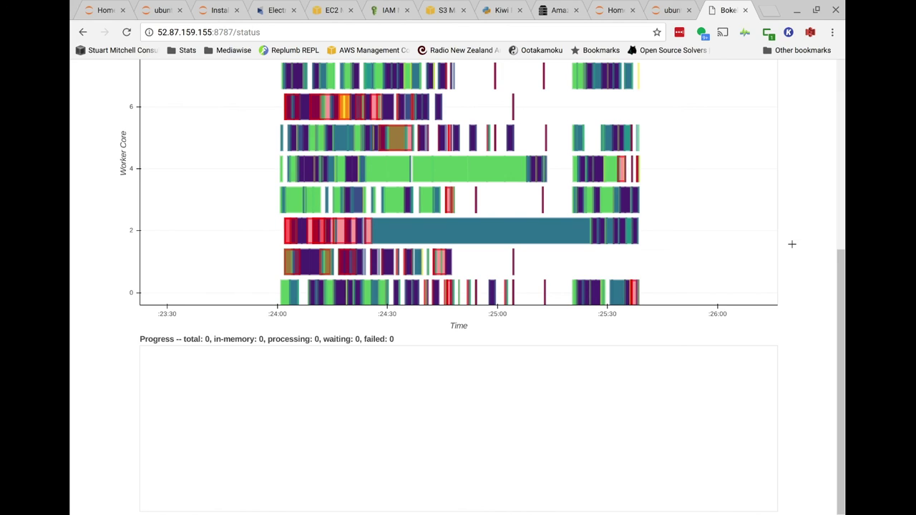
Step: Back in the EC2 installation notebook, broaden the S3 path in the dd.read_csv cell to match 20* and rerun the cell
click(213, 15)
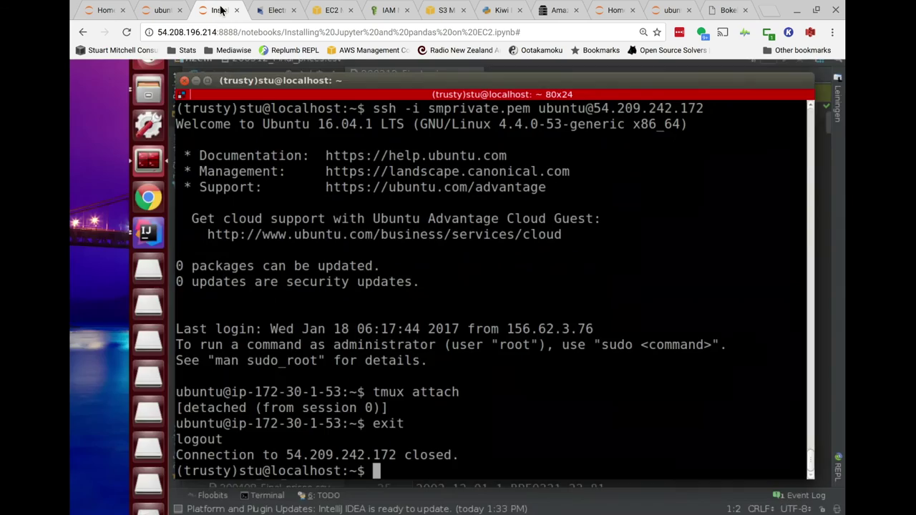
scroll(782, 400, down, 2)
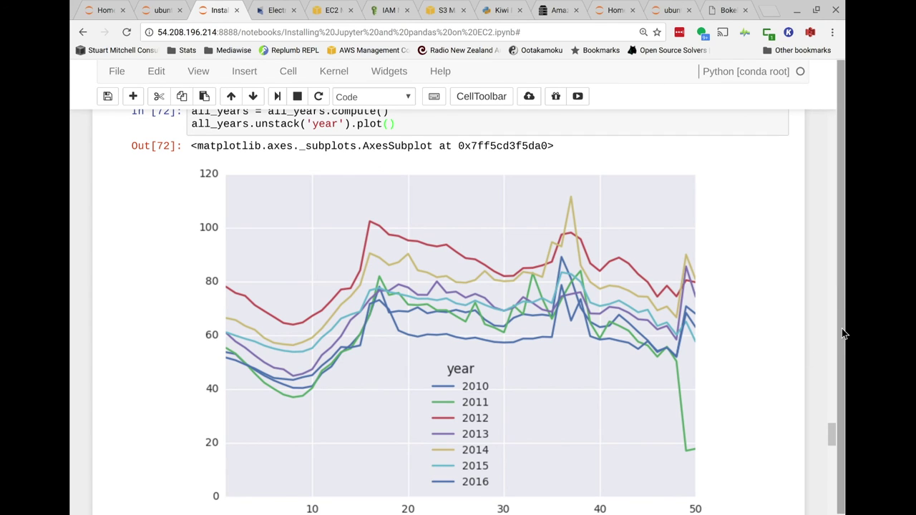
scroll(750, 320, up, 2)
scroll(722, 282, up, 1)
click(708, 224)
key(BackSpace)
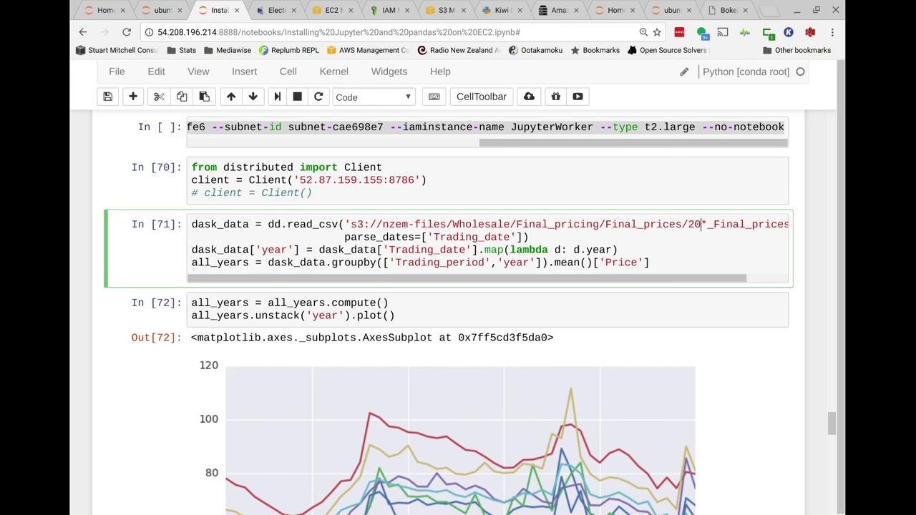
key(shift+Return)
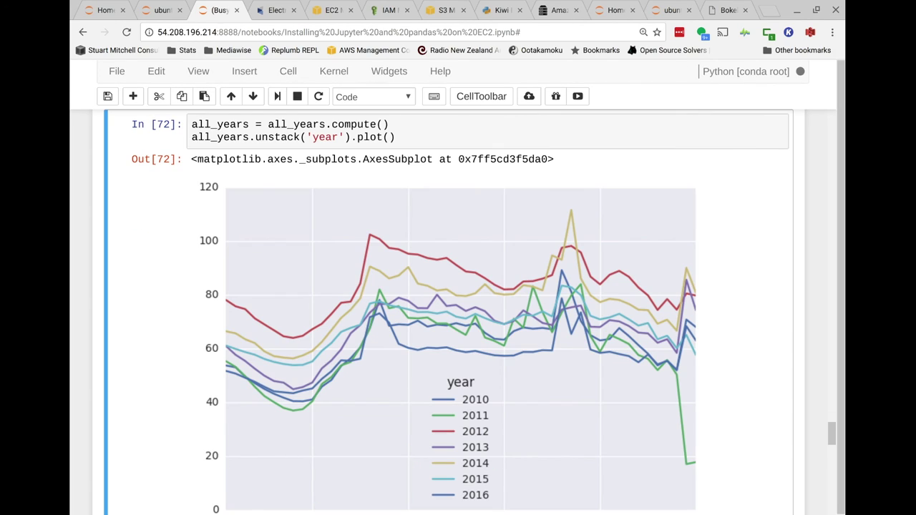
Step: Rerun the all_years.compute() and unstack('year').plot() cell and watch its task stream and progress on the Bokeh status page
scroll(757, 320, up, 3)
click(428, 244)
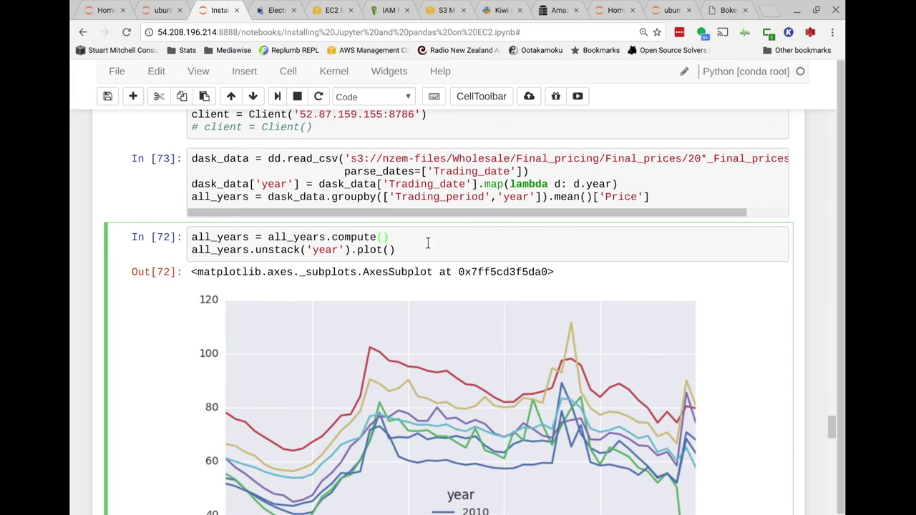
key(shift+Return)
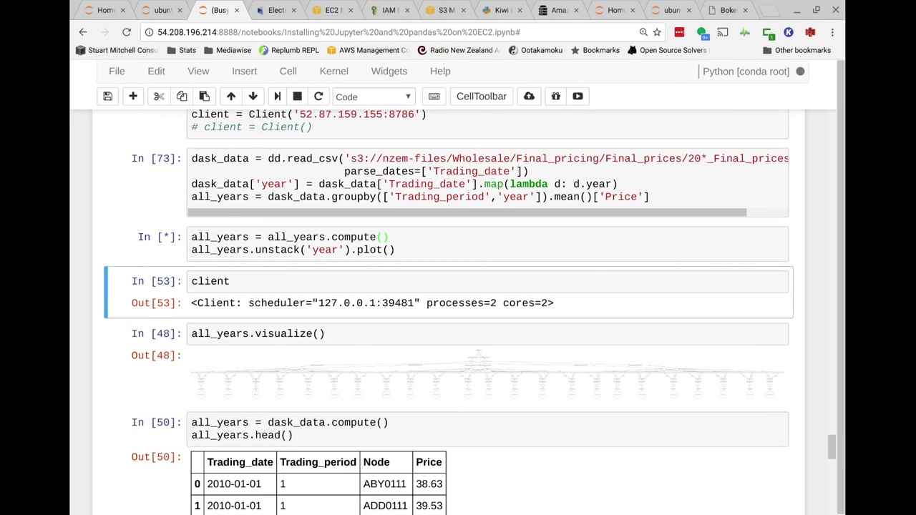
click(726, 10)
scroll(784, 217, up, 2)
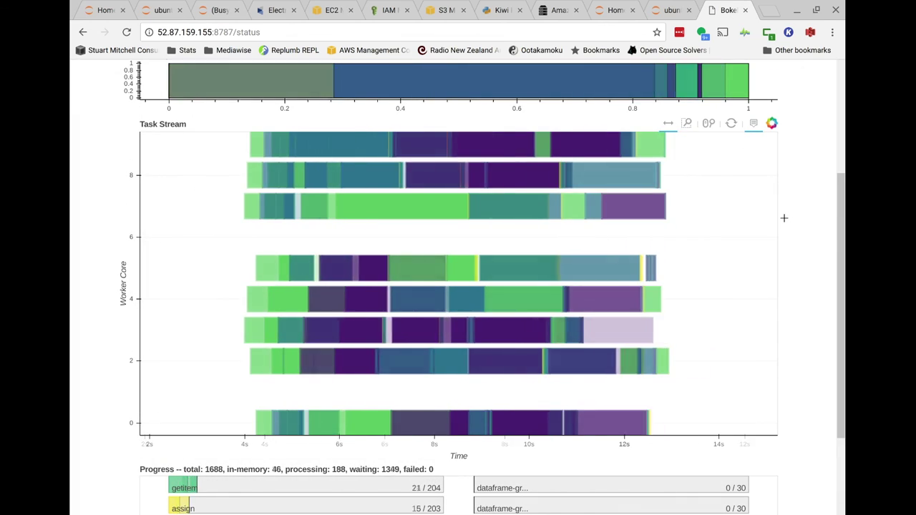
scroll(784, 217, down, 2)
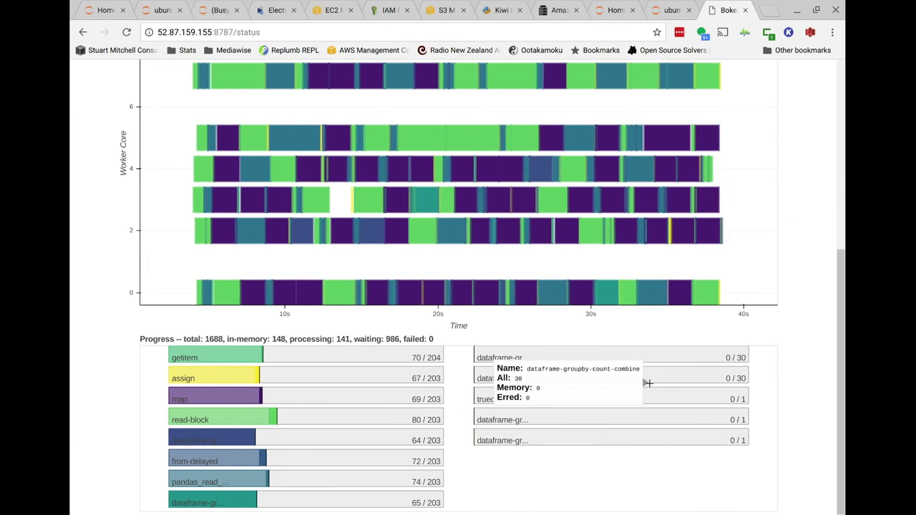